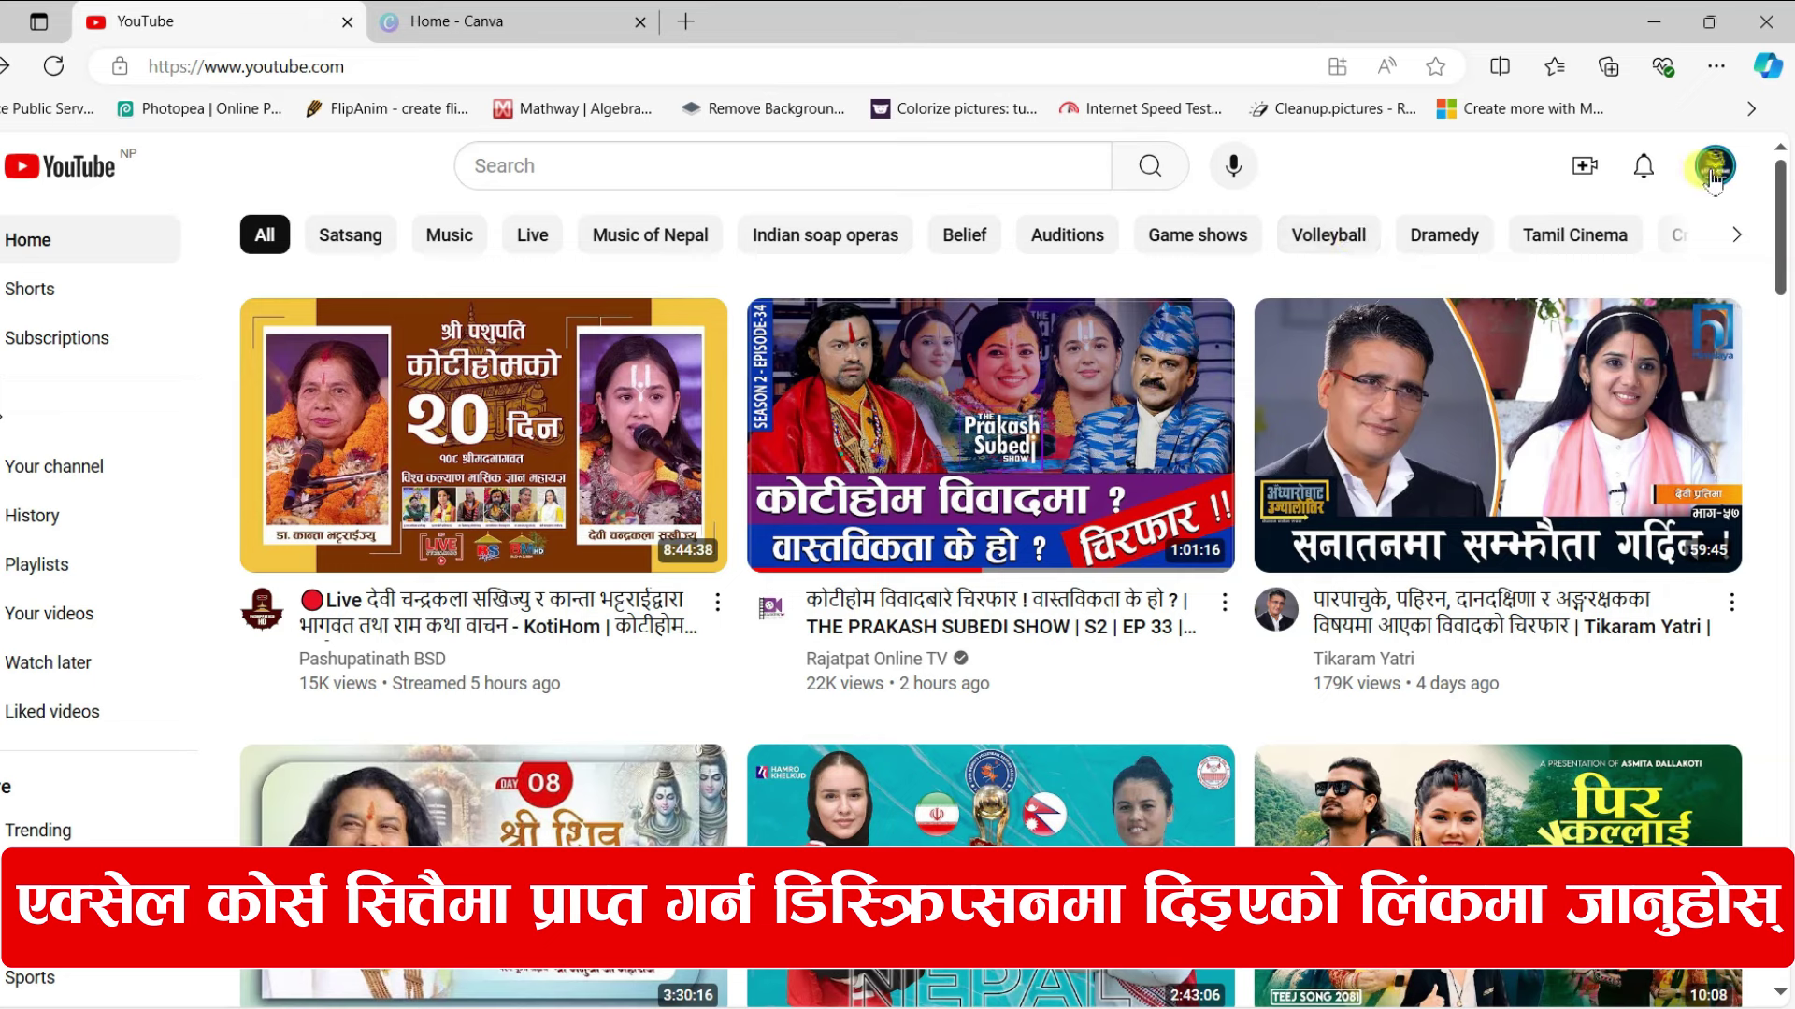
Go to the channel's YouTube Studio and start a new video upload.
{"action": "left_click", "coordinate": [1723, 177]}
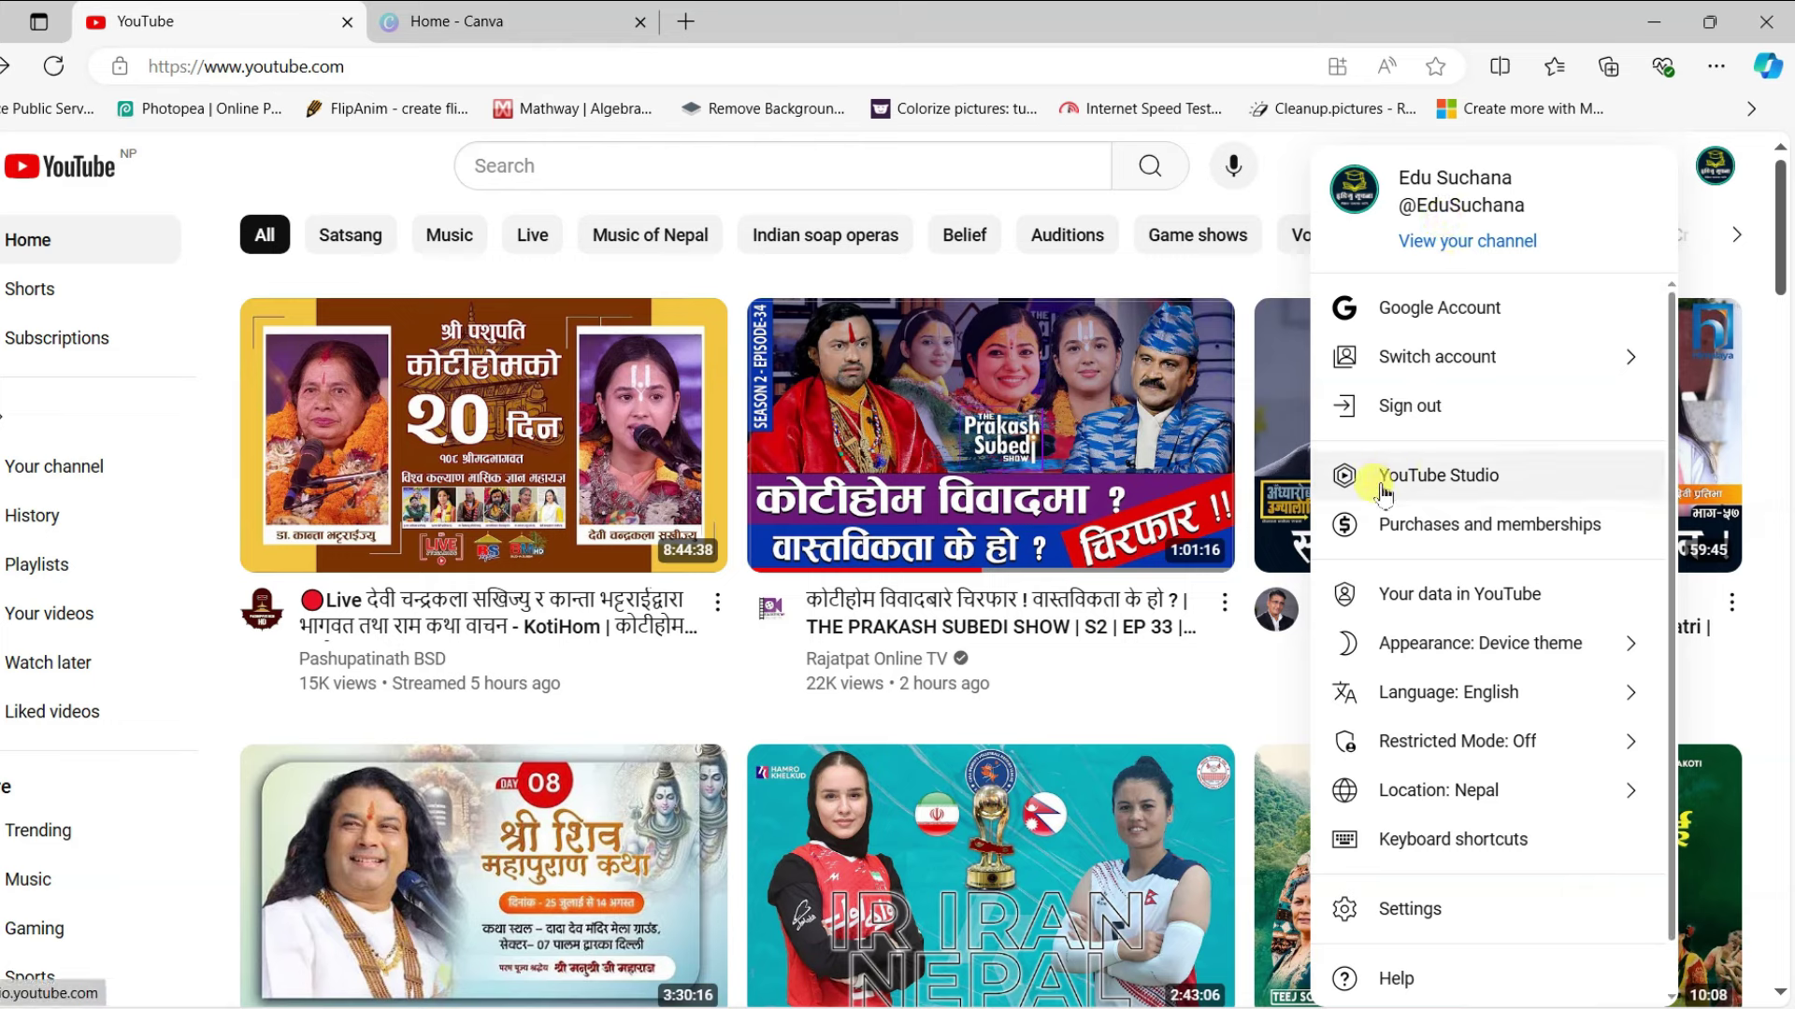
{"action": "left_click", "coordinate": [1439, 479]}
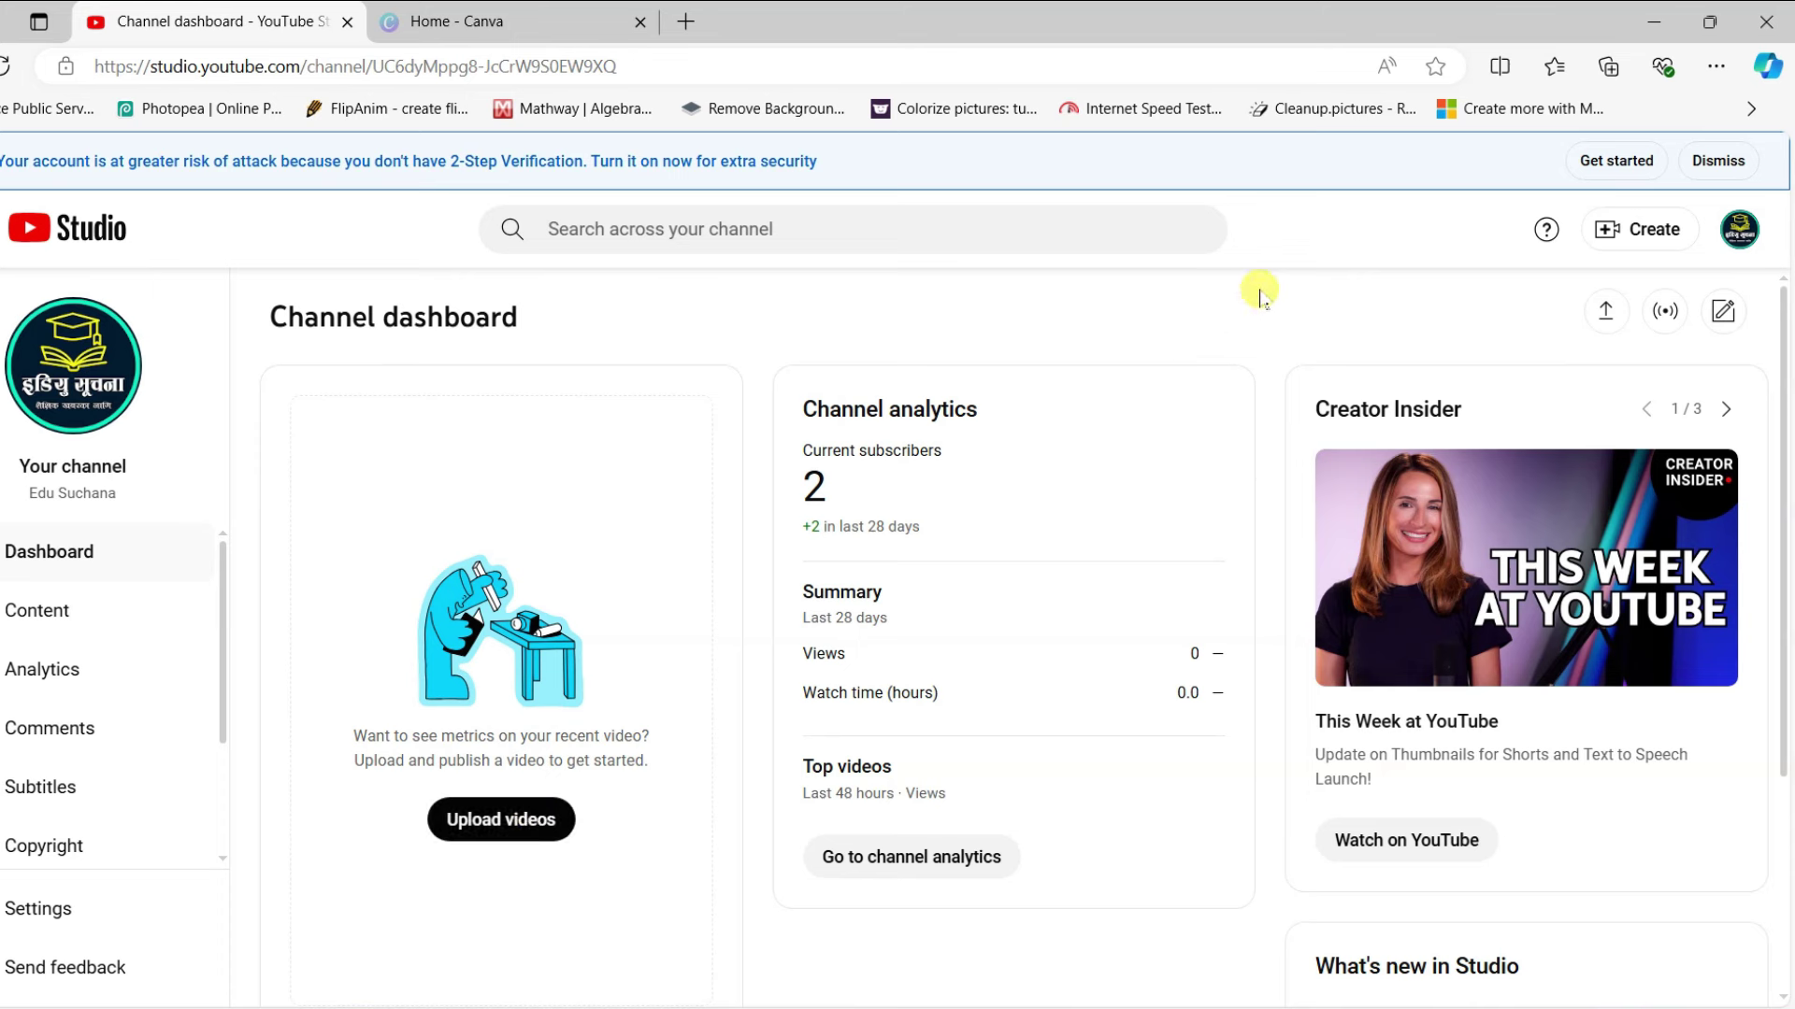
{"action": "left_click", "coordinate": [1638, 241]}
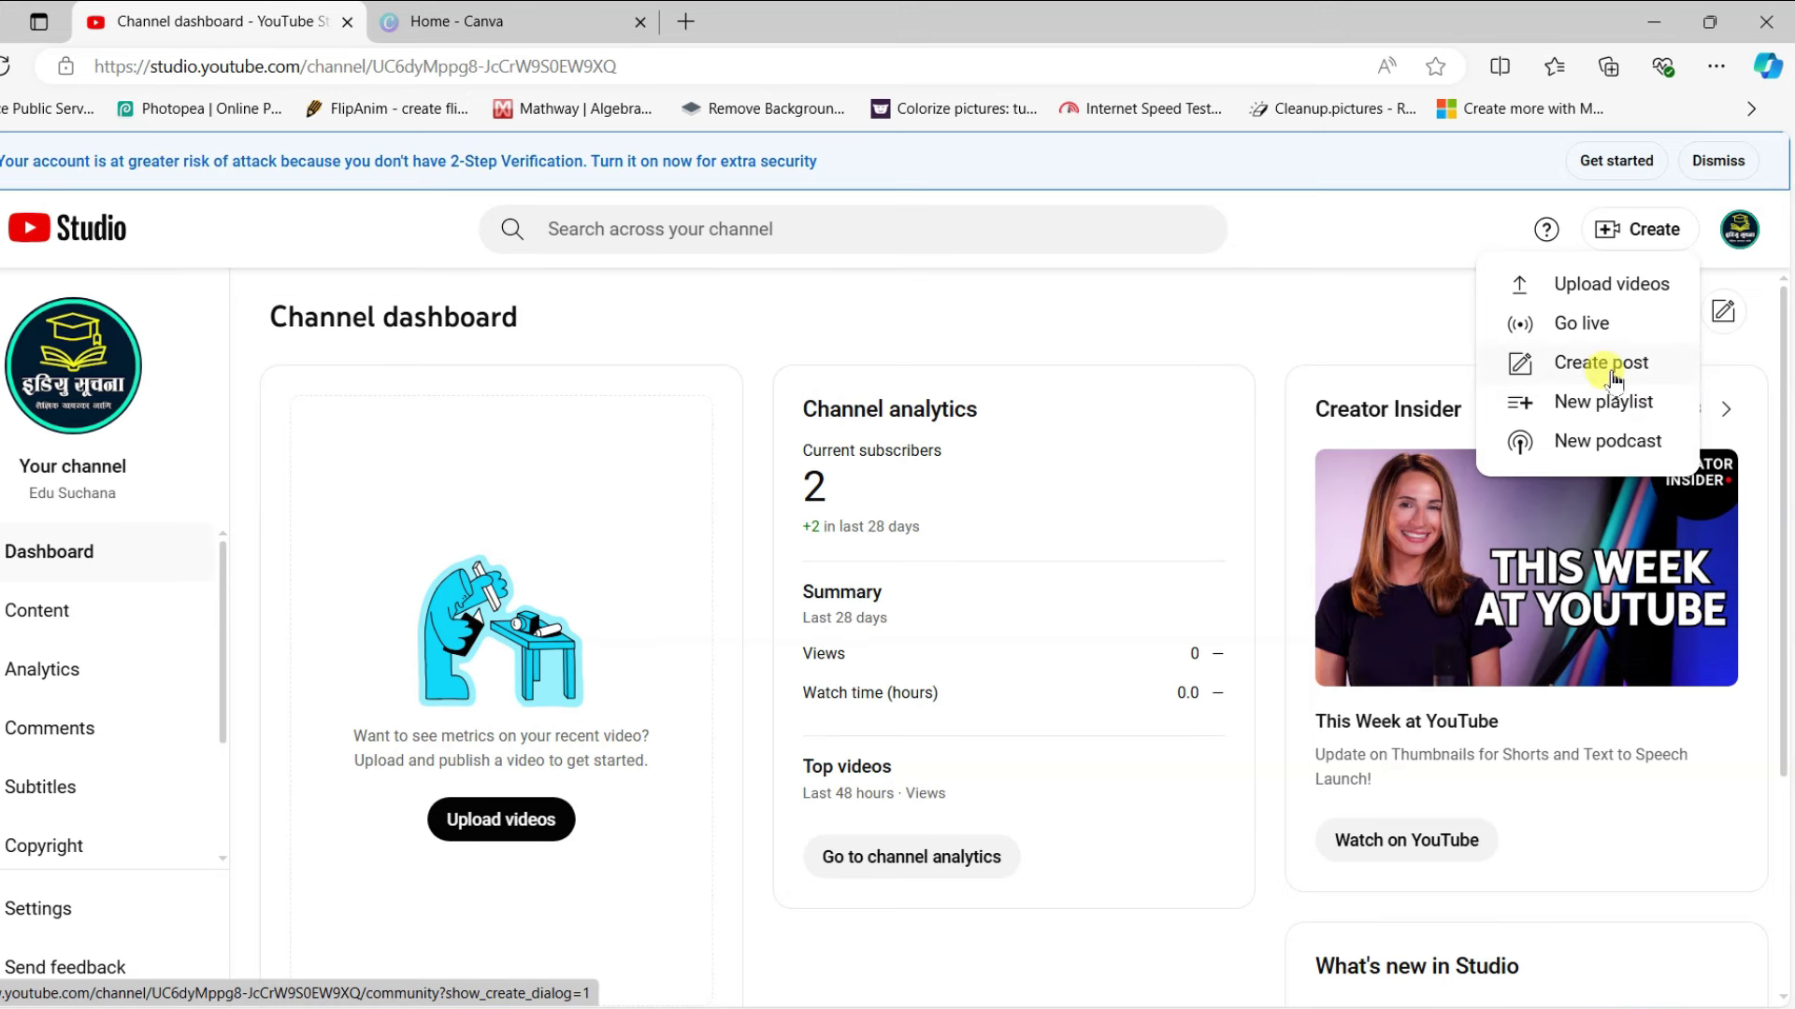
{"action": "left_click", "coordinate": [1382, 226]}
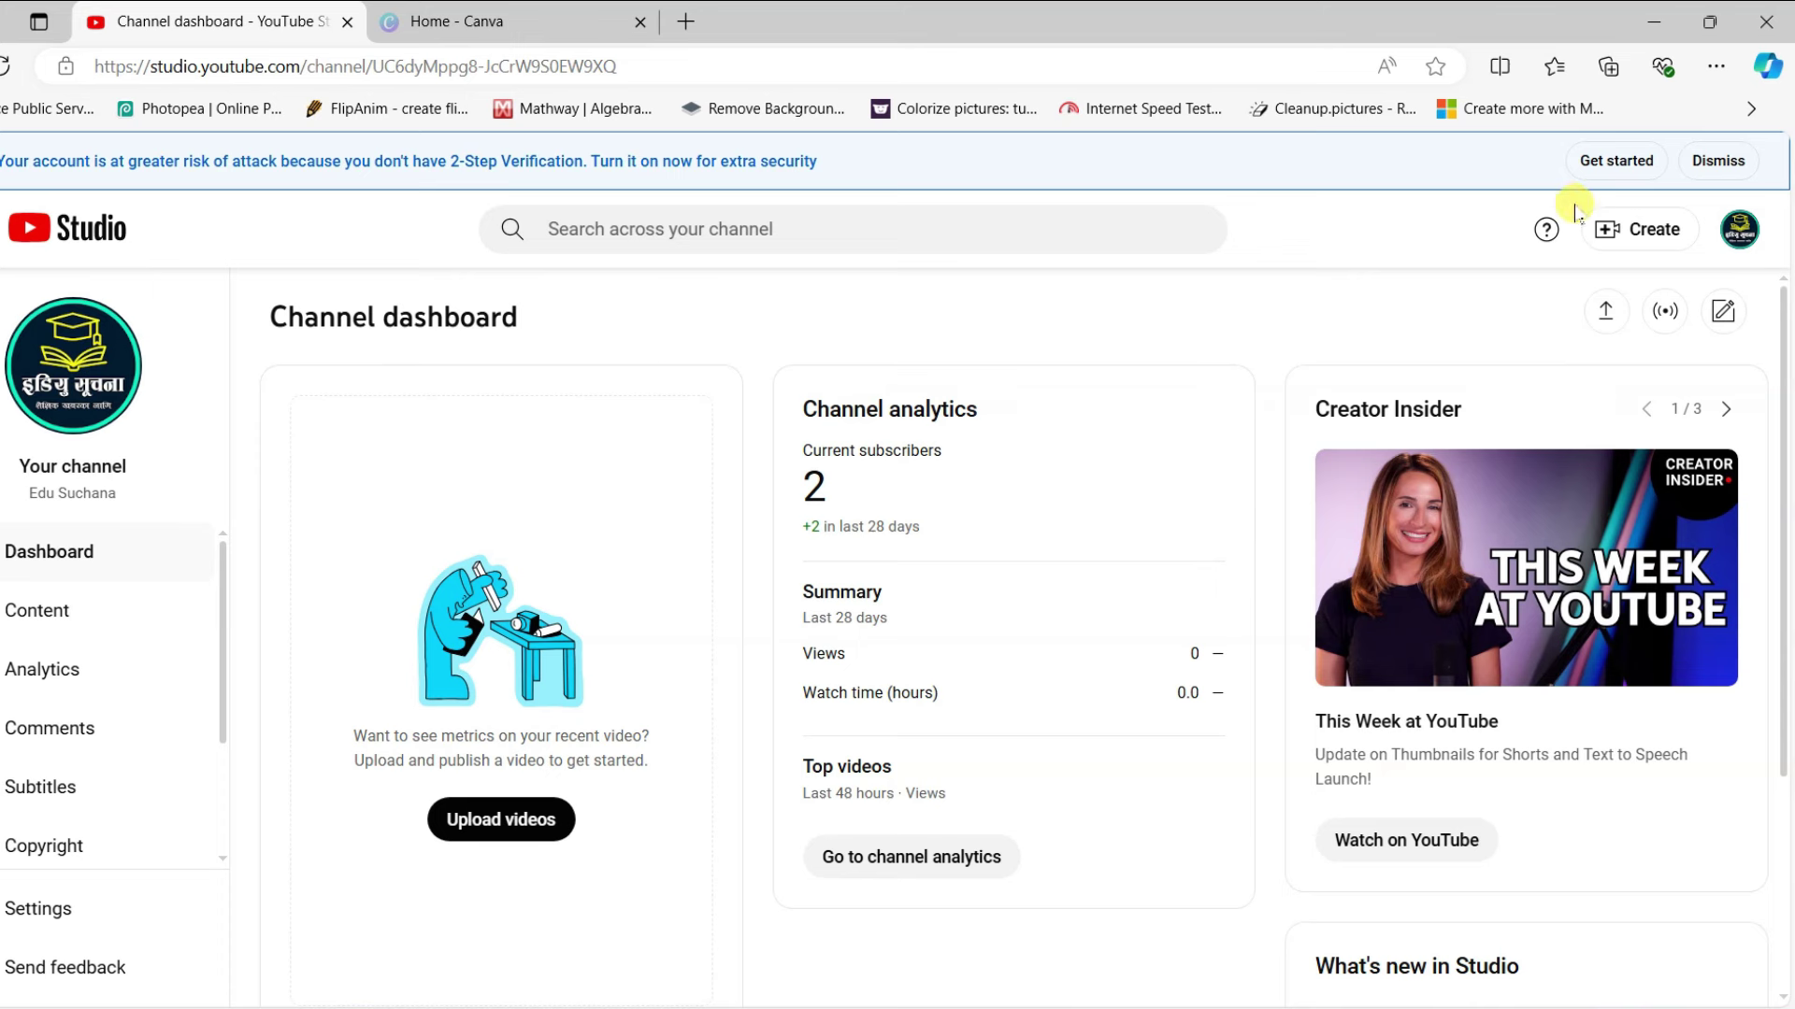
{"action": "left_click", "coordinate": [1622, 236]}
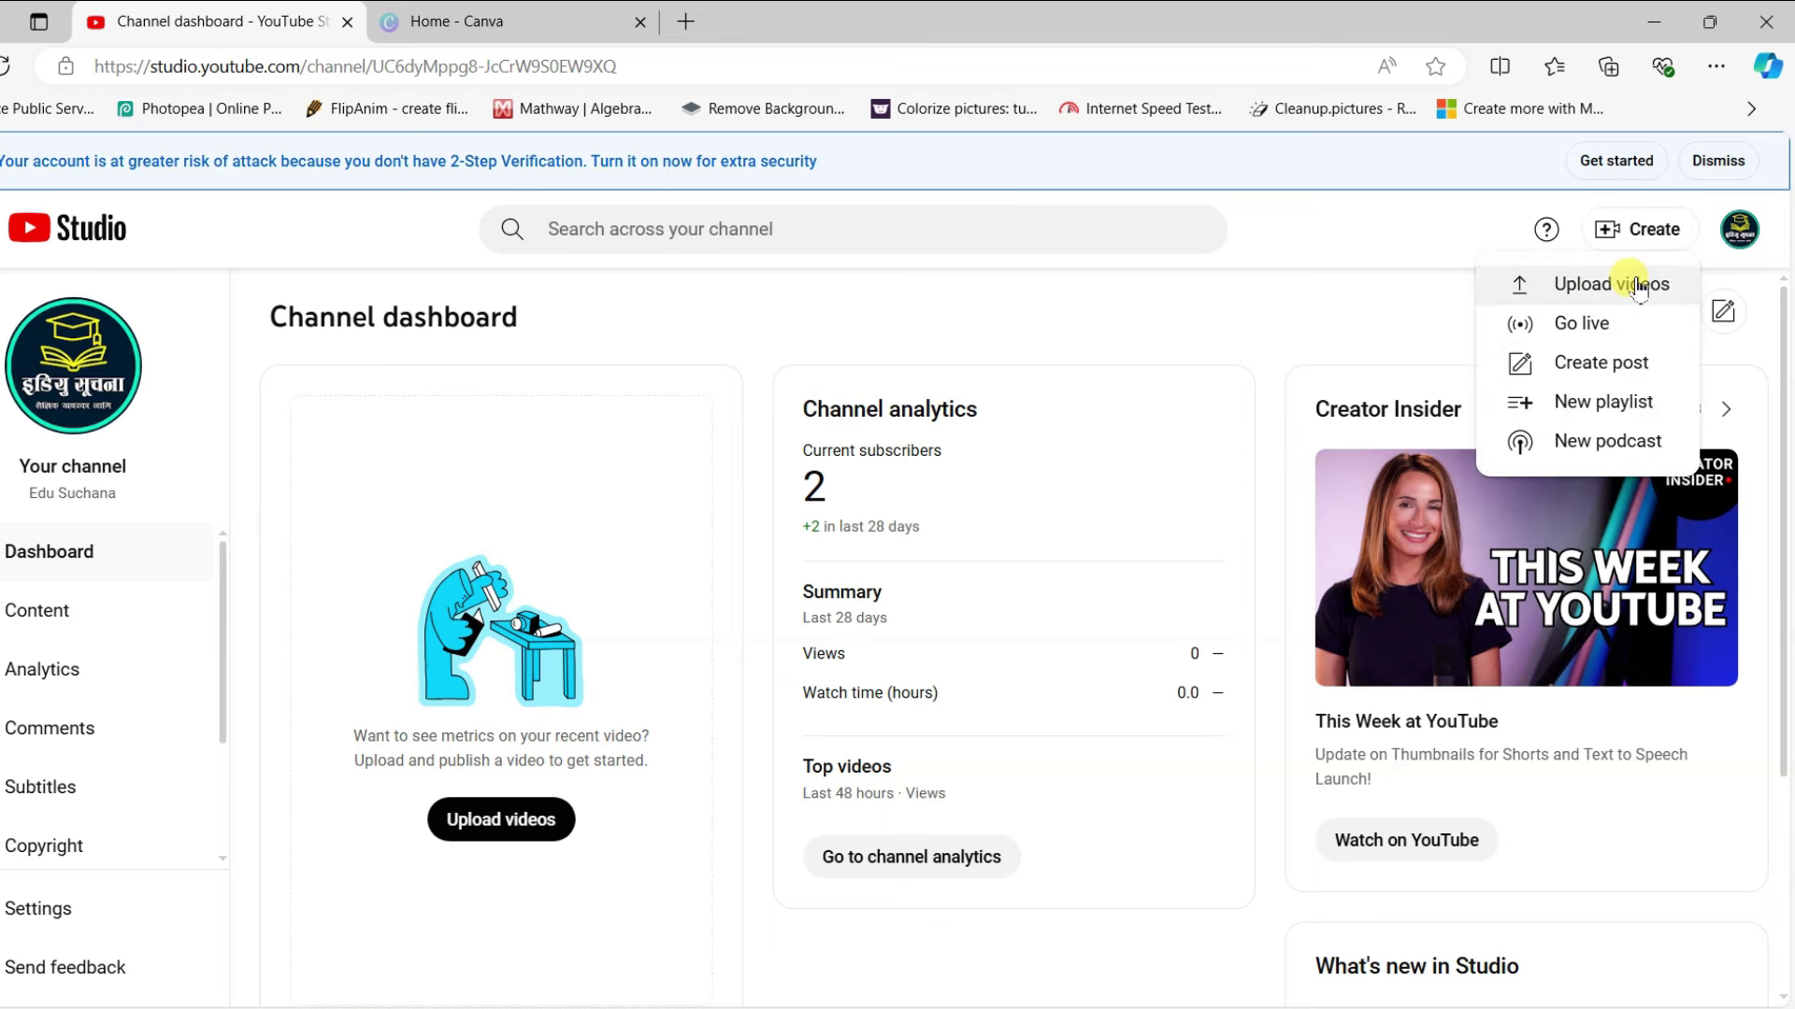
{"action": "left_click", "coordinate": [1636, 285]}
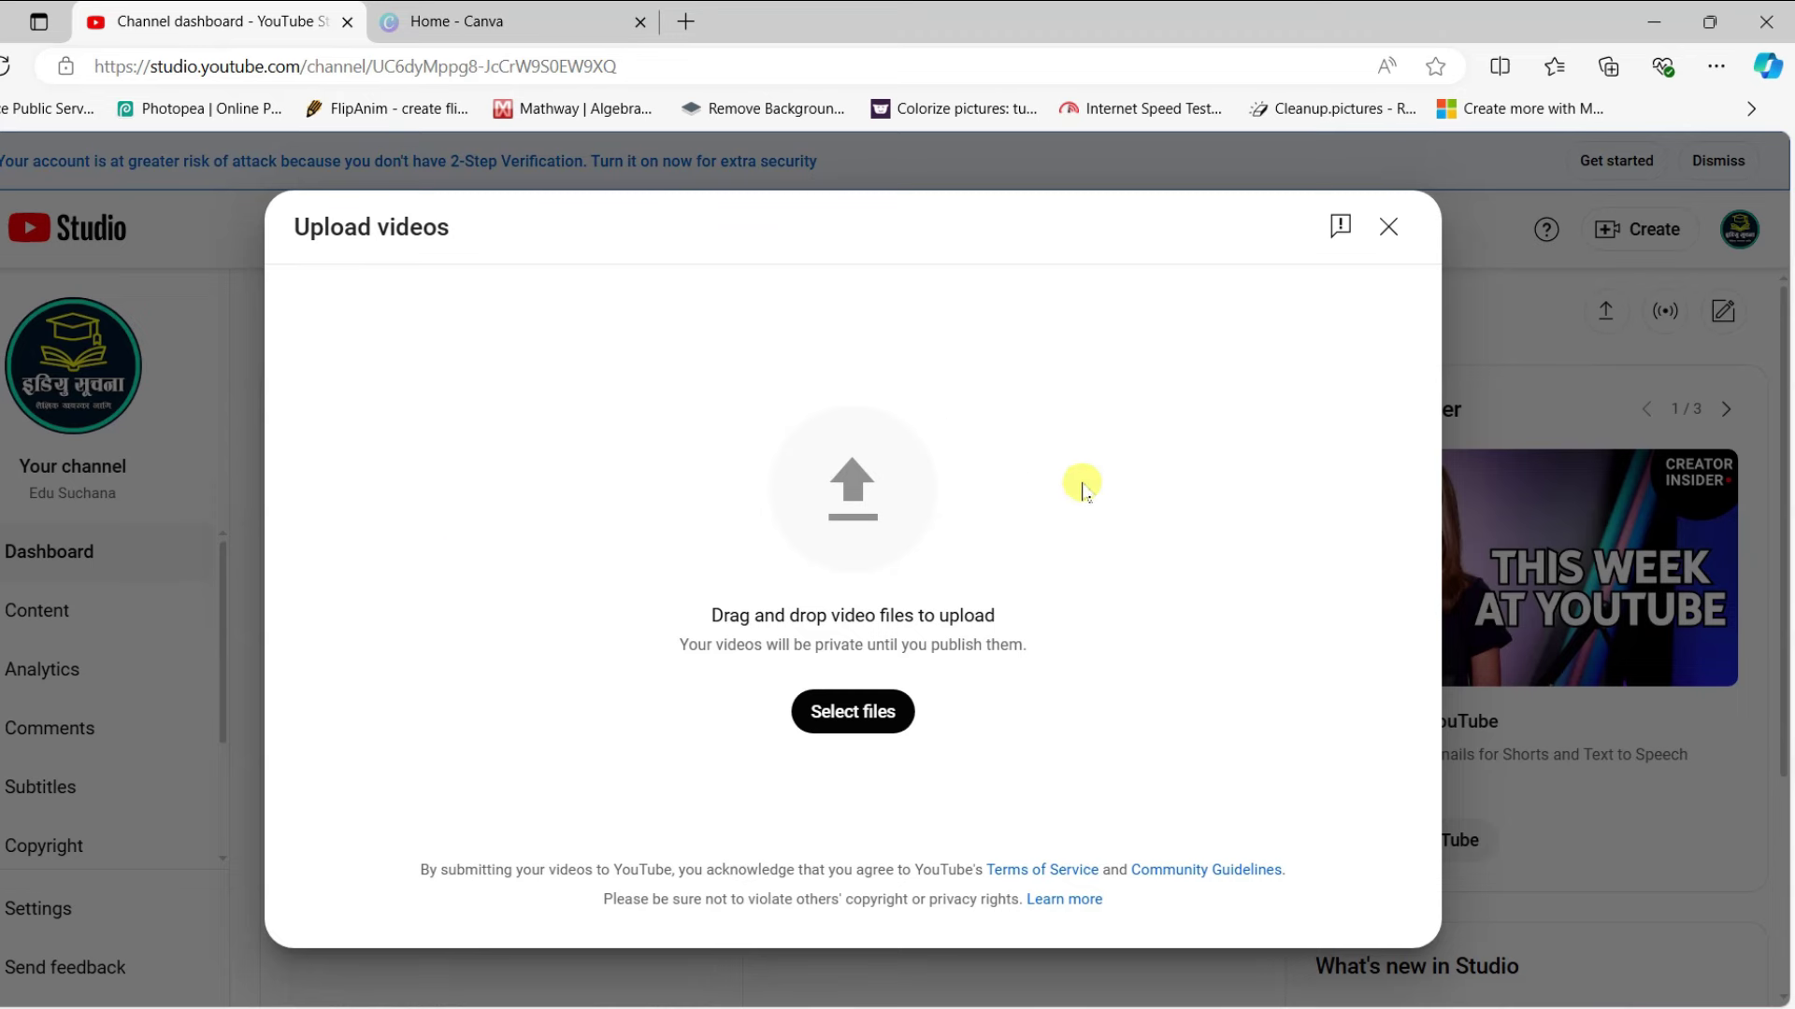
Choose "Video editing tutorial.mp4" from Documents > Wondershare Filmora 9 > Output as the video to upload.
{"action": "left_click", "coordinate": [853, 720]}
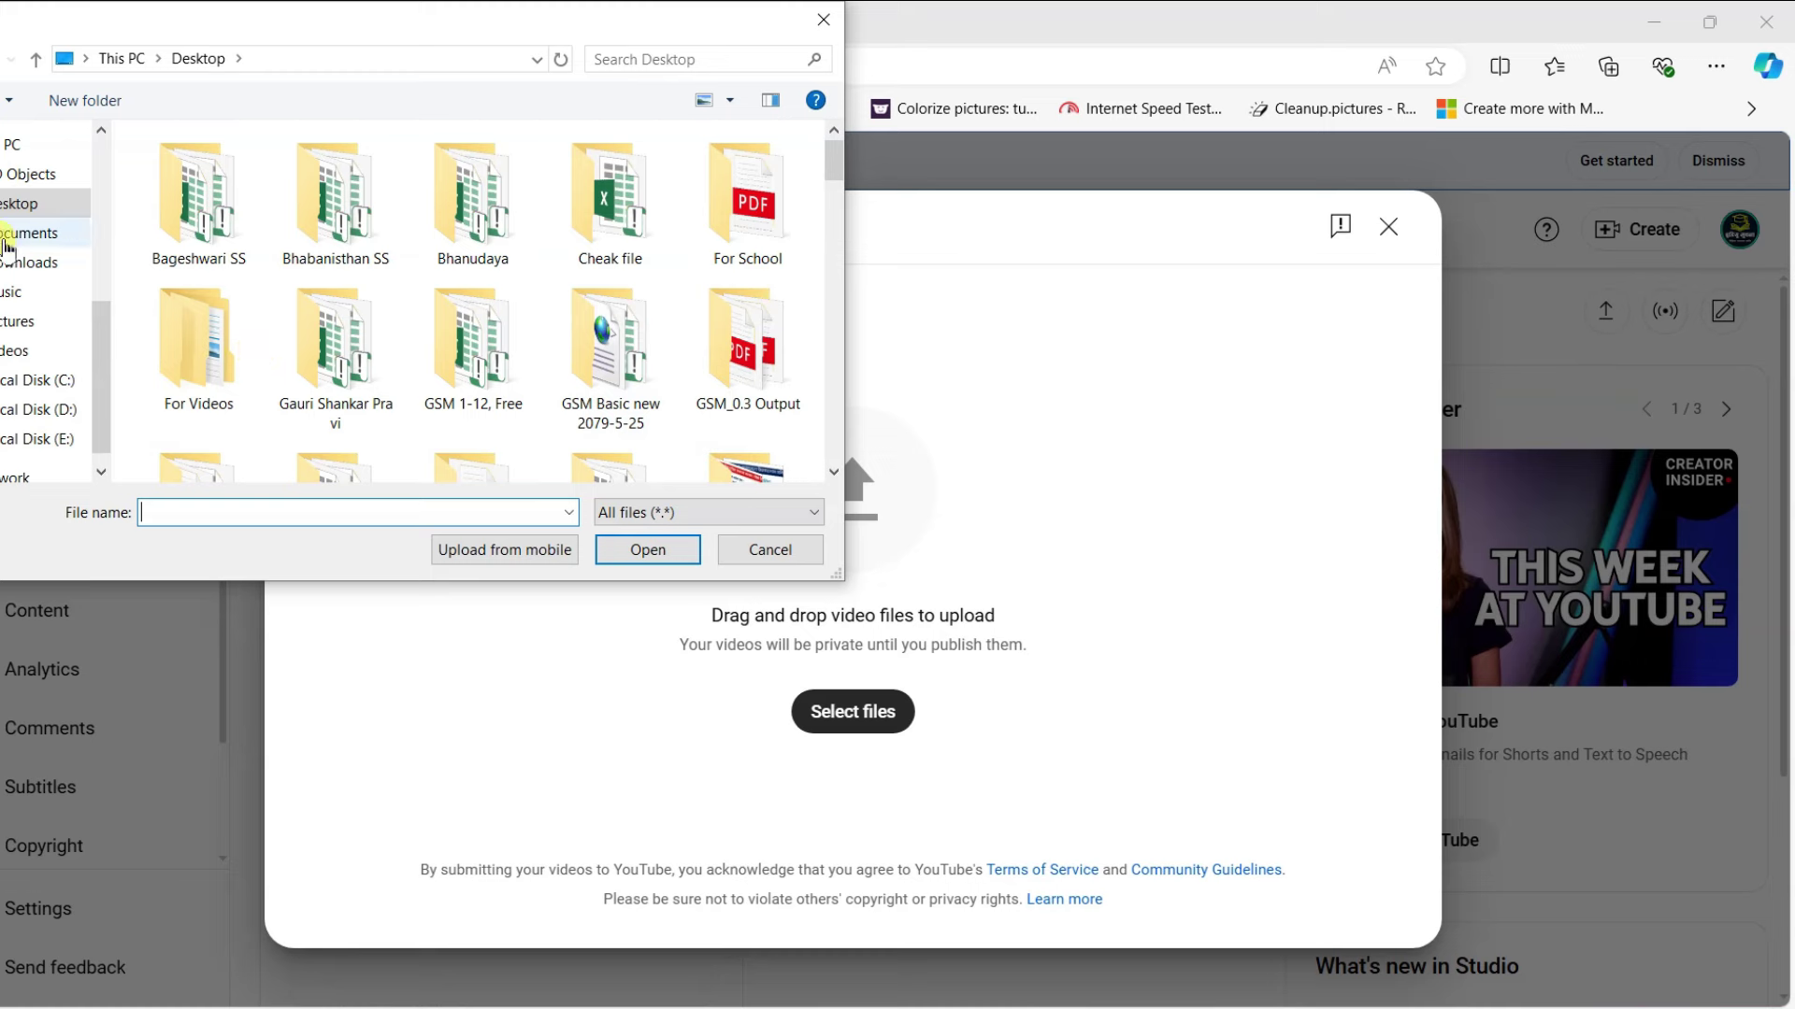
{"action": "left_click", "coordinate": [38, 232]}
{"action": "double_click", "coordinate": [342, 374]}
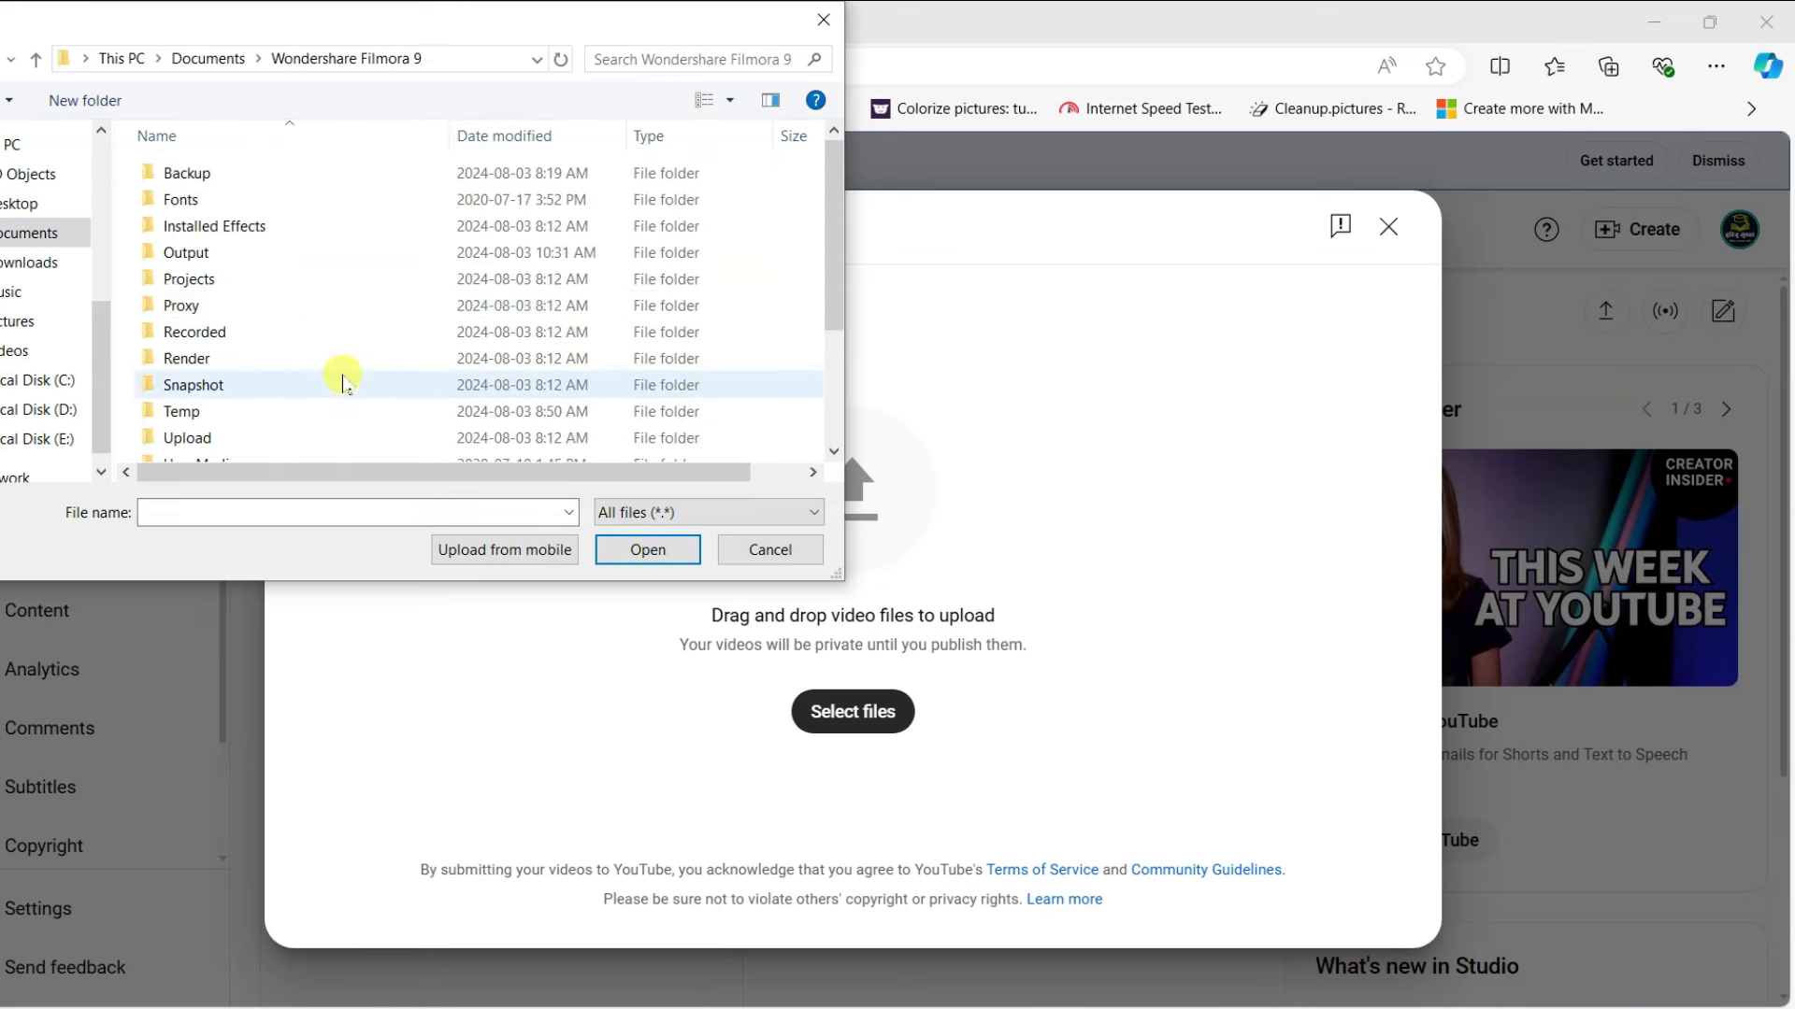
{"action": "left_click", "coordinate": [307, 262]}
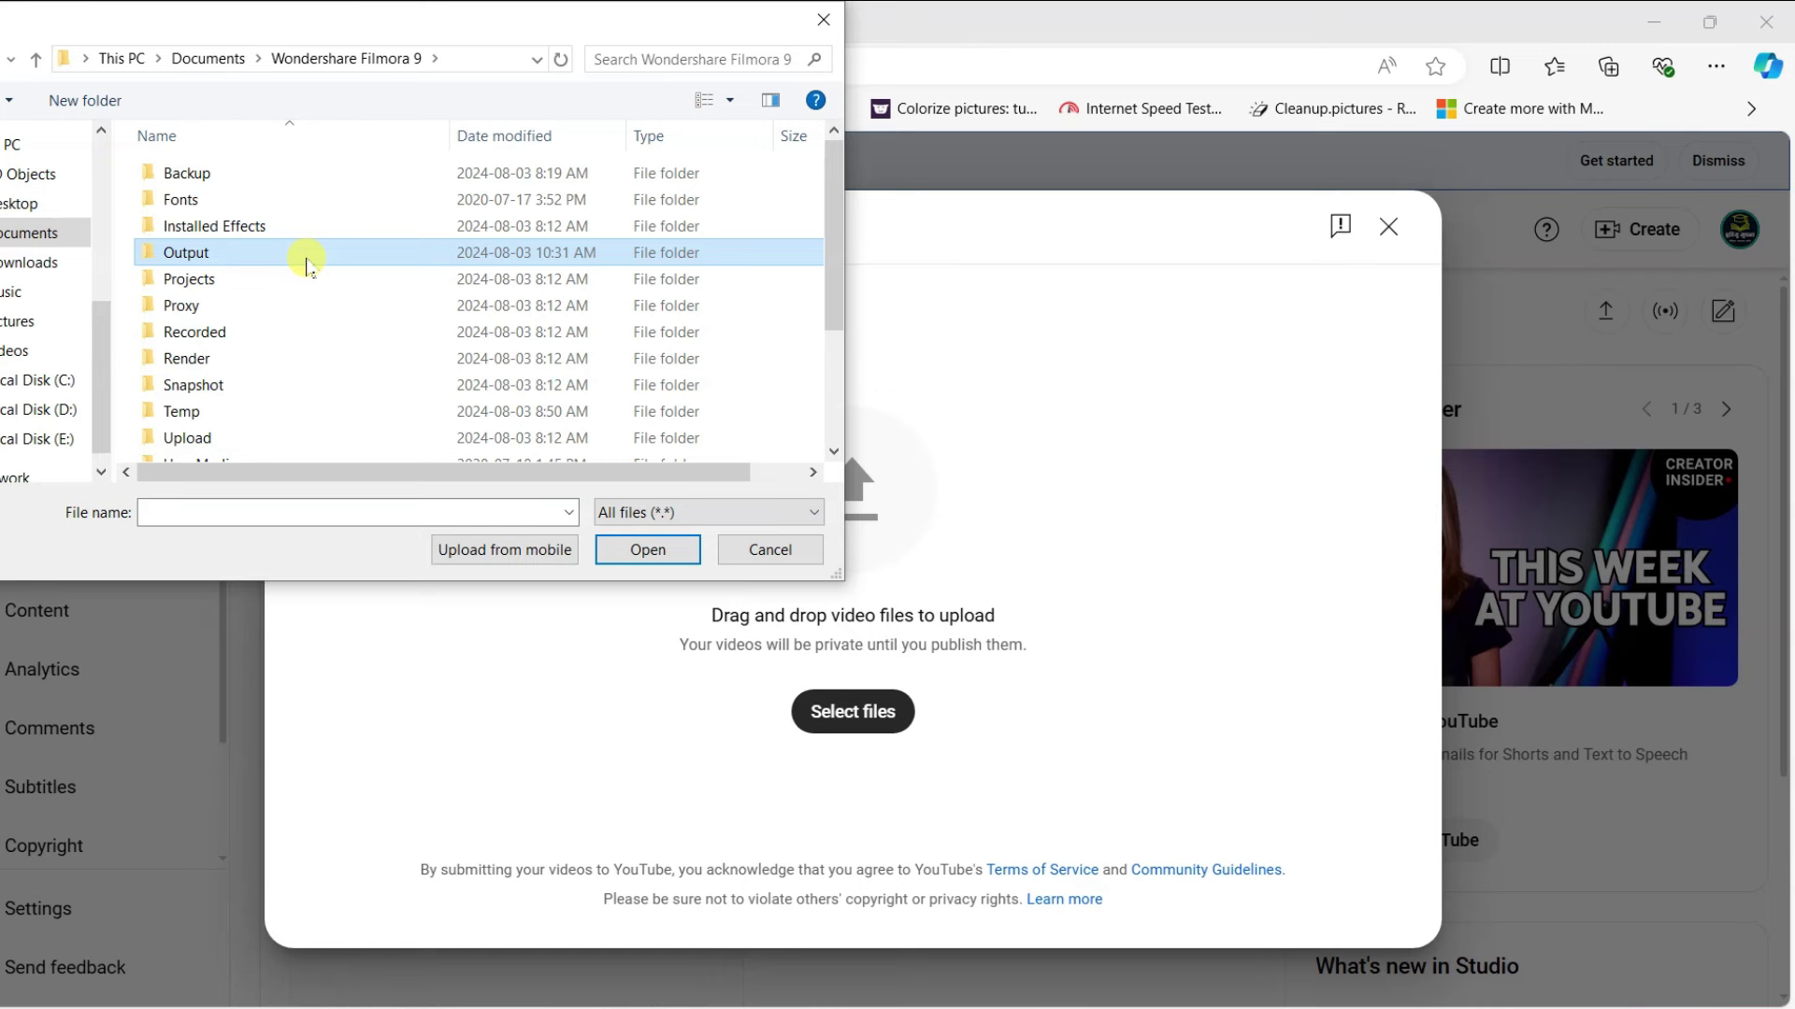
{"action": "double_click", "coordinate": [307, 262]}
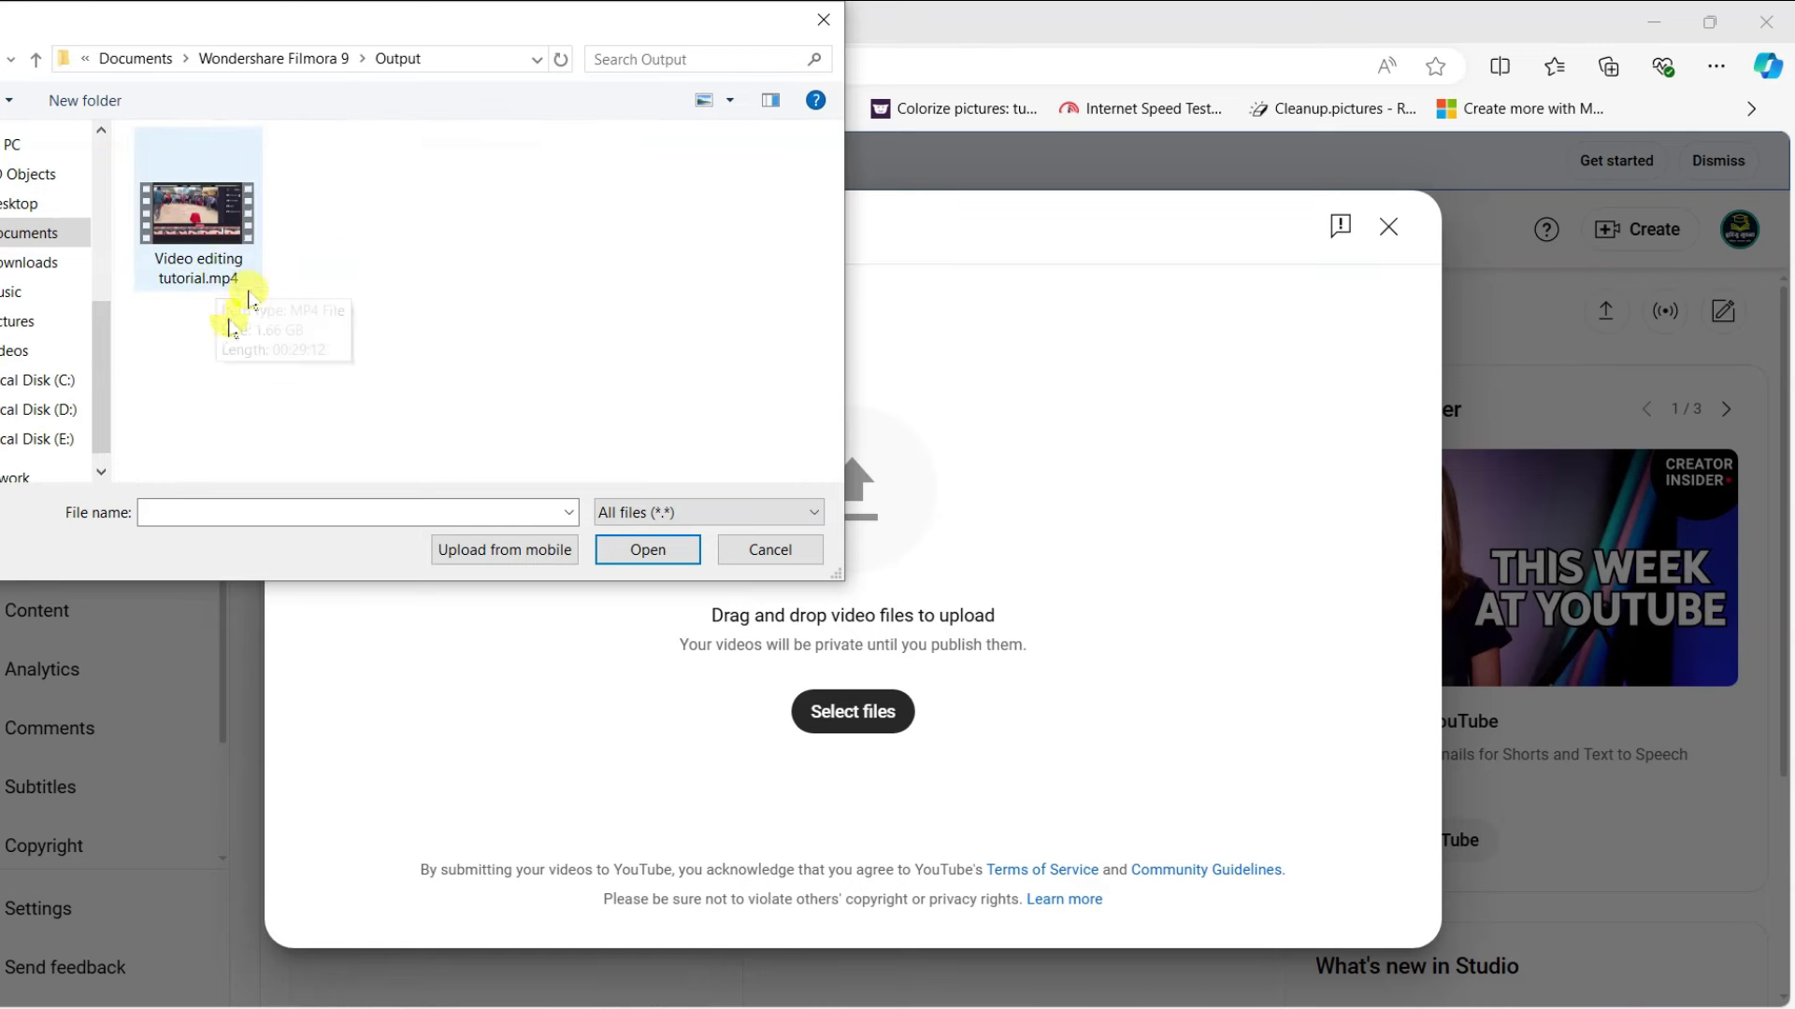
{"action": "left_click", "coordinate": [231, 245]}
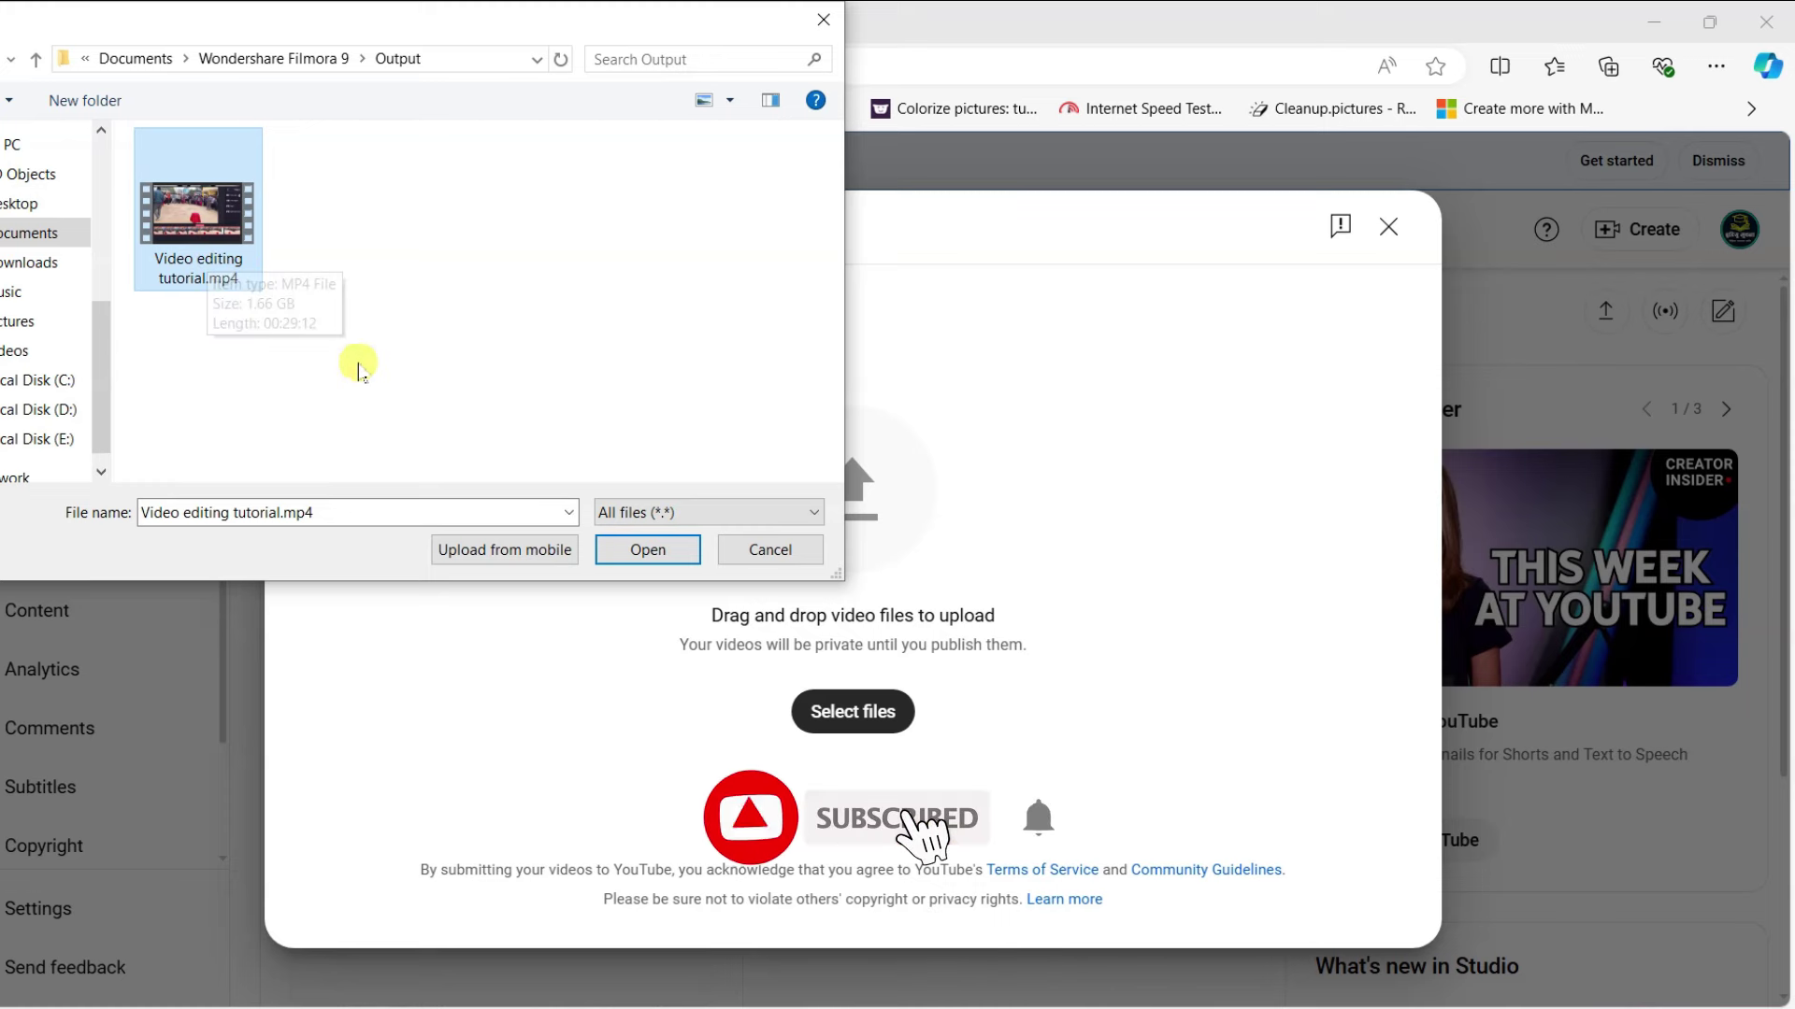
{"action": "left_click", "coordinate": [645, 551]}
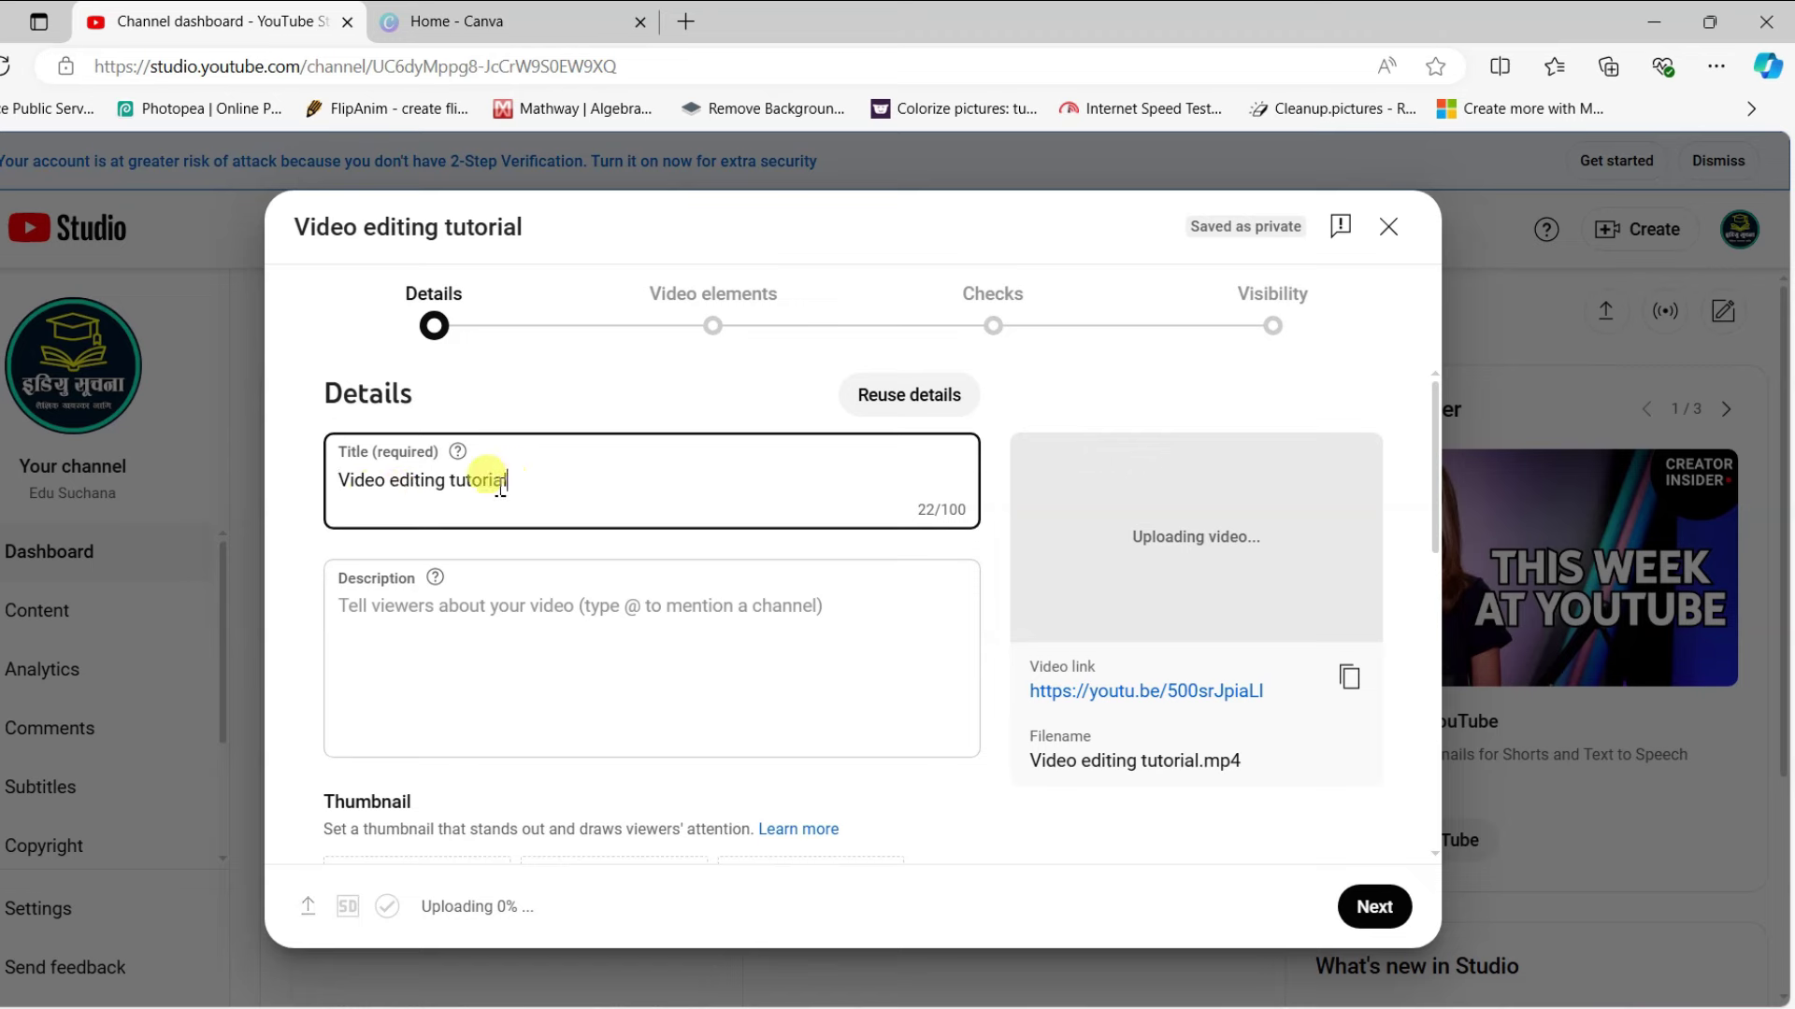
Set the video title to "मोबाइलबाट Video Editing गर्ने तरिका | How to Edit Videos on Mobile | KineMaster Video Editing App".
{"action": "left_click_drag", "start_coordinate": [520, 488], "coordinate": [351, 483]}
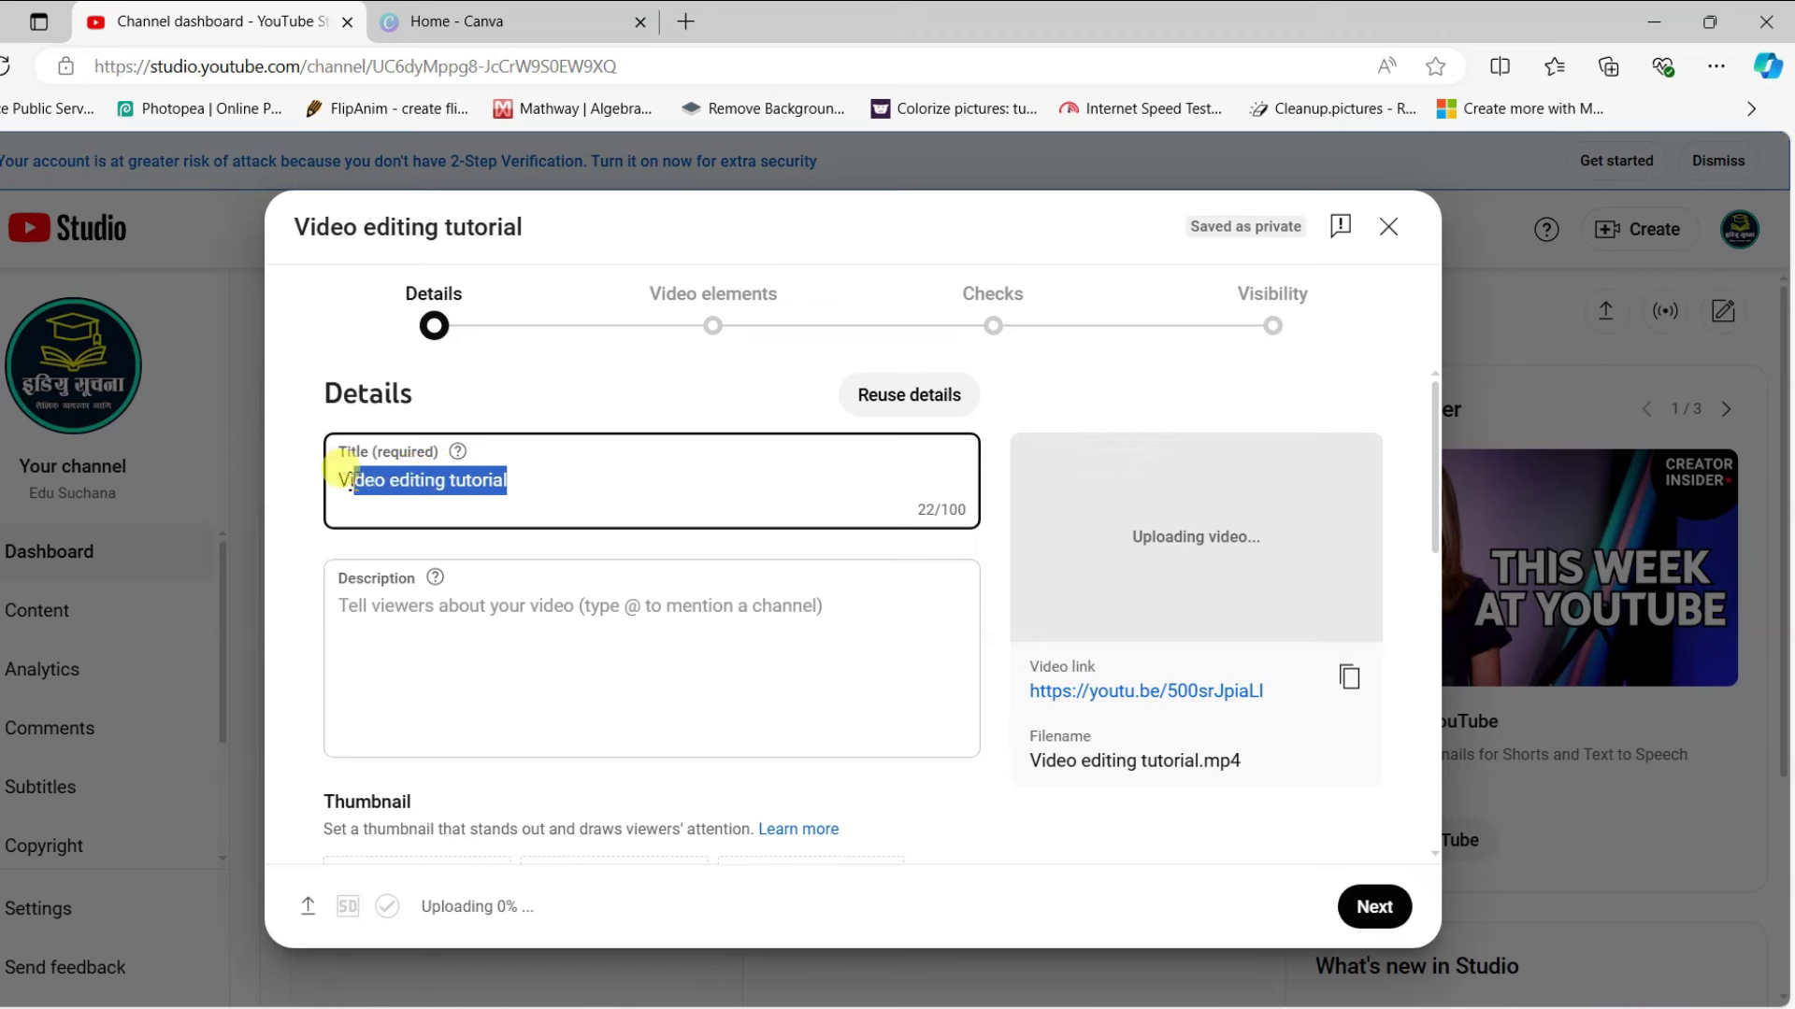
{"action": "left_click", "coordinate": [423, 478]}
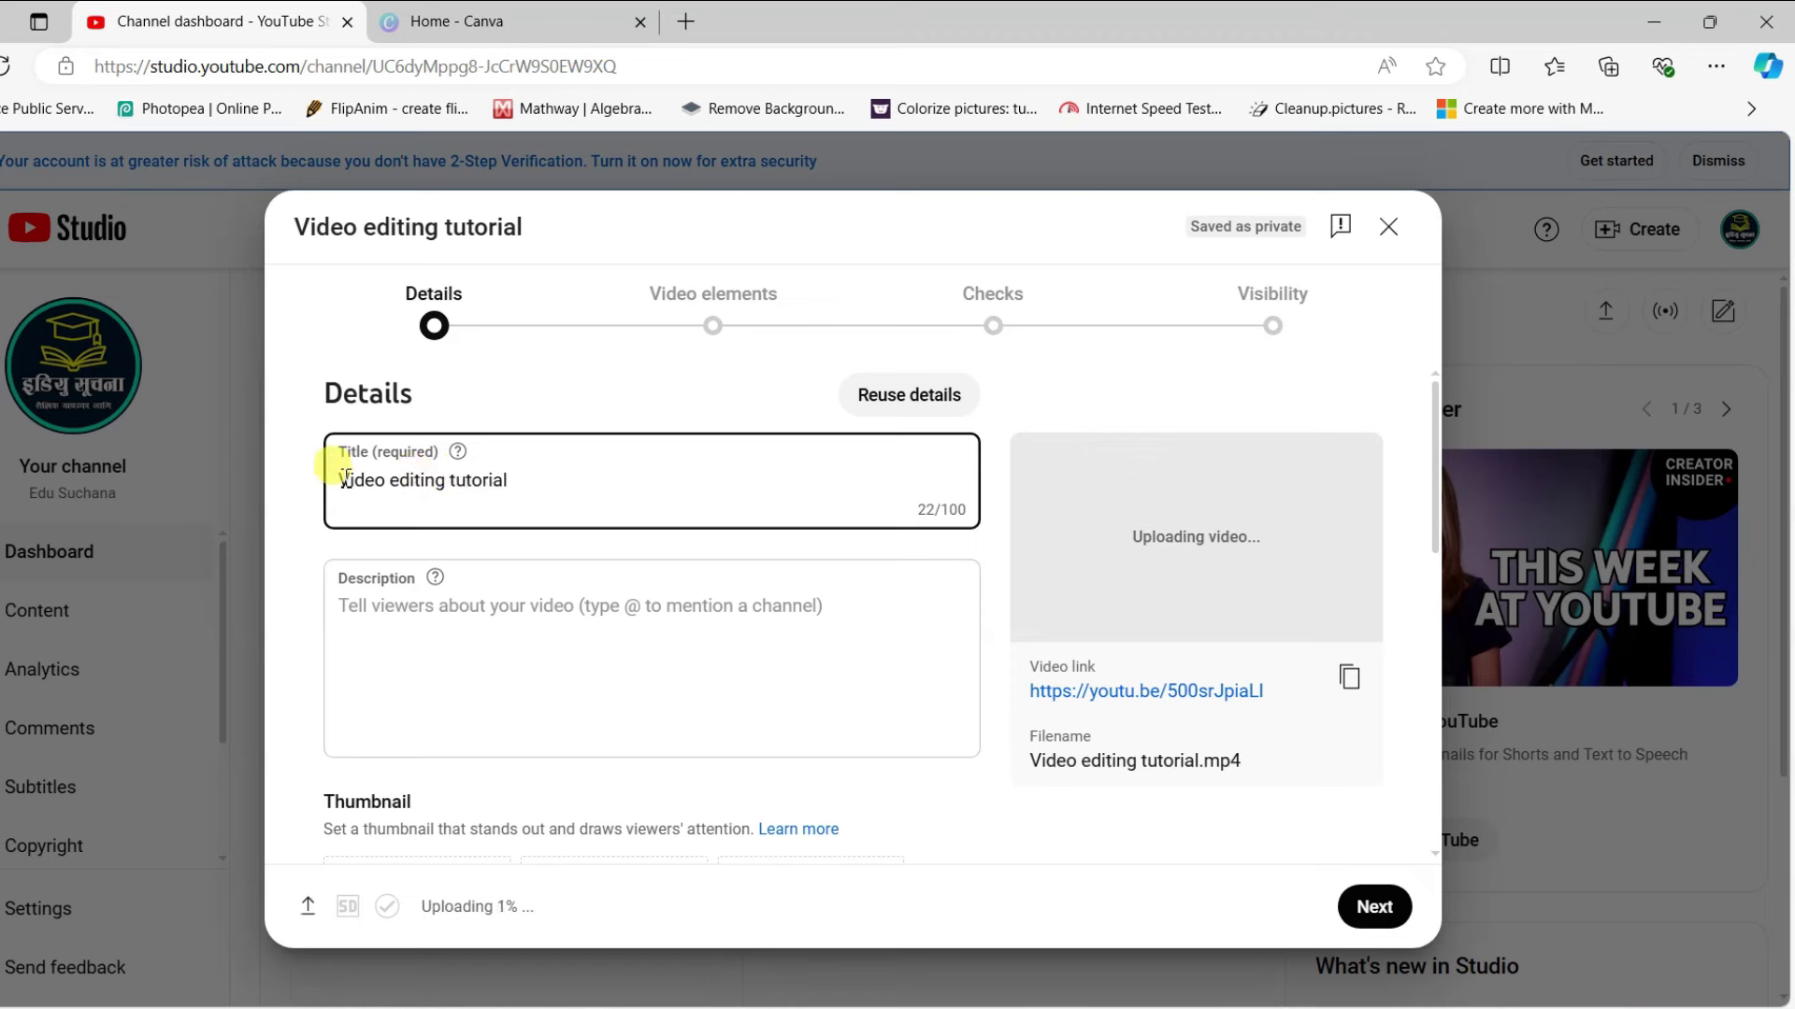
{"action": "left_click_drag", "start_coordinate": [384, 483], "coordinate": [521, 473]}
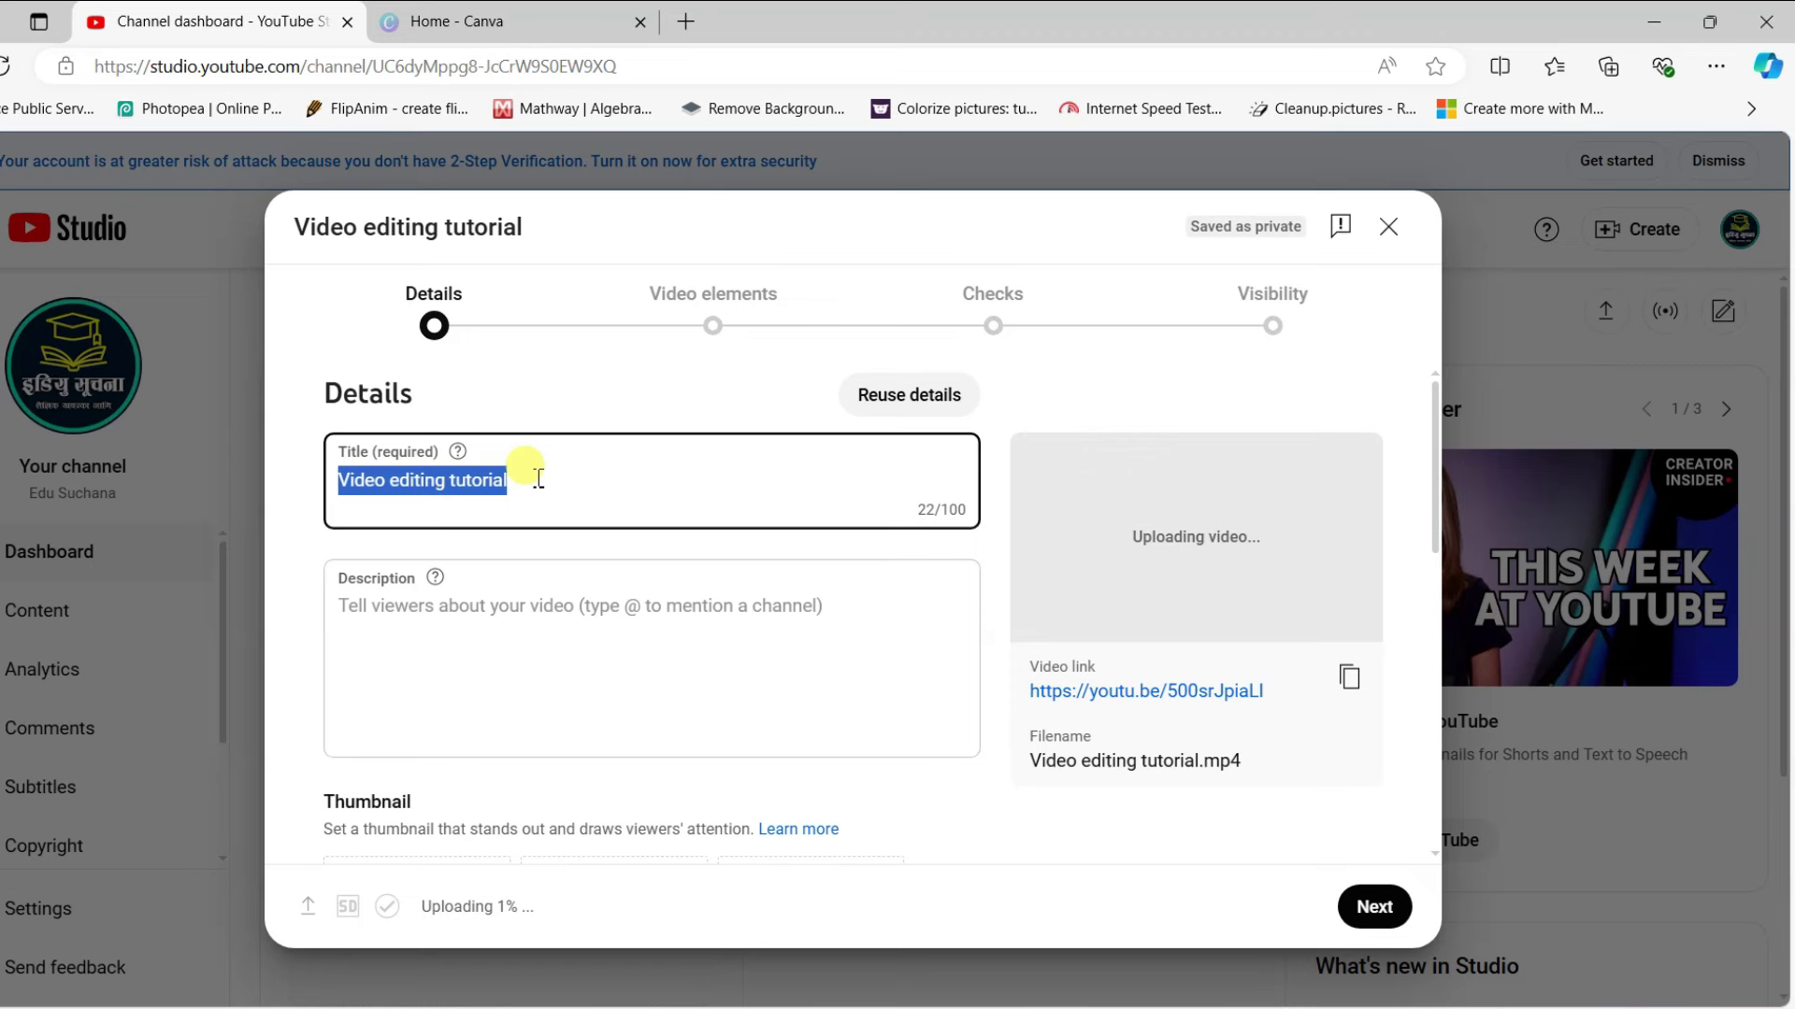
{"action": "left_click", "coordinate": [454, 480]}
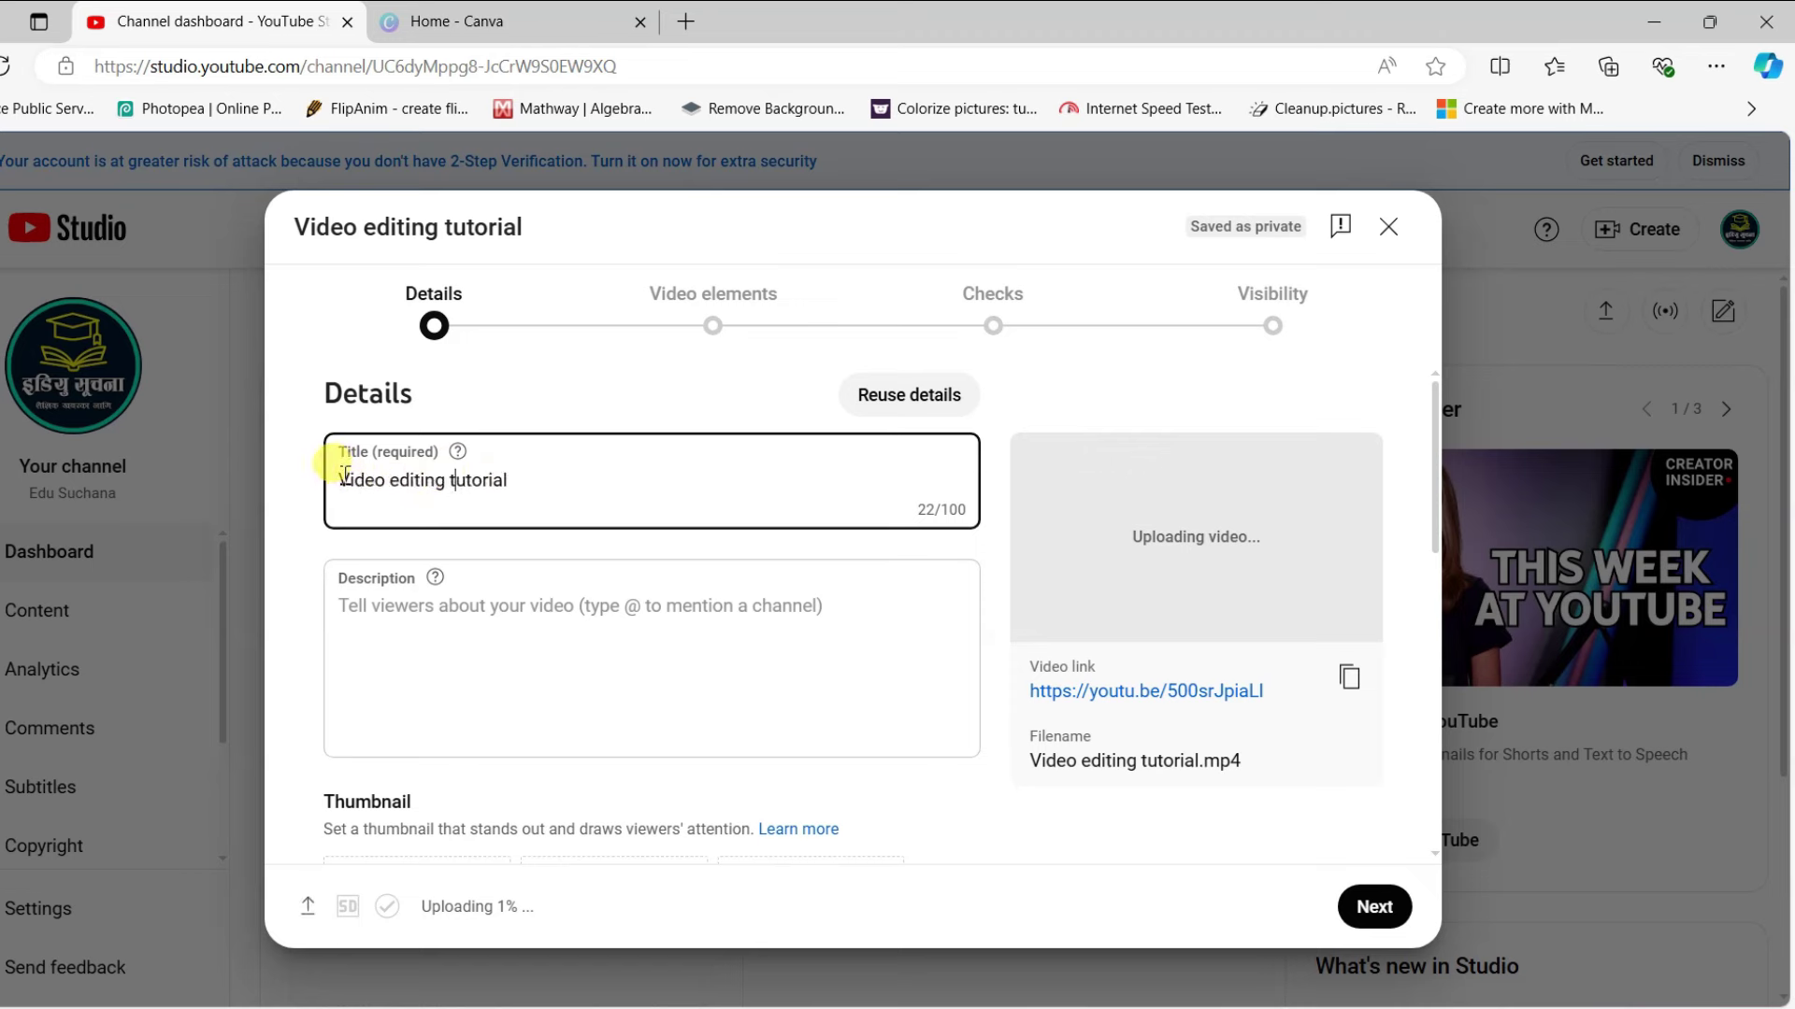
{"action": "key", "text": "Home"}
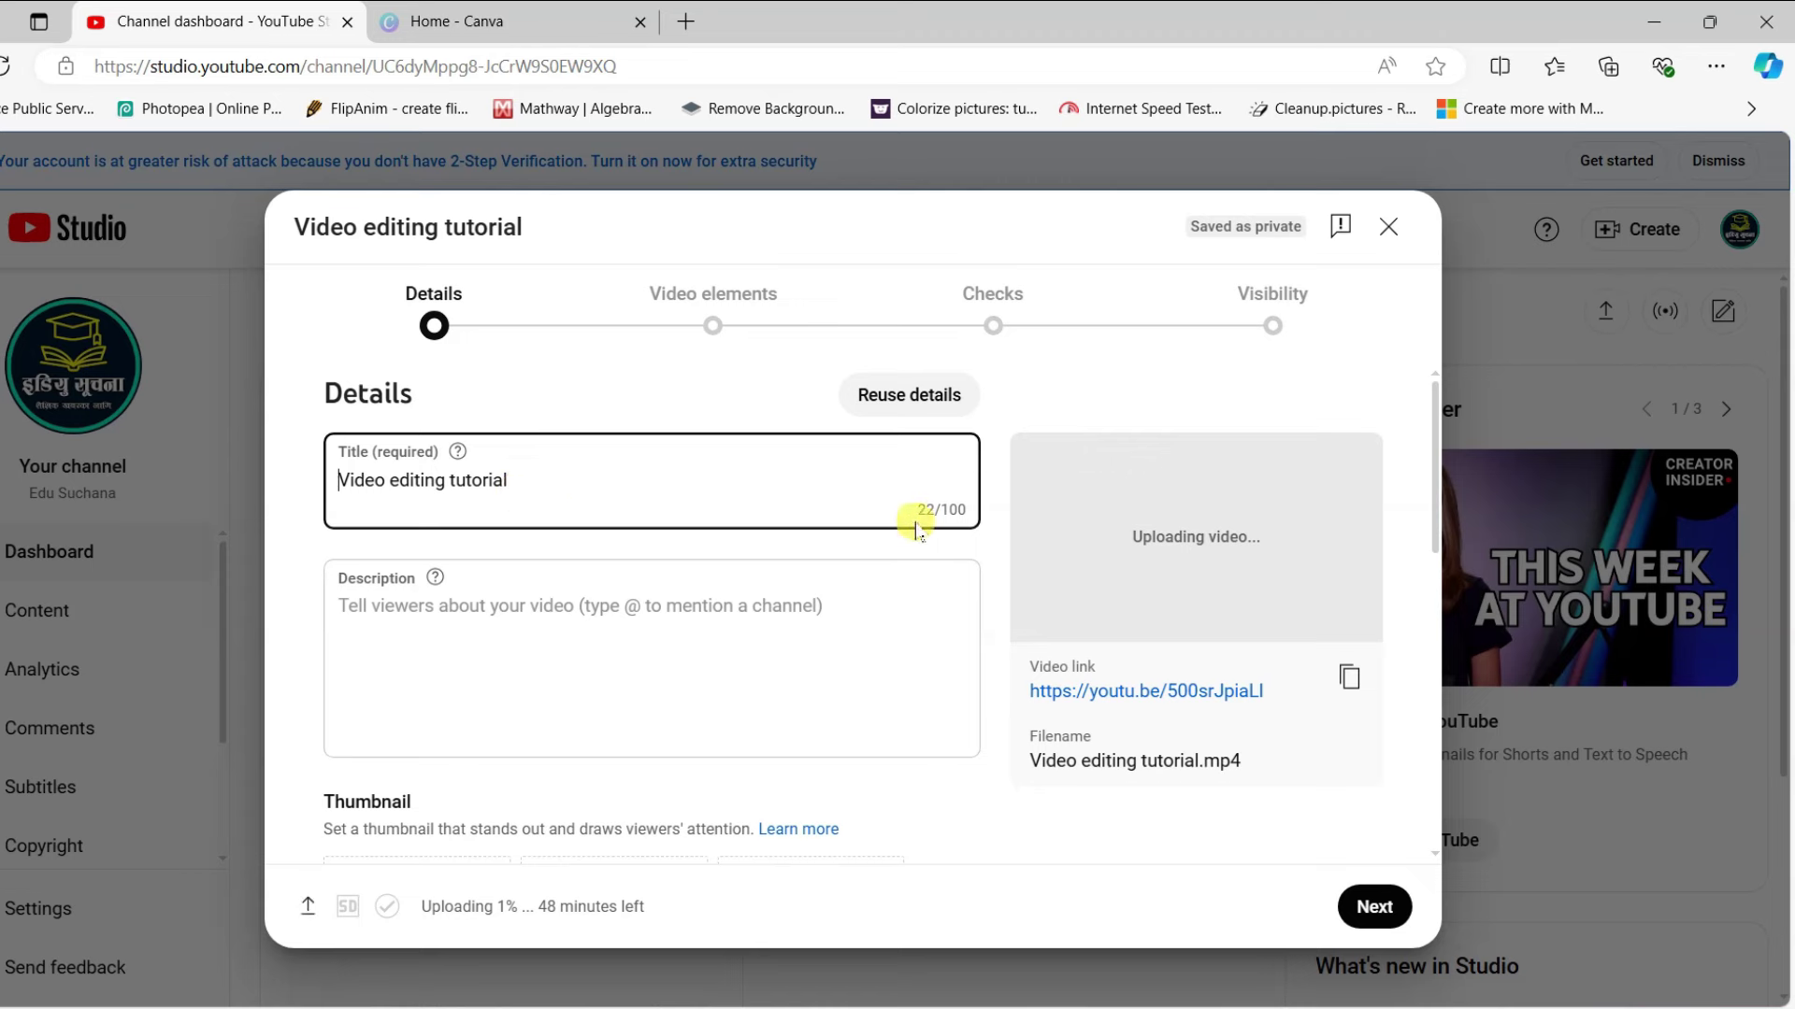
{"action": "left_click_drag", "start_coordinate": [582, 481], "coordinate": [308, 478]}
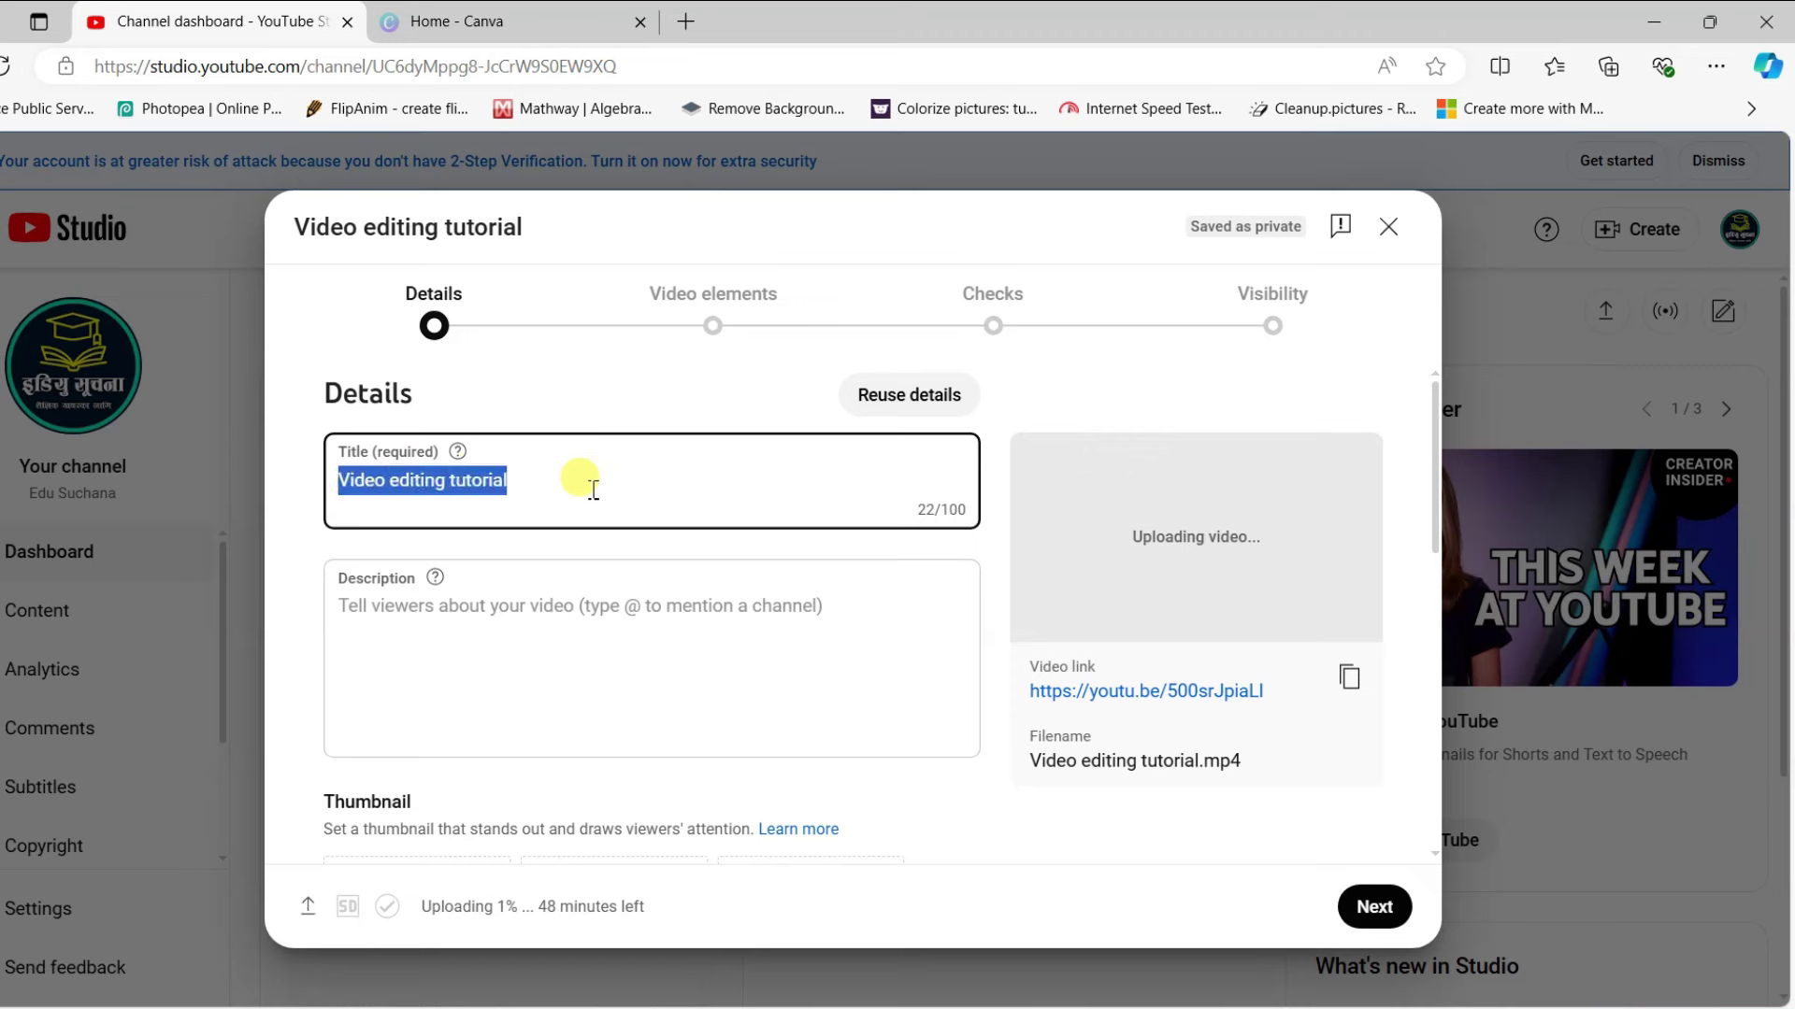
{"action": "left_click", "coordinate": [343, 481]}
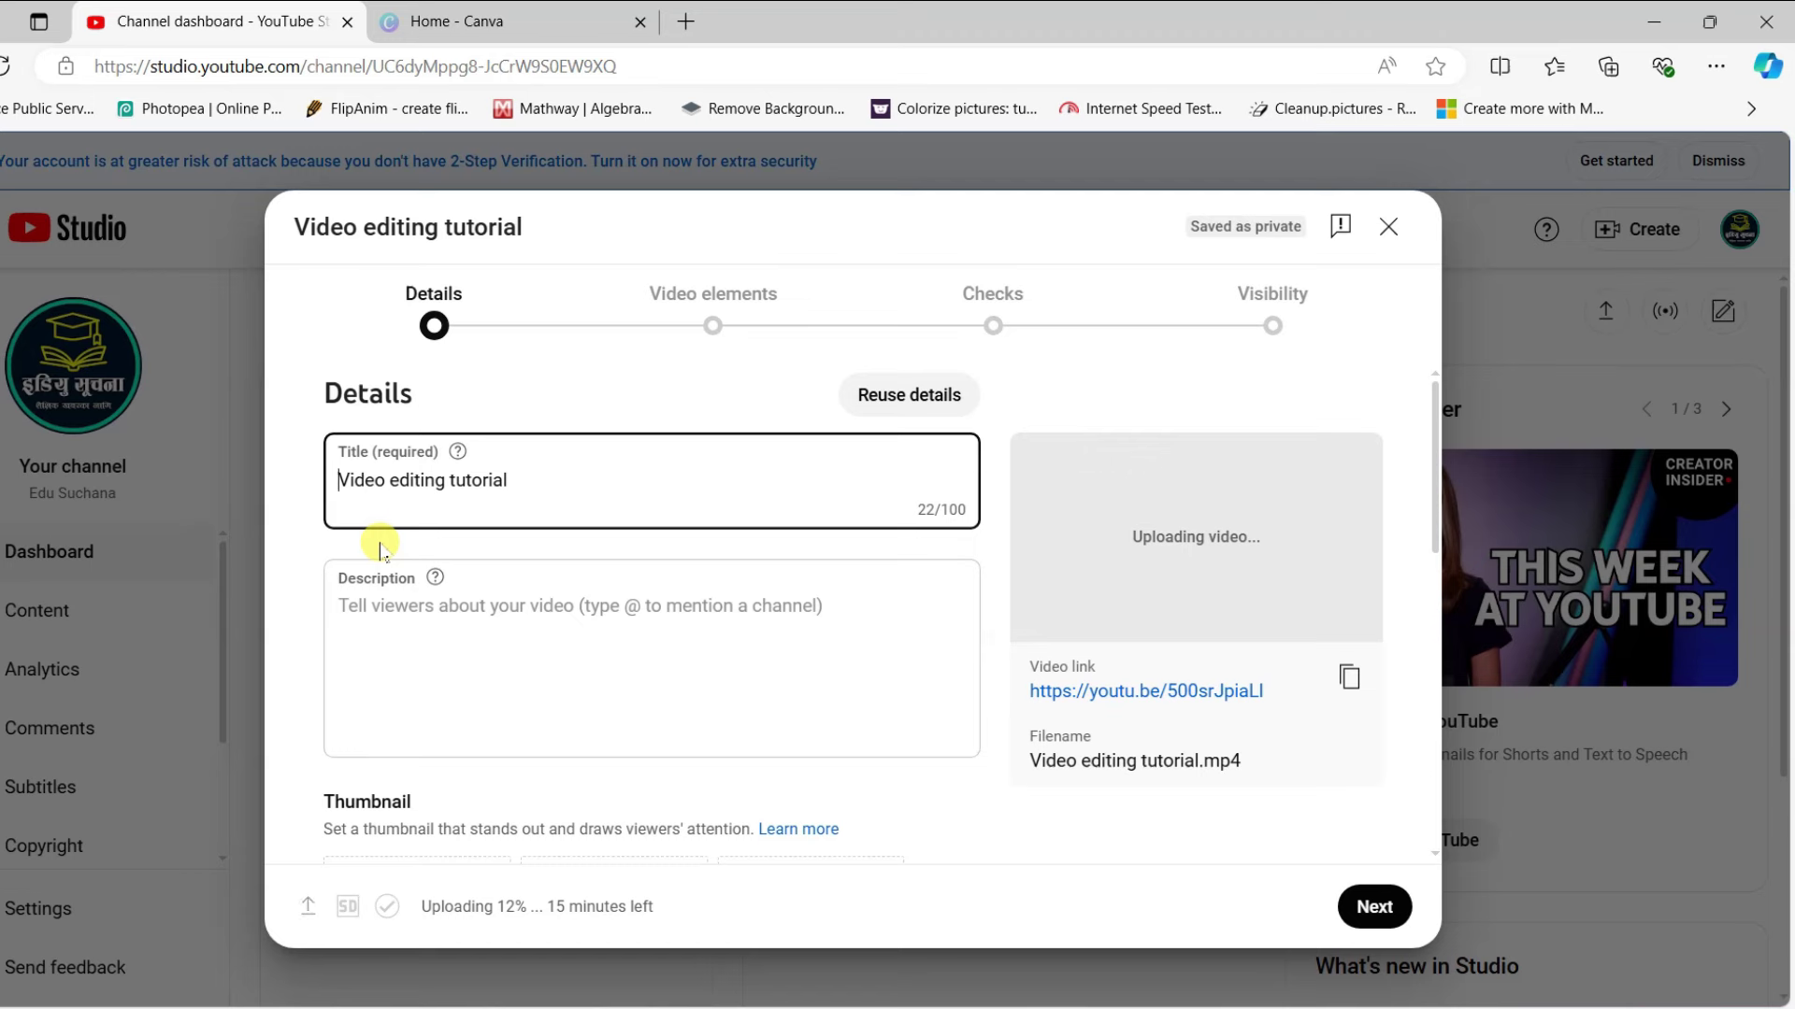
{"action": "type", "text": "मोबाइलबाट भिडियो इडिटिङ गर्ने तरिका"}
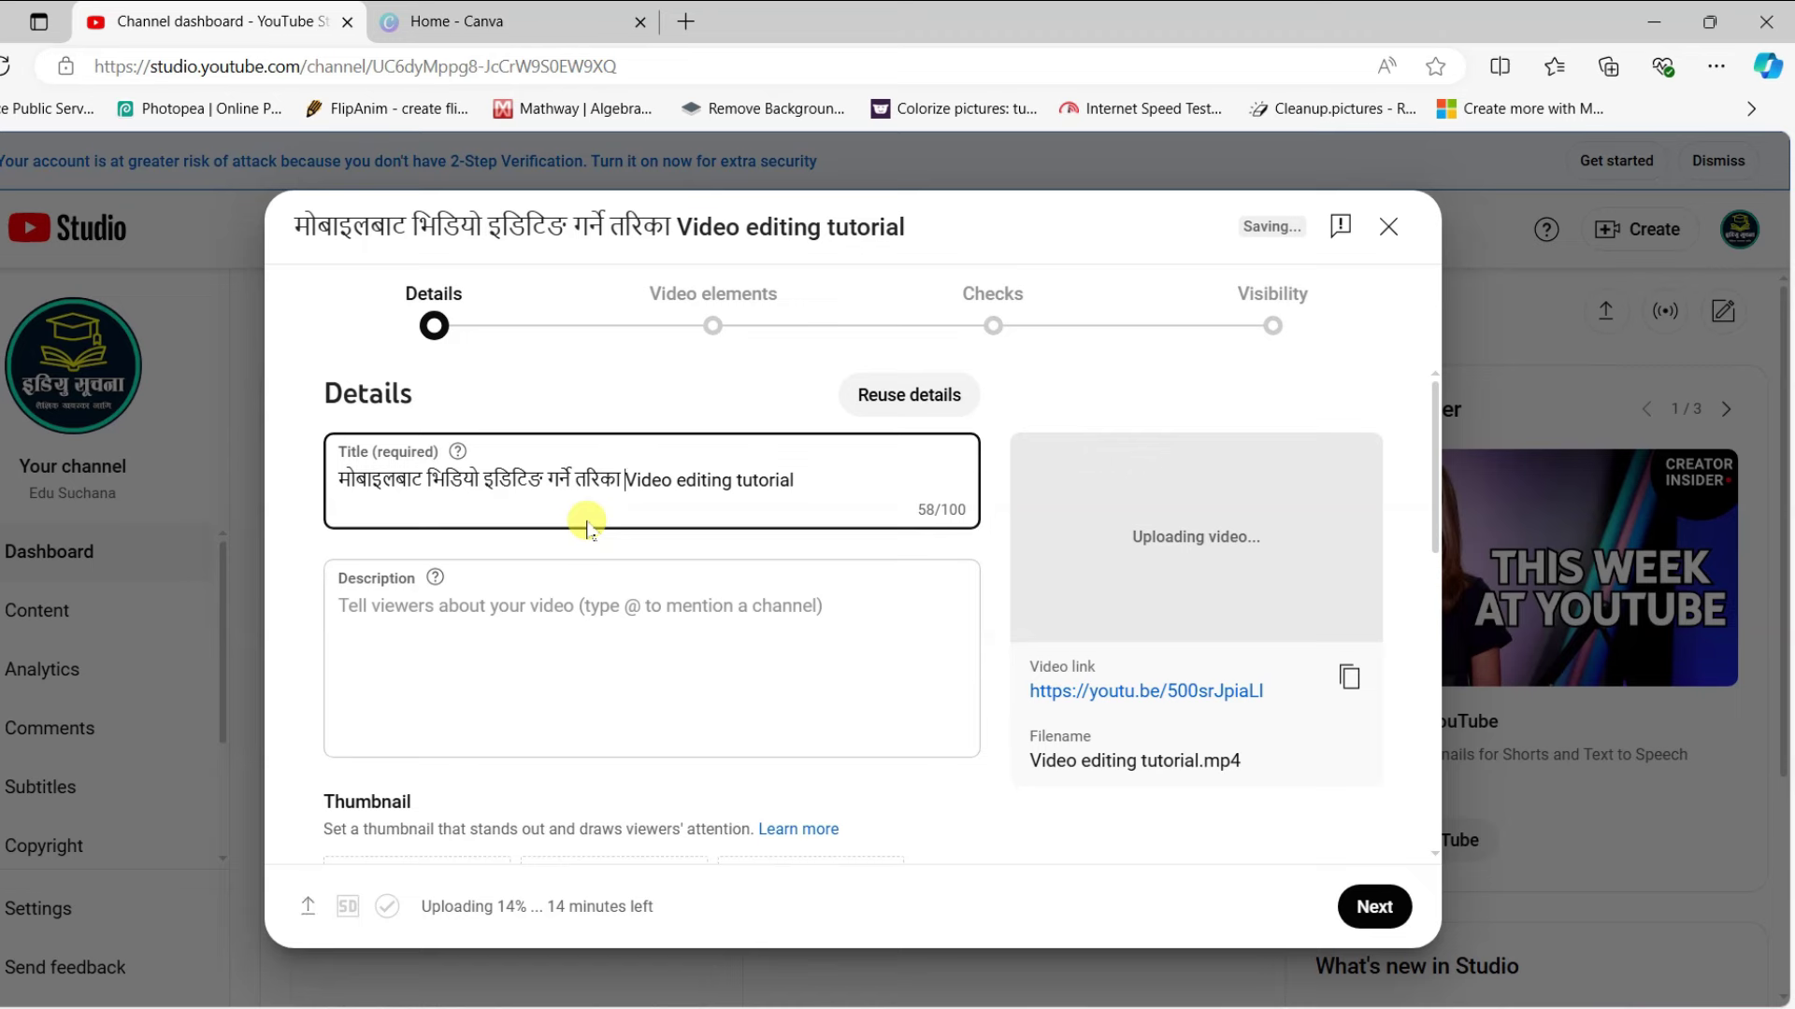
{"action": "type", "text": "|"}
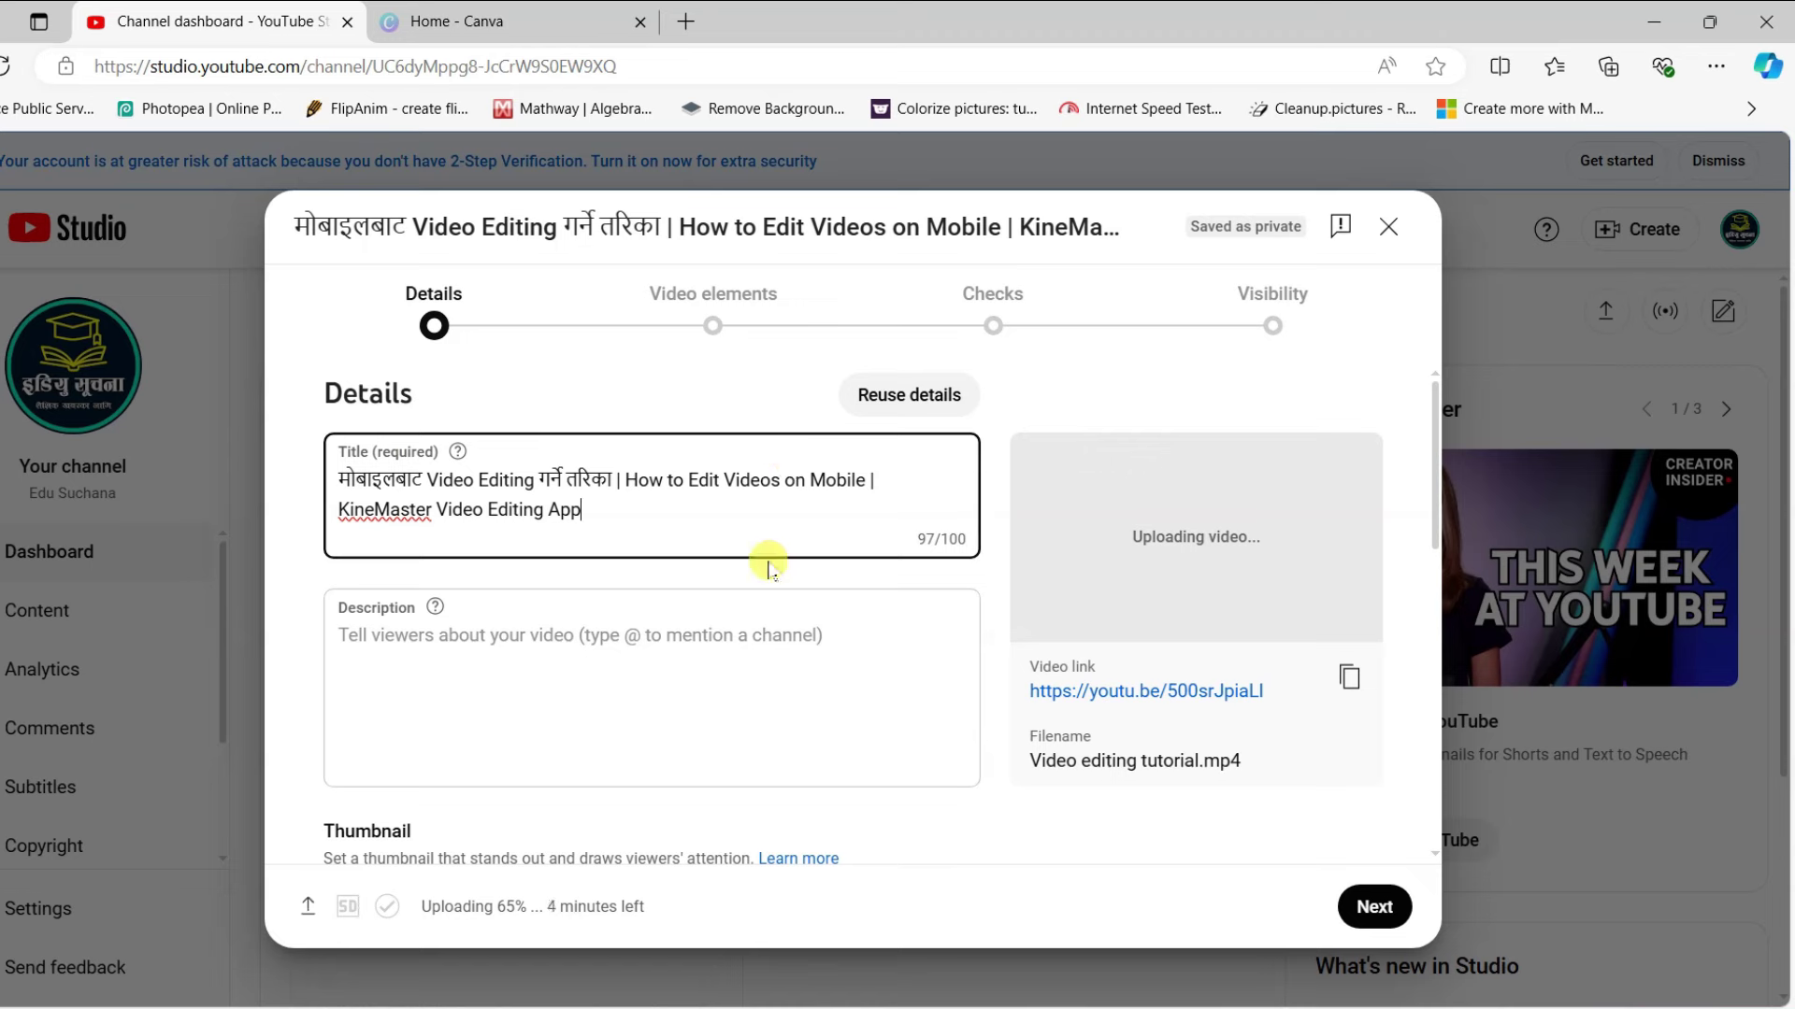
Write a Nepali description headed "About this video:" explaining that the video teaches mobile Video Editing with KineMaster from beginning to end.
{"action": "left_click", "coordinate": [402, 650]}
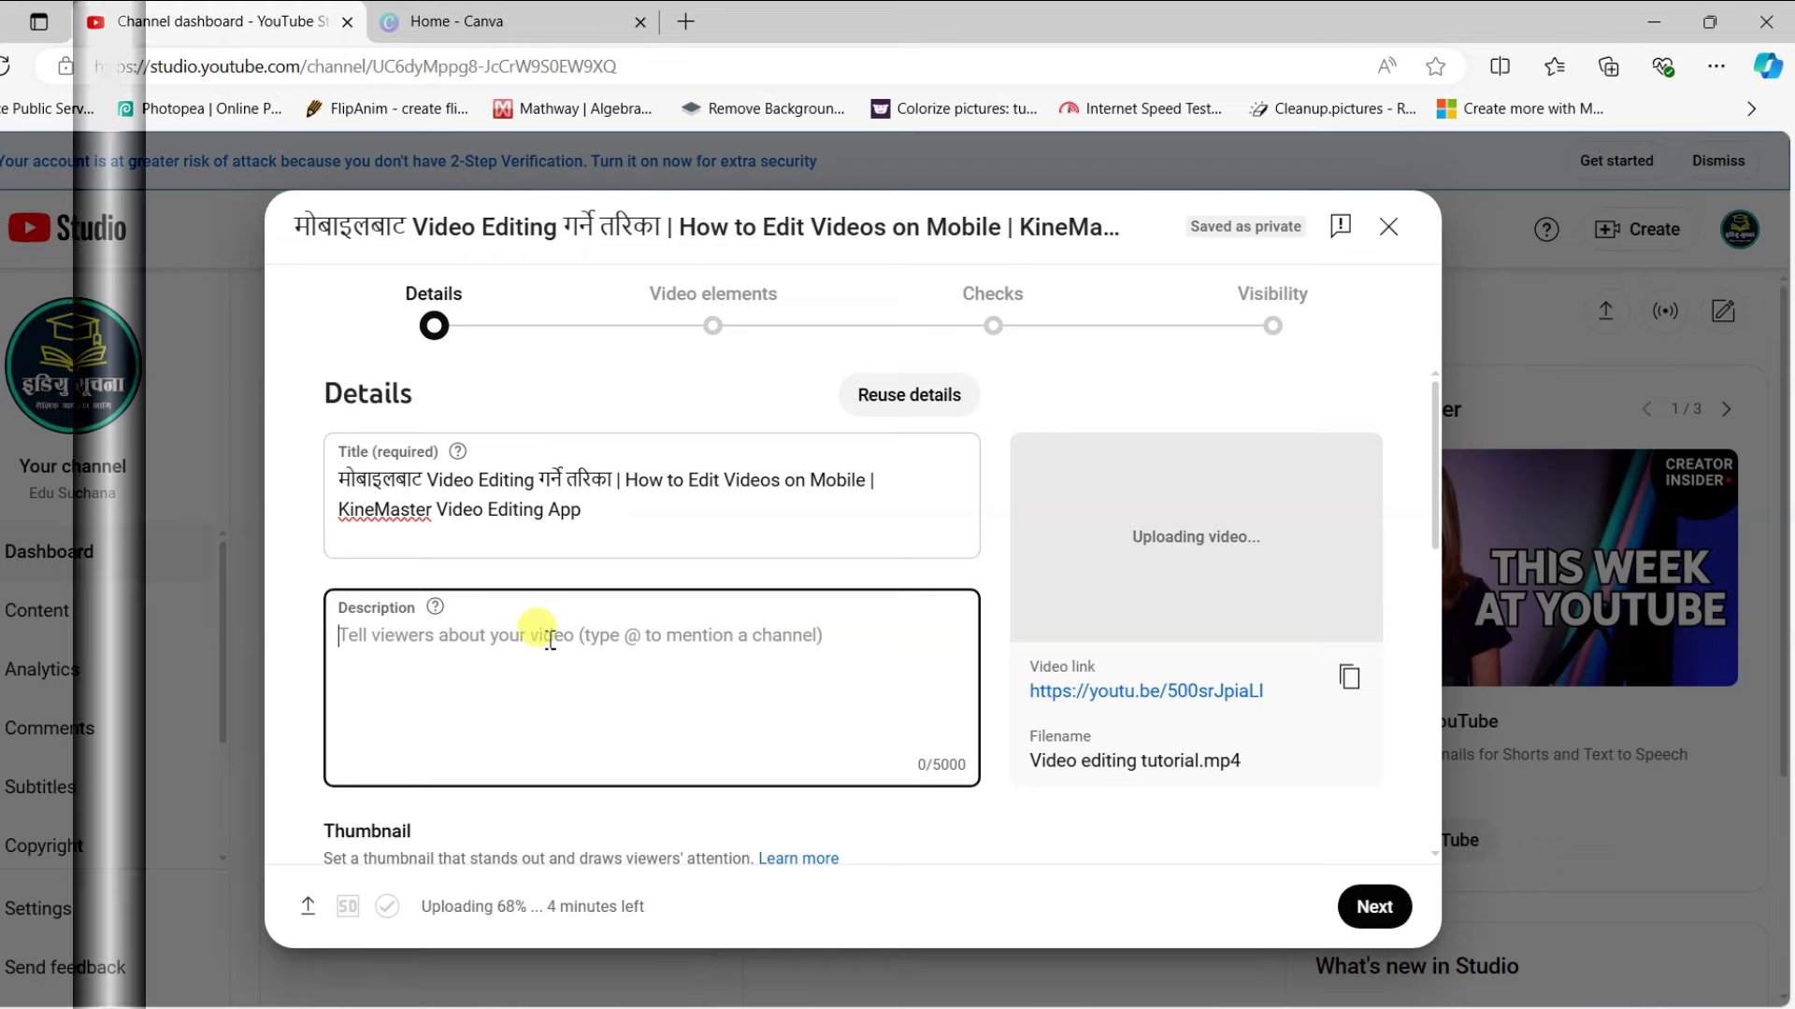
{"action": "type", "text": "About this video: यो भिडियोमा मोबाइलबाट Video Editing गर्ने तरिका सिकाइएको छ । सुरुबाट Video Editing सिक्न चाहने दर्शकहरुका लागि Video Editing का आधारभूत सबै कुराहरु एकएक गरेर यो भिडियोमा बताइएको छ । मोबाइलमा Video Editing गर्नका लागि सबैभन्दा राम्रो App भनेको KineMaster हो त्यसैले यो भिडियोमा पनि यही KineMaster को प्रयोग गरी सुरुदेखि अन्तिमसम्मका भिडियो इडिटिका सबै कुराहरु सिकाइएको छ । सुरुबाट Video Editing सिक्न चाहने जोकोहीका लागि यो भिडियो निकै उपयोगी रहेको छ ।"}
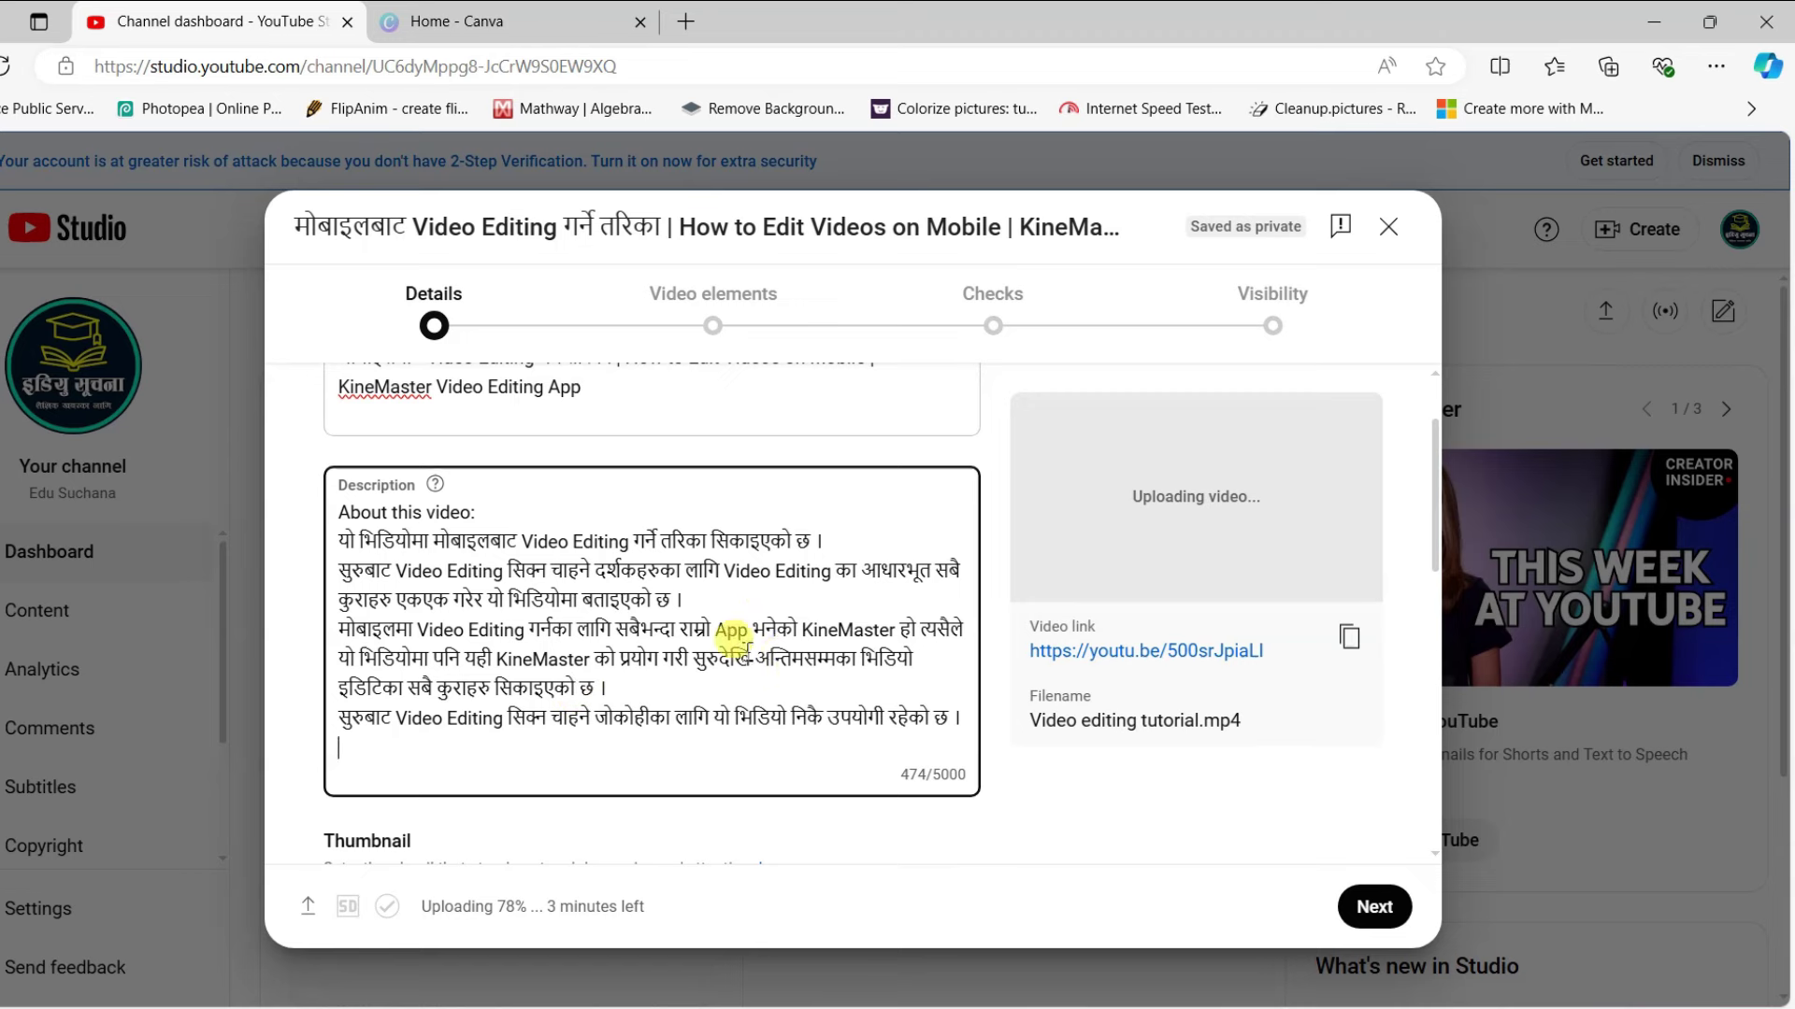
{"action": "left_click_drag", "start_coordinate": [724, 571], "coordinate": [826, 571]}
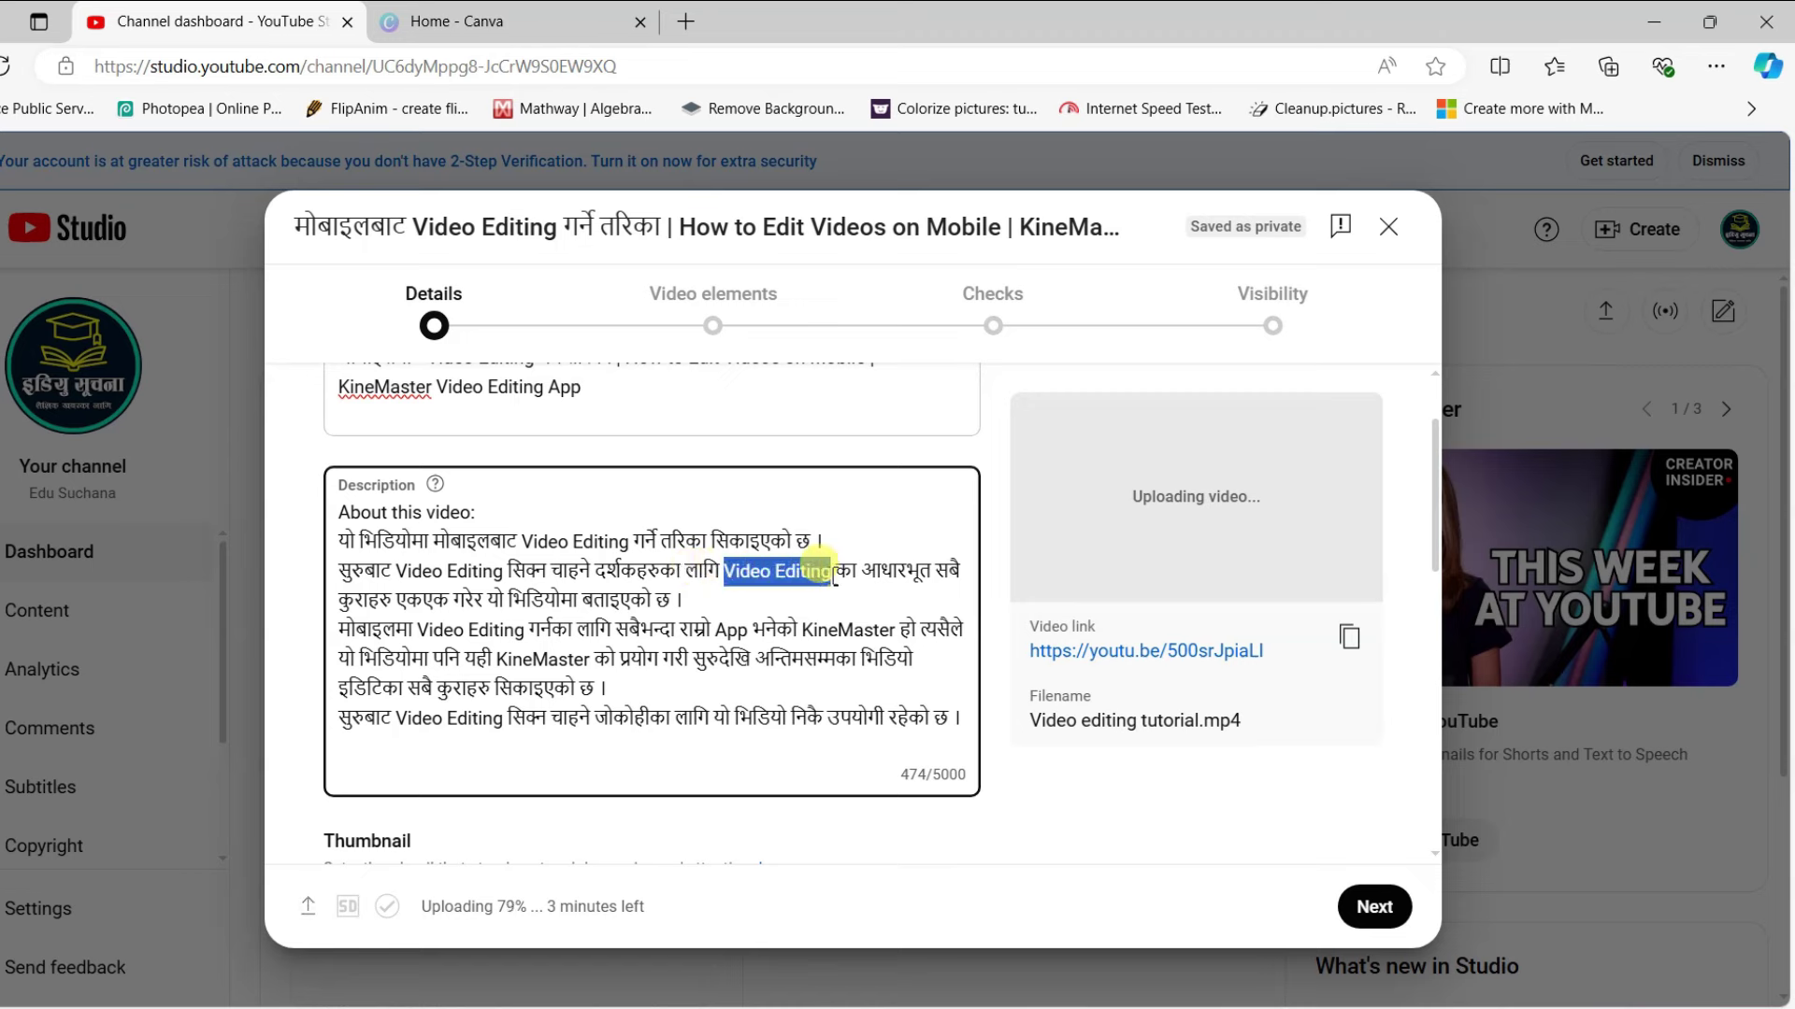
{"action": "left_click", "coordinate": [705, 570]}
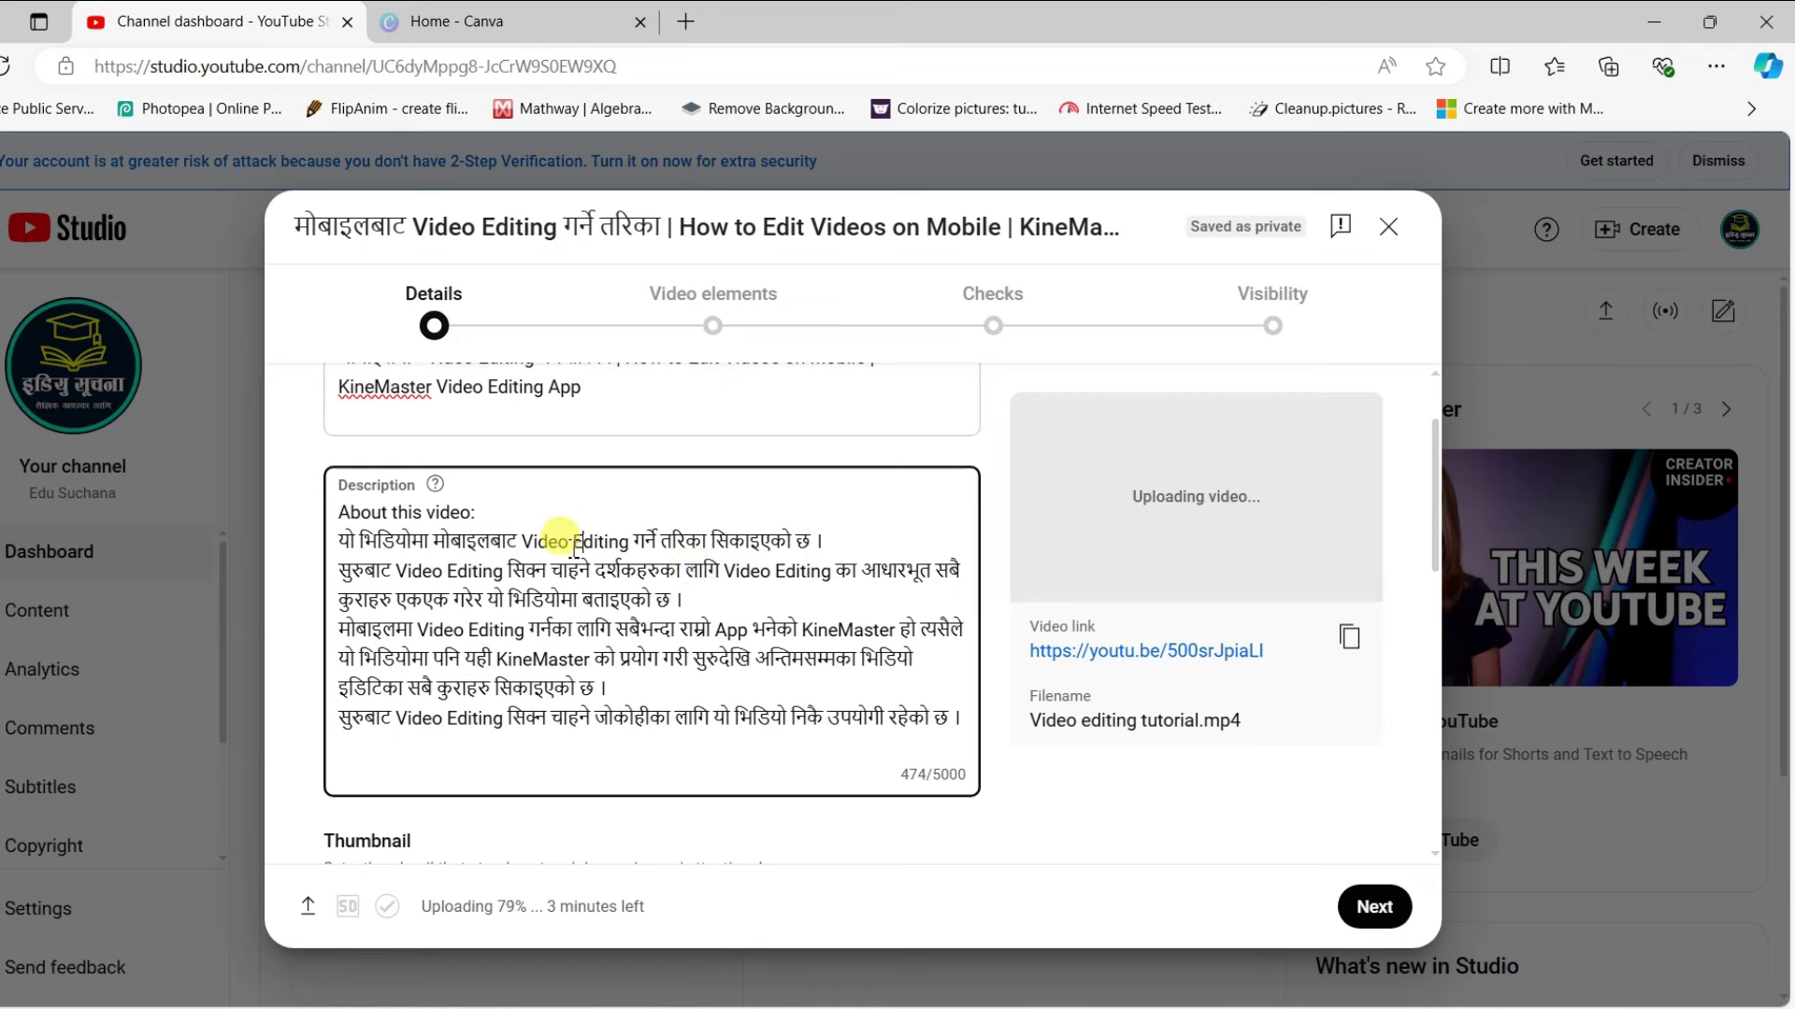
{"action": "left_click", "coordinate": [437, 570]}
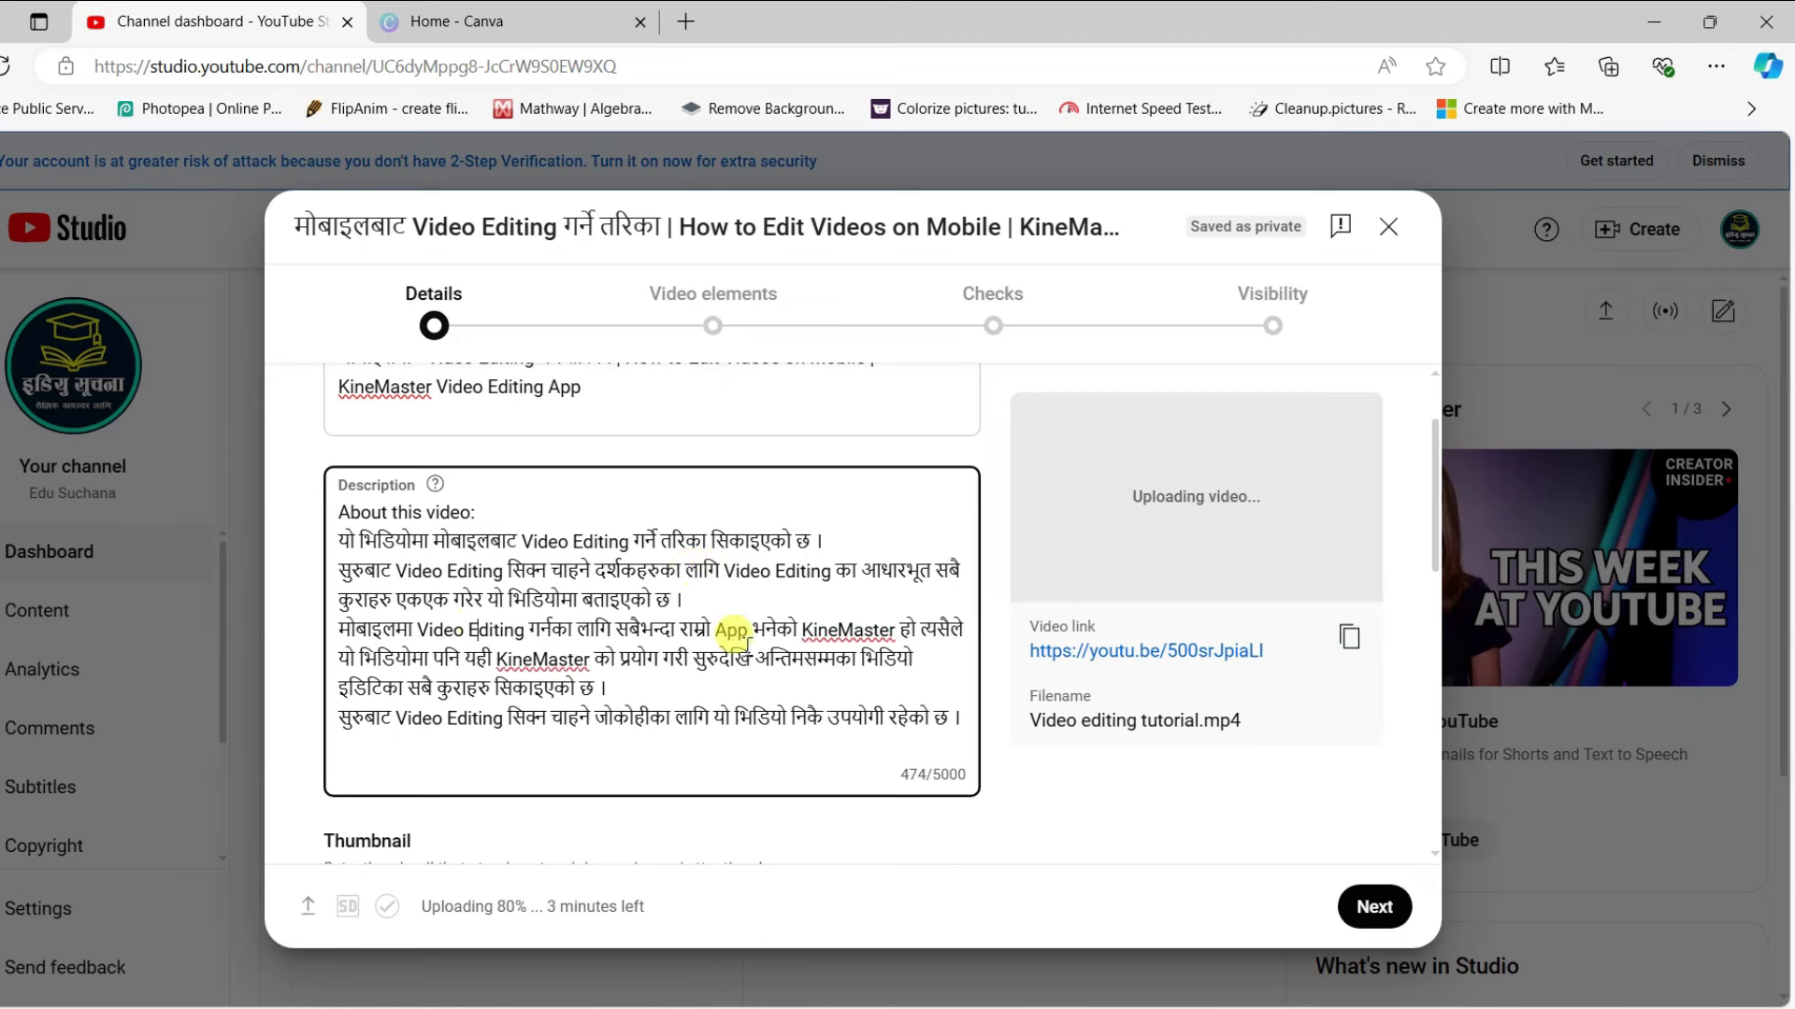
{"action": "left_click", "coordinate": [560, 658]}
{"action": "left_click", "coordinate": [830, 628]}
{"action": "left_click", "coordinate": [589, 689]}
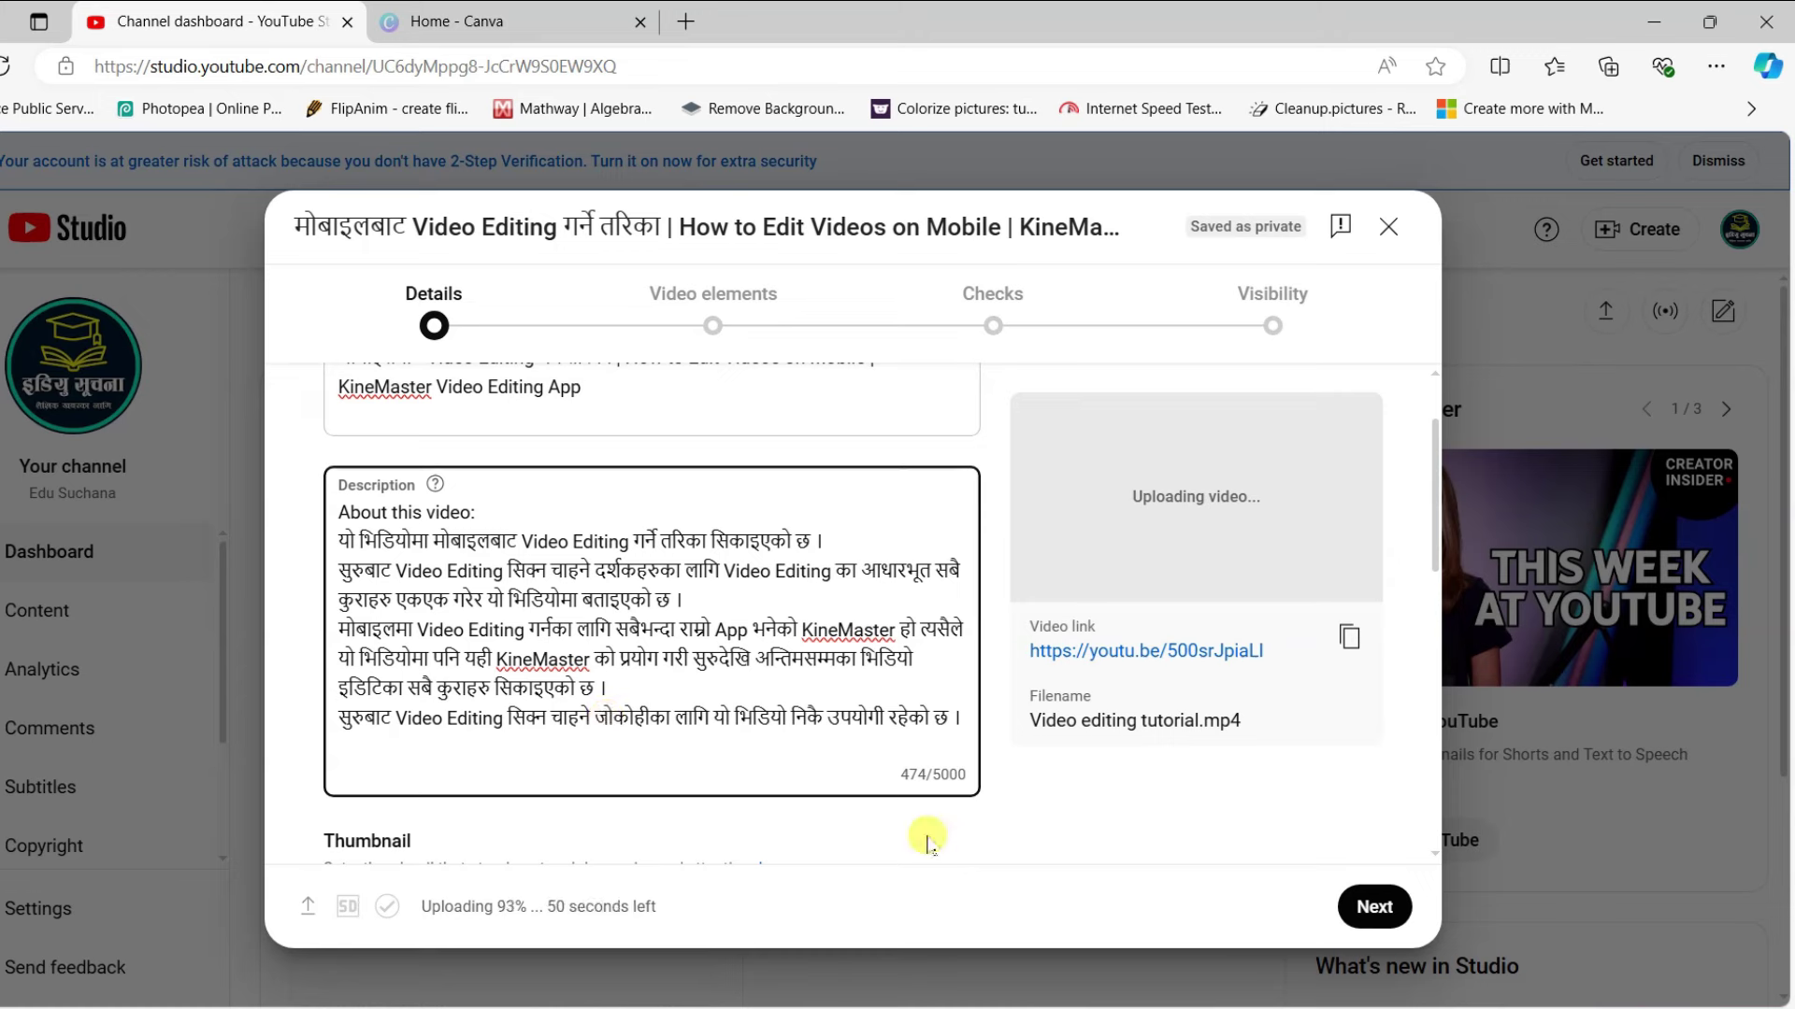
Add the hashtags #EduSuchana, #VideoEditingTutorial and #KineMaster on separate lines below the description text, after a blank line.
{"action": "key", "text": "Return"}
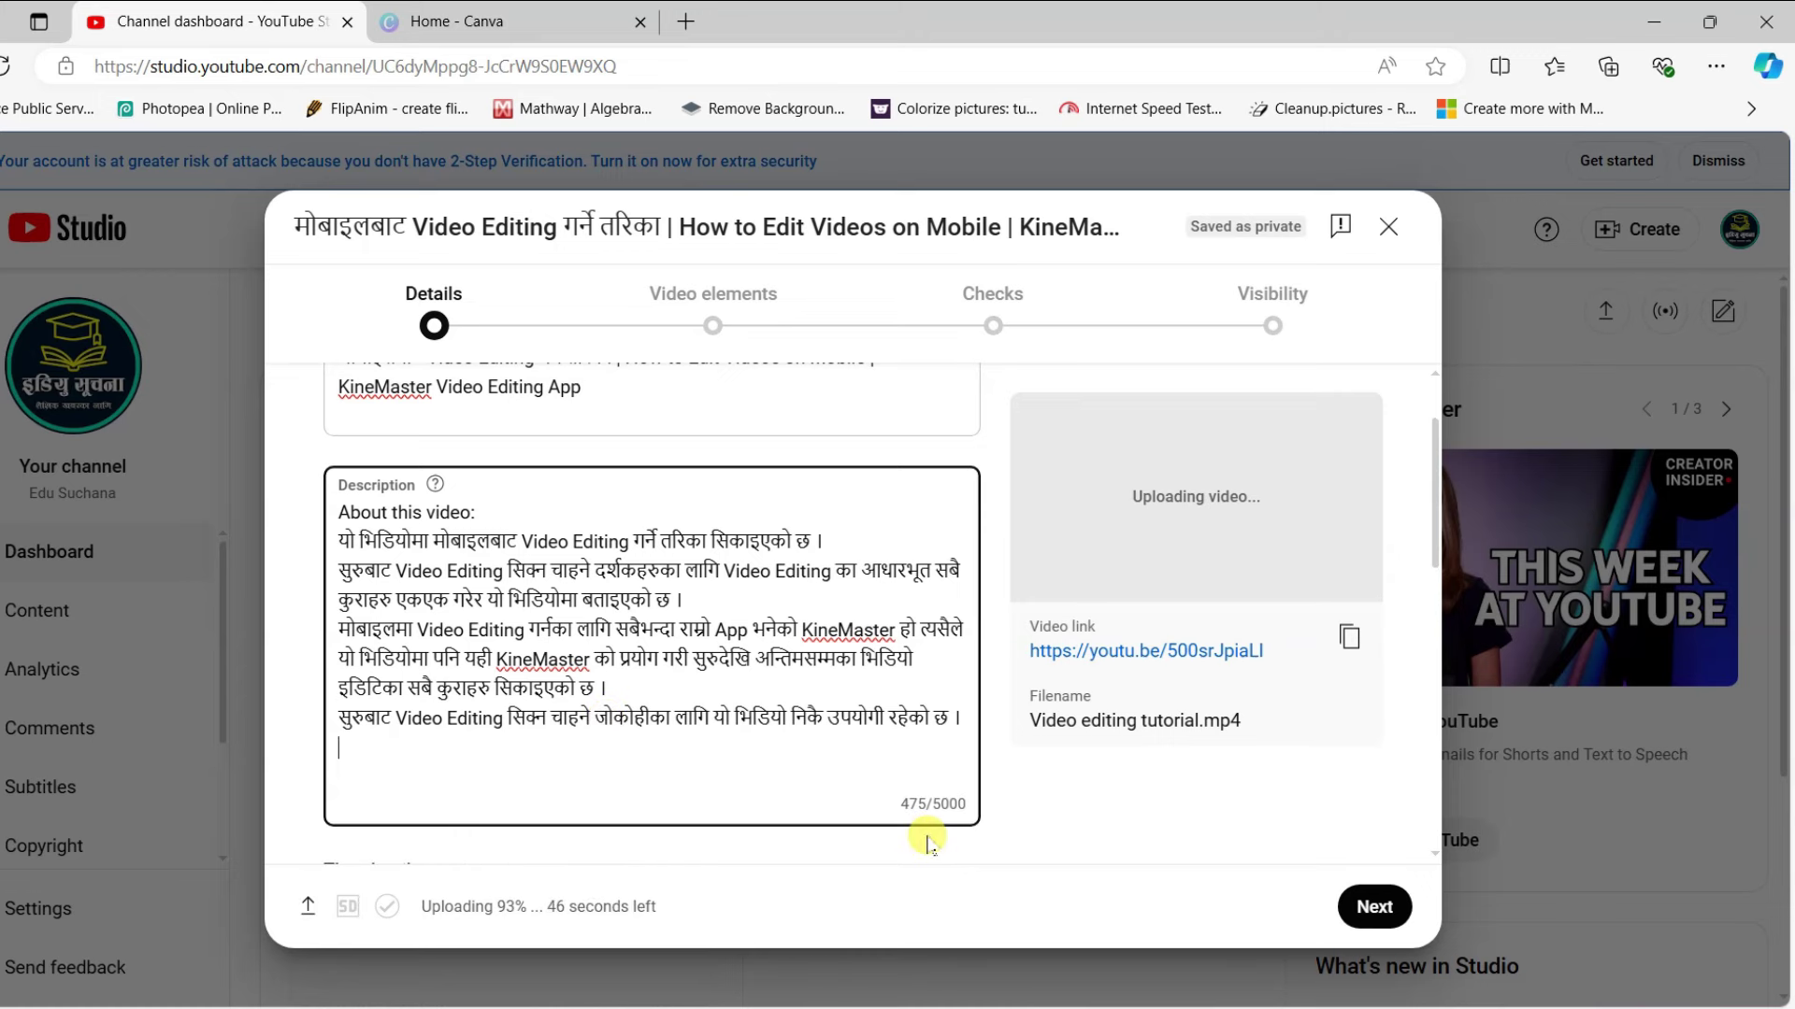
{"action": "key", "text": "Return"}
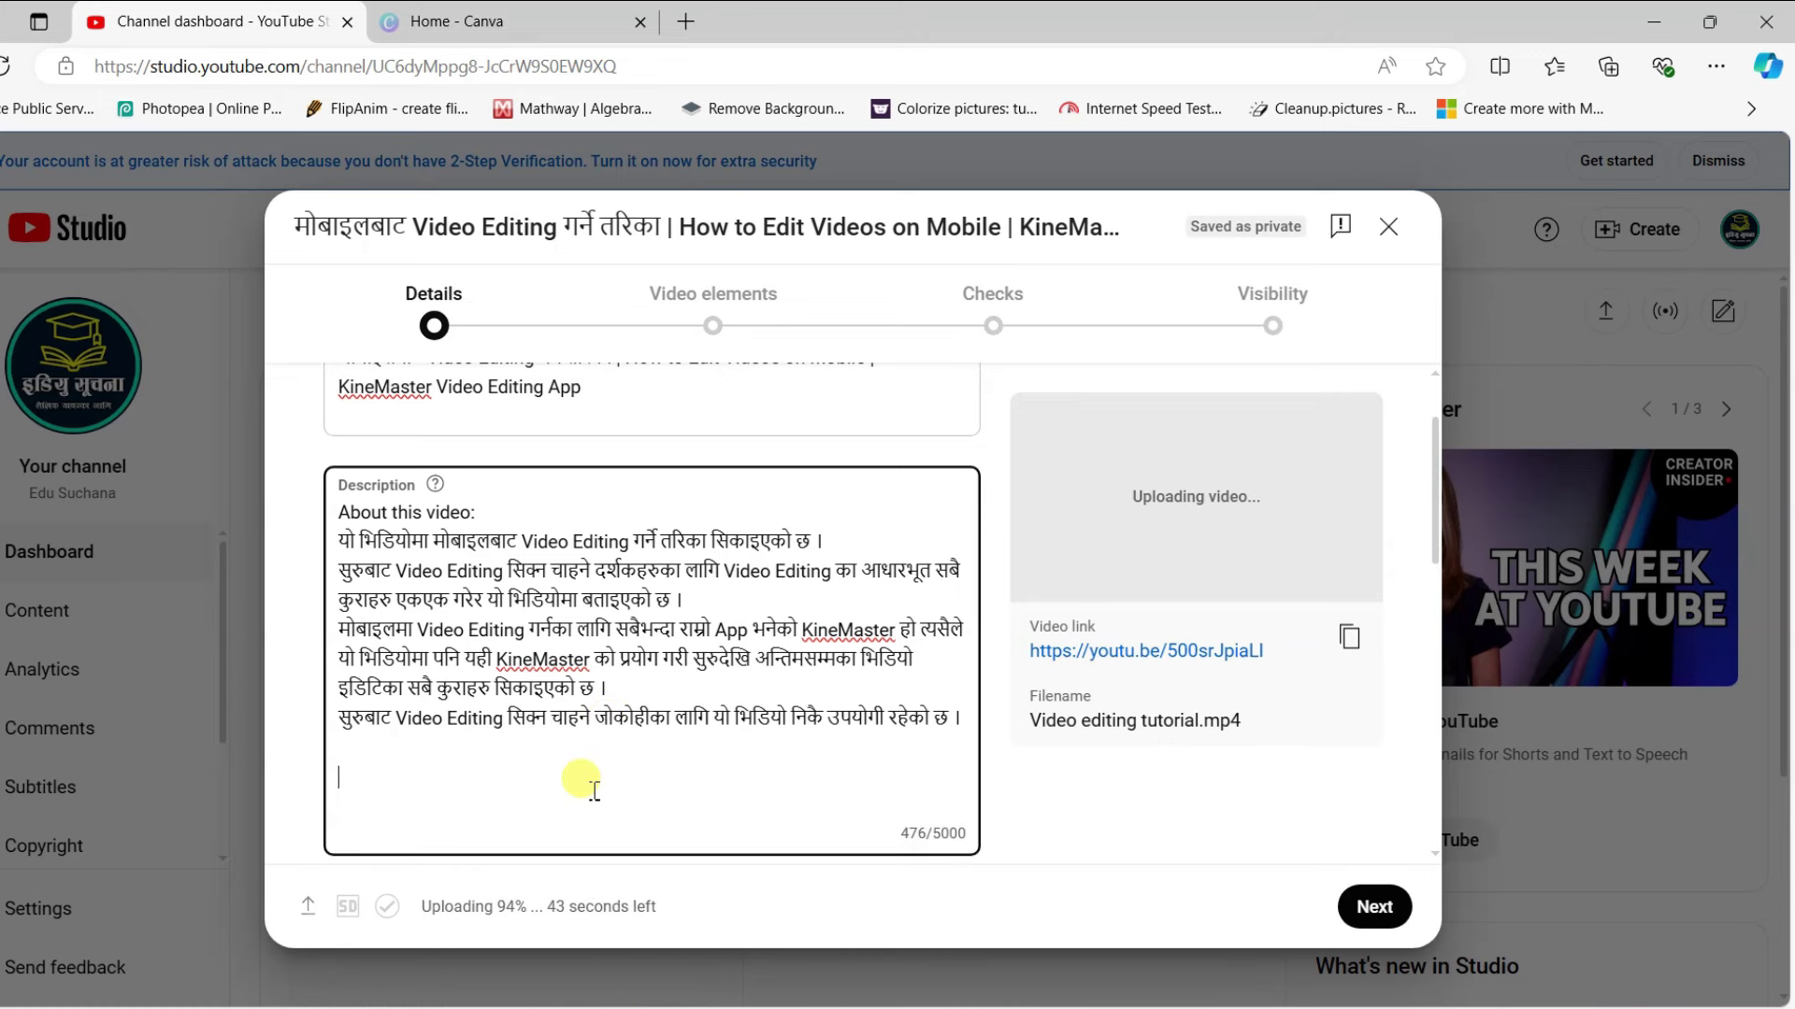
{"action": "type", "text": "#EduSuchana #VideoEditingTutorial #KineMaster"}
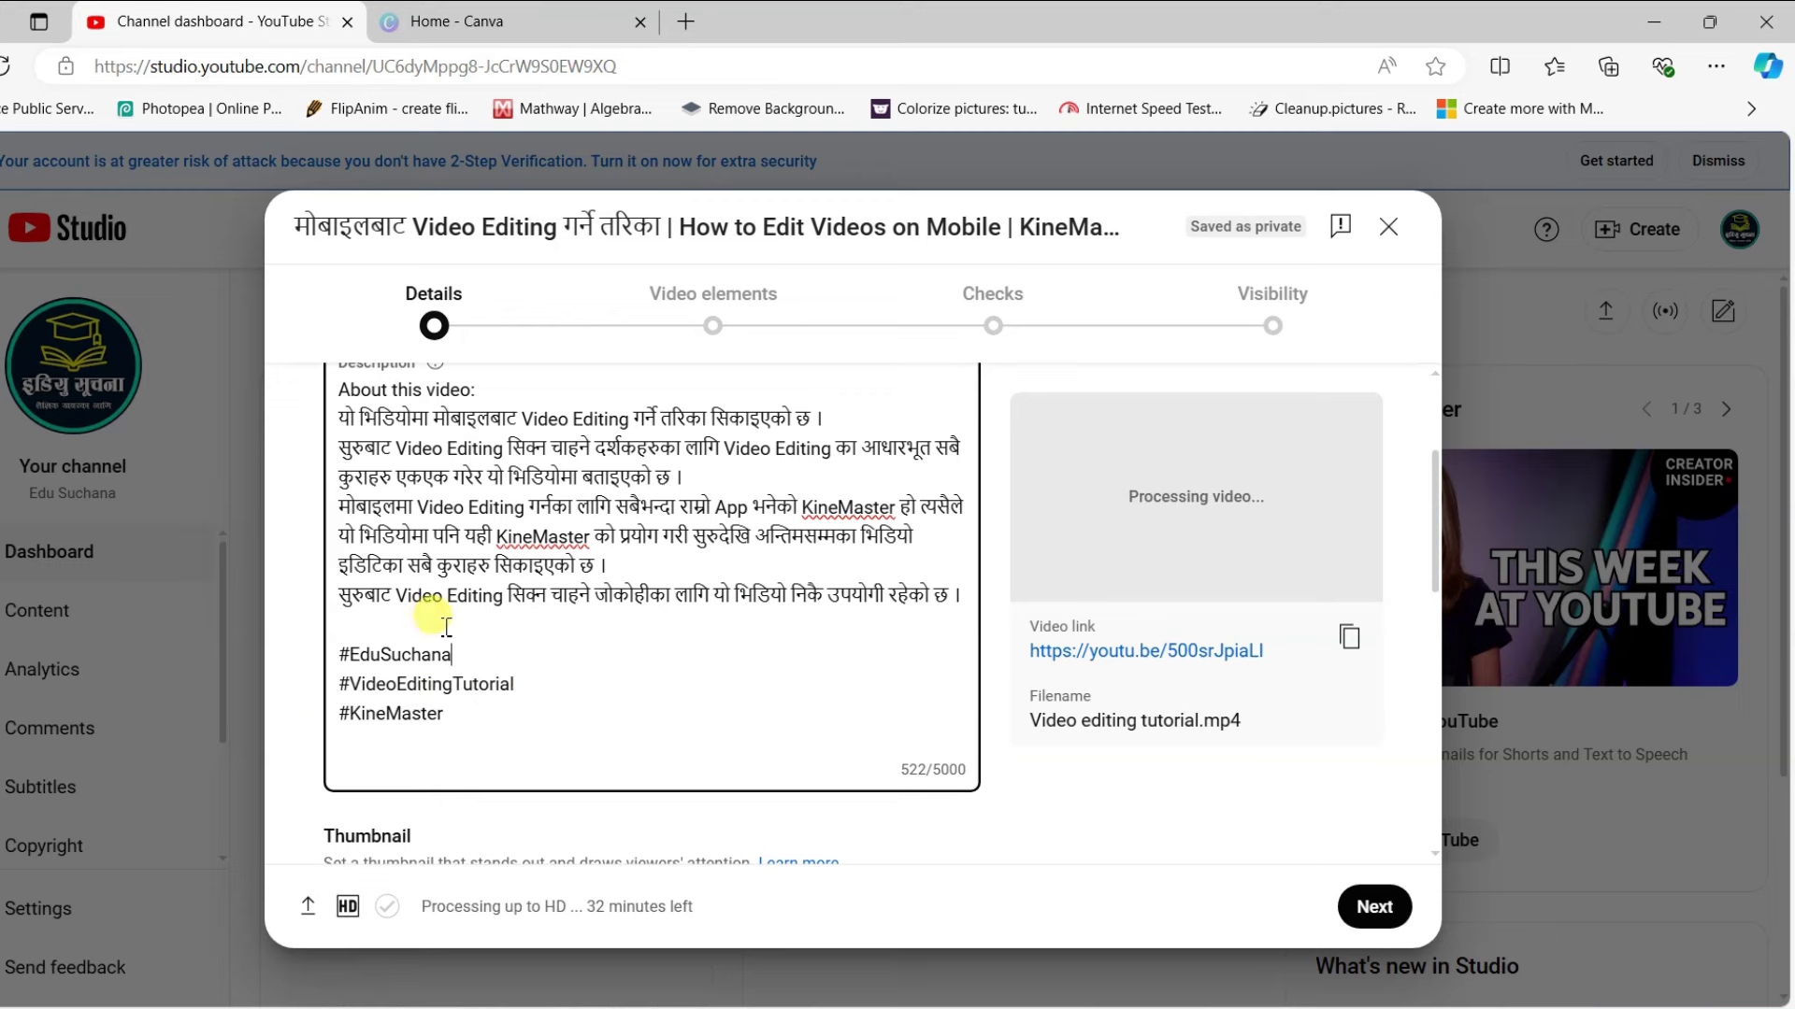
Insert three more blank lines between the description text and the hashtags, and place the cursor in that gap.
{"action": "scroll", "coordinate": [657, 640], "scroll_direction": "up", "scroll_amount": 2}
{"action": "scroll", "coordinate": [657, 638], "scroll_direction": "down", "scroll_amount": 2}
{"action": "key", "text": "Return"}
{"action": "key", "text": "Return"}
{"action": "key", "text": "Return"}
{"action": "left_click", "coordinate": [352, 661]}
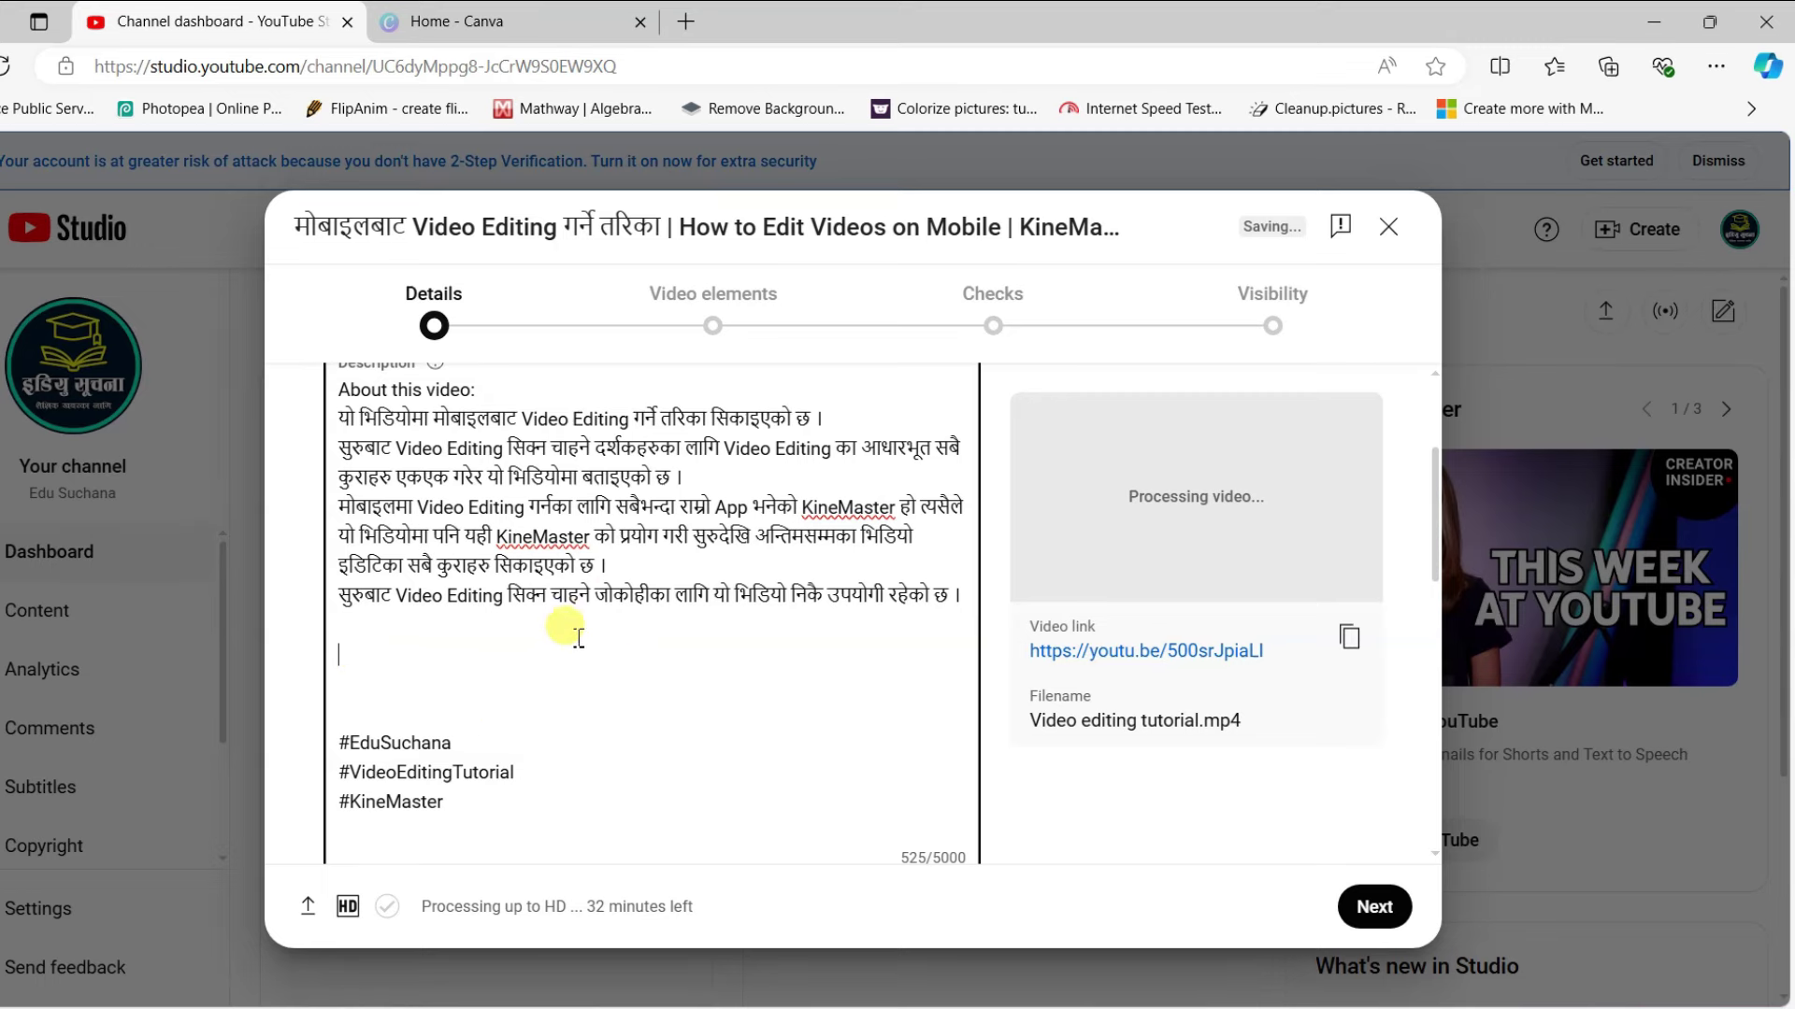
Review the video details from the title through the description text and the gap above the hashtags.
{"action": "scroll", "coordinate": [531, 703], "scroll_direction": "up", "scroll_amount": 1}
{"action": "scroll", "coordinate": [531, 699], "scroll_direction": "up", "scroll_amount": 1}
{"action": "scroll", "coordinate": [636, 645], "scroll_direction": "down", "scroll_amount": 1}
{"action": "scroll", "coordinate": [486, 645], "scroll_direction": "down", "scroll_amount": 1}
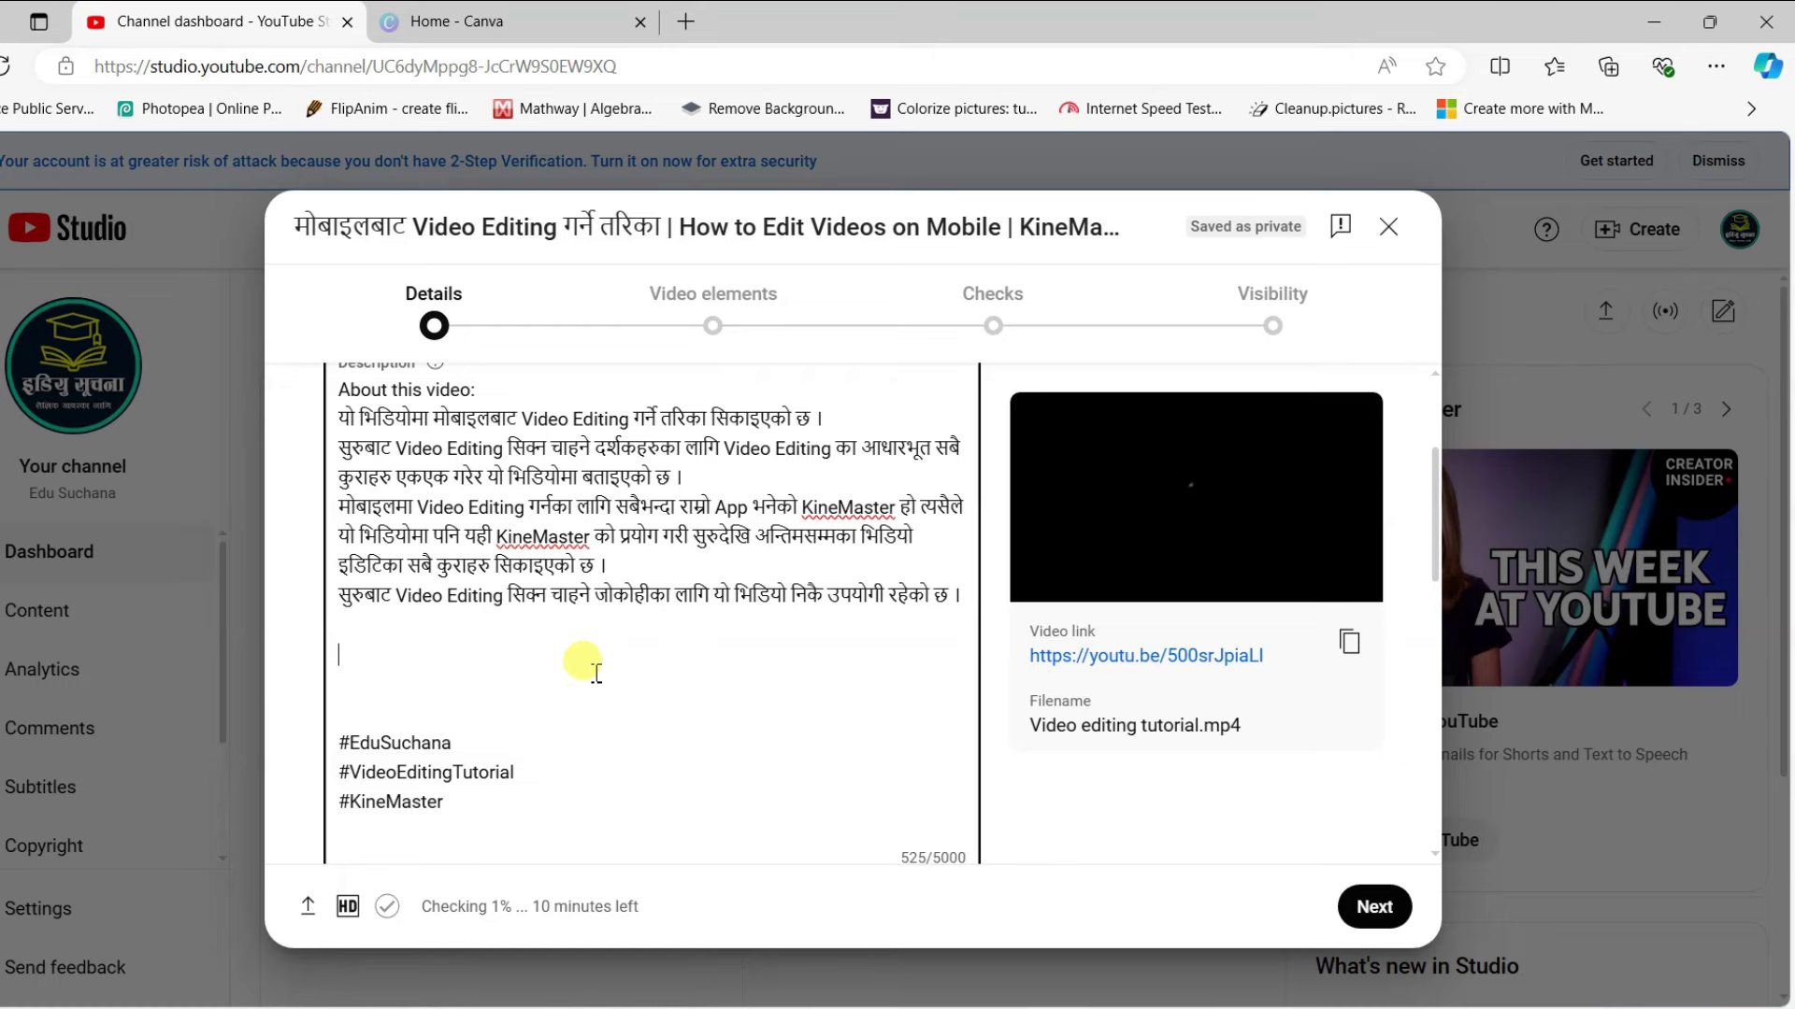
{"action": "scroll", "coordinate": [608, 673], "scroll_direction": "up", "scroll_amount": 3}
{"action": "scroll", "coordinate": [654, 675], "scroll_direction": "down", "scroll_amount": 2}
{"action": "scroll", "coordinate": [666, 677], "scroll_direction": "down", "scroll_amount": 2}
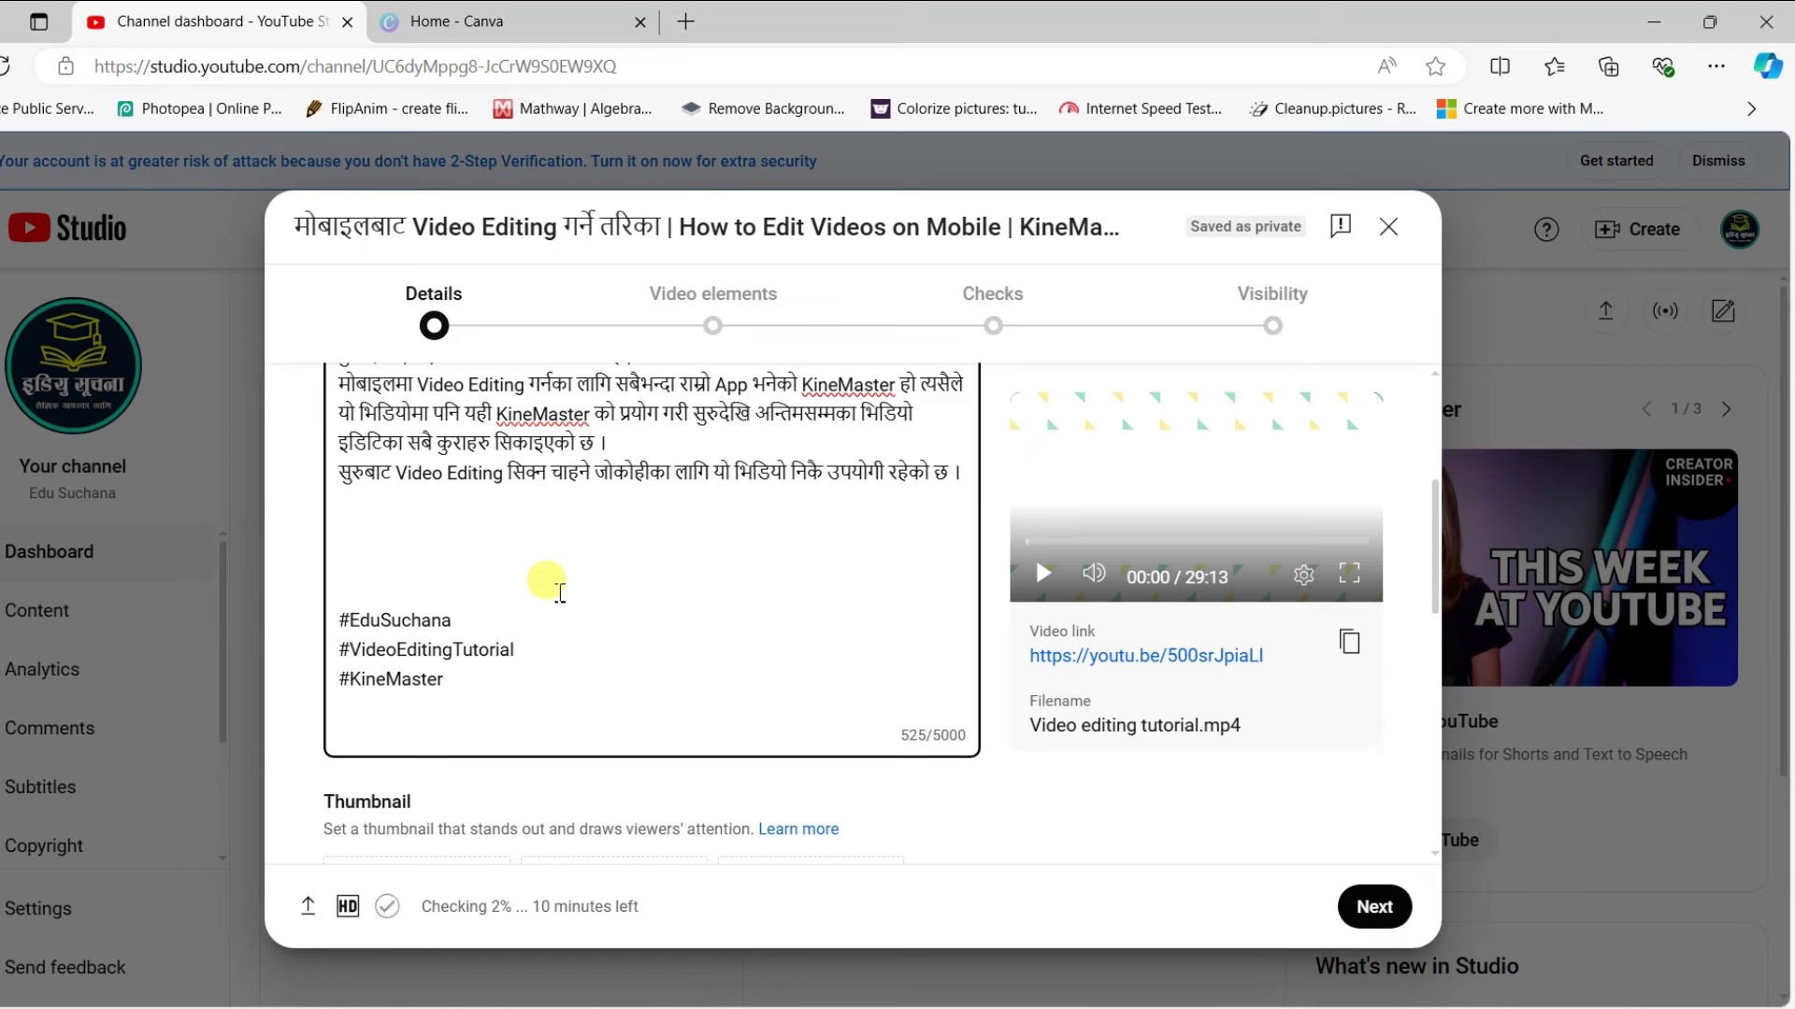
{"action": "left_click", "coordinate": [517, 532]}
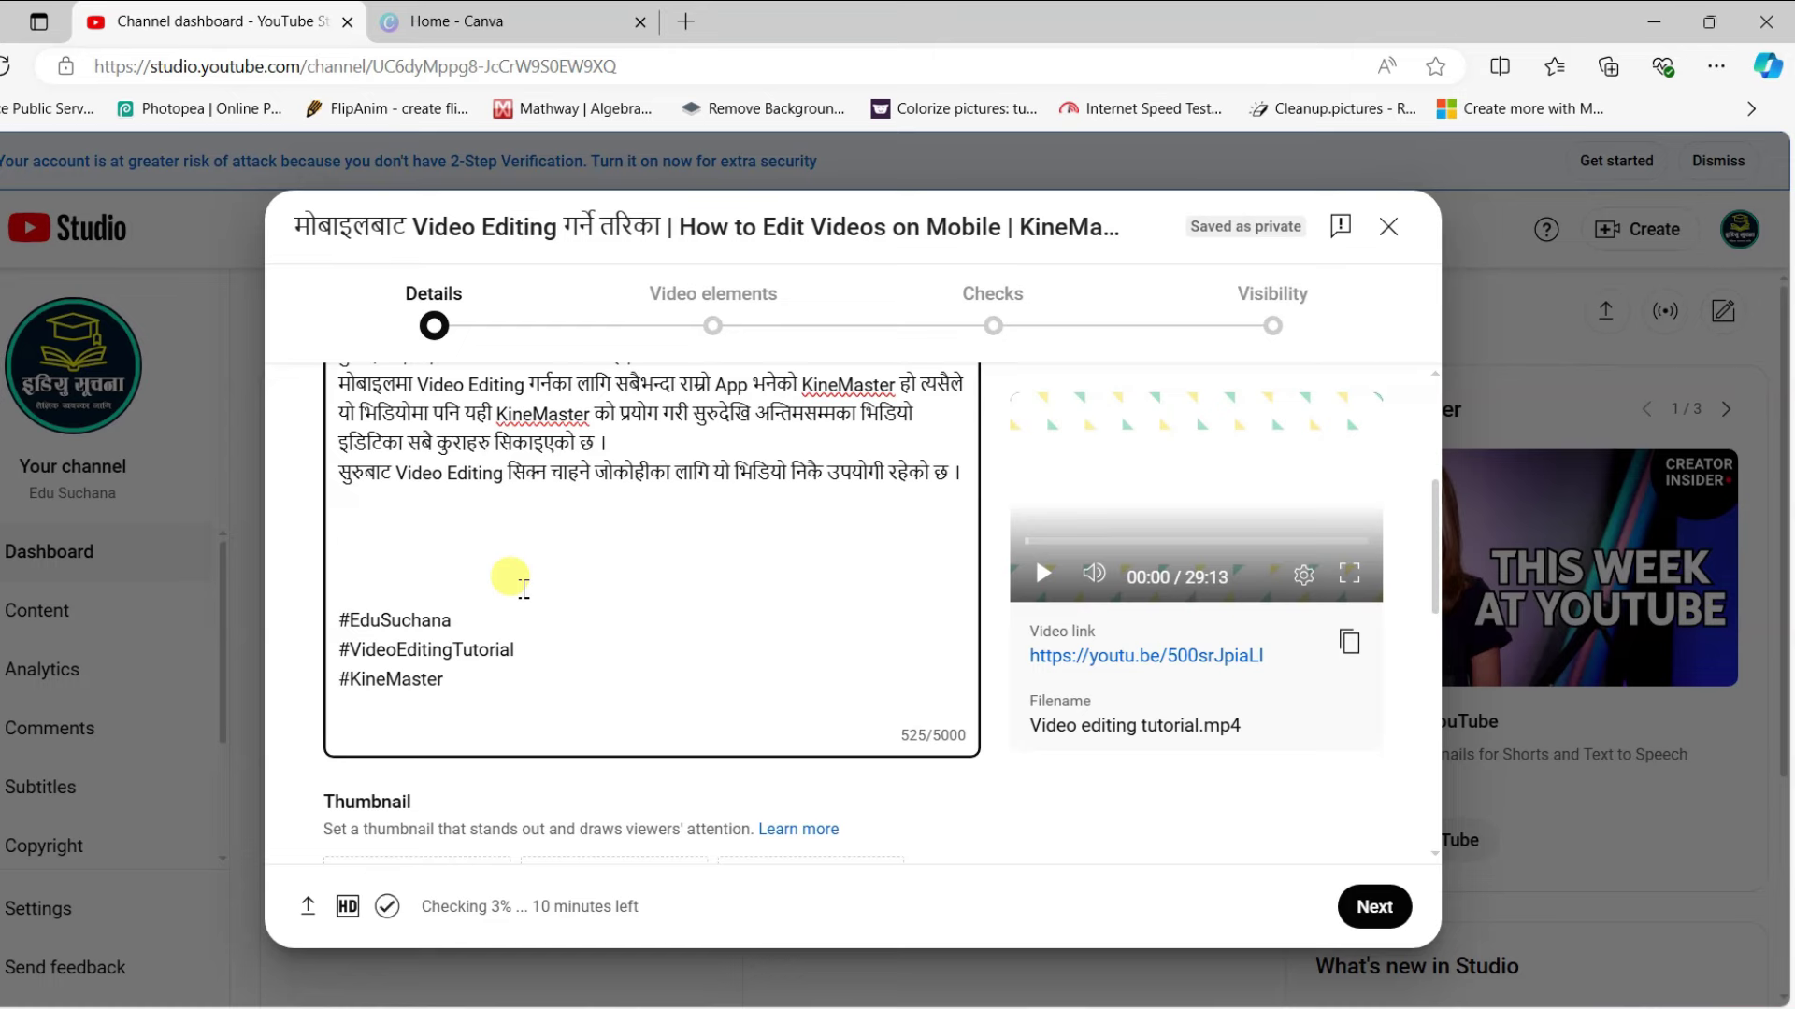
{"action": "scroll", "coordinate": [510, 577], "scroll_direction": "up", "scroll_amount": 3}
{"action": "scroll", "coordinate": [378, 649], "scroll_direction": "down", "scroll_amount": 2}
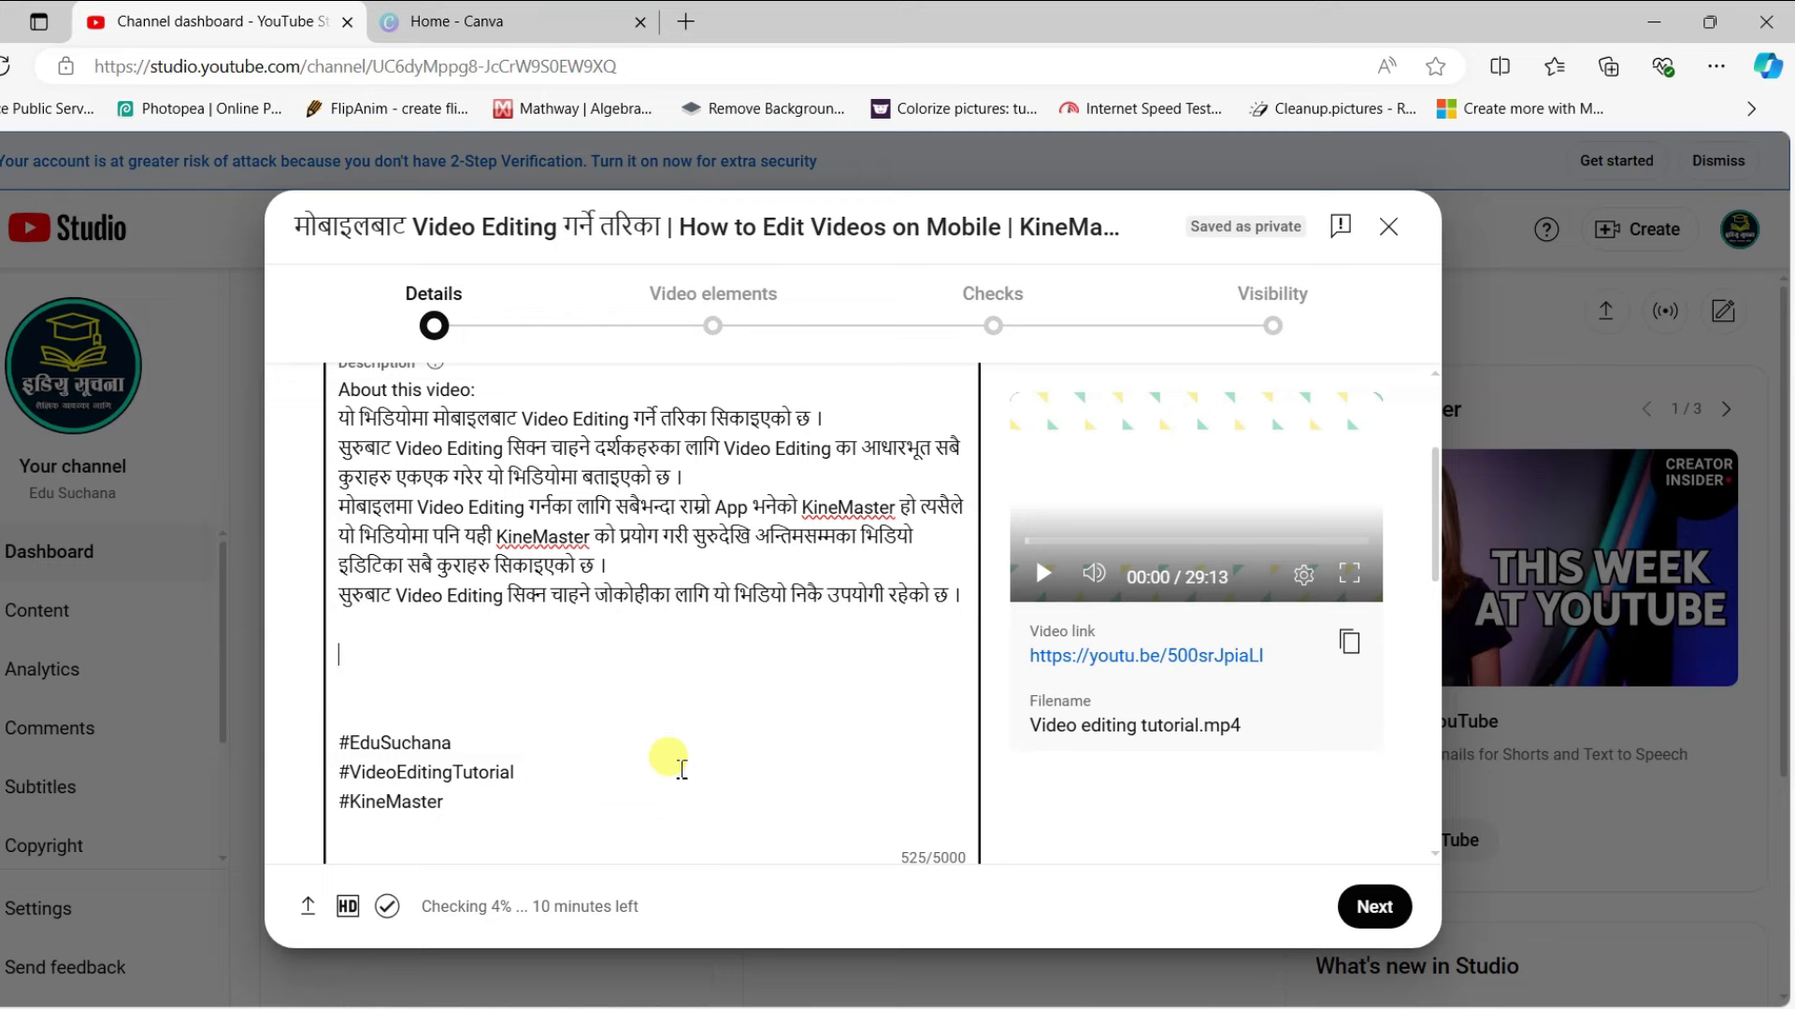
Check the description and thumbnail options, then switch to Canva and search for "youtube thumbnail".
{"action": "scroll", "coordinate": [668, 753], "scroll_direction": "down", "scroll_amount": 2}
{"action": "scroll", "coordinate": [652, 738], "scroll_direction": "up", "scroll_amount": 3}
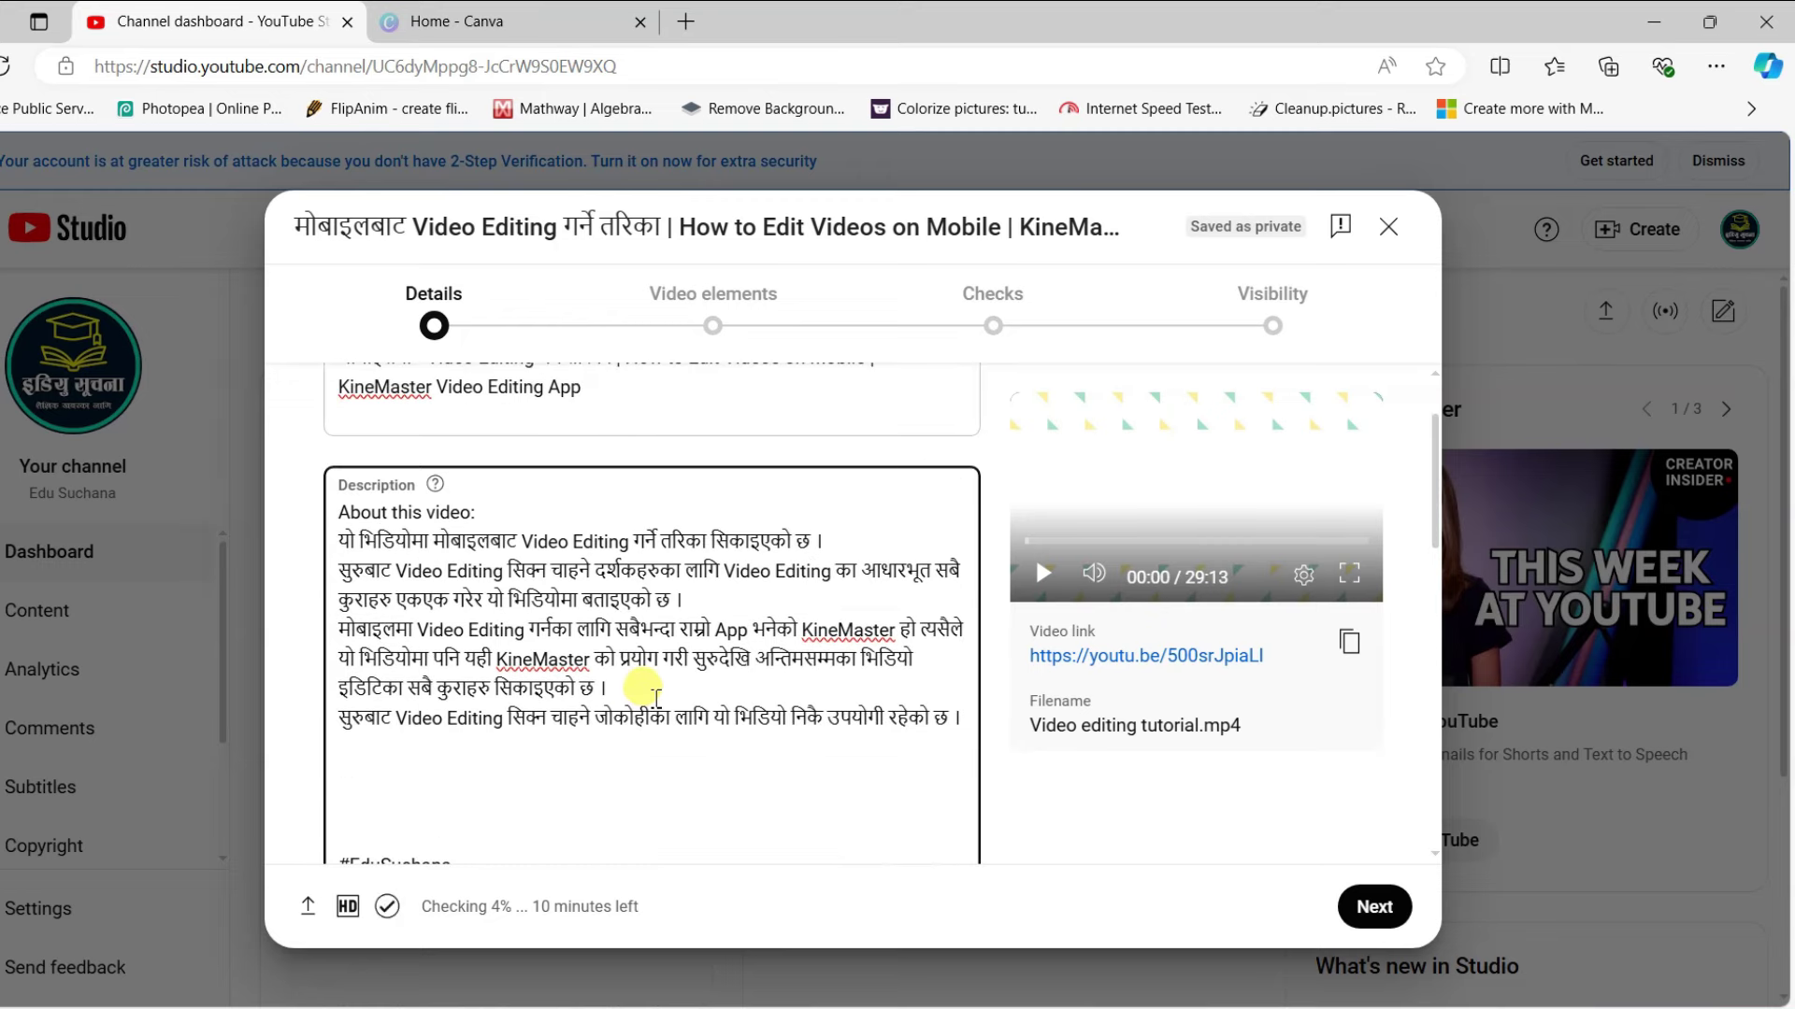
{"action": "scroll", "coordinate": [635, 706], "scroll_direction": "down", "scroll_amount": 3}
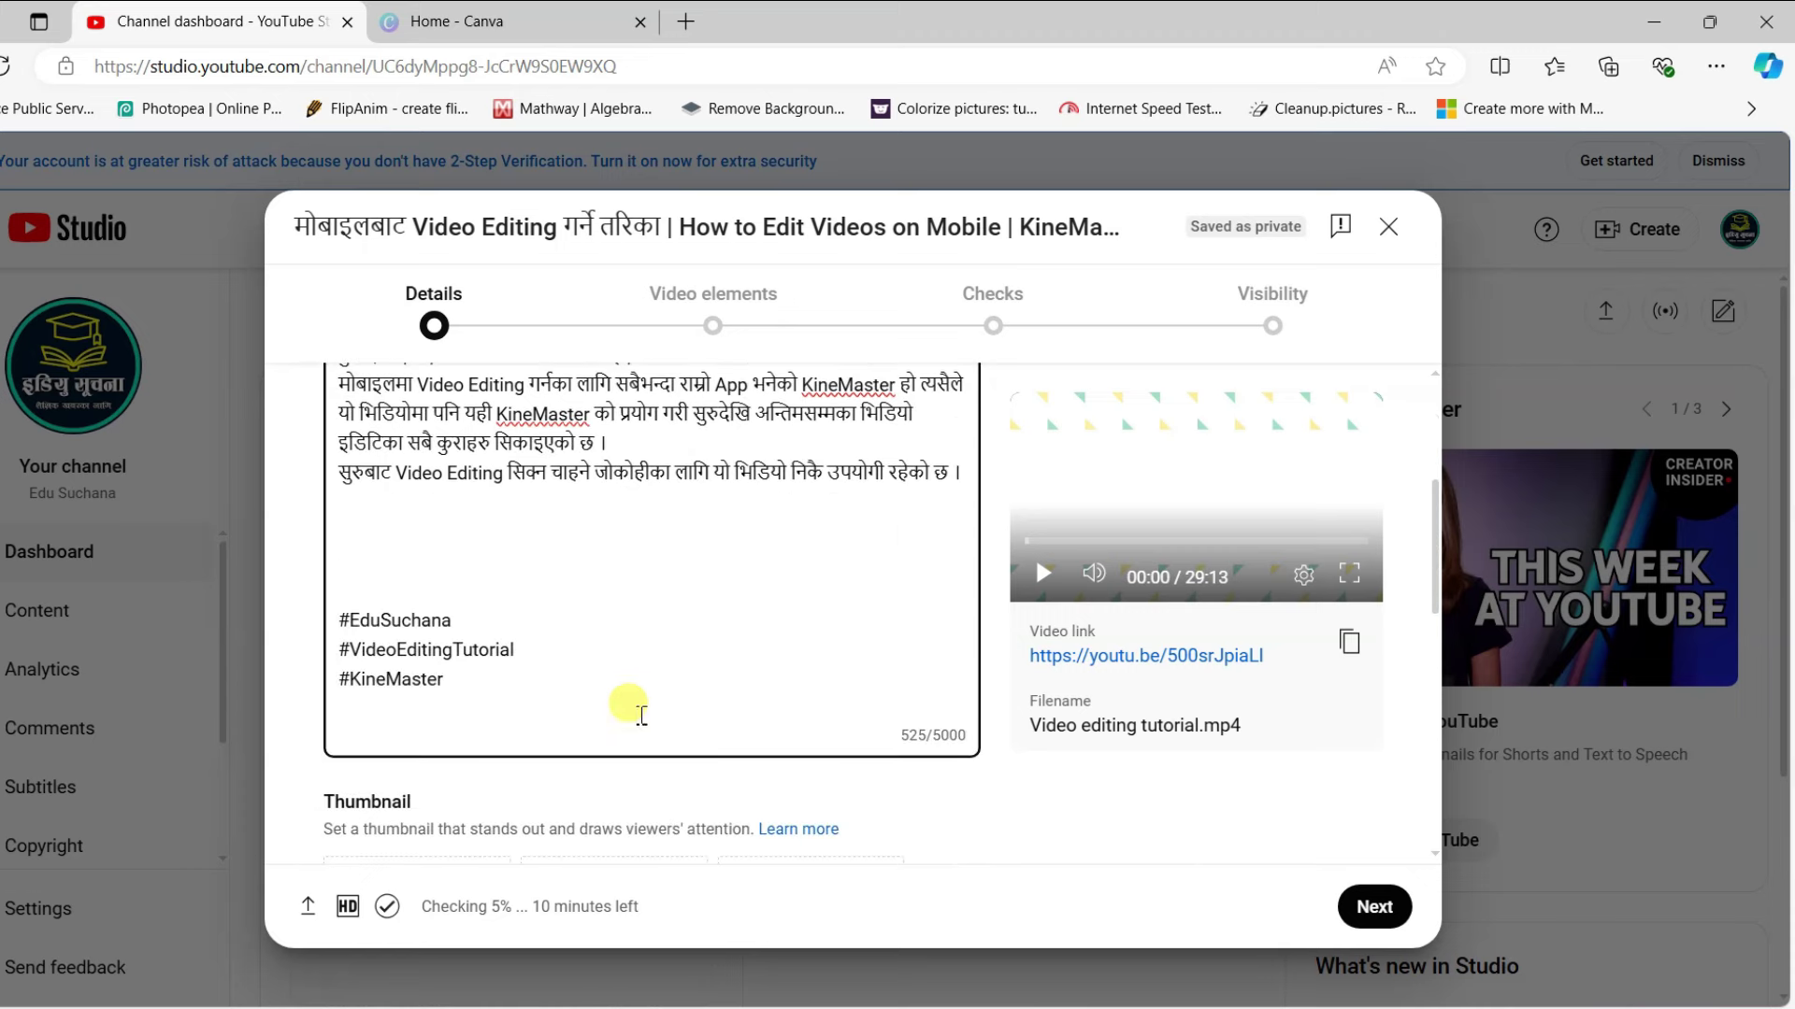
{"action": "scroll", "coordinate": [701, 692], "scroll_direction": "down", "scroll_amount": 2}
{"action": "scroll", "coordinate": [703, 696], "scroll_direction": "down", "scroll_amount": 1}
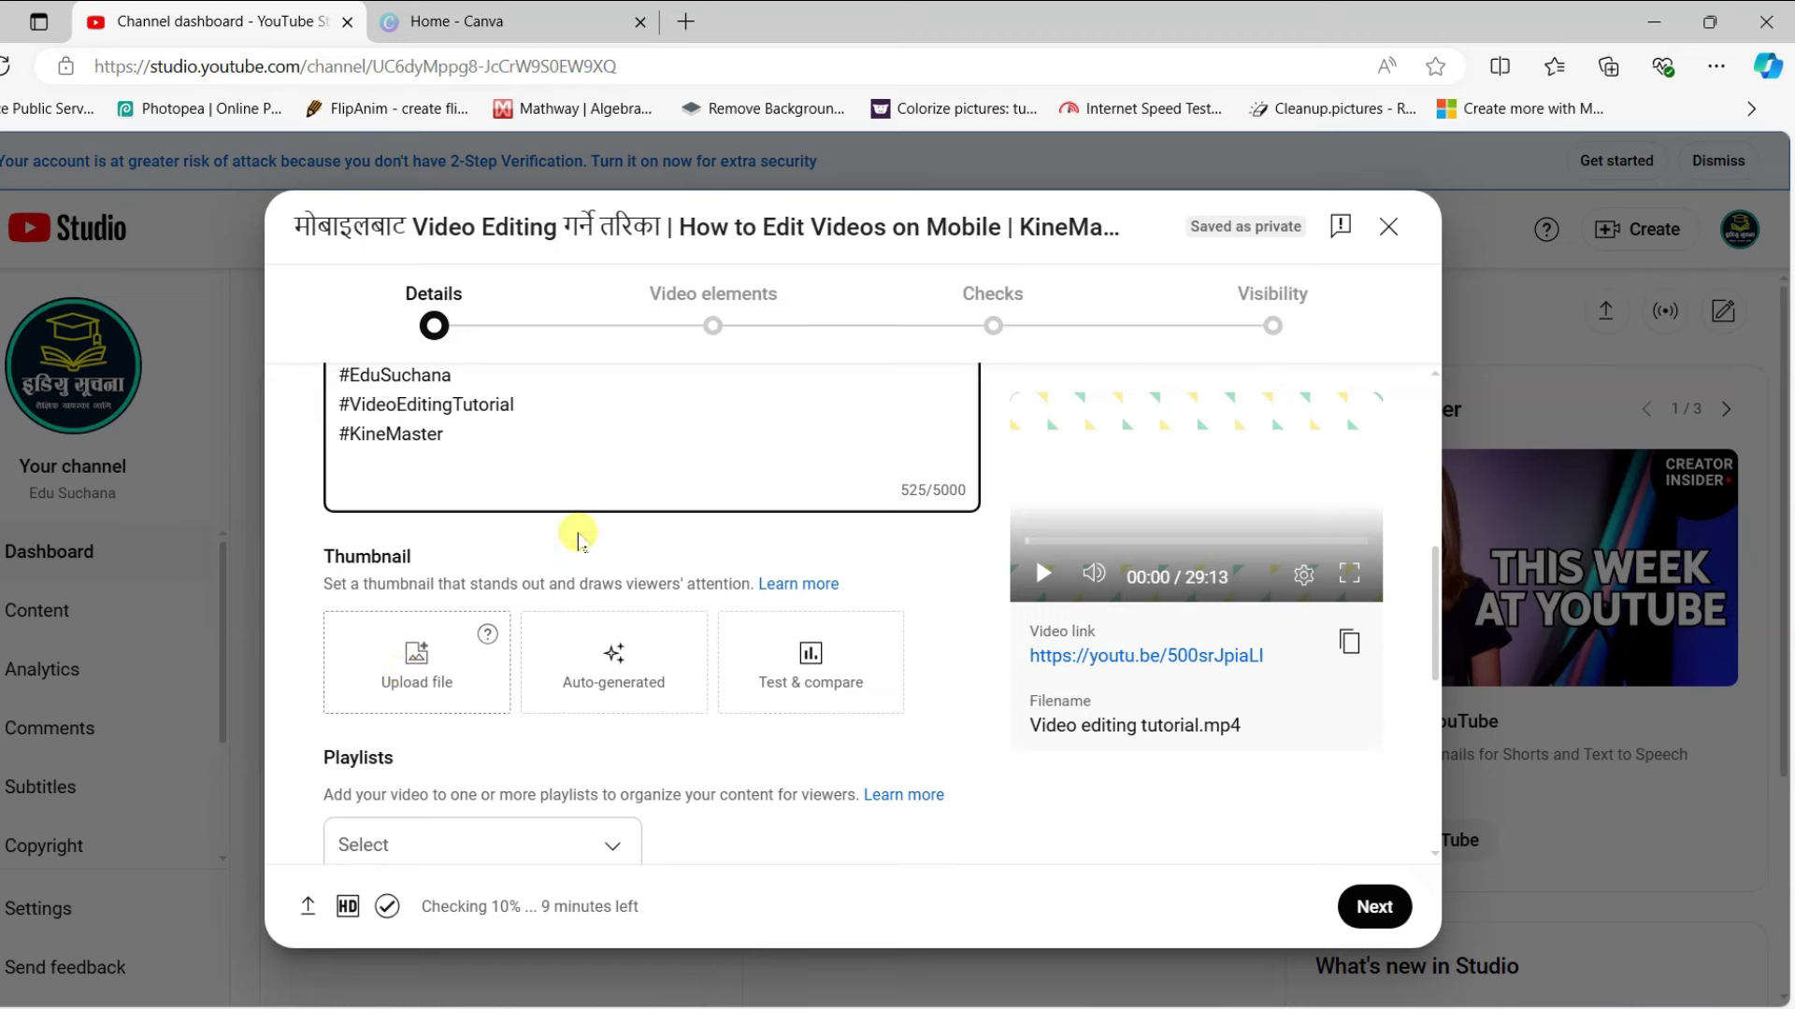
{"action": "left_click", "coordinate": [510, 26]}
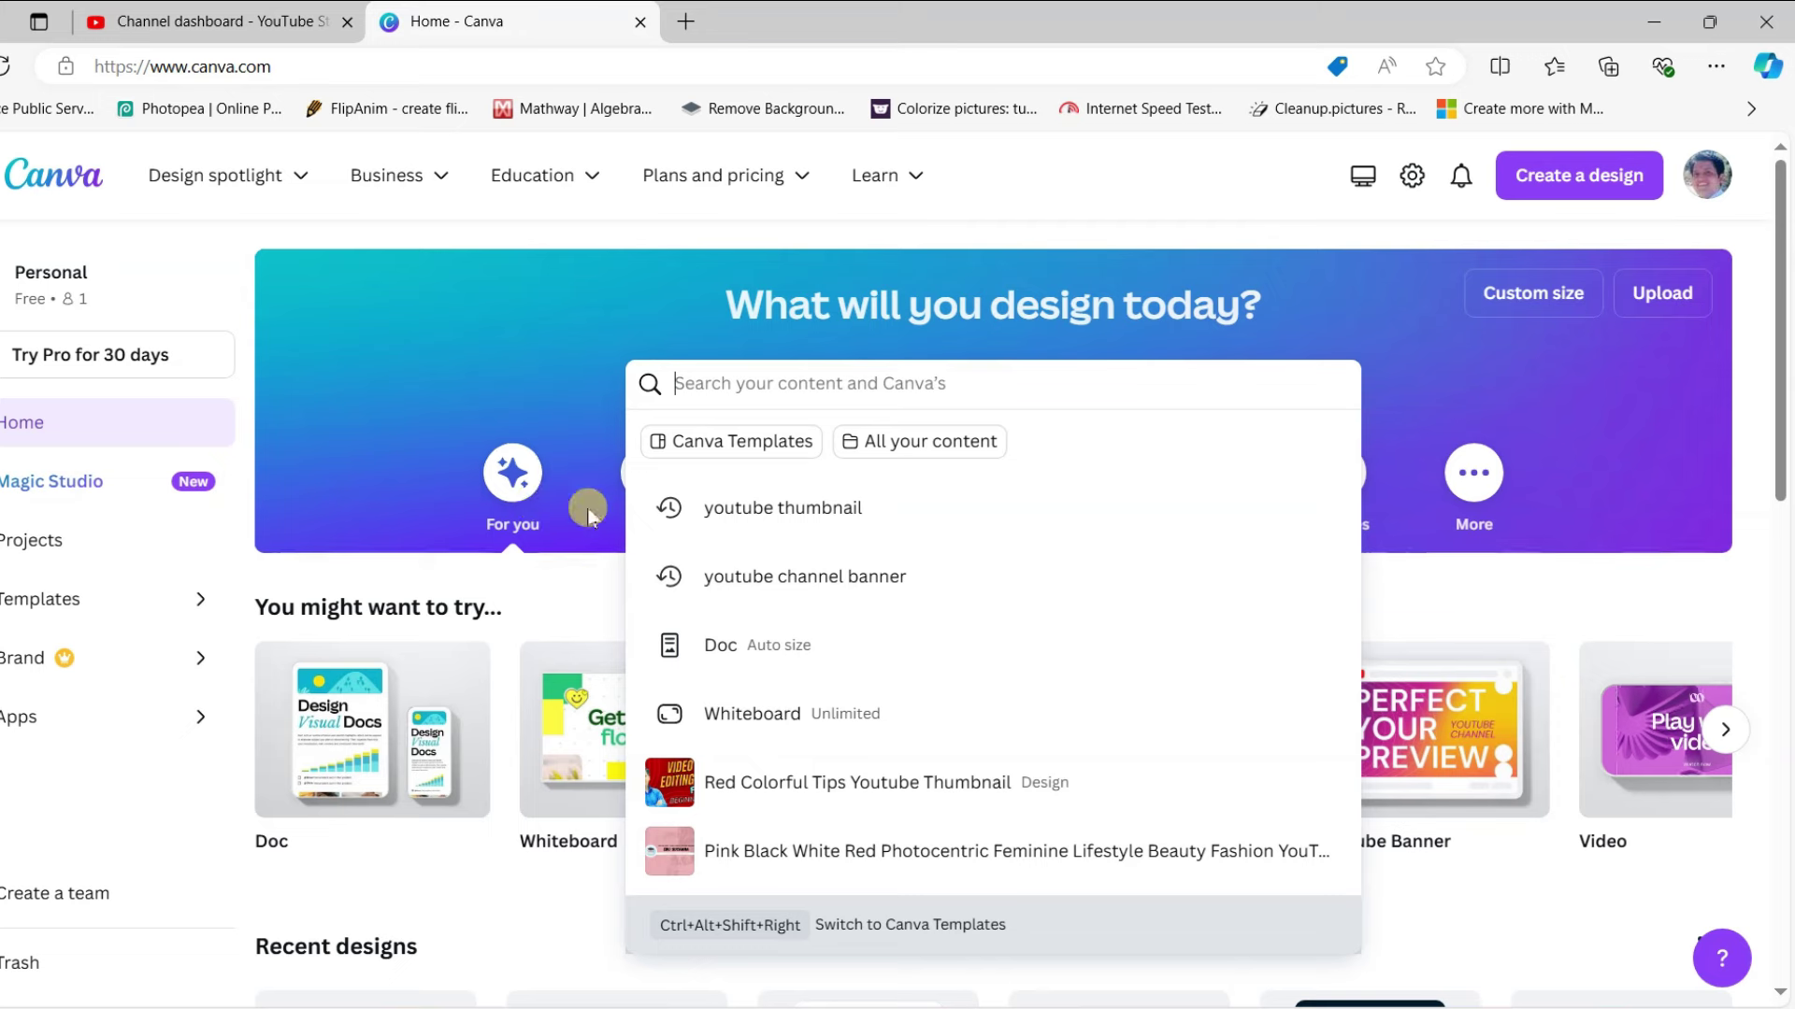
{"action": "left_click", "coordinate": [748, 514]}
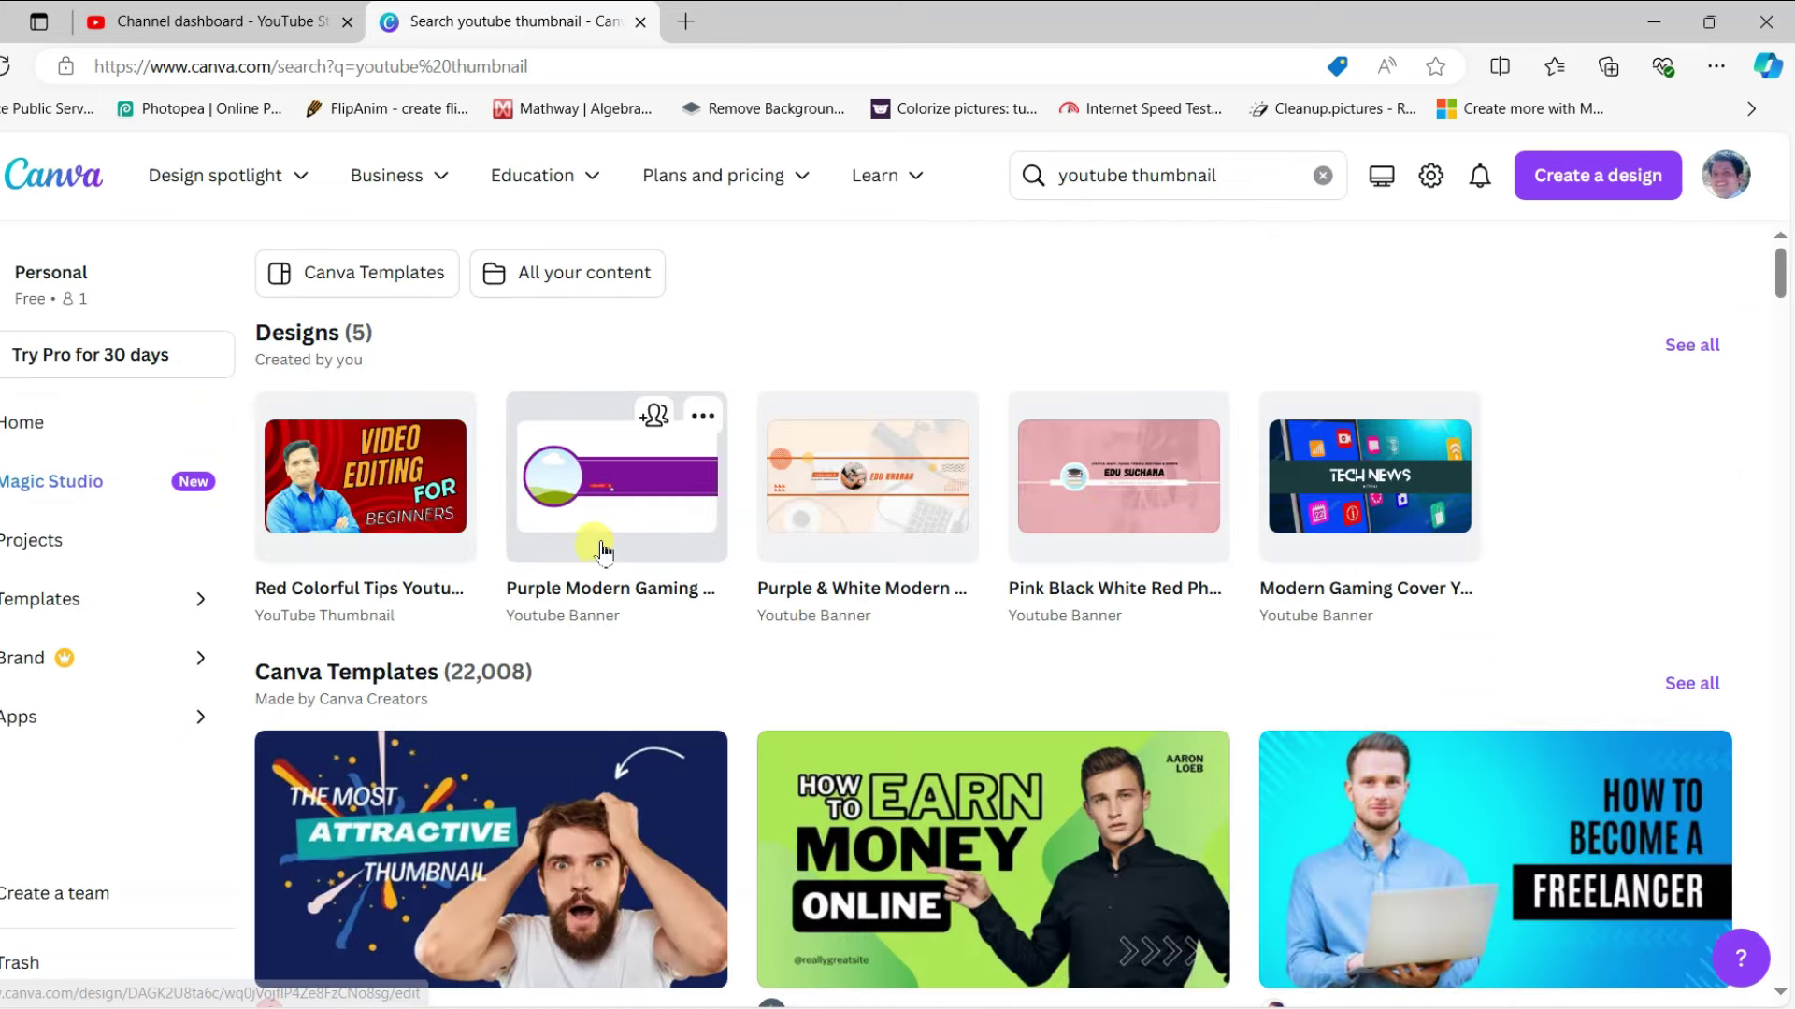
Browse the YouTube thumbnail templates in the search results for design ideas, returning to the own designs listed above them.
{"action": "scroll", "coordinate": [870, 626], "scroll_direction": "down", "scroll_amount": 5}
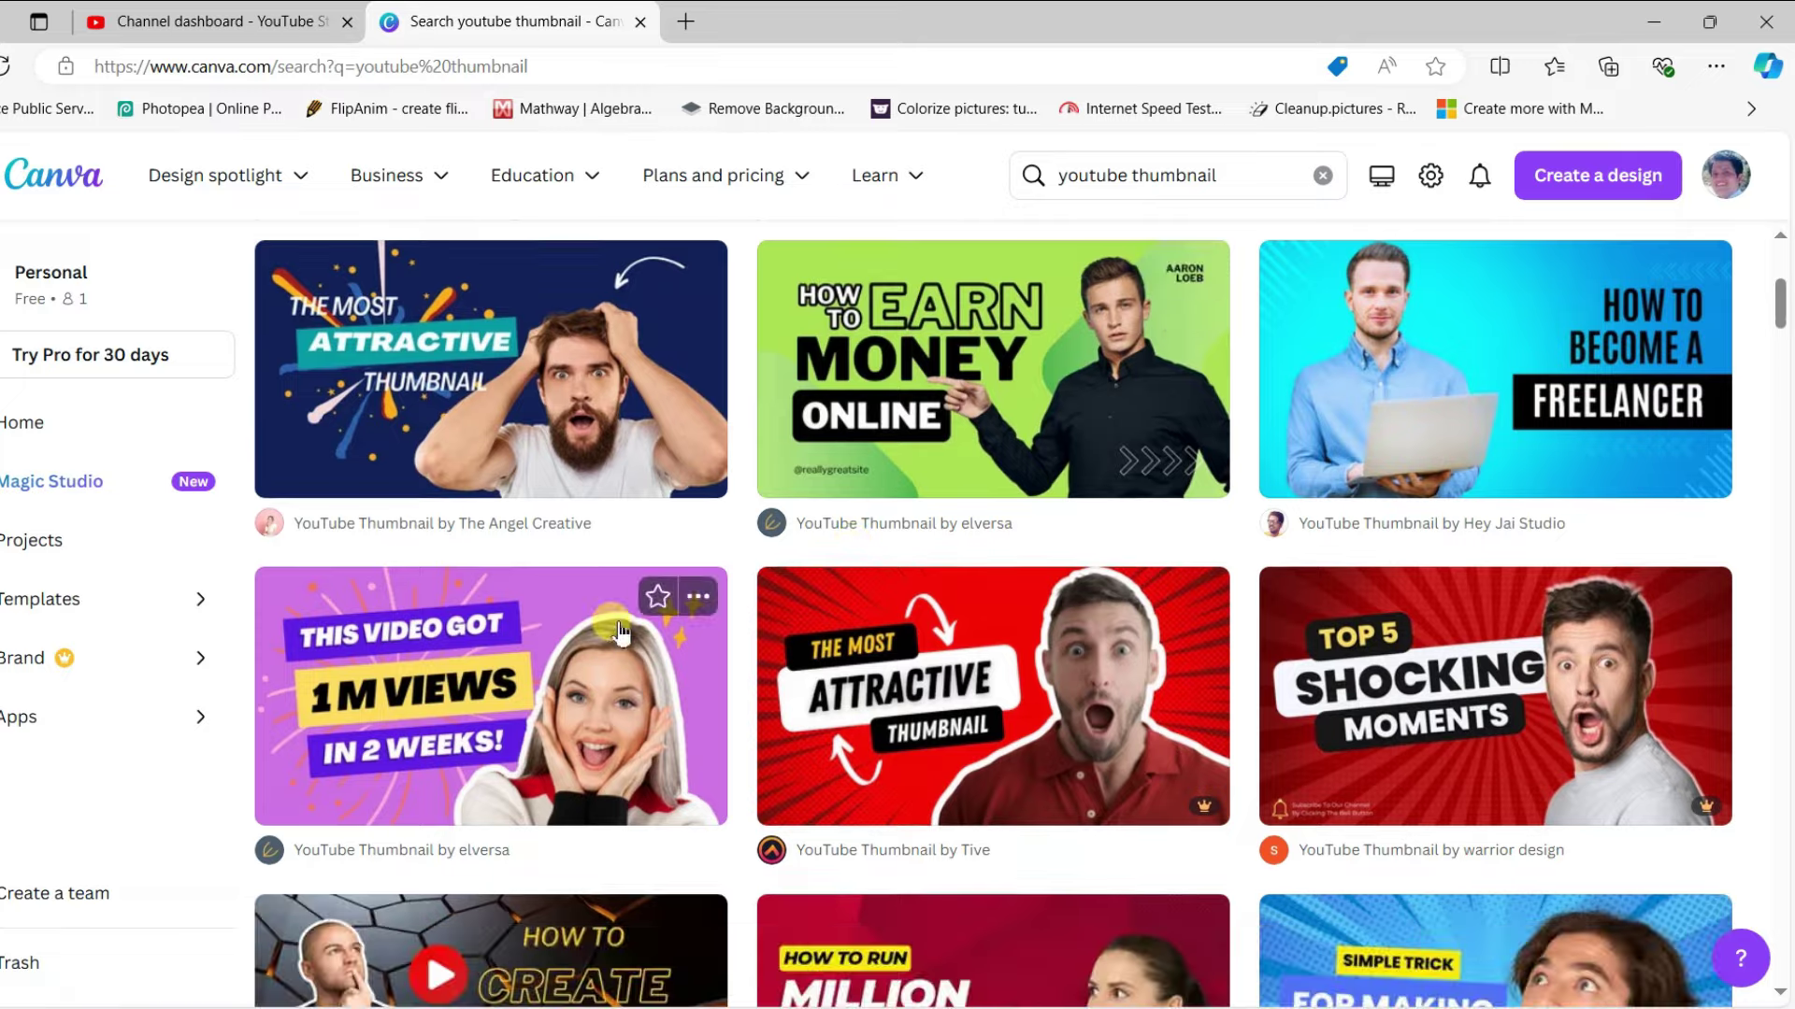
{"action": "scroll", "coordinate": [595, 644], "scroll_direction": "down", "scroll_amount": 3}
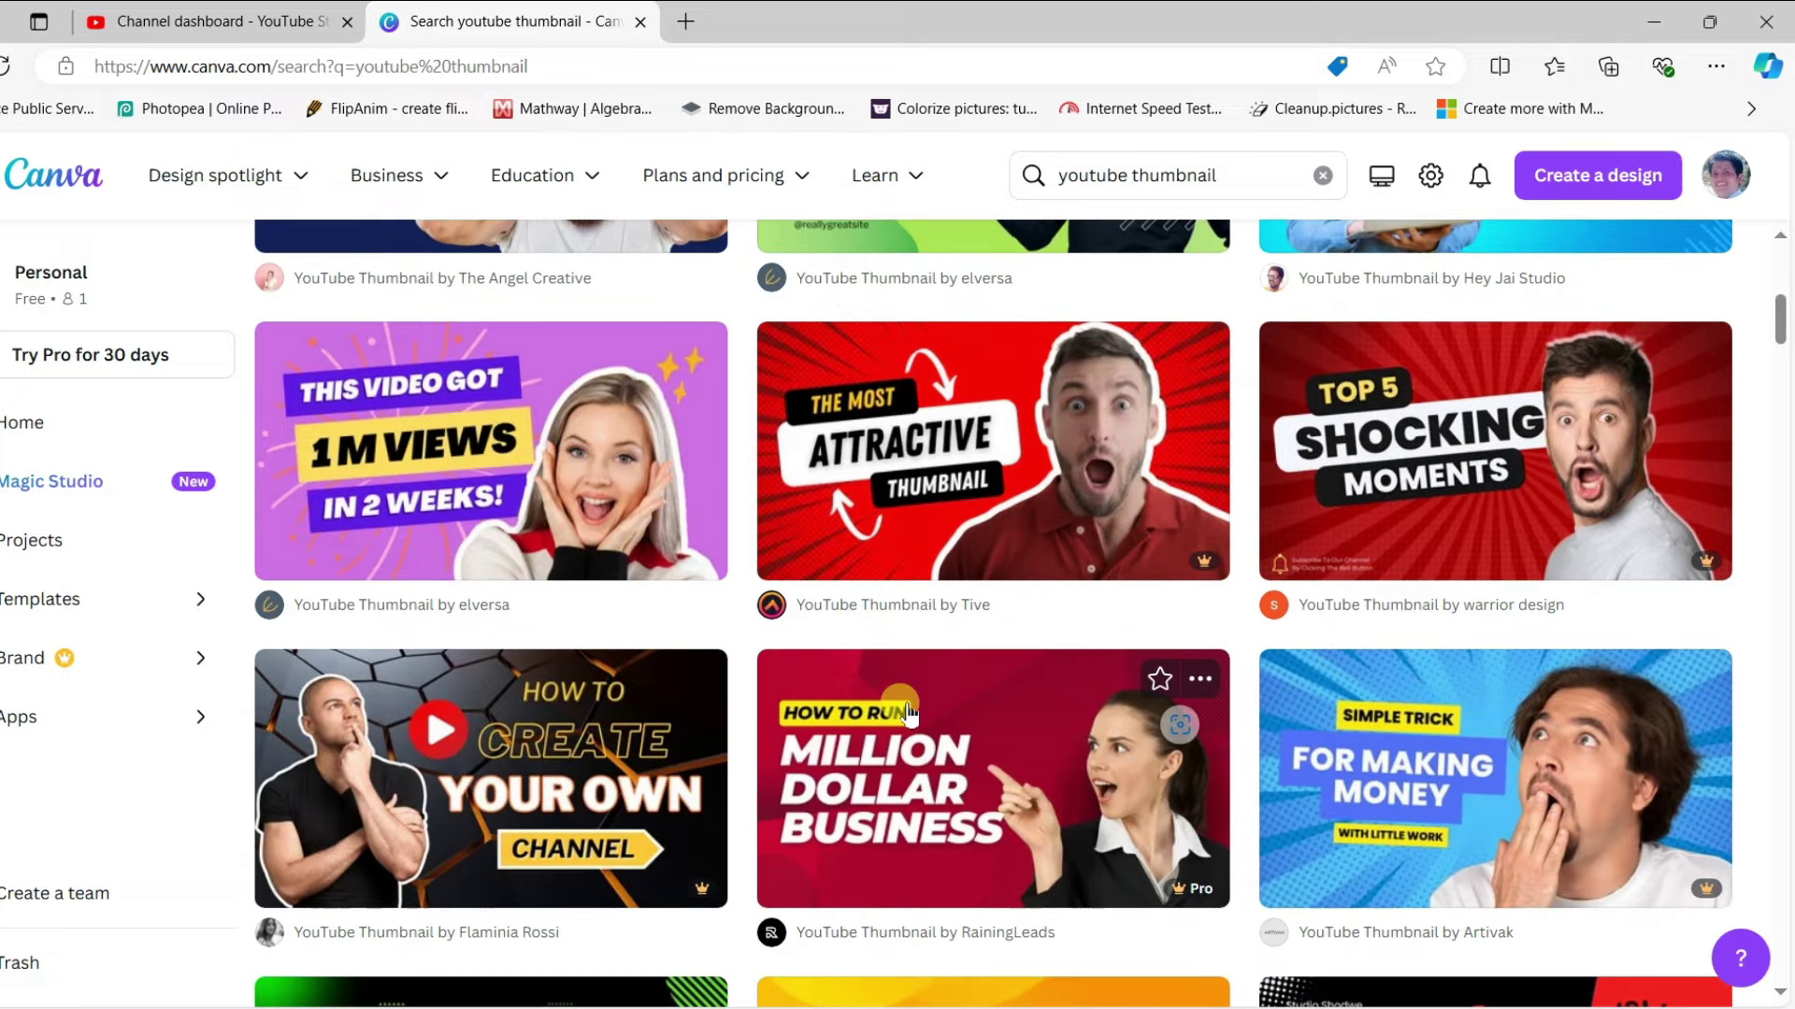
{"action": "scroll", "coordinate": [893, 729], "scroll_direction": "down", "scroll_amount": 1}
{"action": "scroll", "coordinate": [935, 734], "scroll_direction": "up", "scroll_amount": 2}
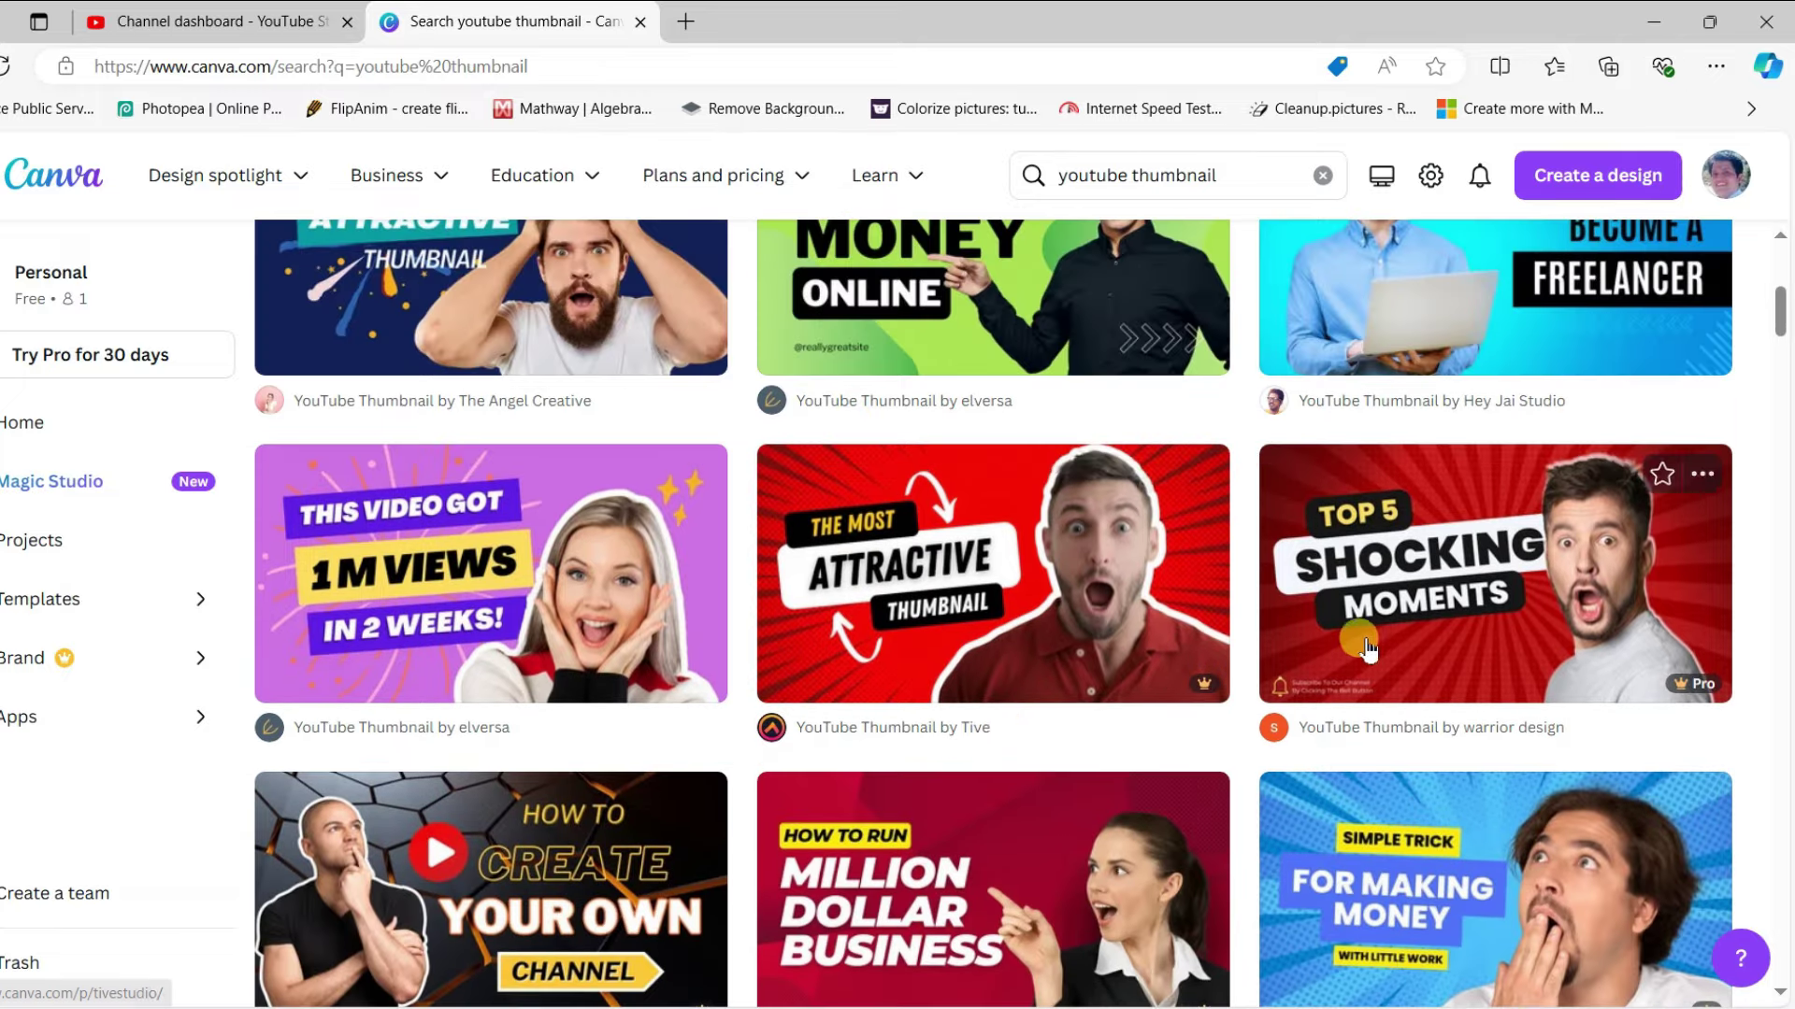
{"action": "scroll", "coordinate": [1309, 659], "scroll_direction": "up", "scroll_amount": 2}
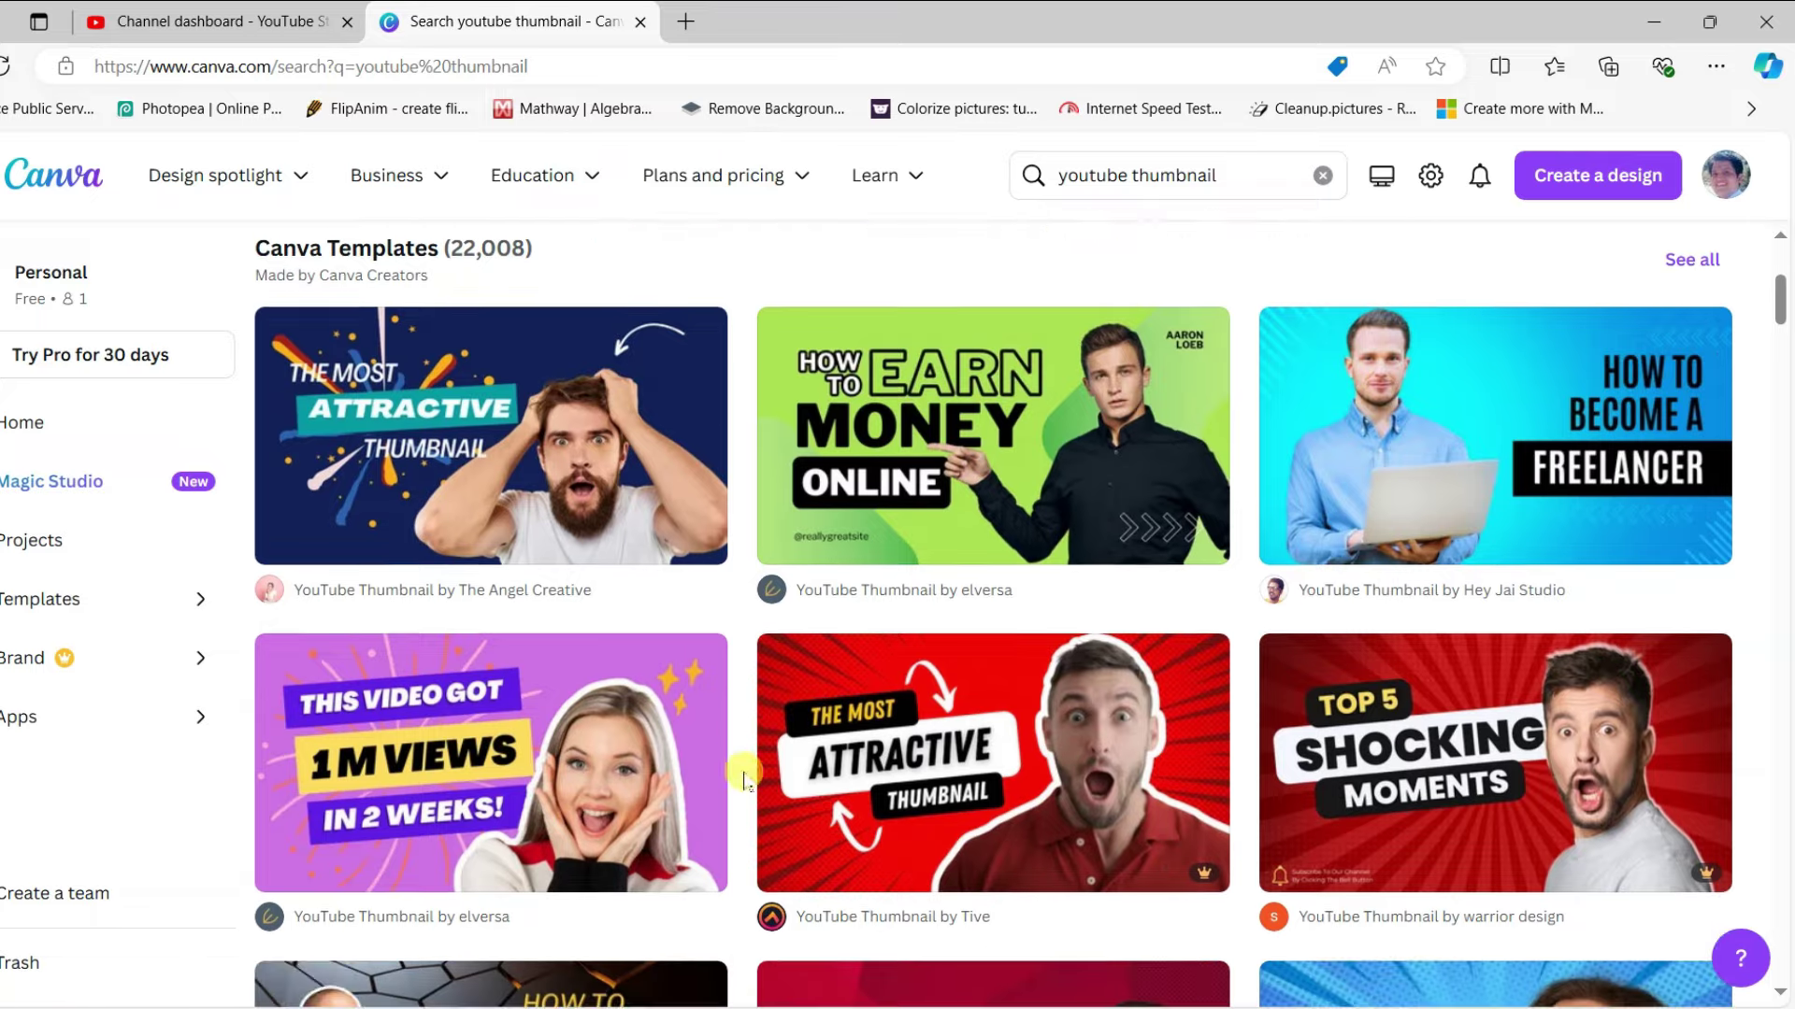
{"action": "scroll", "coordinate": [745, 778], "scroll_direction": "down", "scroll_amount": 2}
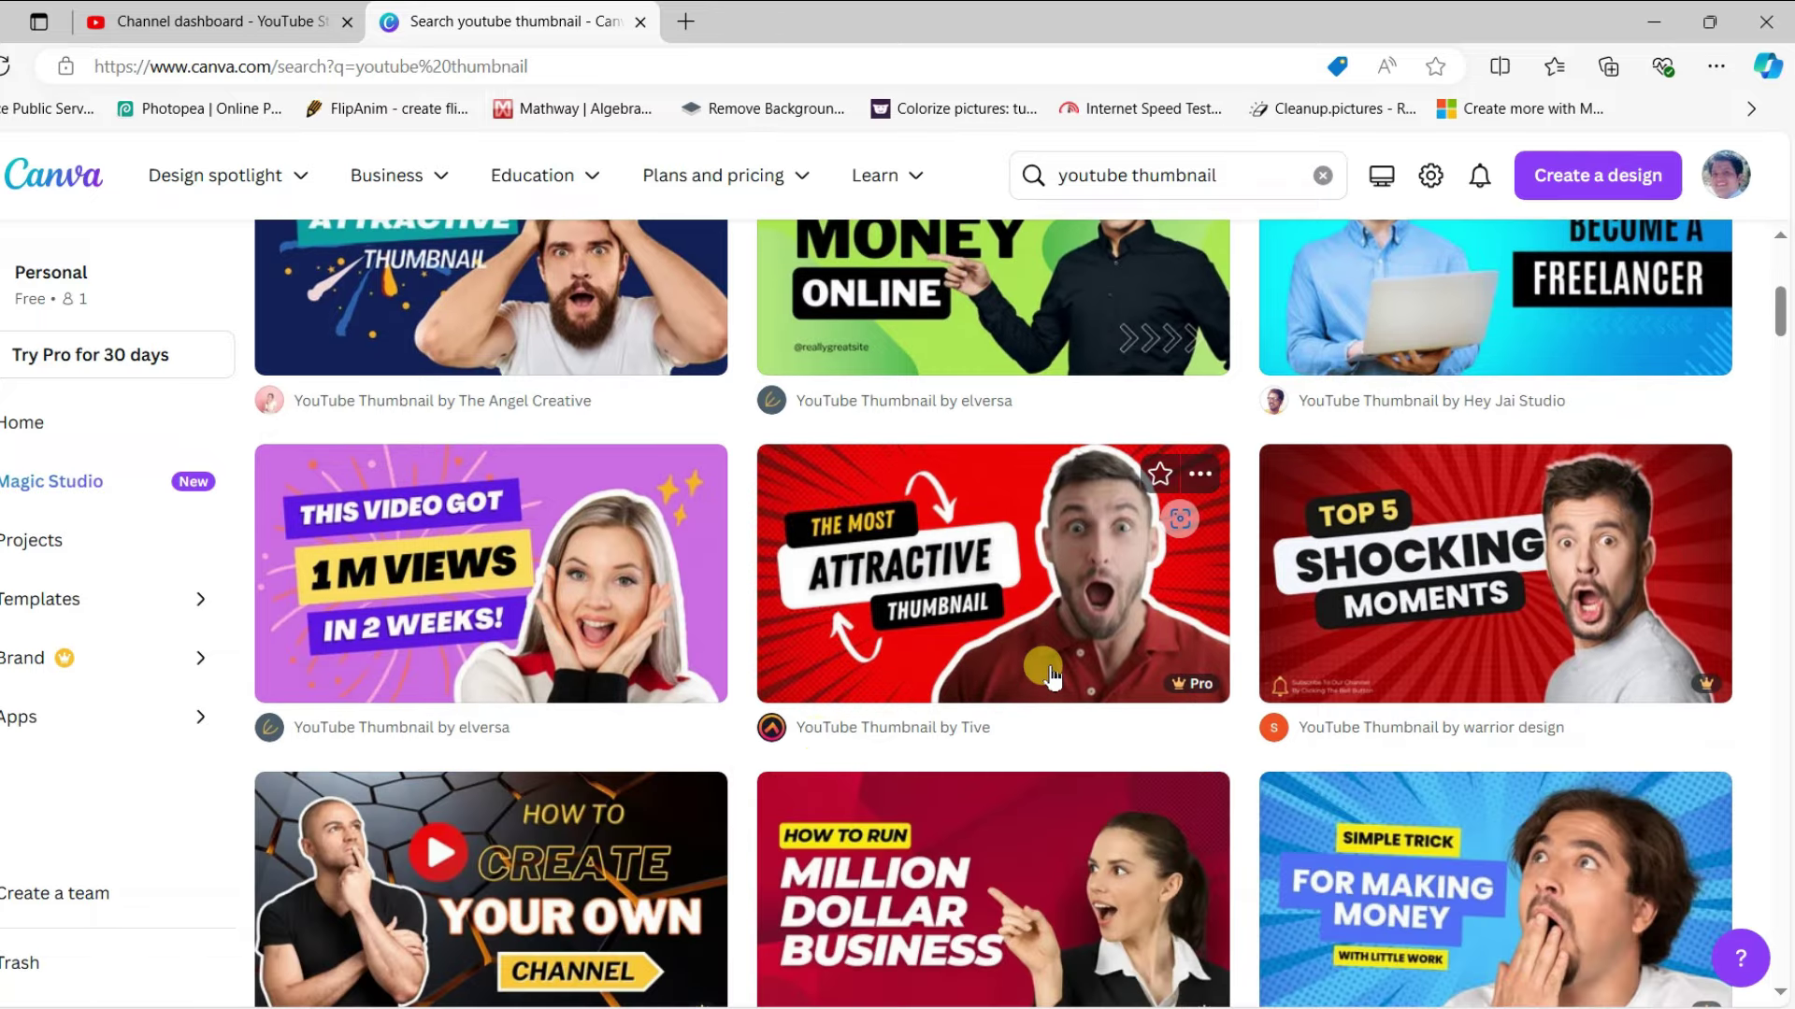
{"action": "scroll", "coordinate": [1051, 675], "scroll_direction": "down", "scroll_amount": 2}
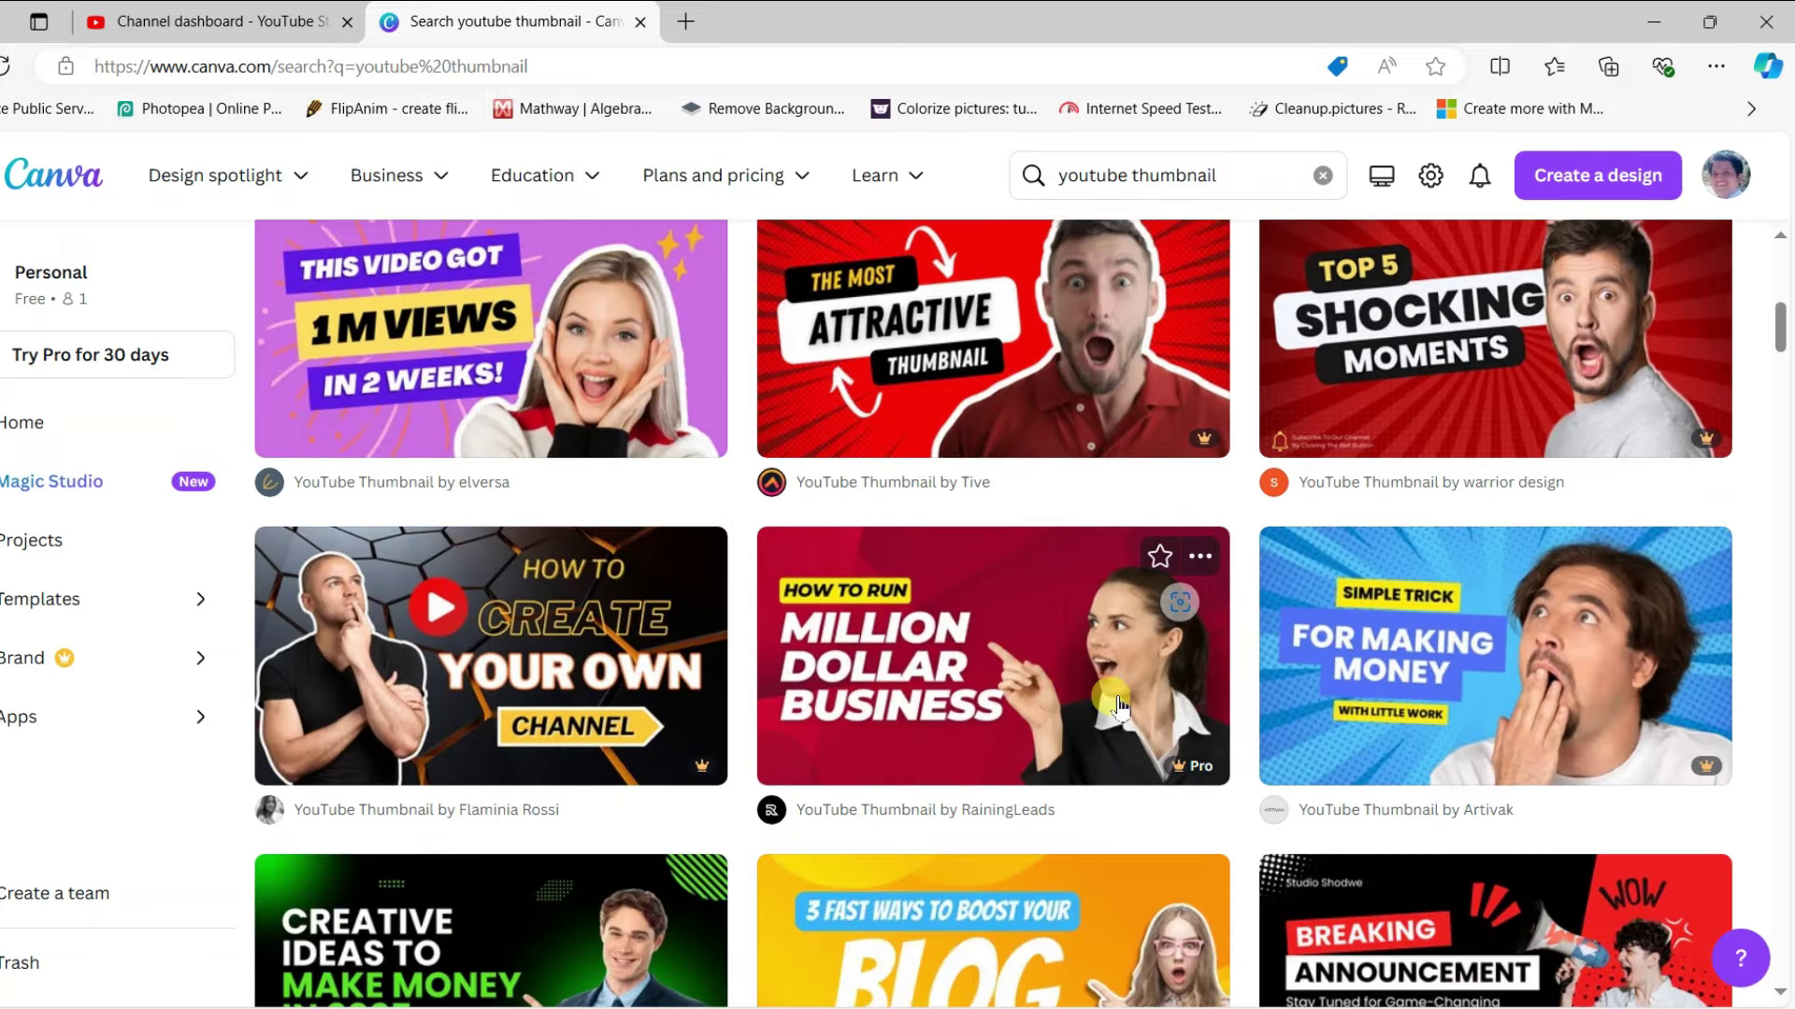
{"action": "scroll", "coordinate": [1119, 708], "scroll_direction": "down", "scroll_amount": 8}
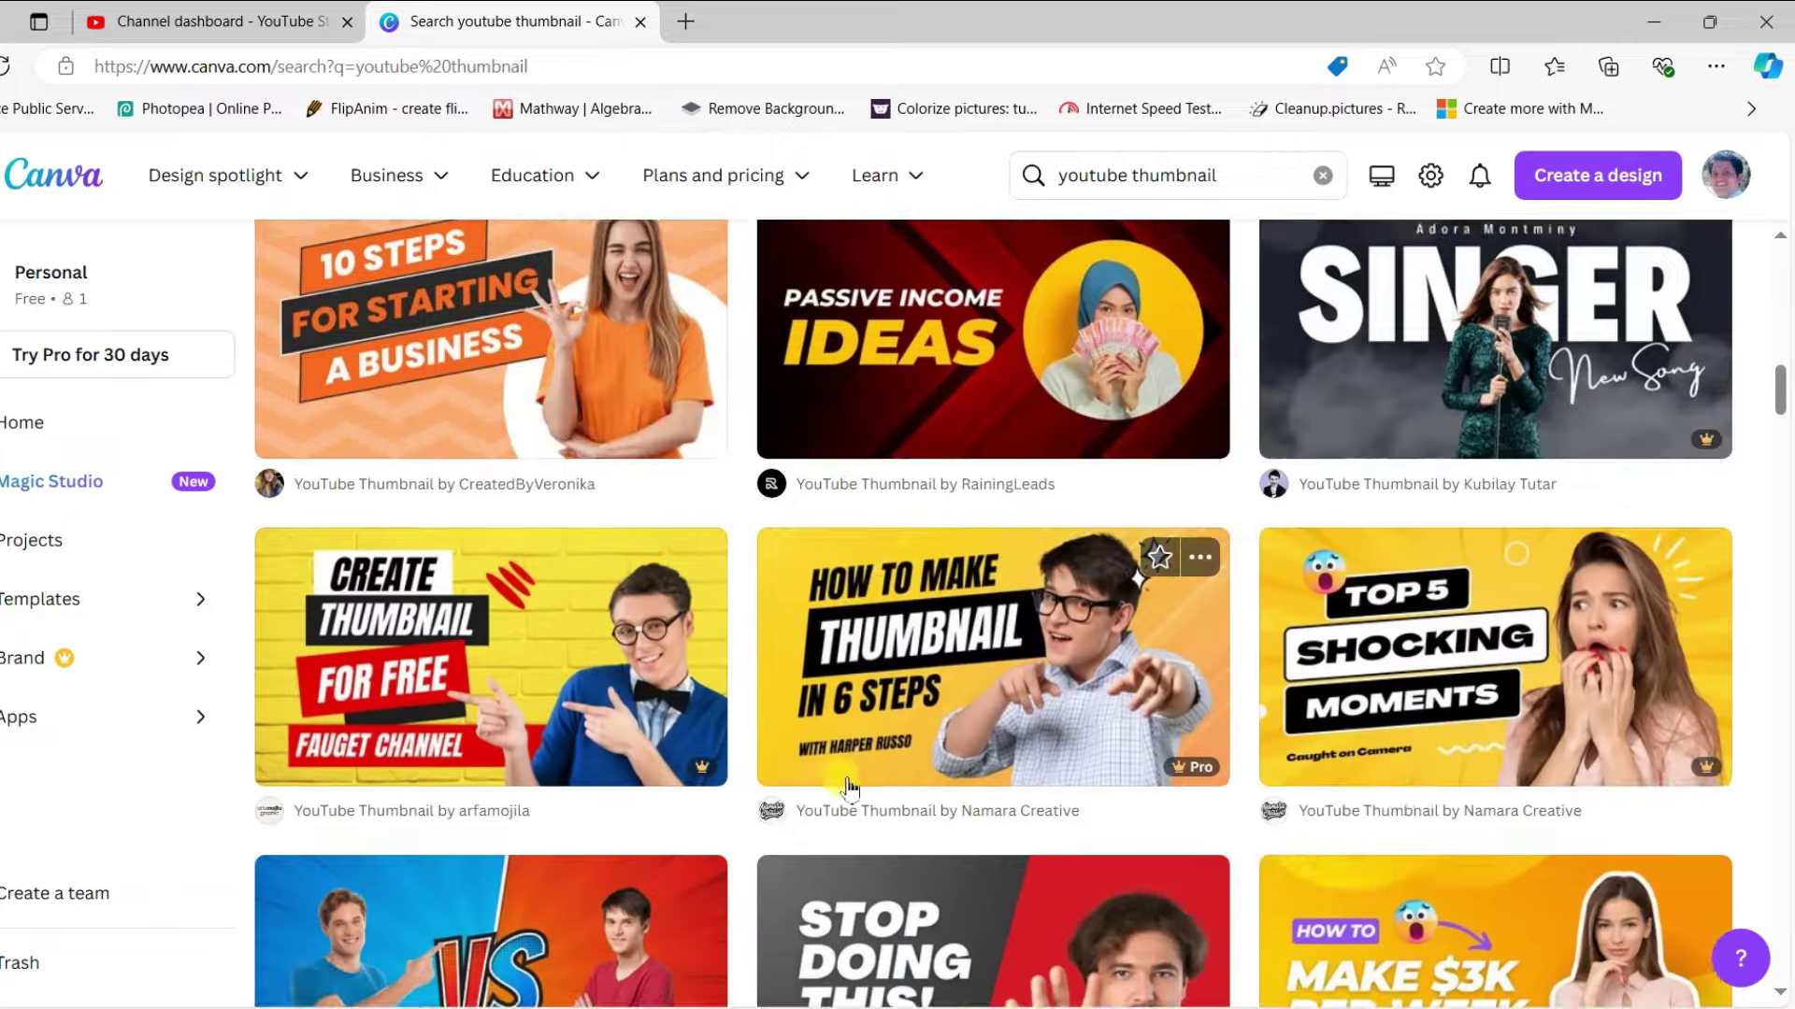
{"action": "scroll", "coordinate": [878, 784], "scroll_direction": "down", "scroll_amount": 8}
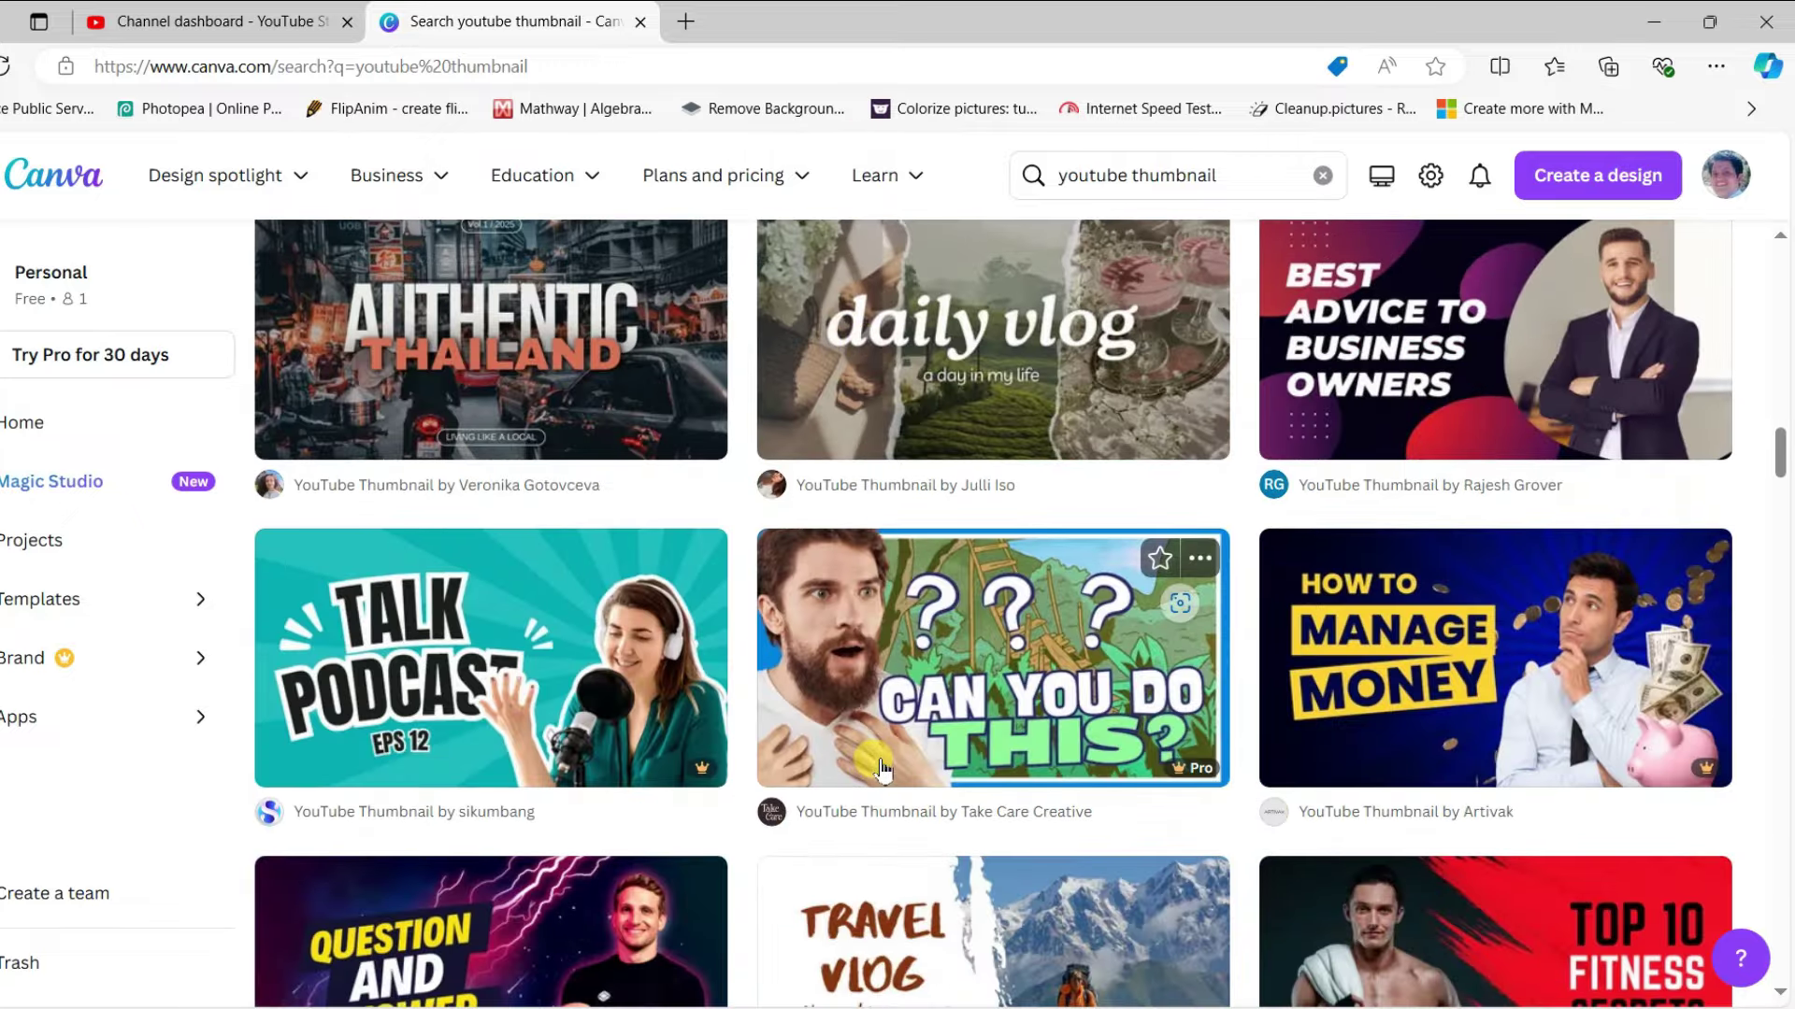
{"action": "scroll", "coordinate": [879, 768], "scroll_direction": "down", "scroll_amount": 3}
{"action": "scroll", "coordinate": [884, 747], "scroll_direction": "up", "scroll_amount": 16}
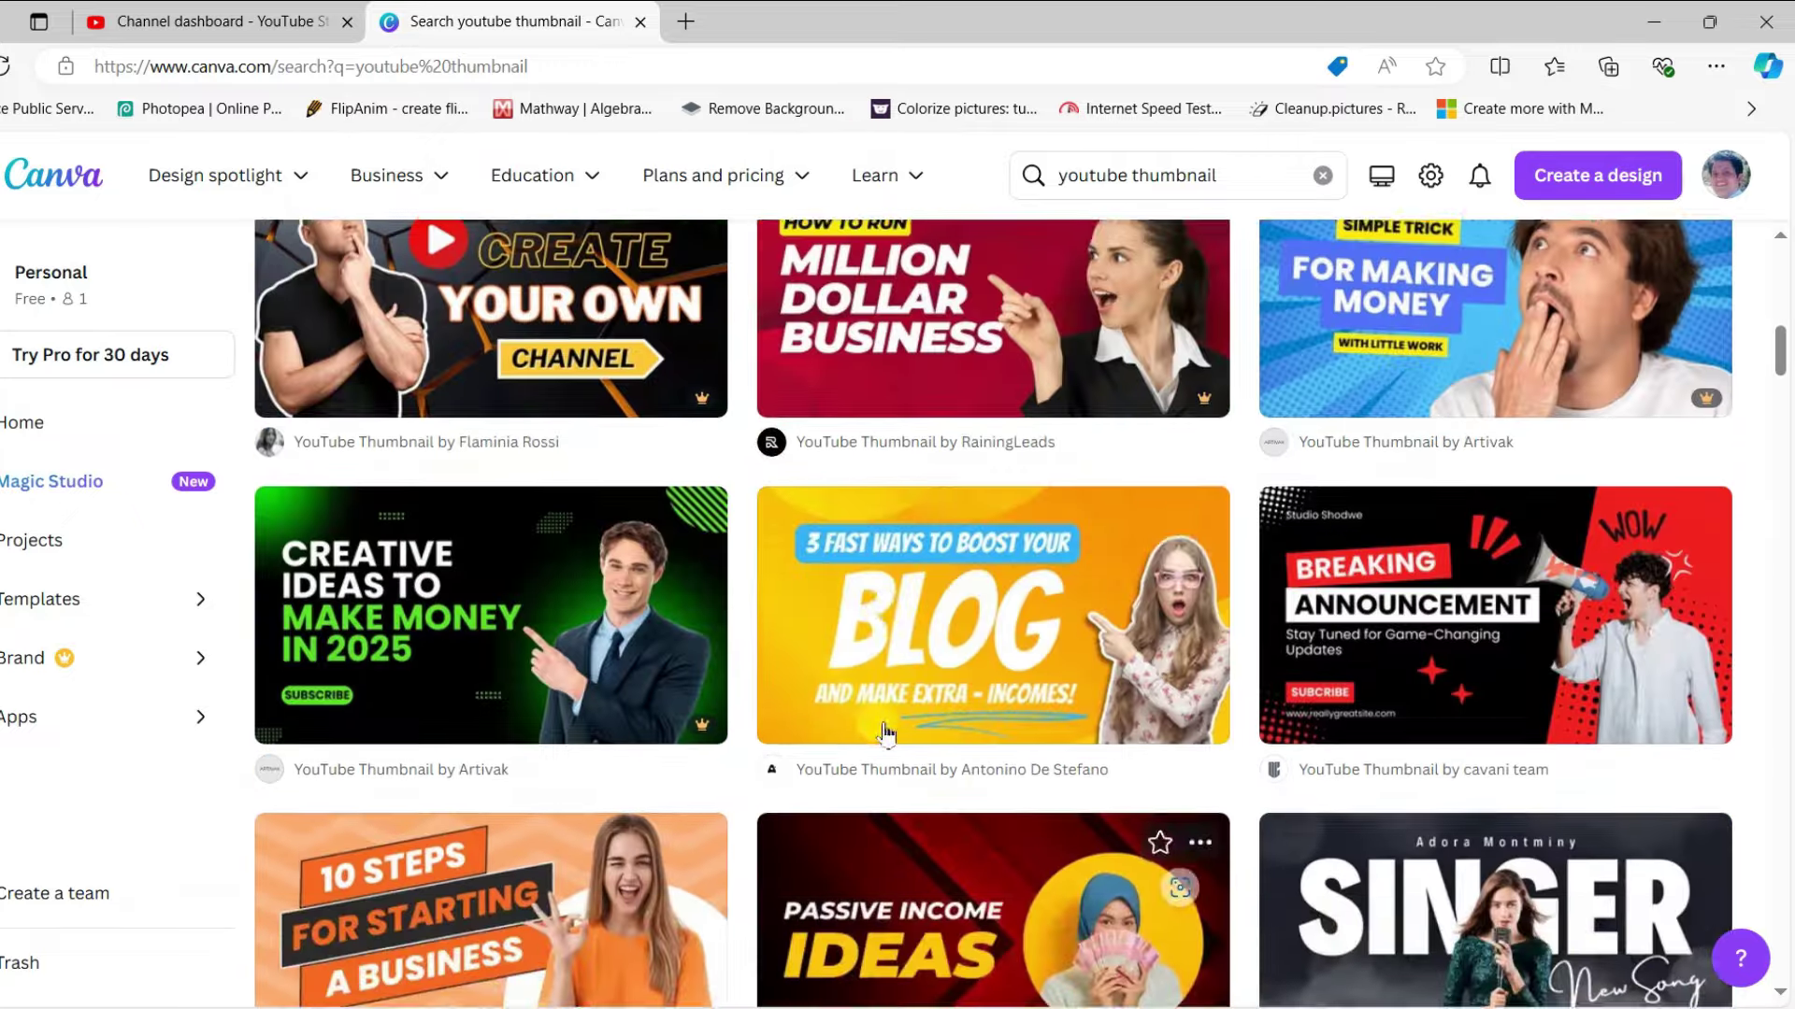
{"action": "scroll", "coordinate": [887, 733], "scroll_direction": "up", "scroll_amount": 13}
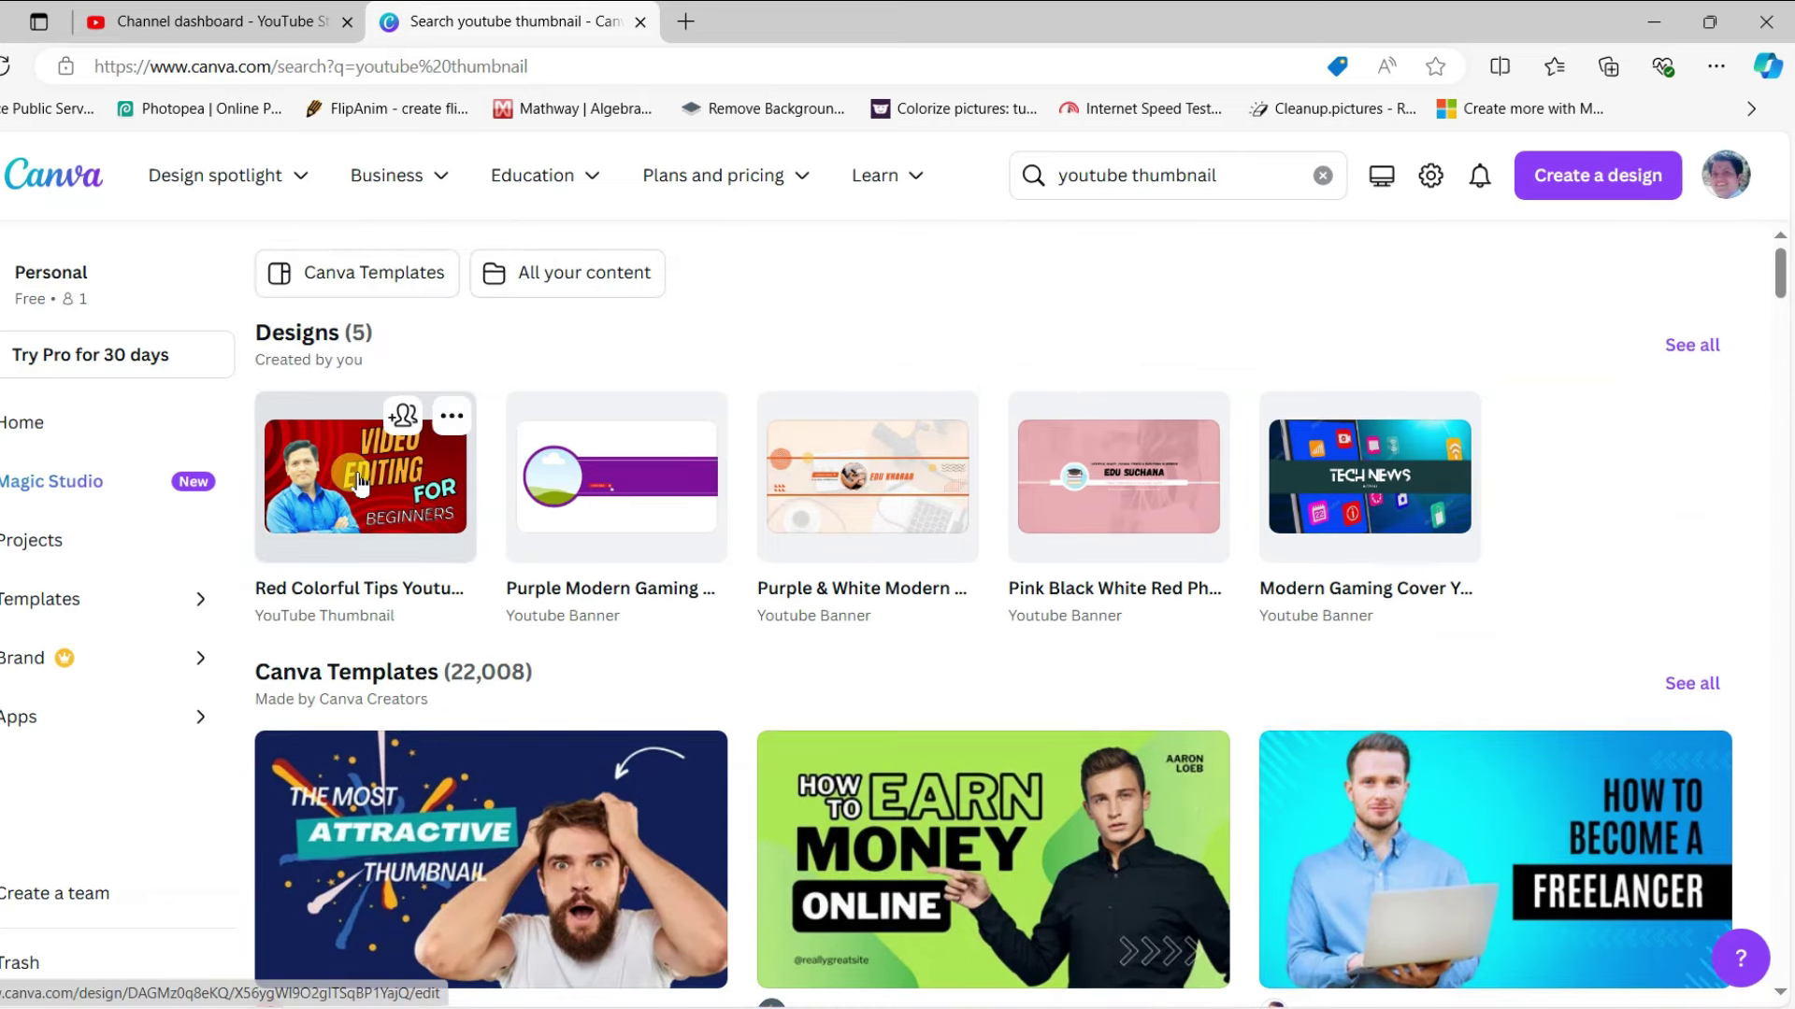
Open the existing Red Colorful Tips Youtube Thumbnail design and shift the surprised man's picture on page 2 slightly to the left.
{"action": "left_click", "coordinate": [361, 481]}
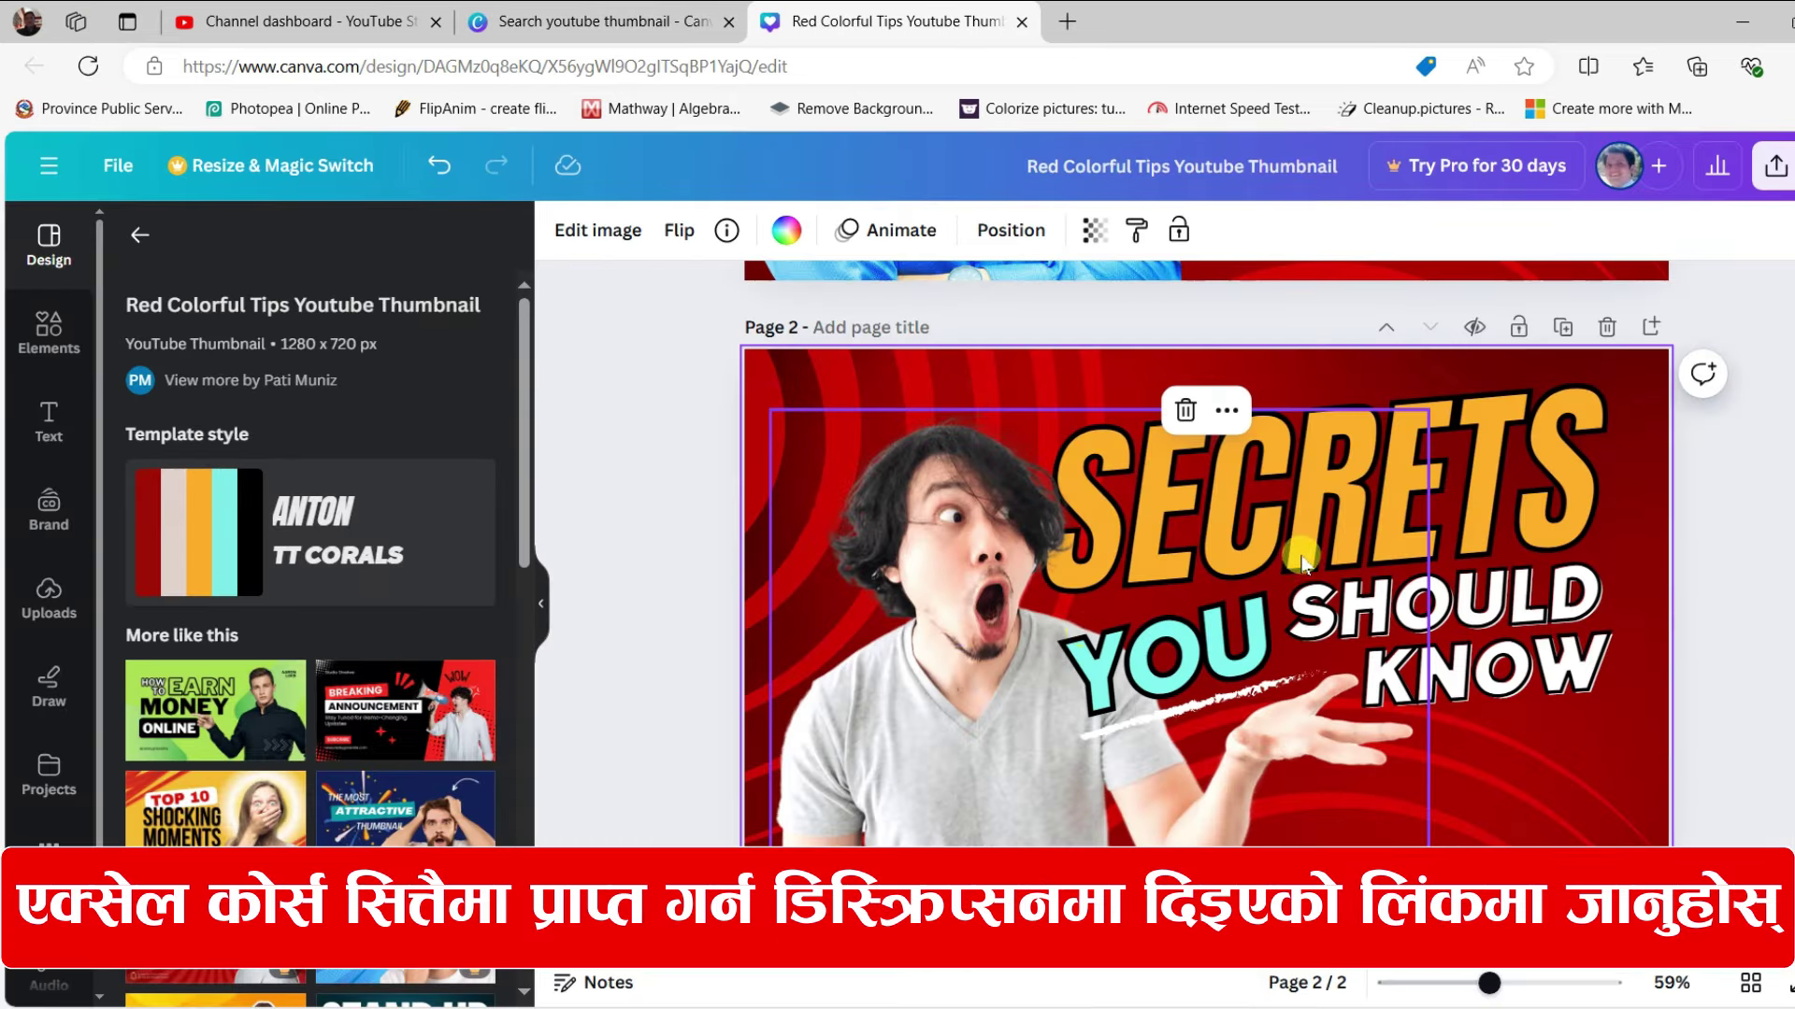
{"action": "scroll", "coordinate": [1087, 533], "scroll_direction": "down", "scroll_amount": 1}
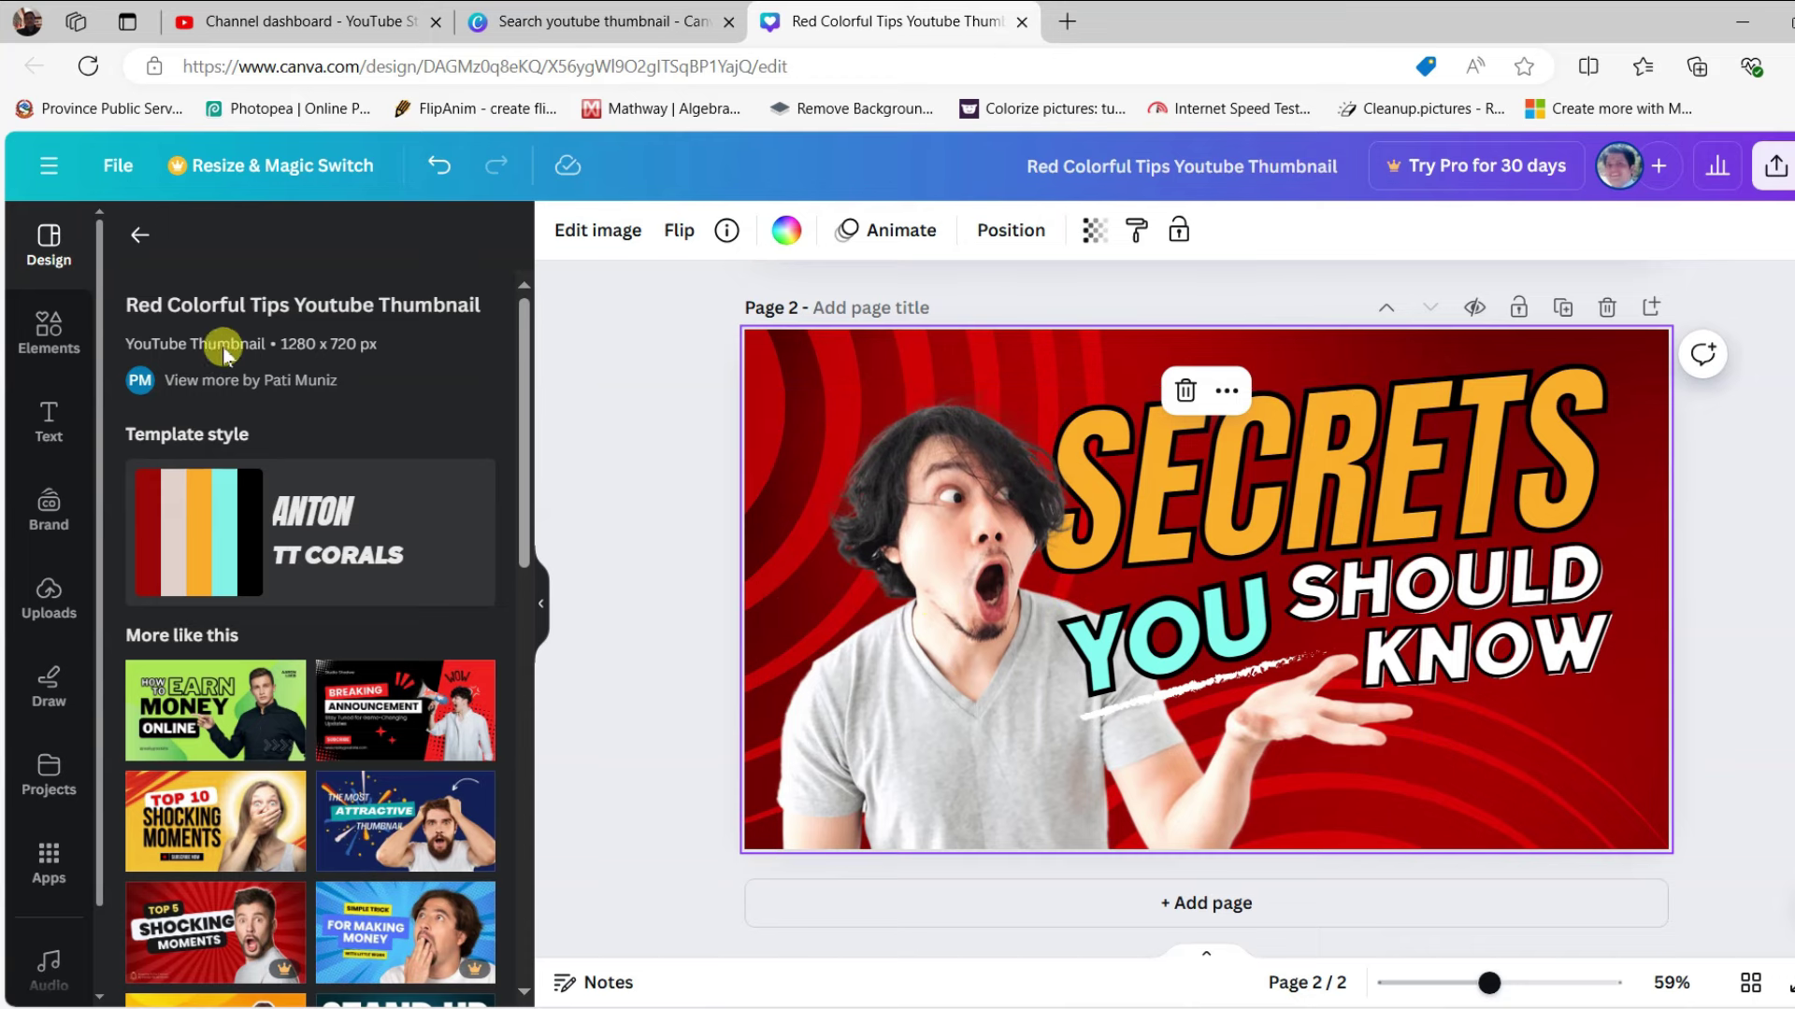
{"action": "left_click_drag", "start_coordinate": [957, 568], "coordinate": [925, 568]}
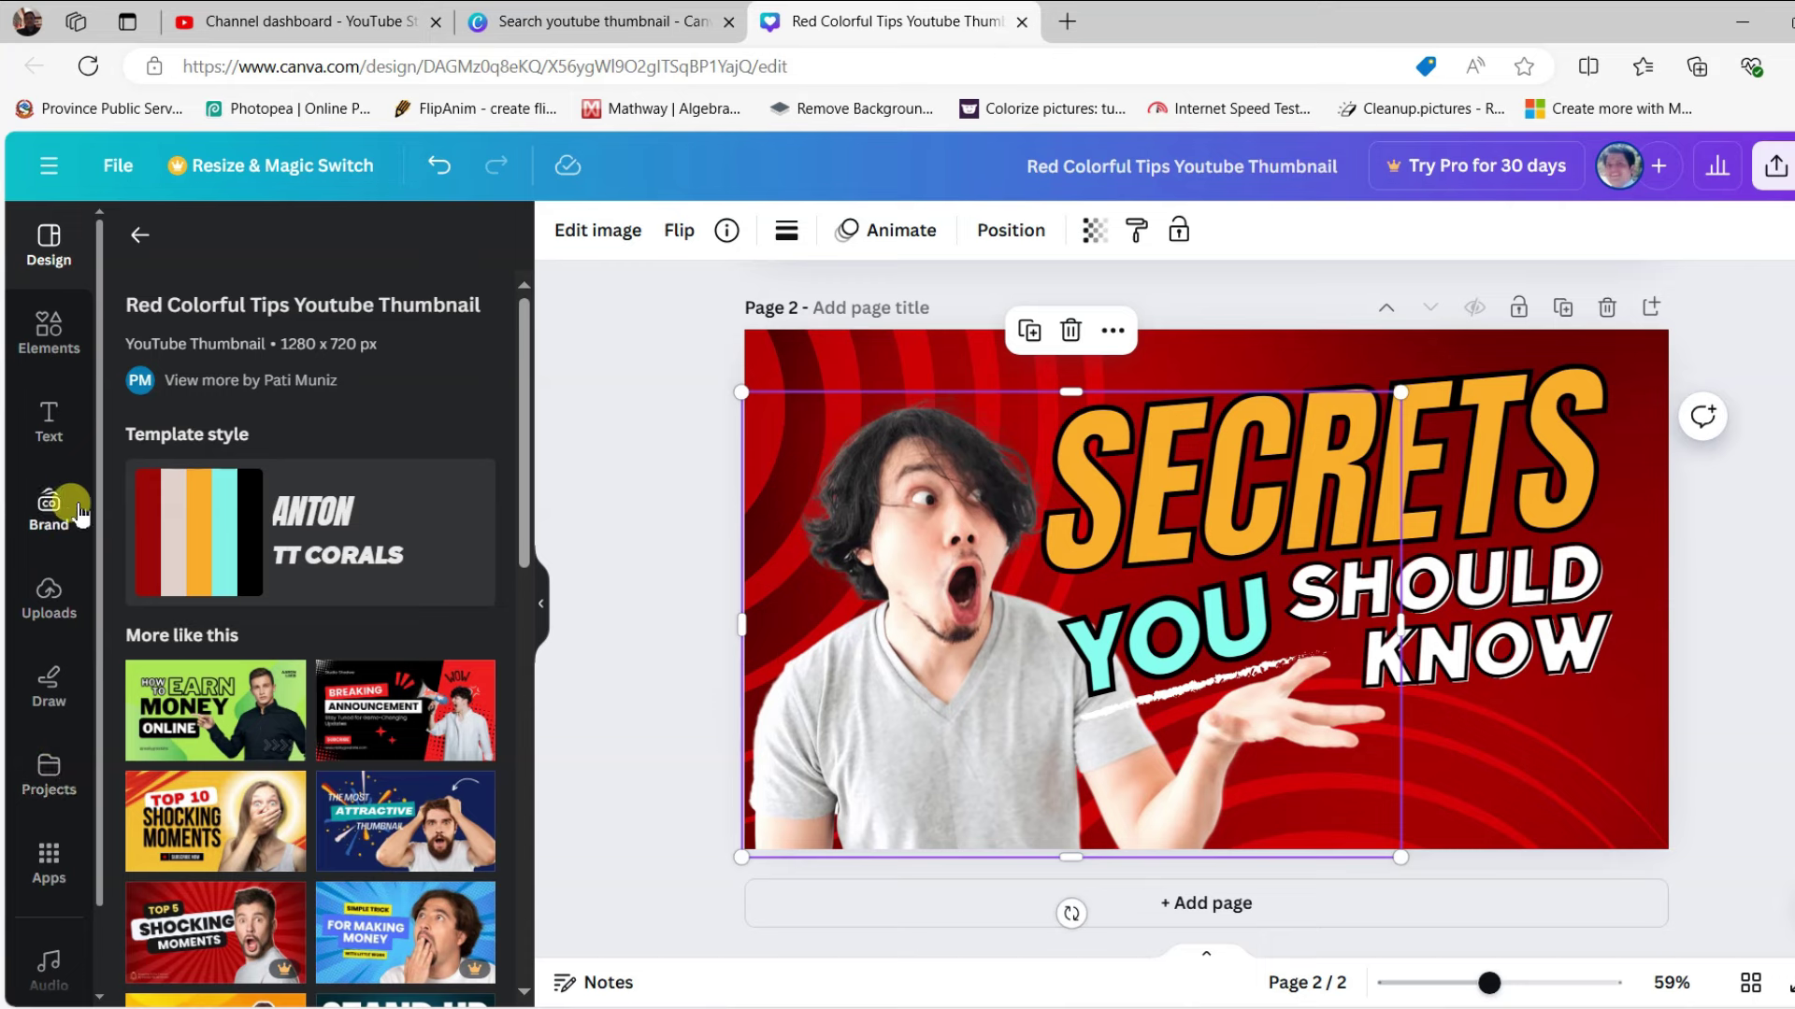
Replace the surprised man's picture on page 2 with the uploaded portrait of the man in the blue shirt.
{"action": "left_click", "coordinate": [65, 603]}
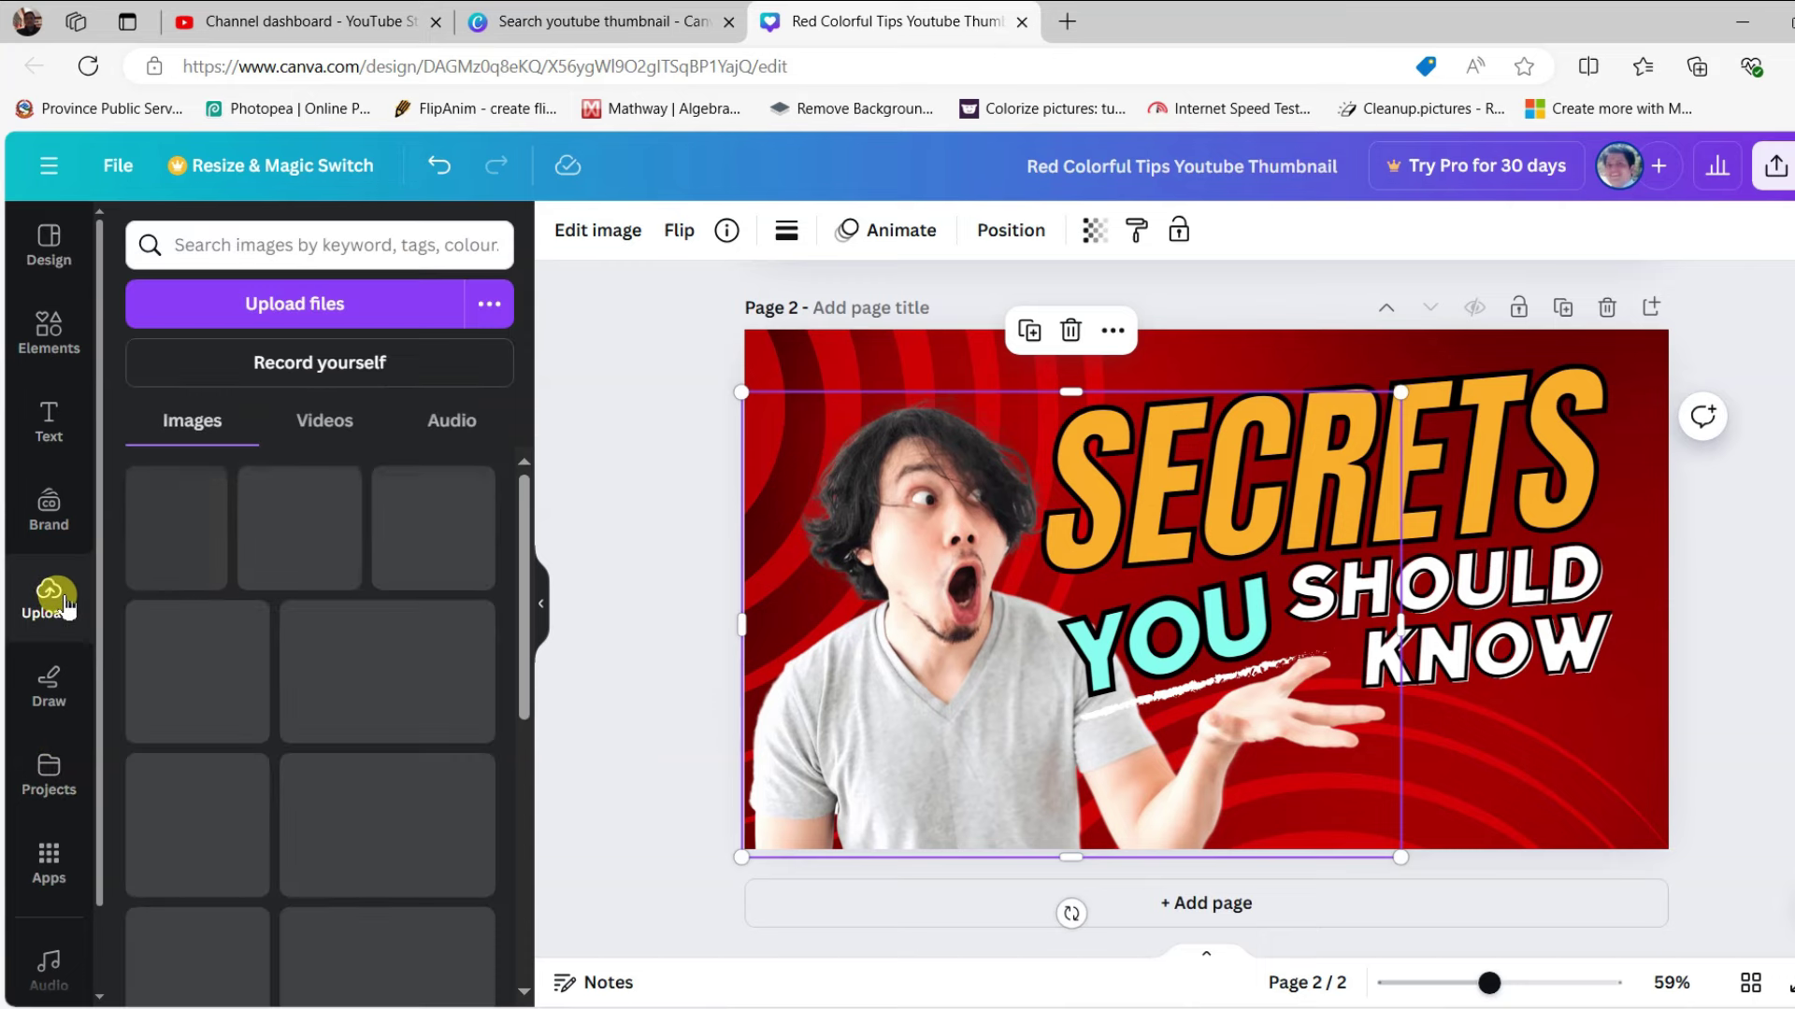
{"action": "left_click", "coordinate": [297, 308]}
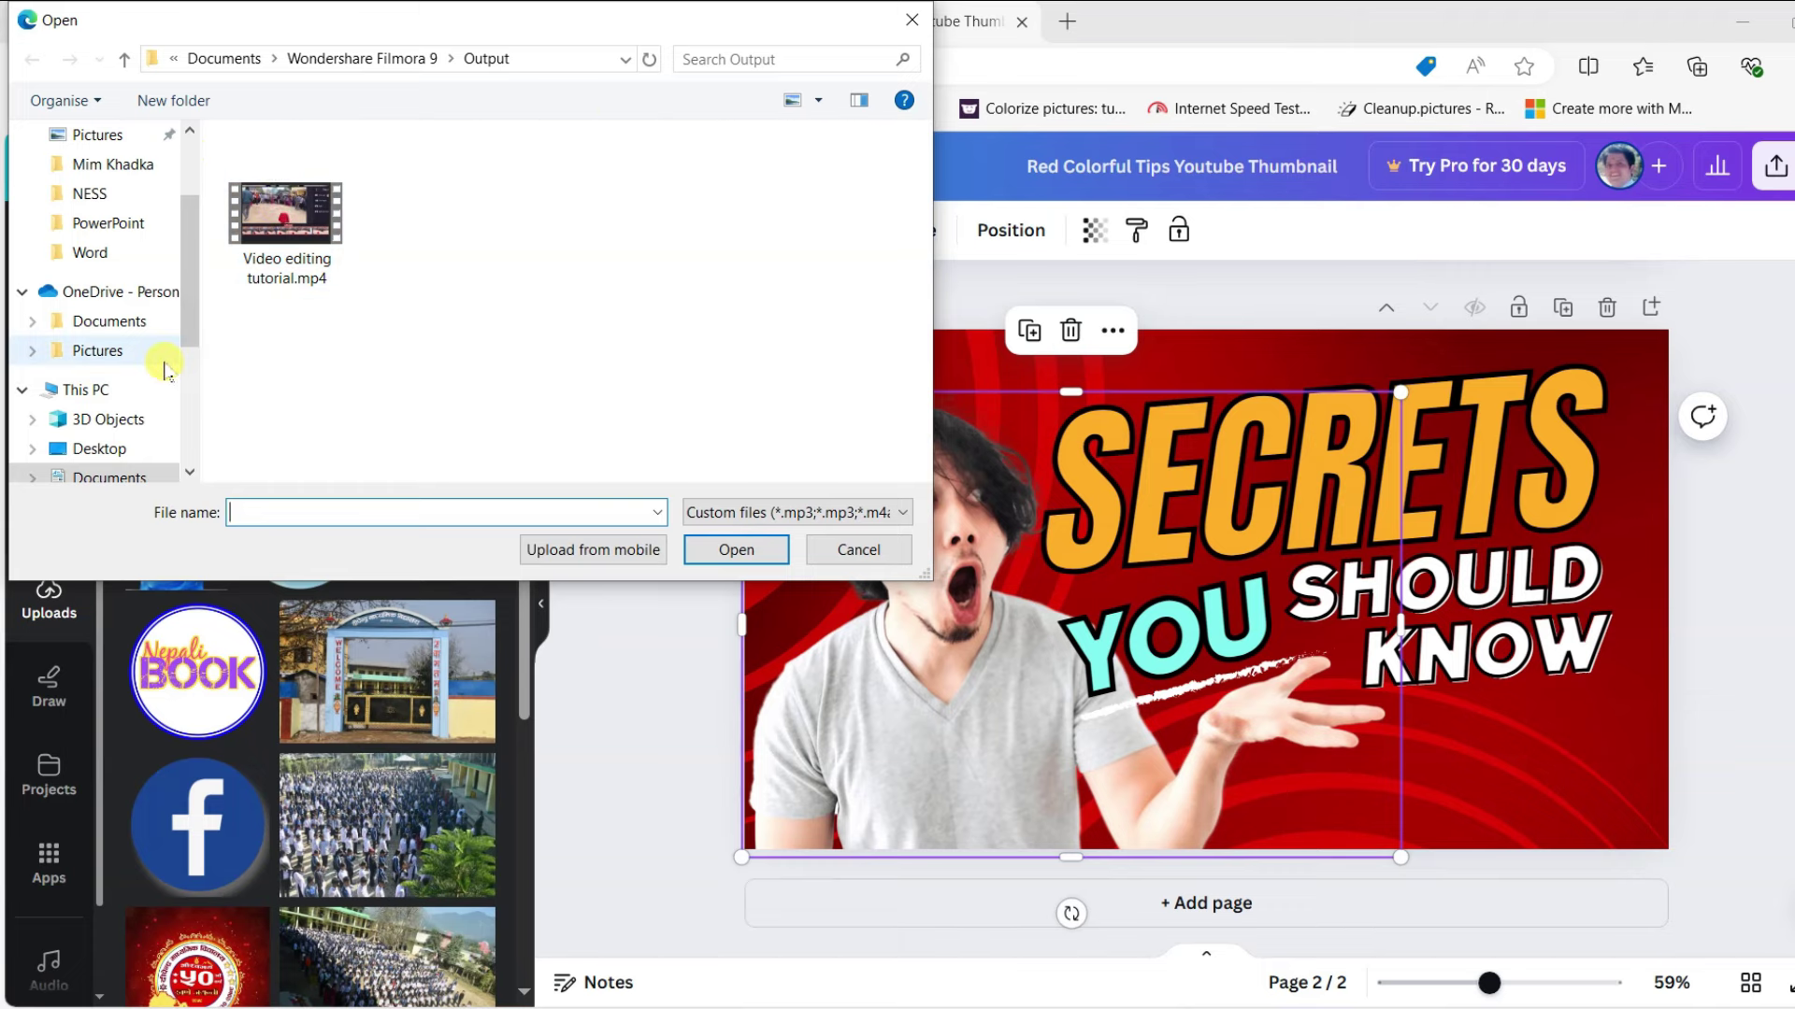
{"action": "left_click", "coordinate": [911, 20]}
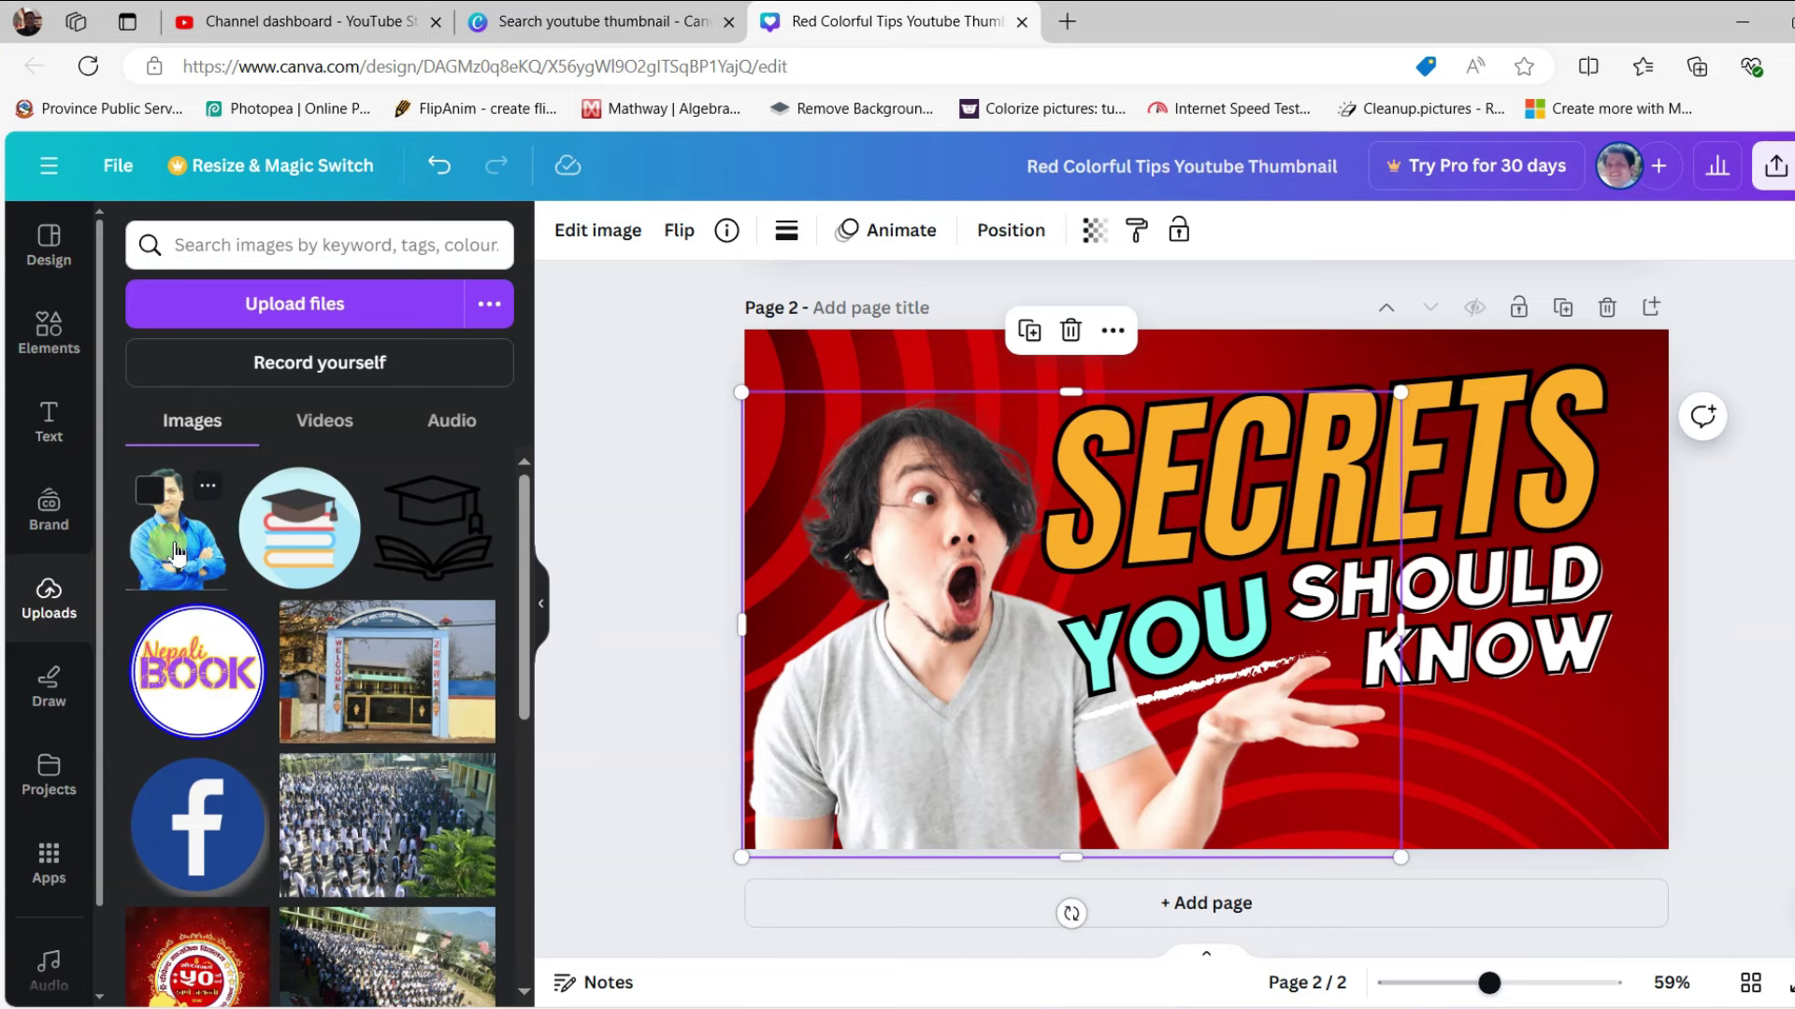
{"action": "left_click_drag", "start_coordinate": [177, 552], "coordinate": [819, 643]}
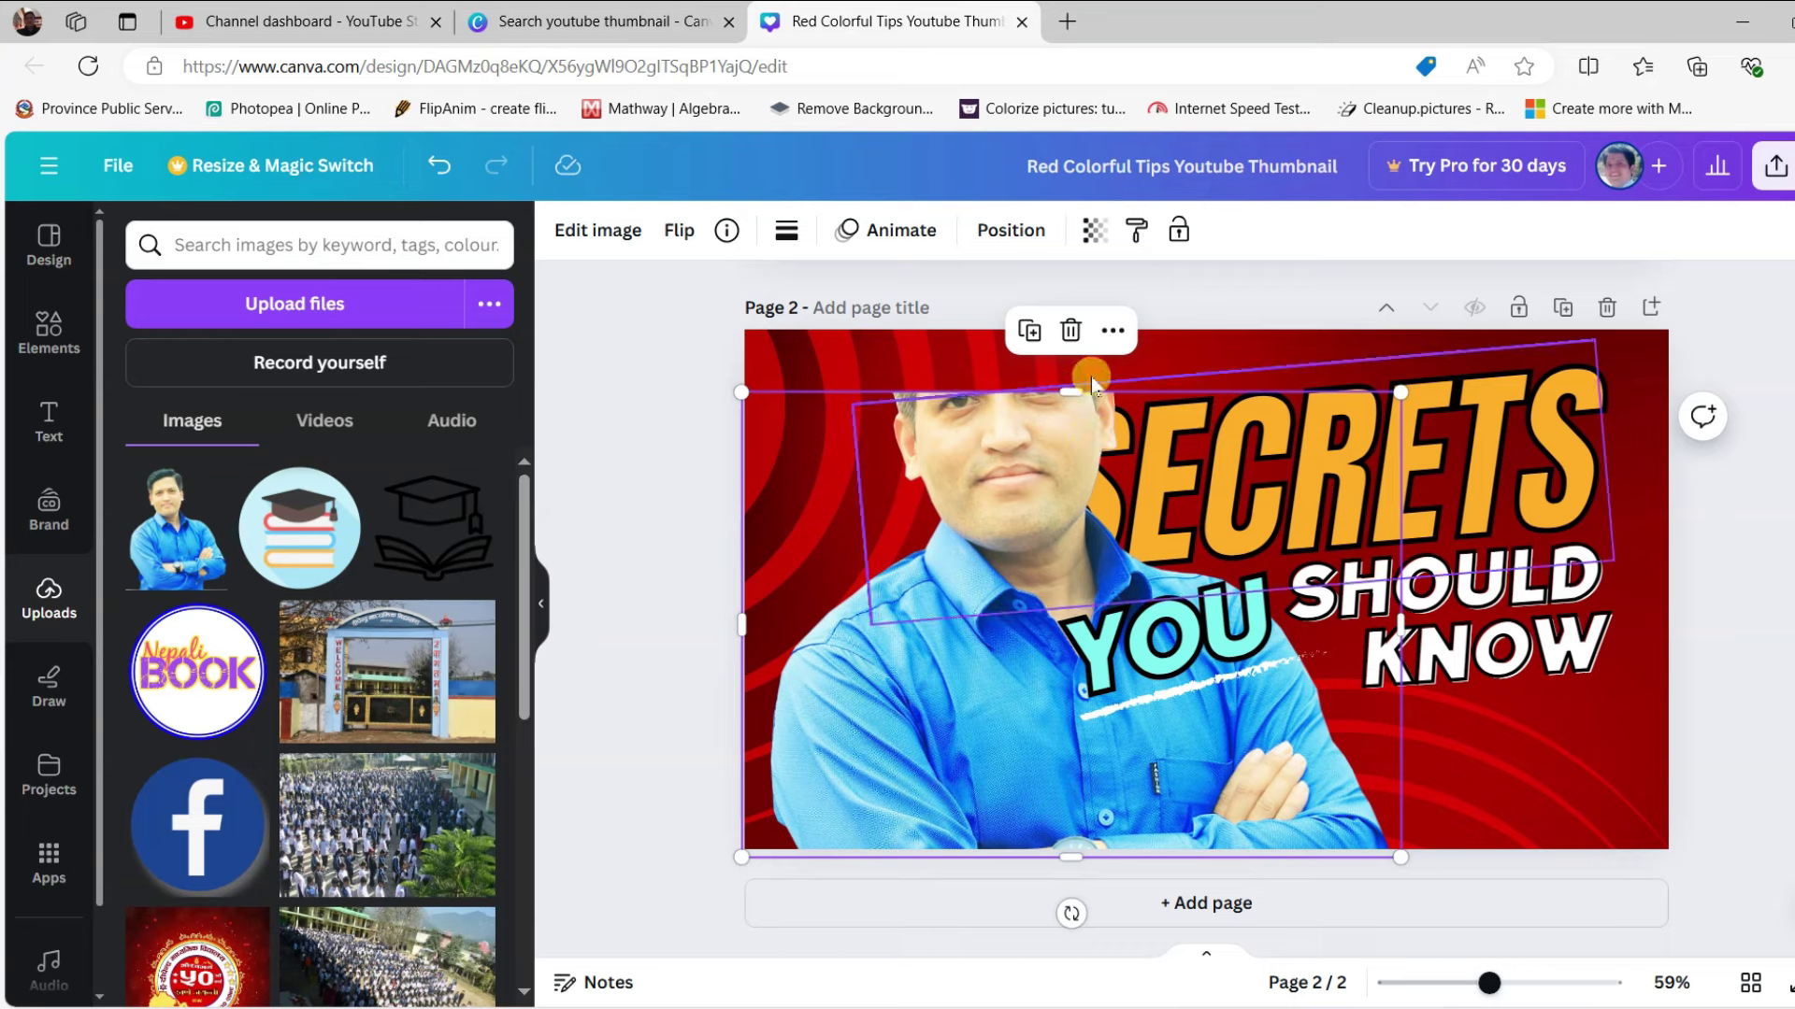
Scale down and reframe the blue-shirt portrait so the whole head shows and it fills the lower-left part of page 2.
{"action": "left_click_drag", "start_coordinate": [1090, 383], "coordinate": [1088, 332]}
{"action": "left_click_drag", "start_coordinate": [1402, 335], "coordinate": [1157, 526]}
{"action": "left_click_drag", "start_coordinate": [962, 529], "coordinate": [952, 402]}
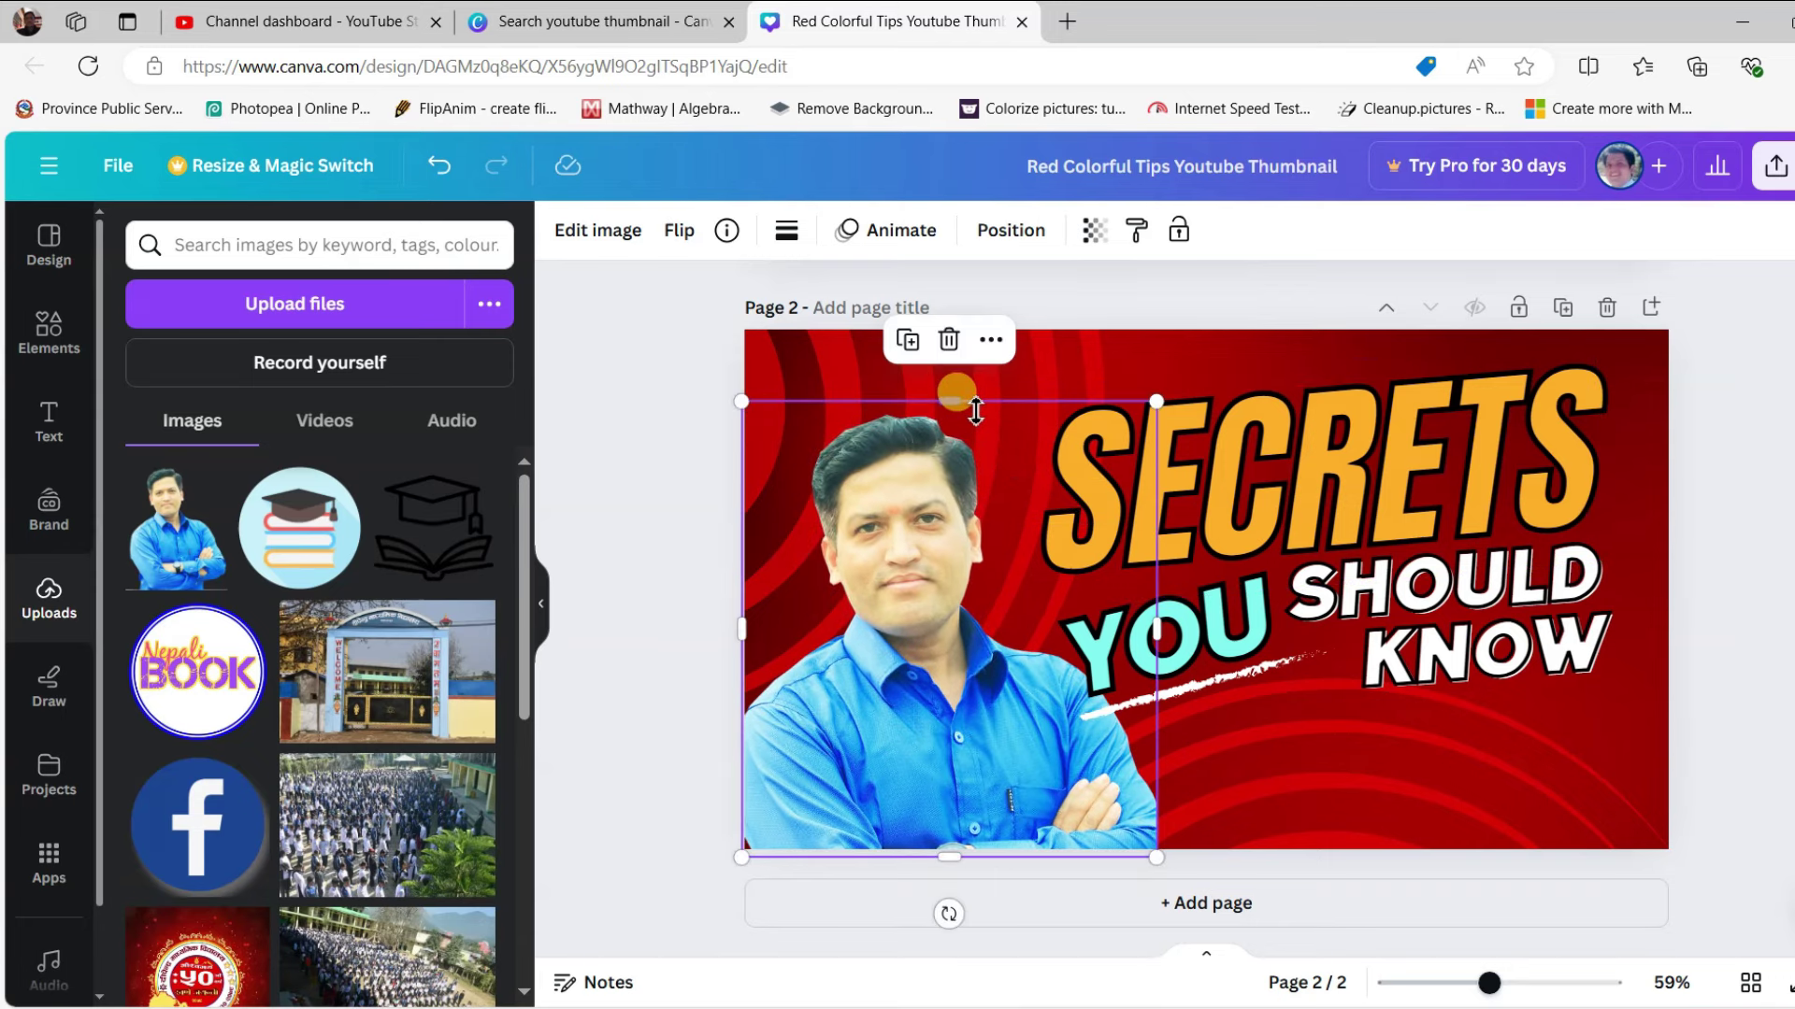
Move the SECRETS headline slightly up on page 2, open its text for editing, and deselect it.
{"action": "left_click", "coordinate": [1324, 506]}
{"action": "left_click_drag", "start_coordinate": [1295, 478], "coordinate": [1276, 477]}
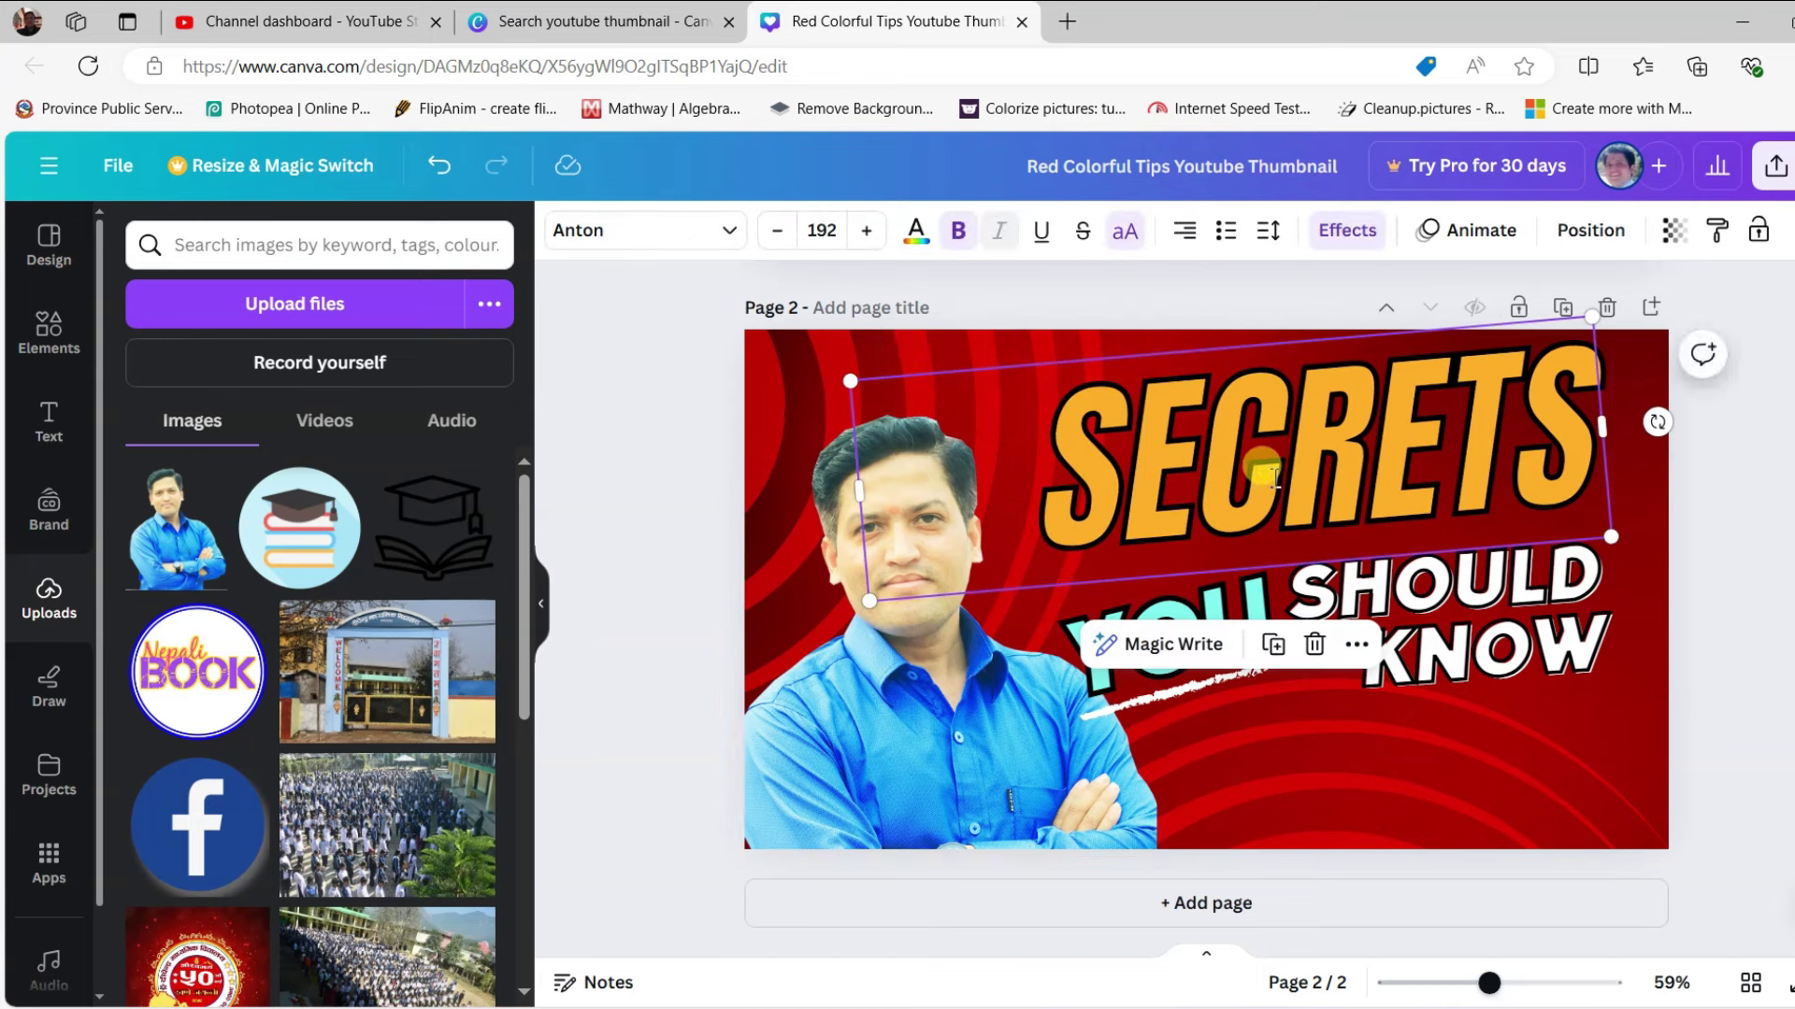
{"action": "double_click", "coordinate": [1276, 477]}
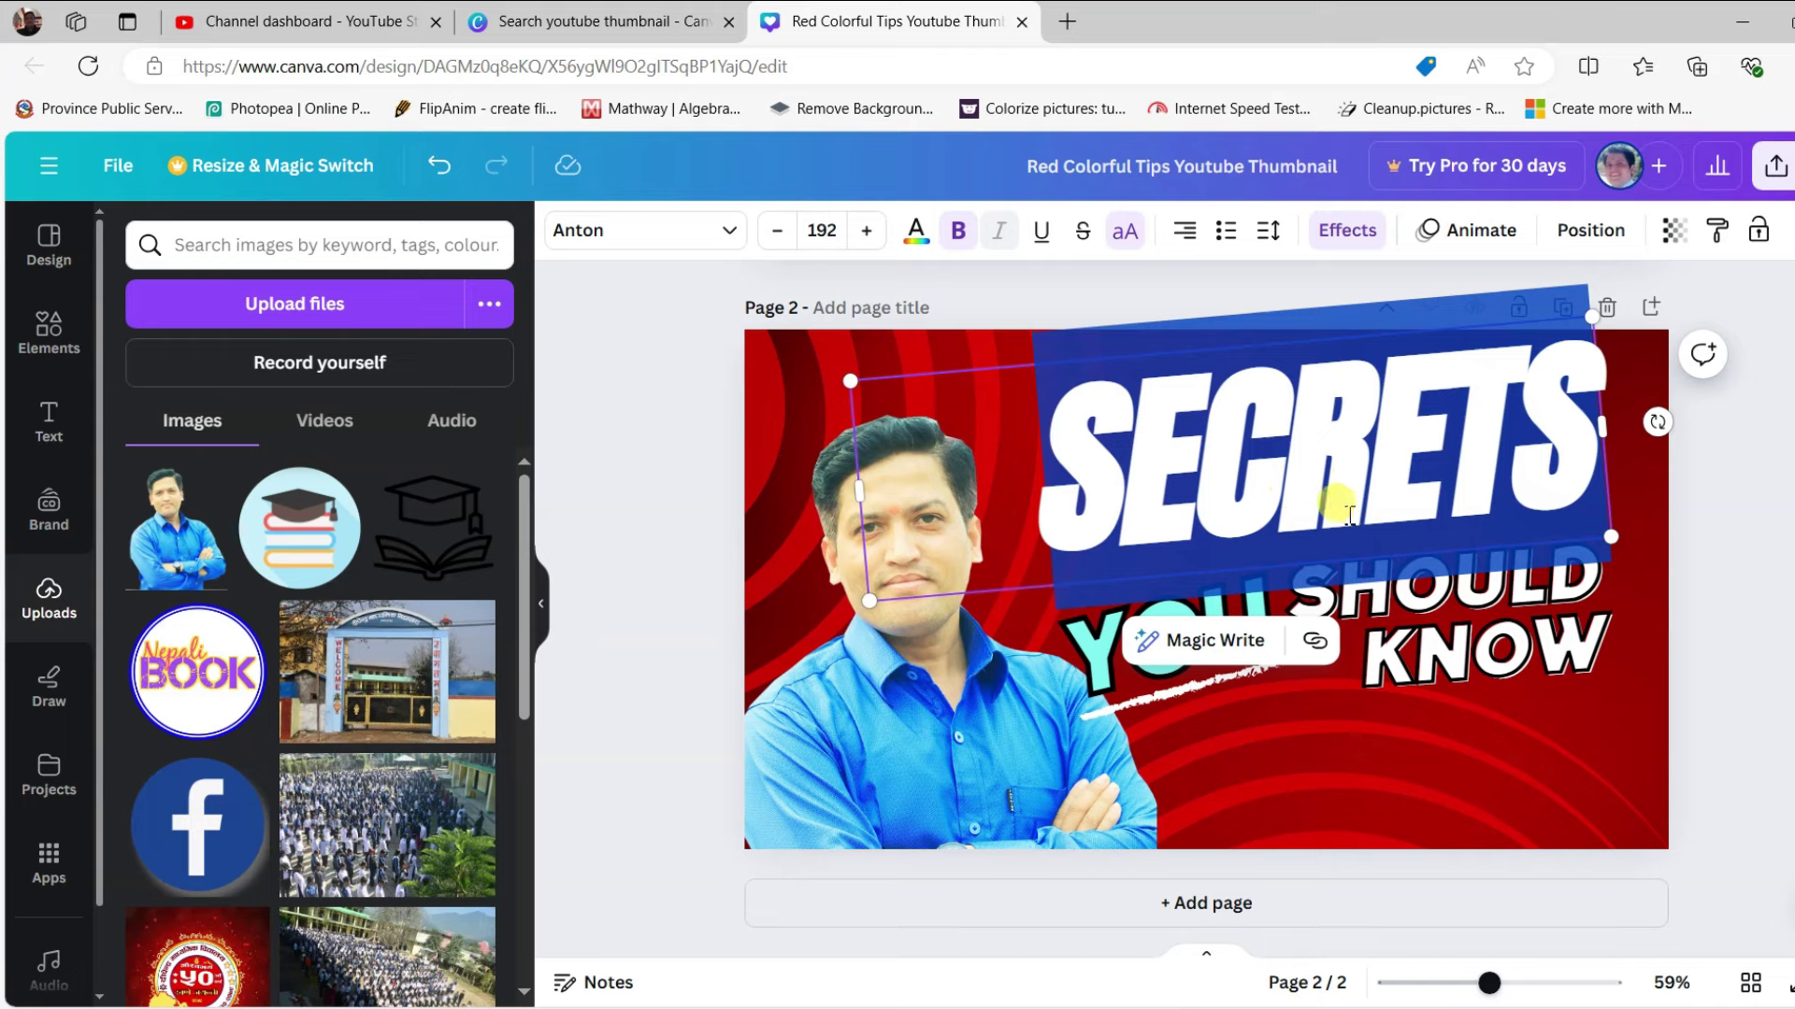
{"action": "left_click", "coordinate": [1374, 749]}
Add the uploaded round logo with books and a graduation cap, shrink it, and place it in page 2's lower-right corner.
{"action": "left_click_drag", "start_coordinate": [339, 540], "coordinate": [1485, 632]}
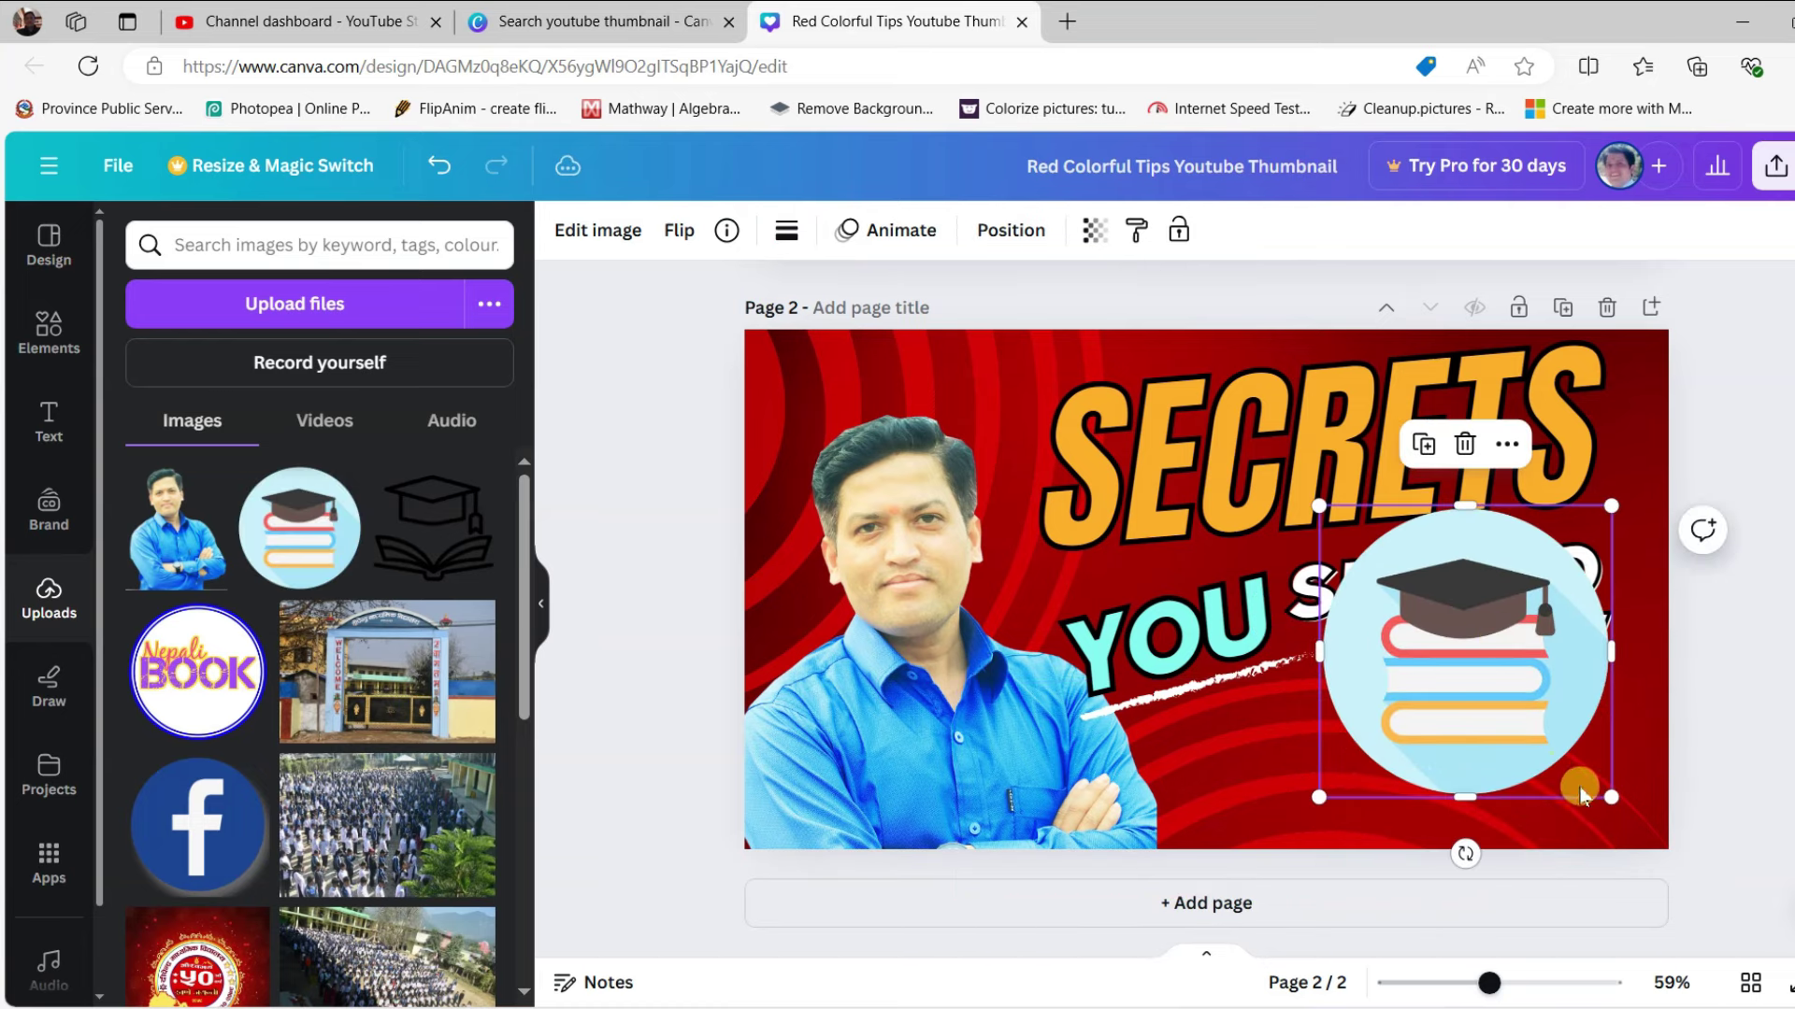
{"action": "left_click_drag", "start_coordinate": [1612, 799], "coordinate": [1495, 668]}
{"action": "left_click_drag", "start_coordinate": [1441, 575], "coordinate": [1584, 749]}
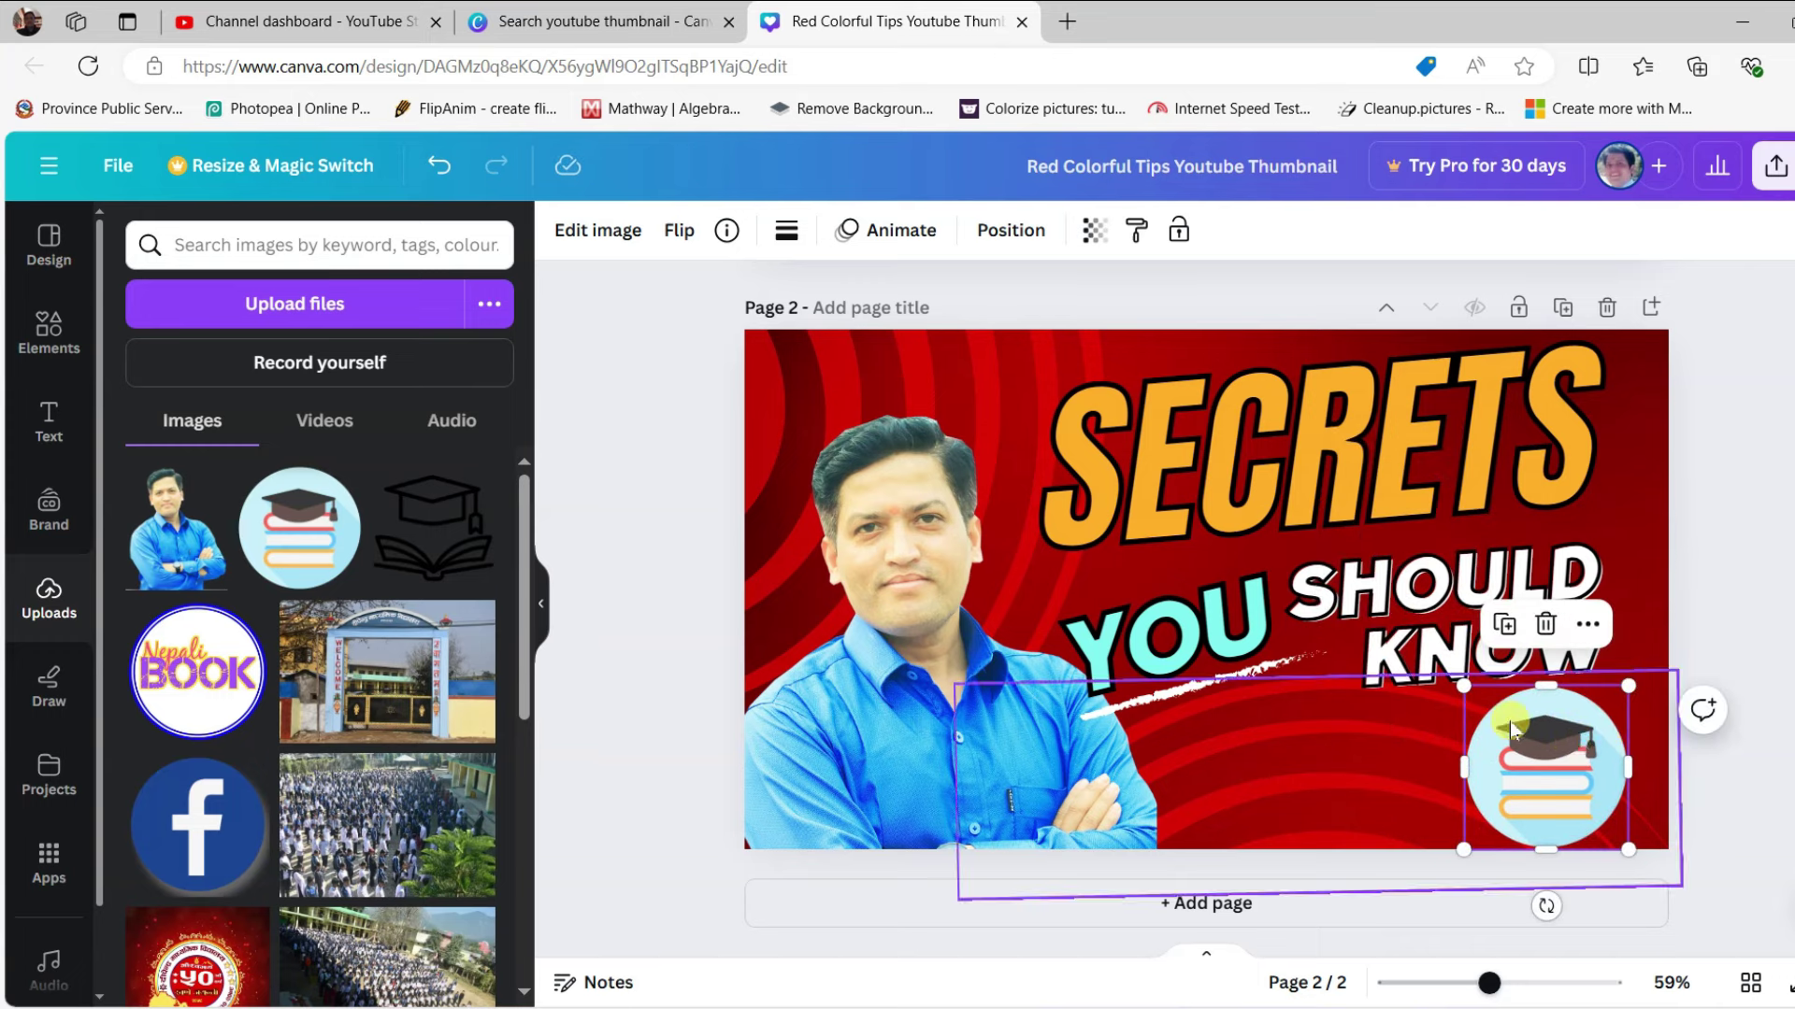
Place the uploaded black graduation cap and open book image on page 2, and delete it again.
{"action": "left_click_drag", "start_coordinate": [425, 523], "coordinate": [1216, 748]}
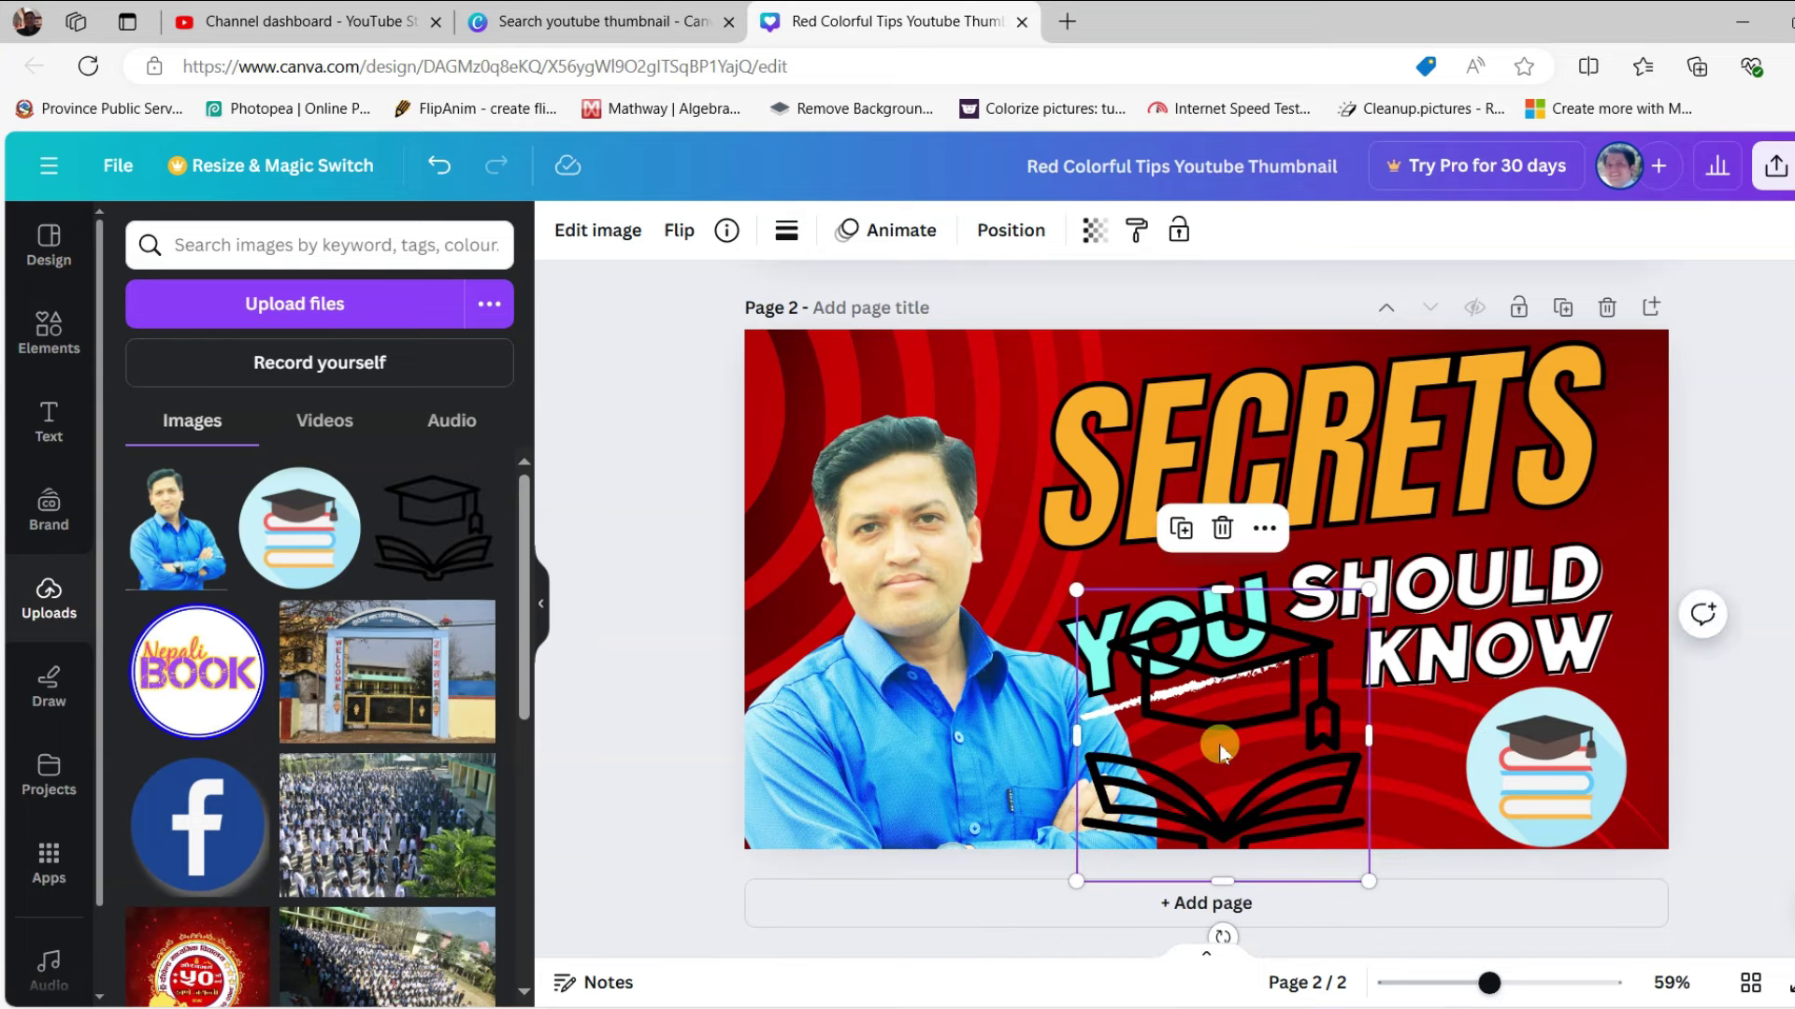
{"action": "key", "text": "Delete"}
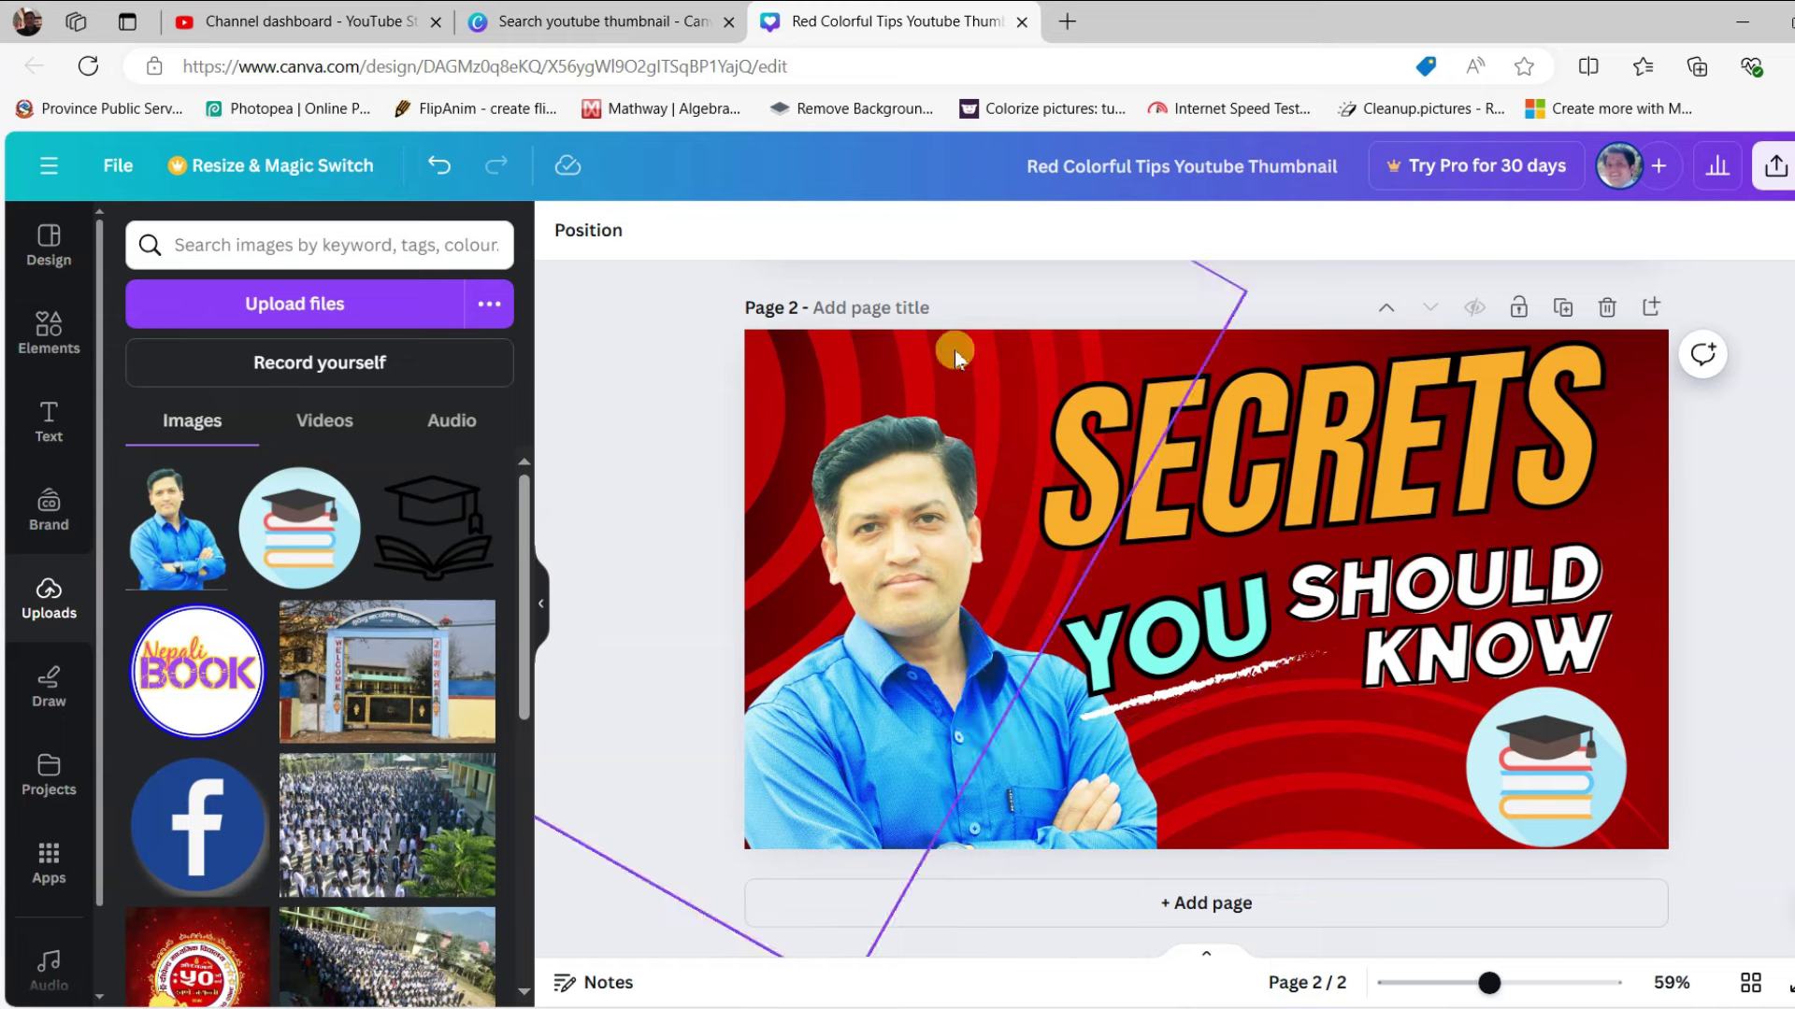
Move the VIDEO EDITING headline on page 1 slightly down and to the left, and deselect it.
{"action": "scroll", "coordinate": [1412, 589], "scroll_direction": "up", "scroll_amount": 1}
{"action": "scroll", "coordinate": [1411, 589], "scroll_direction": "up", "scroll_amount": 6}
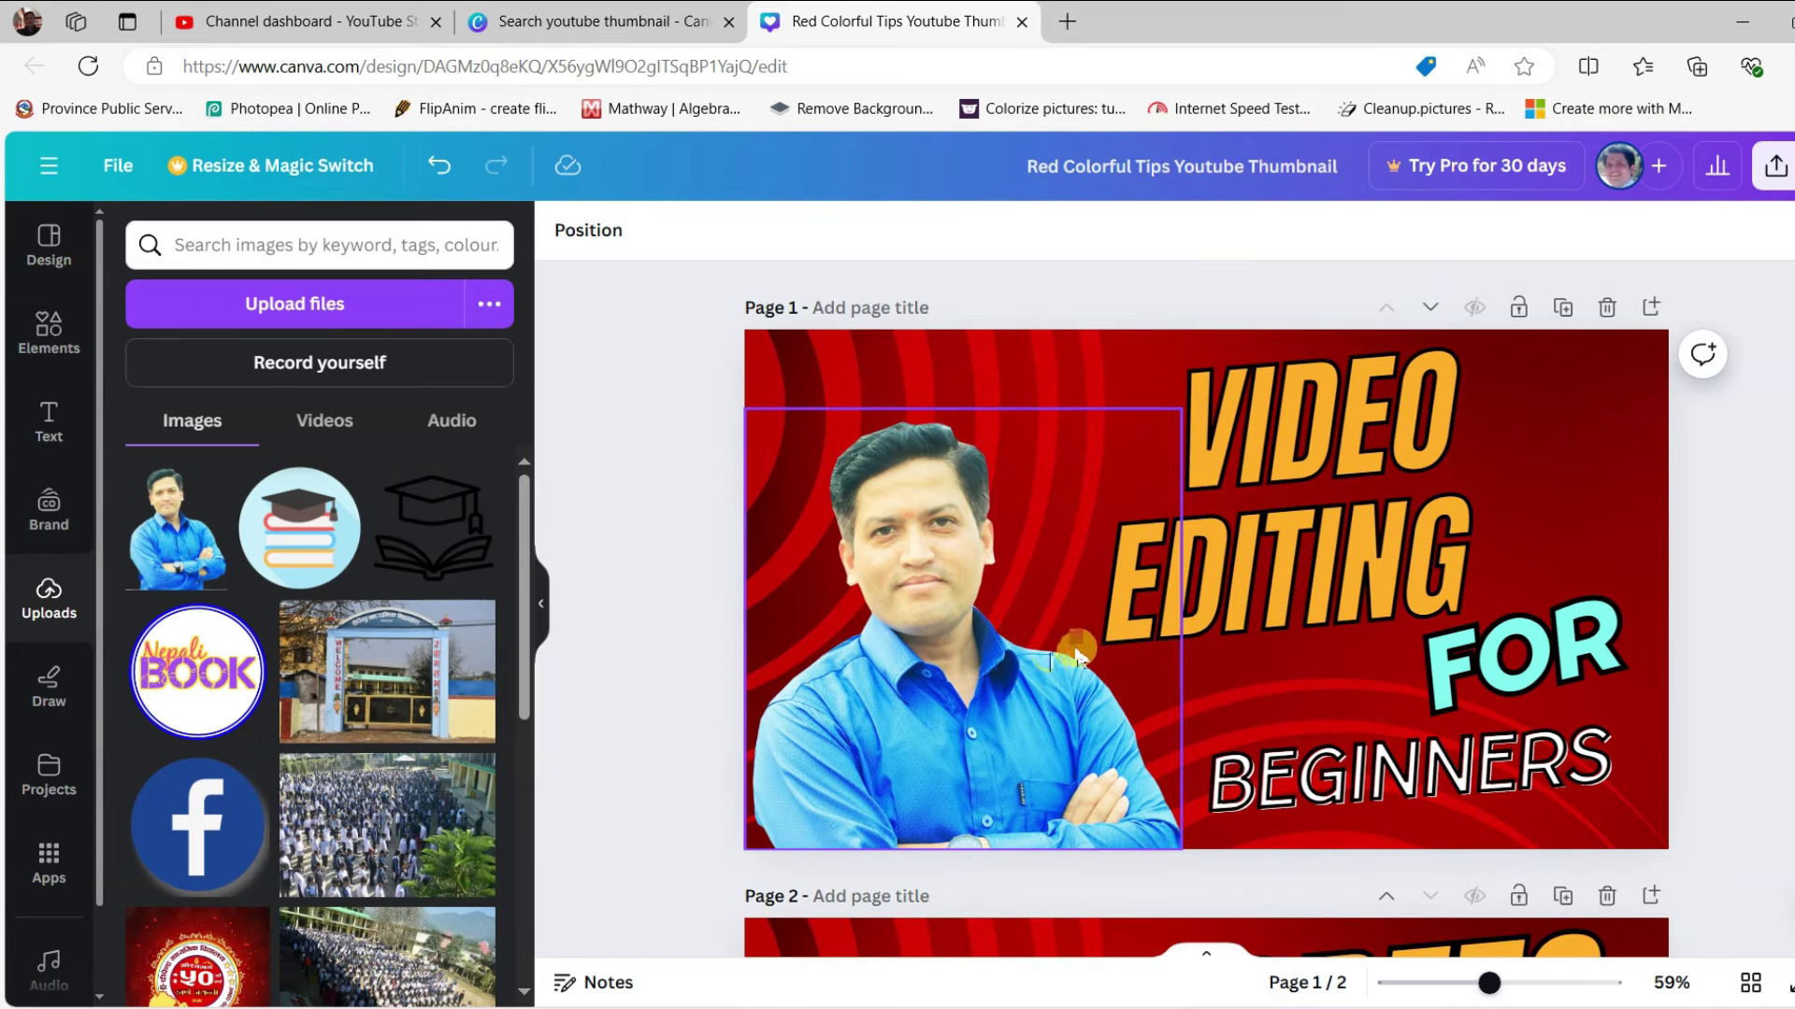
{"action": "left_click", "coordinate": [1538, 494]}
{"action": "left_click", "coordinate": [1346, 524]}
{"action": "left_click_drag", "start_coordinate": [1346, 524], "coordinate": [1359, 566]}
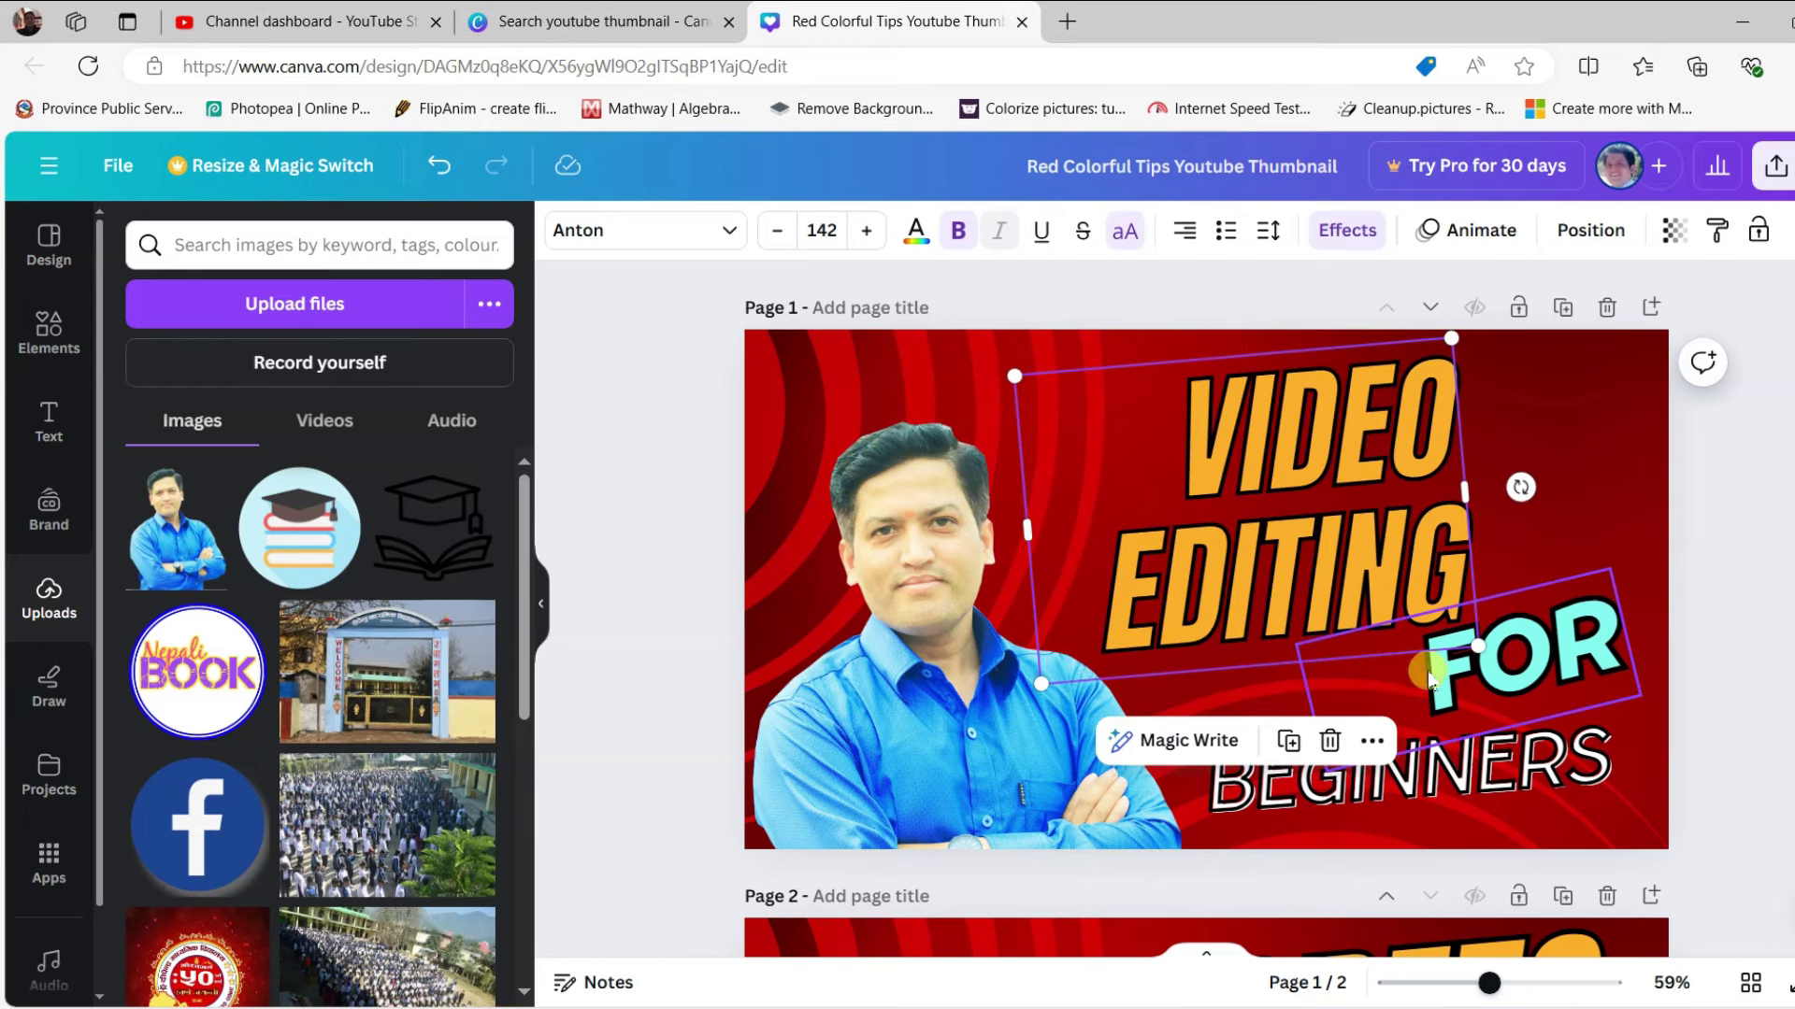
{"action": "left_click", "coordinate": [1662, 520]}
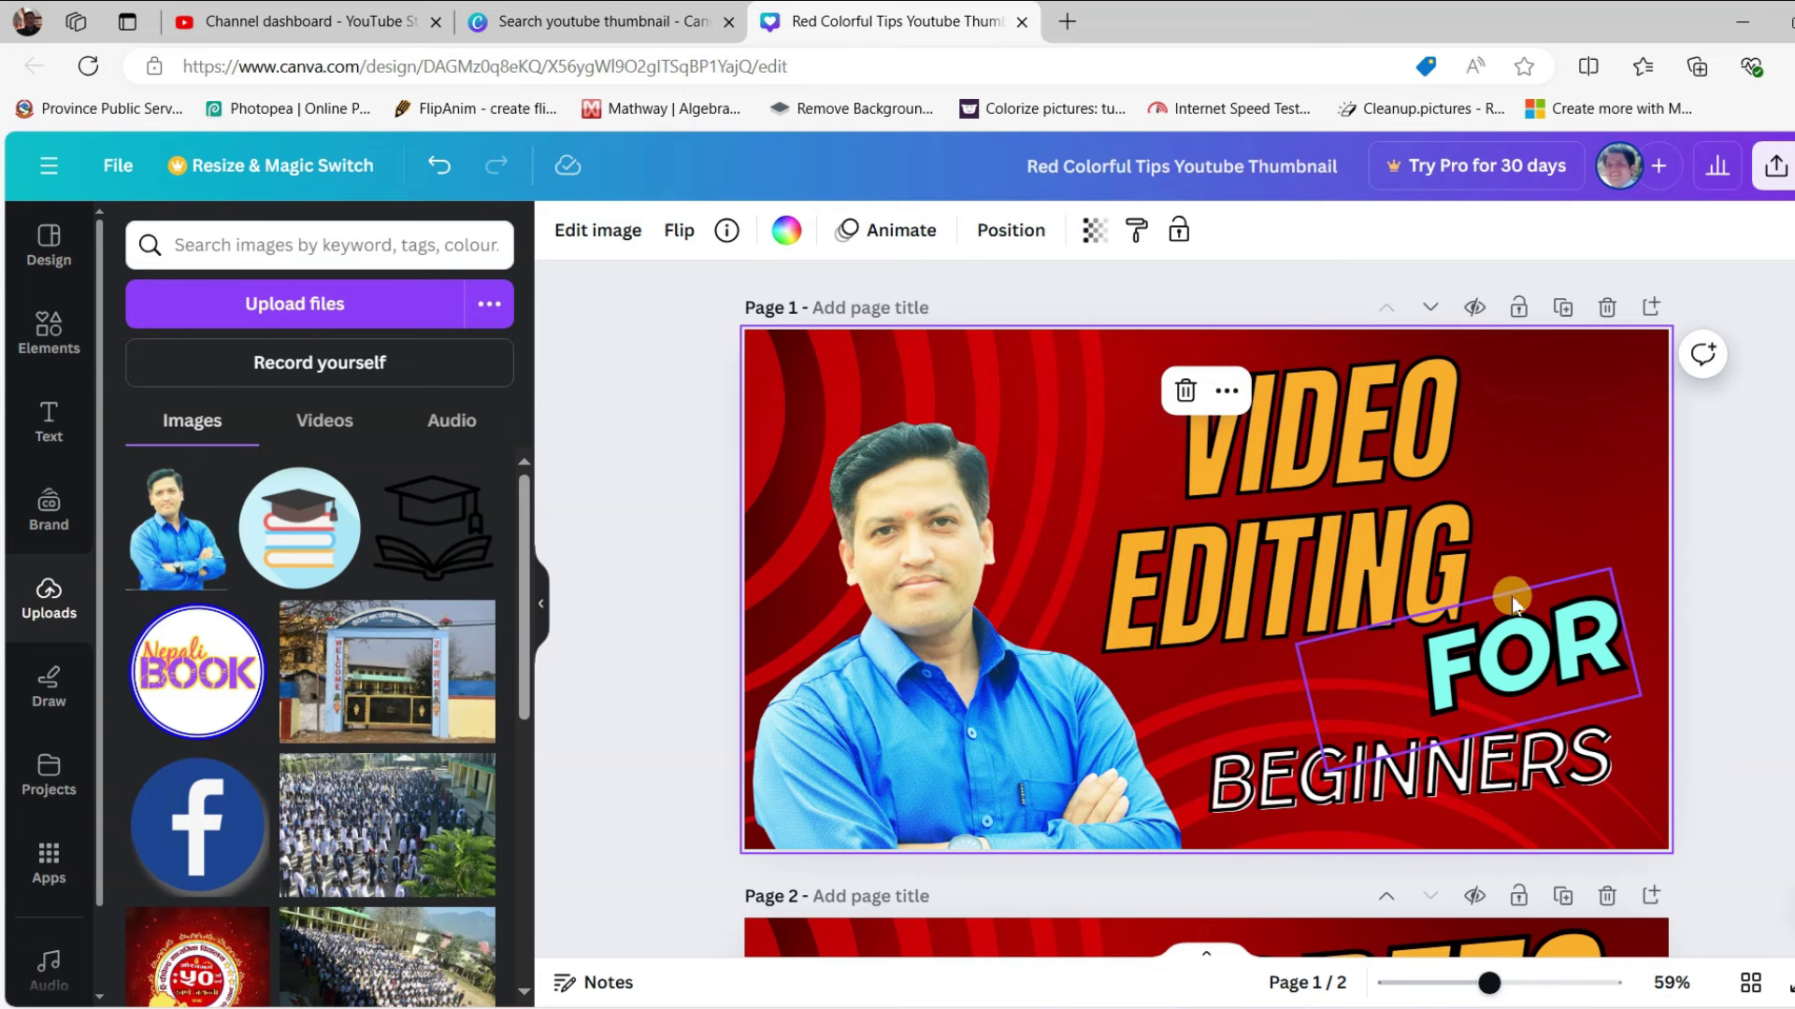
{"action": "left_click", "coordinate": [1286, 486]}
{"action": "left_click_drag", "start_coordinate": [1286, 486], "coordinate": [1264, 472]}
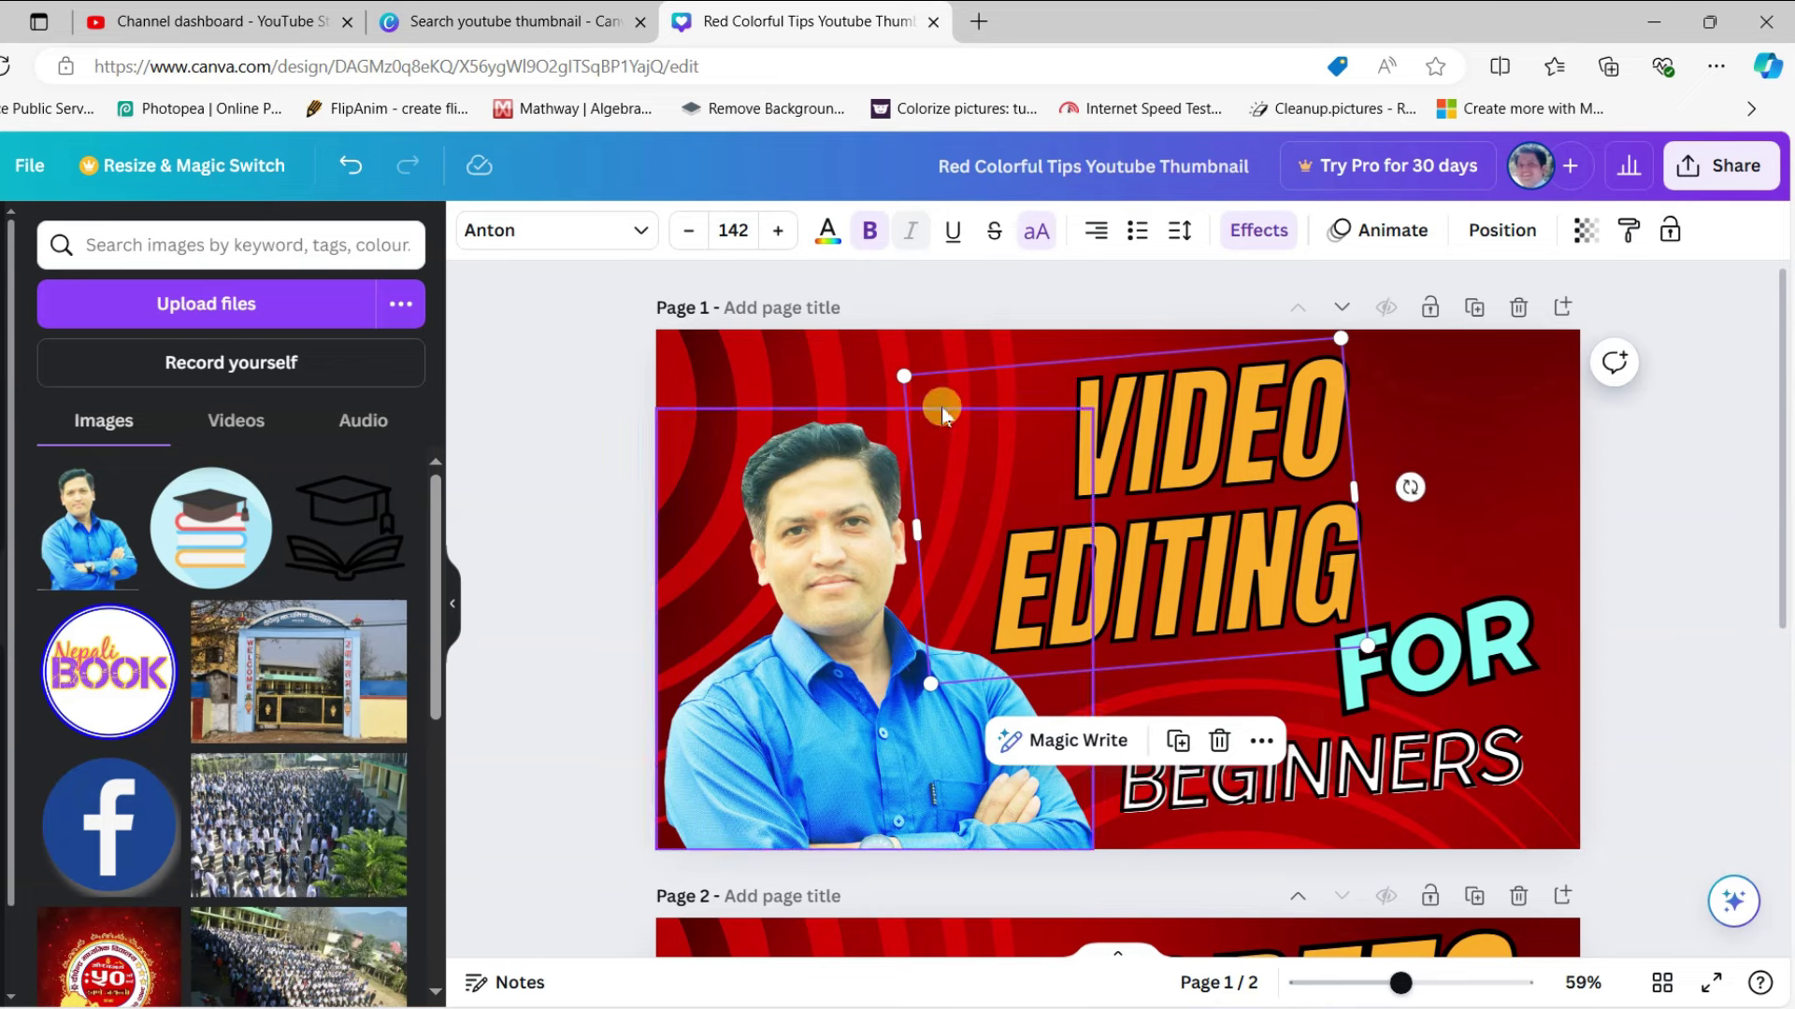
{"action": "left_click", "coordinate": [1533, 551]}
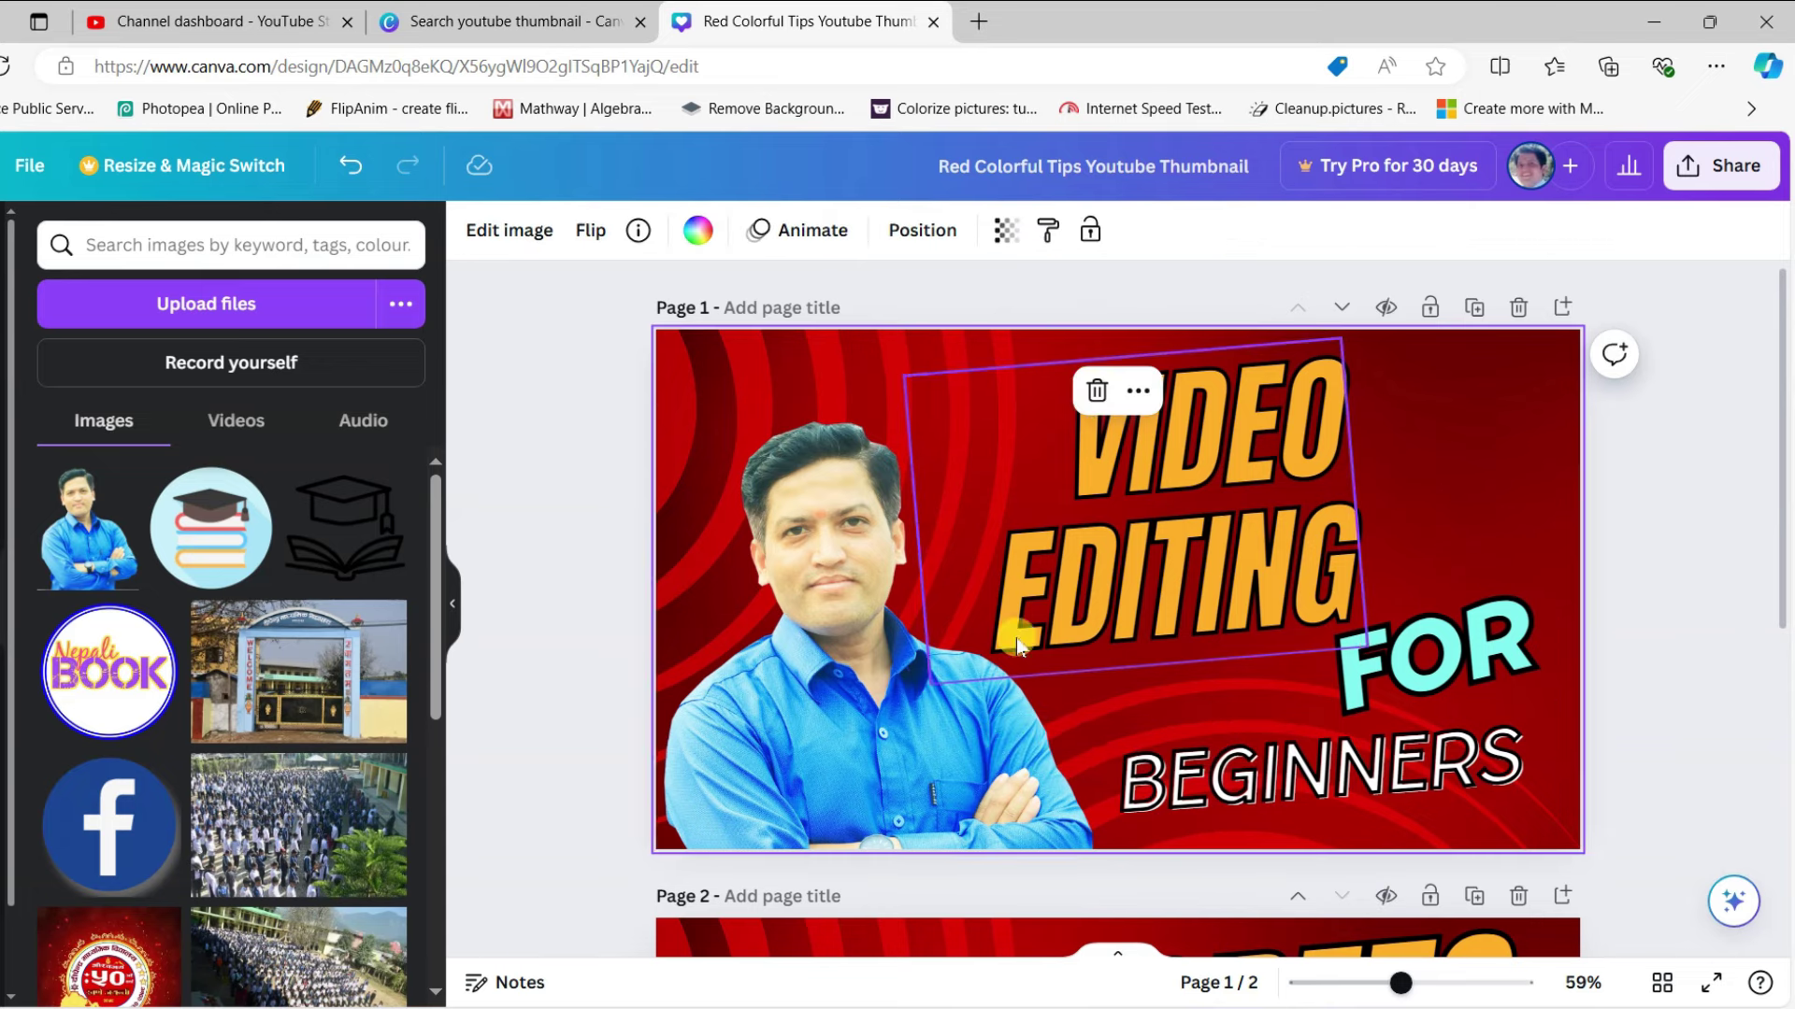
Open the thumbnail design's sharing and download options, and close them.
{"action": "left_click", "coordinate": [1729, 165]}
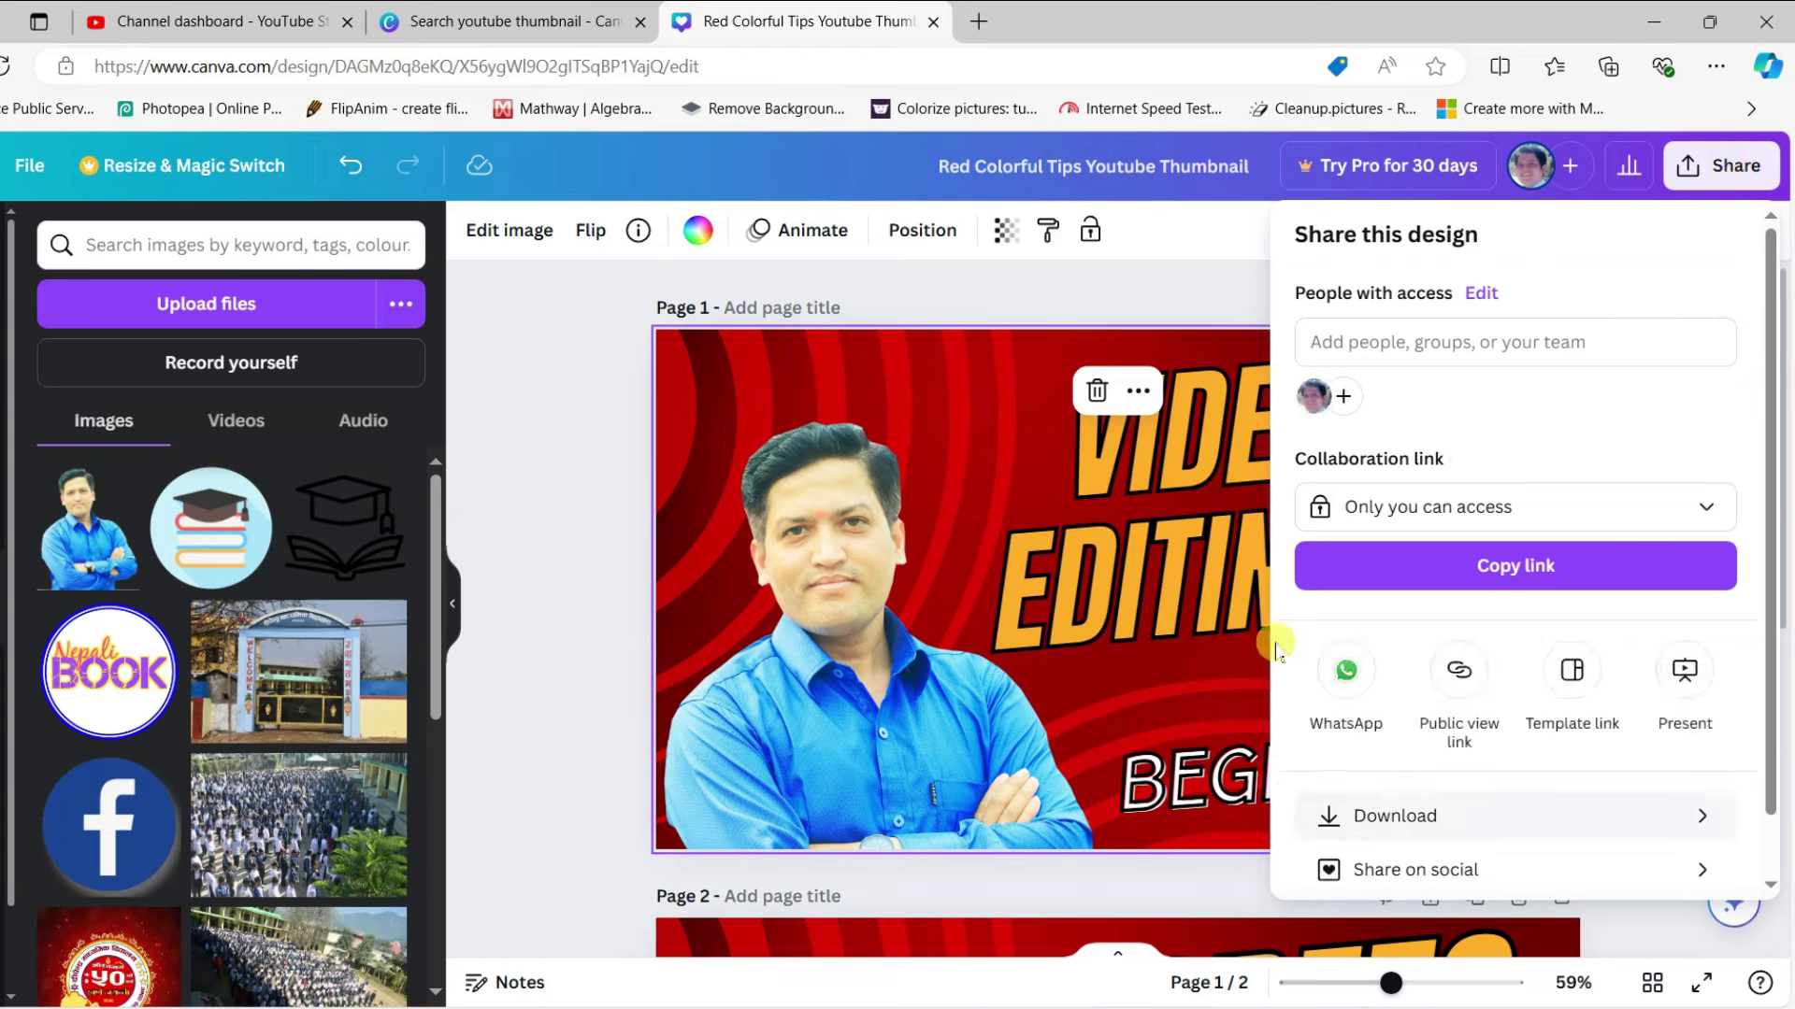
{"action": "left_click", "coordinate": [1143, 279]}
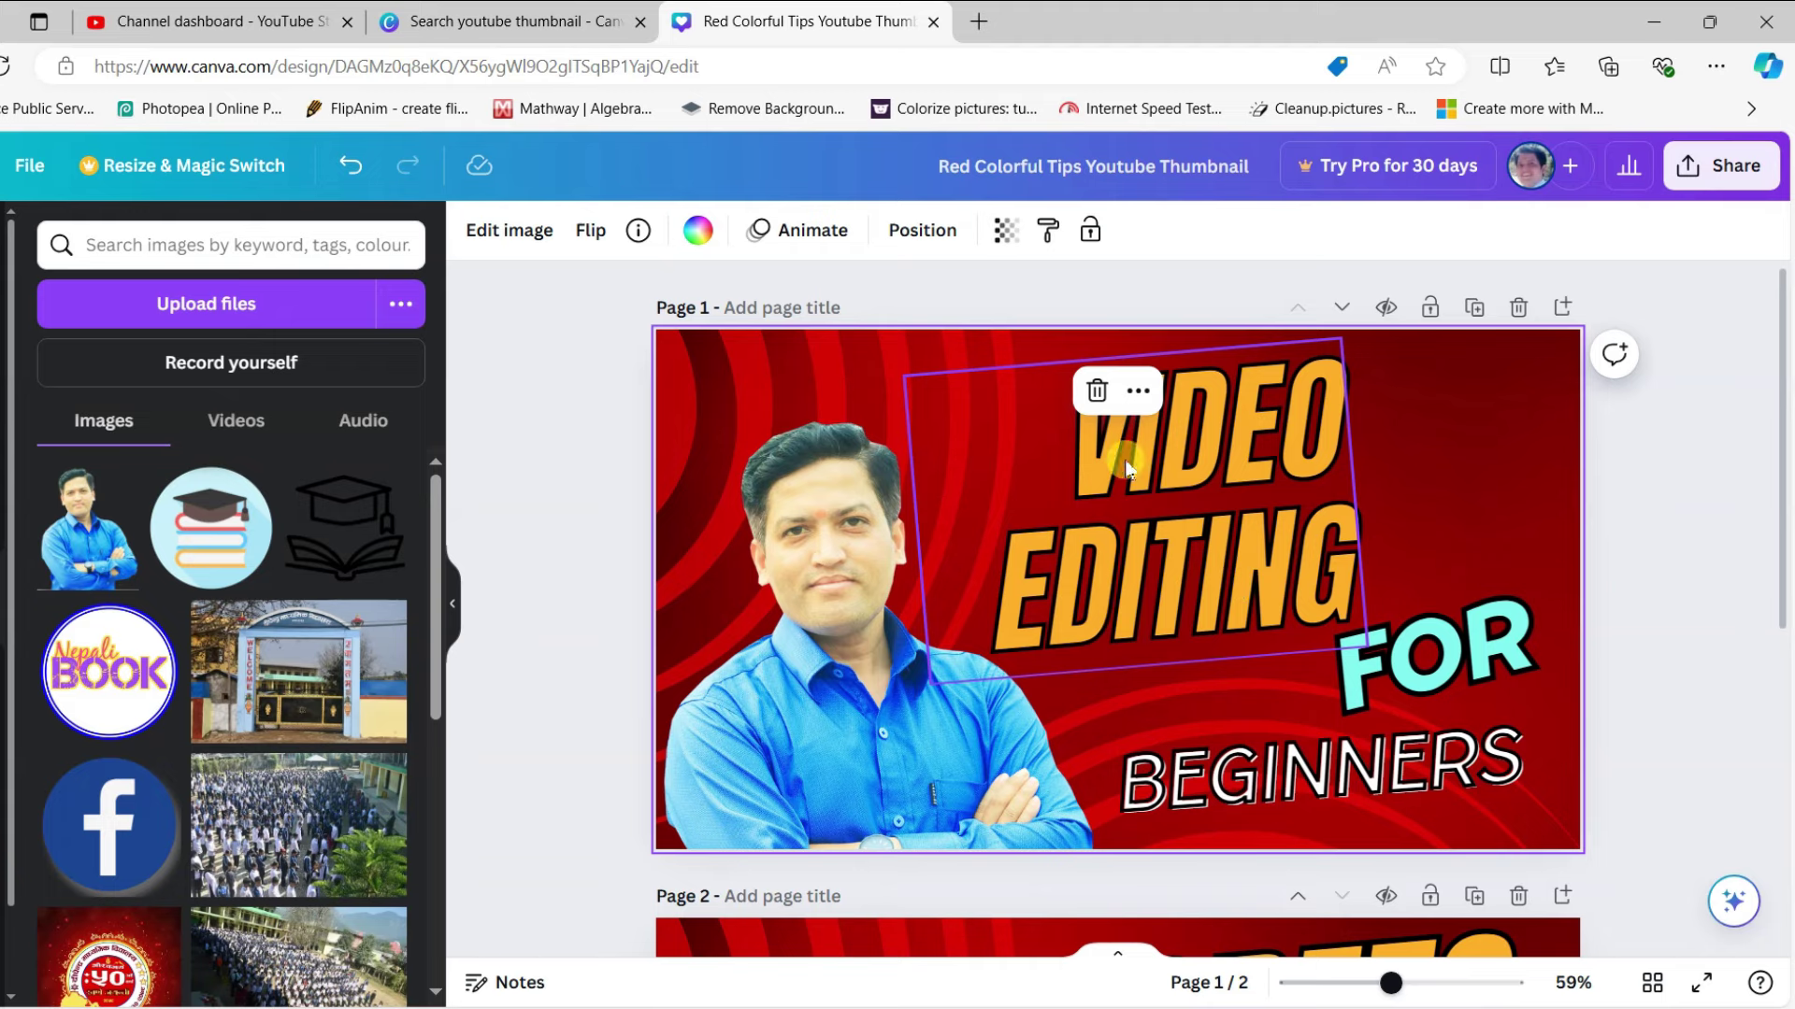
Switch to YouTube Studio, view the finished Video editing thumbnail.jpg in the other browser window, and return to the upload details.
{"action": "left_click", "coordinate": [188, 19]}
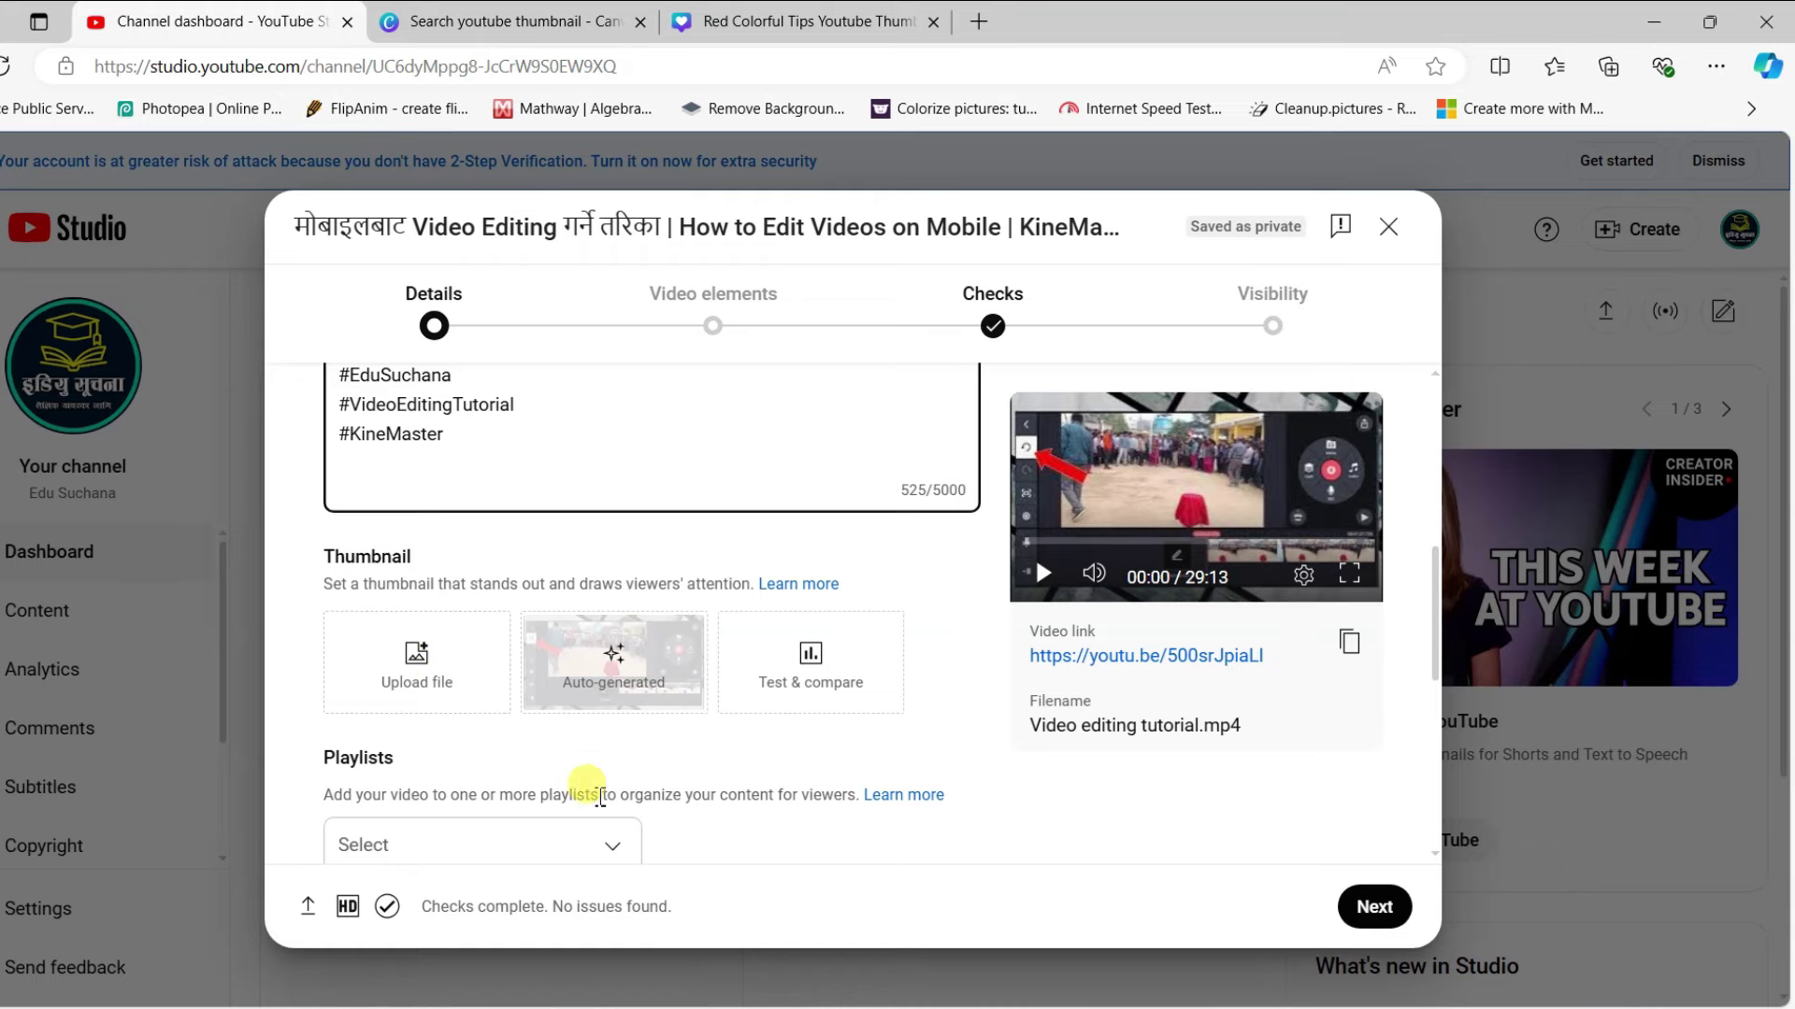
{"action": "left_click", "coordinate": [561, 928]}
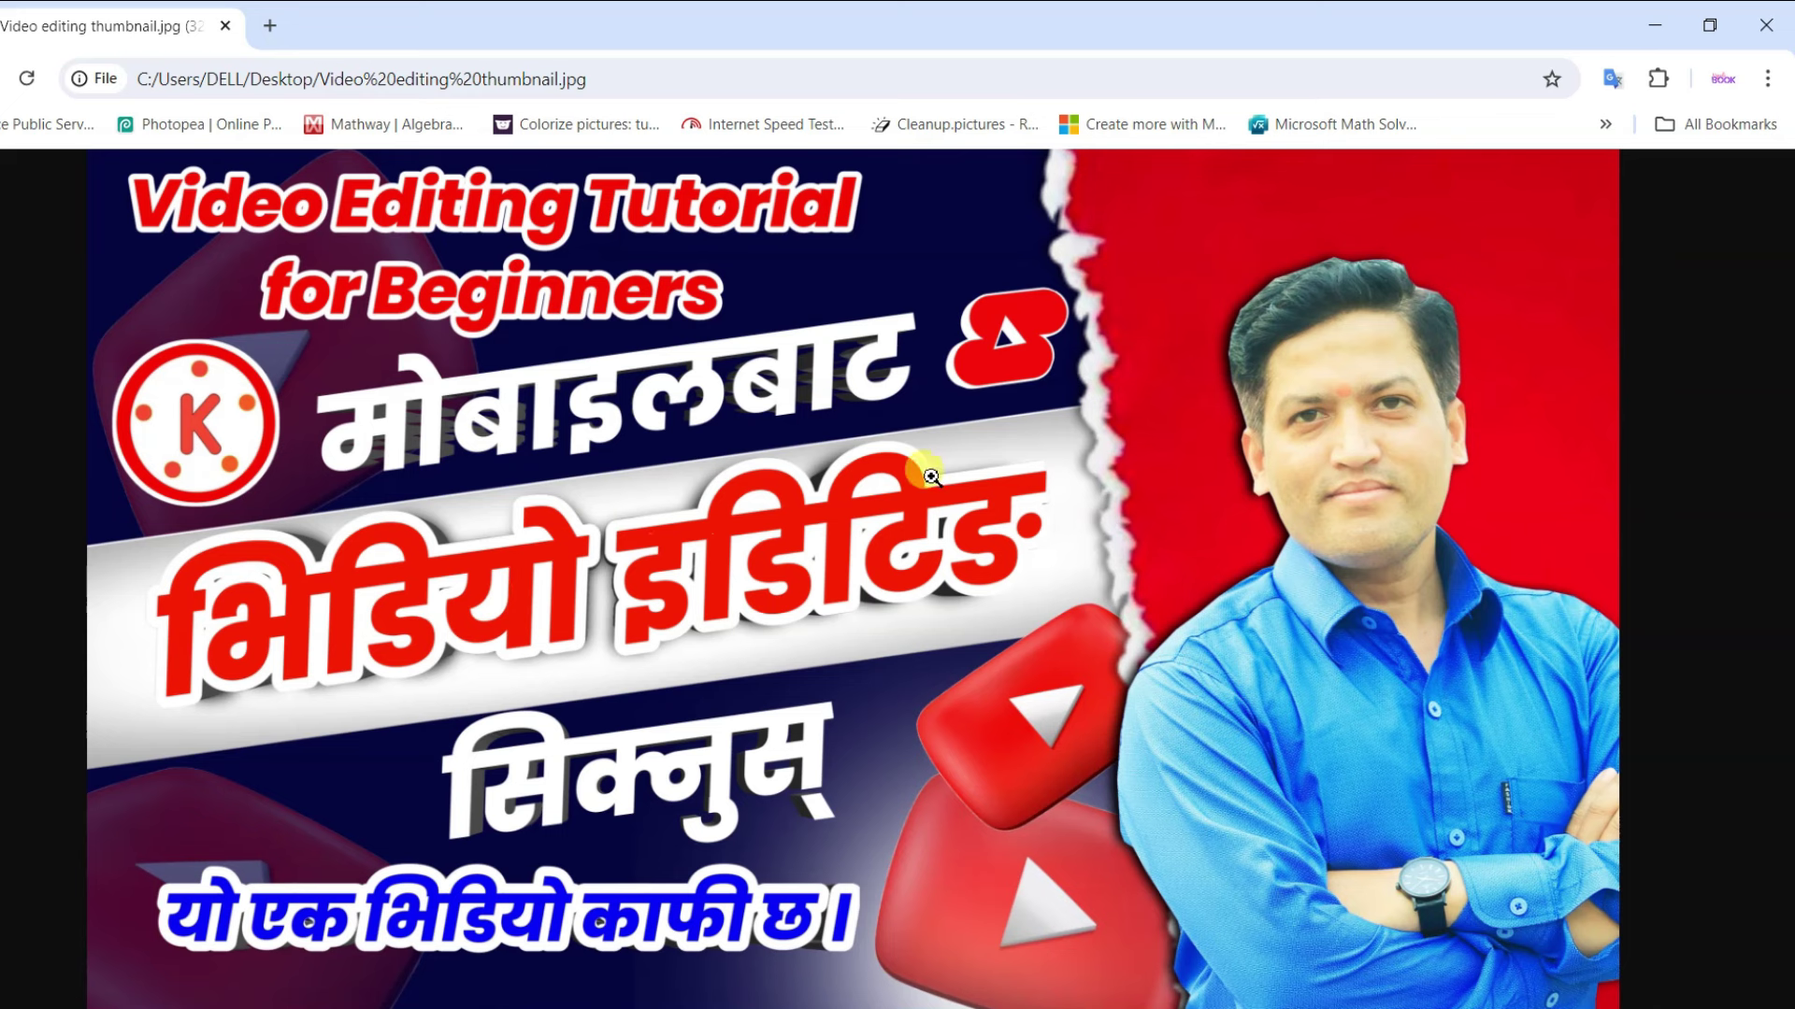
{"action": "left_click", "coordinate": [1628, 21]}
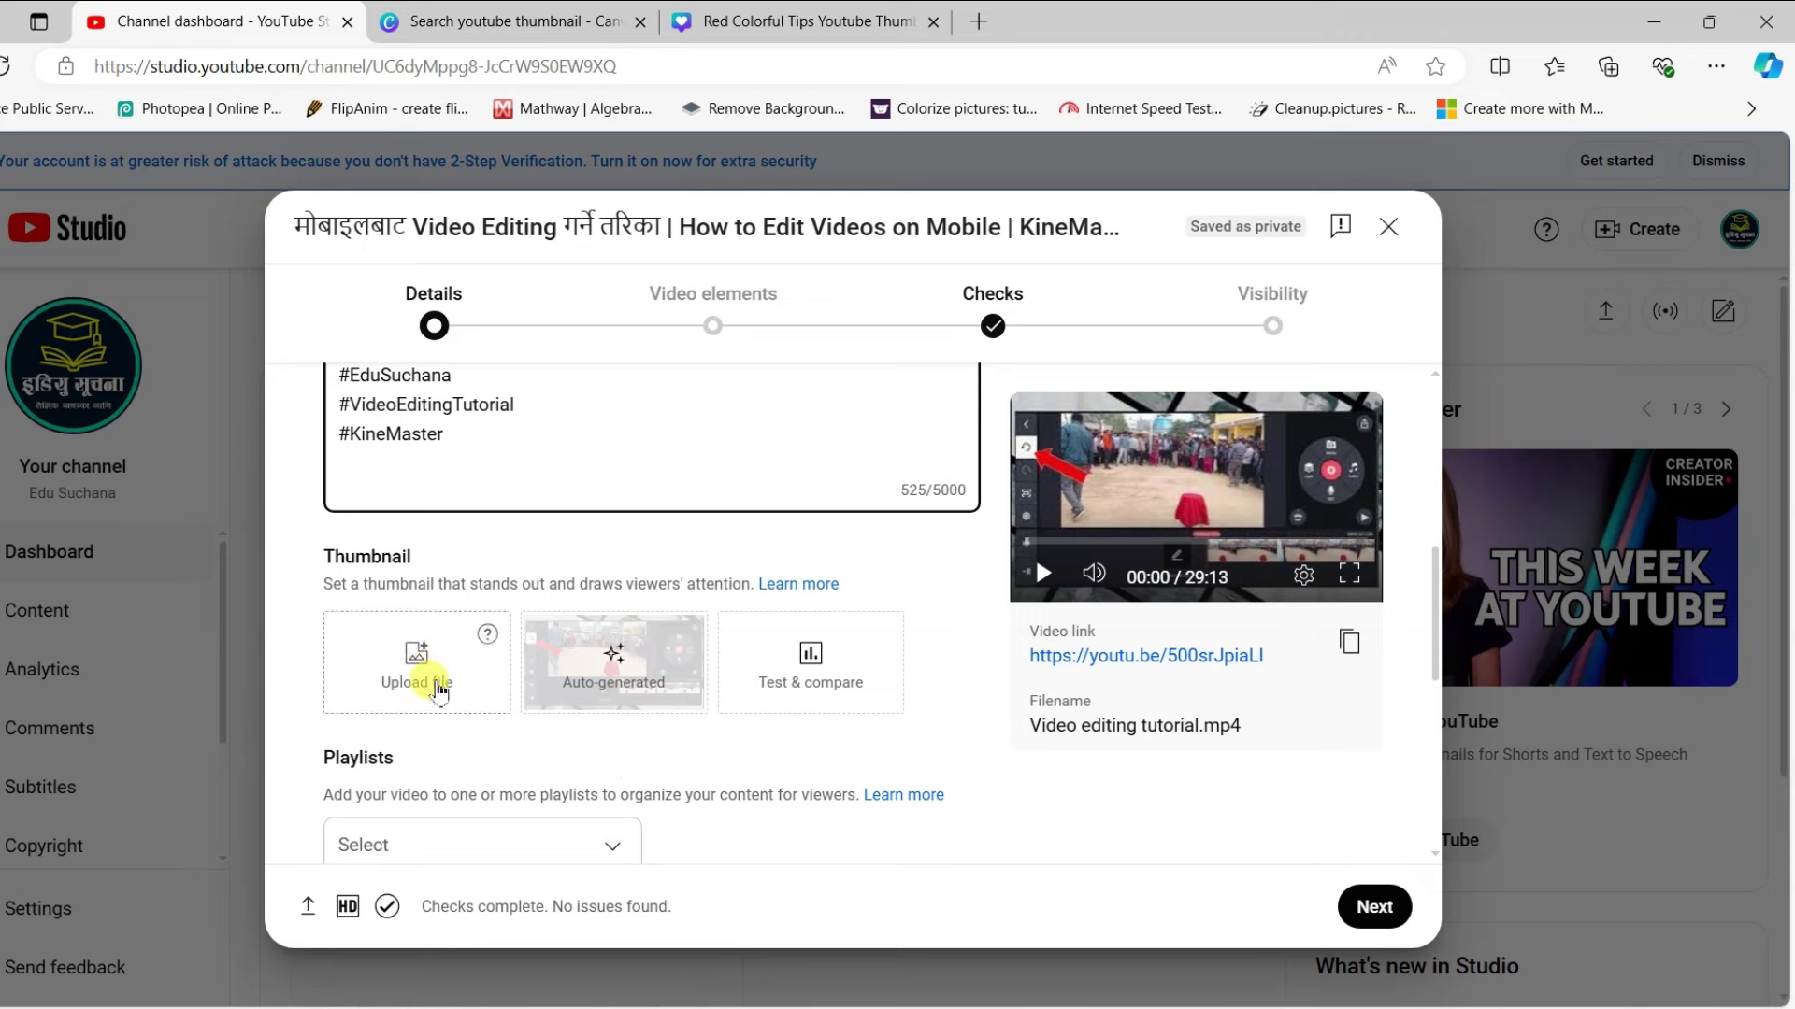
Try to upload Video editing thumbnail.jpg from the Desktop folder as the video's thumbnail.
{"action": "left_click", "coordinate": [443, 688]}
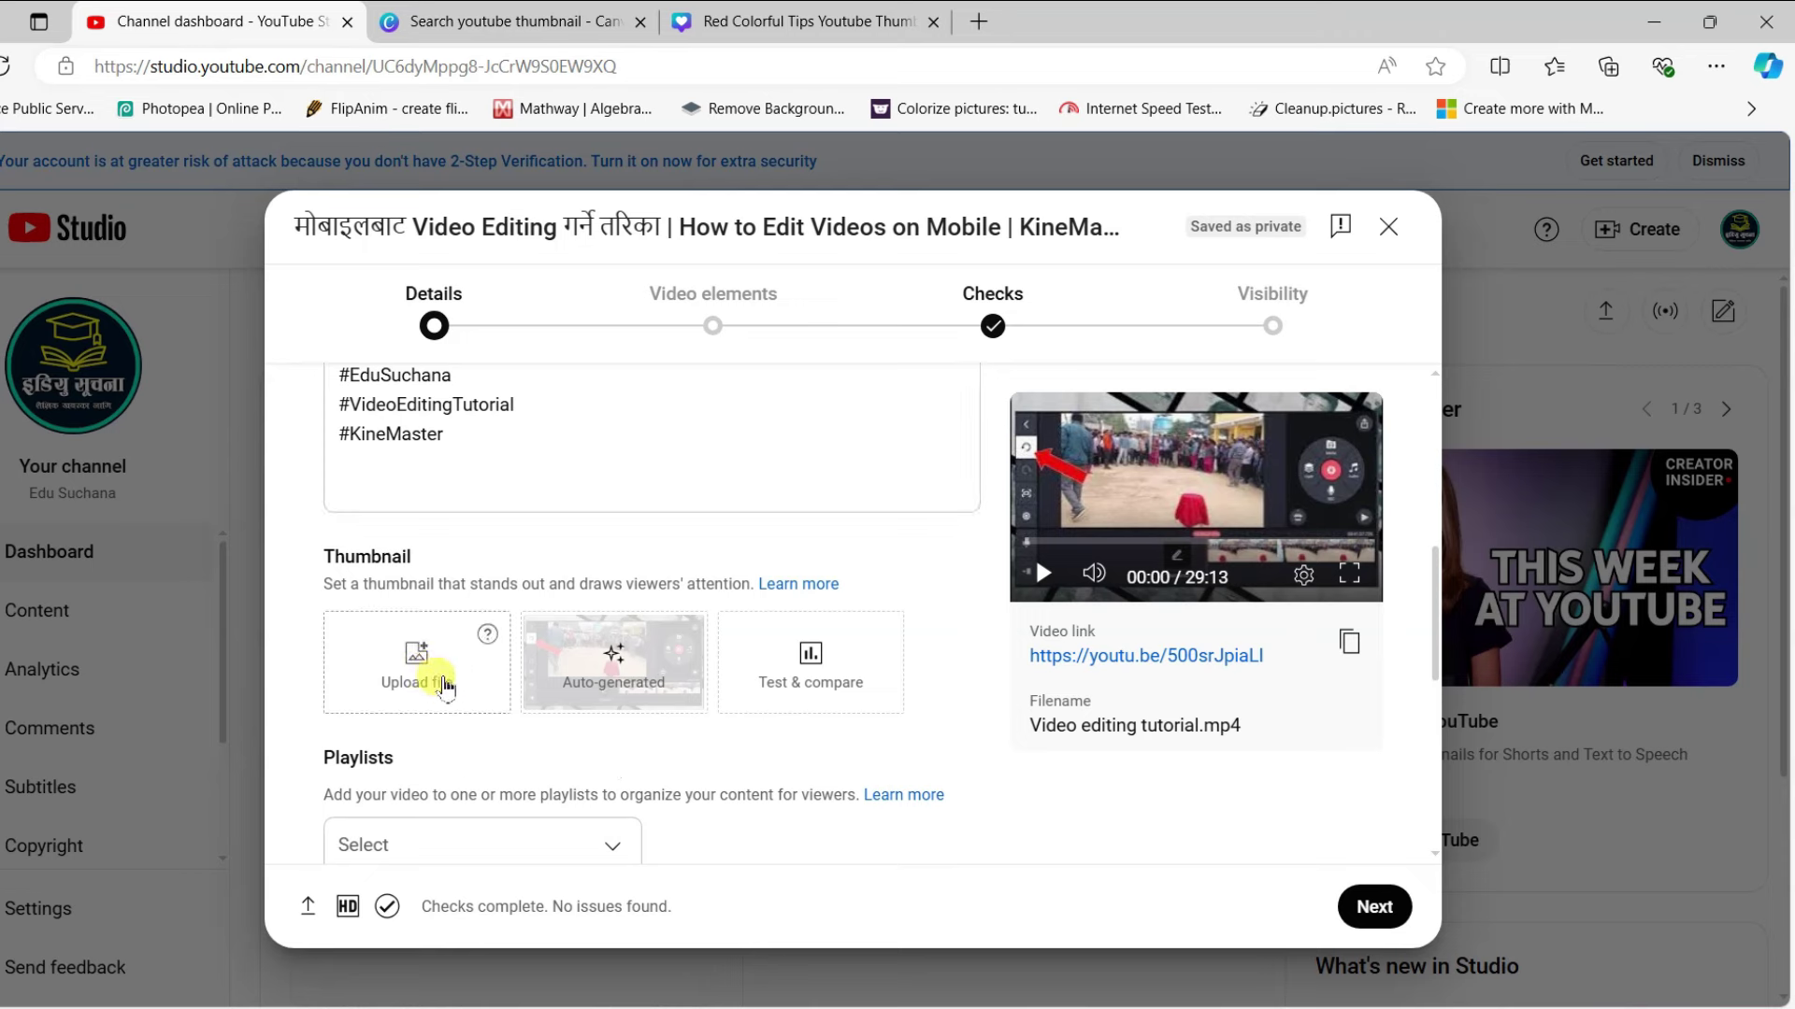
{"action": "left_click", "coordinate": [444, 688]}
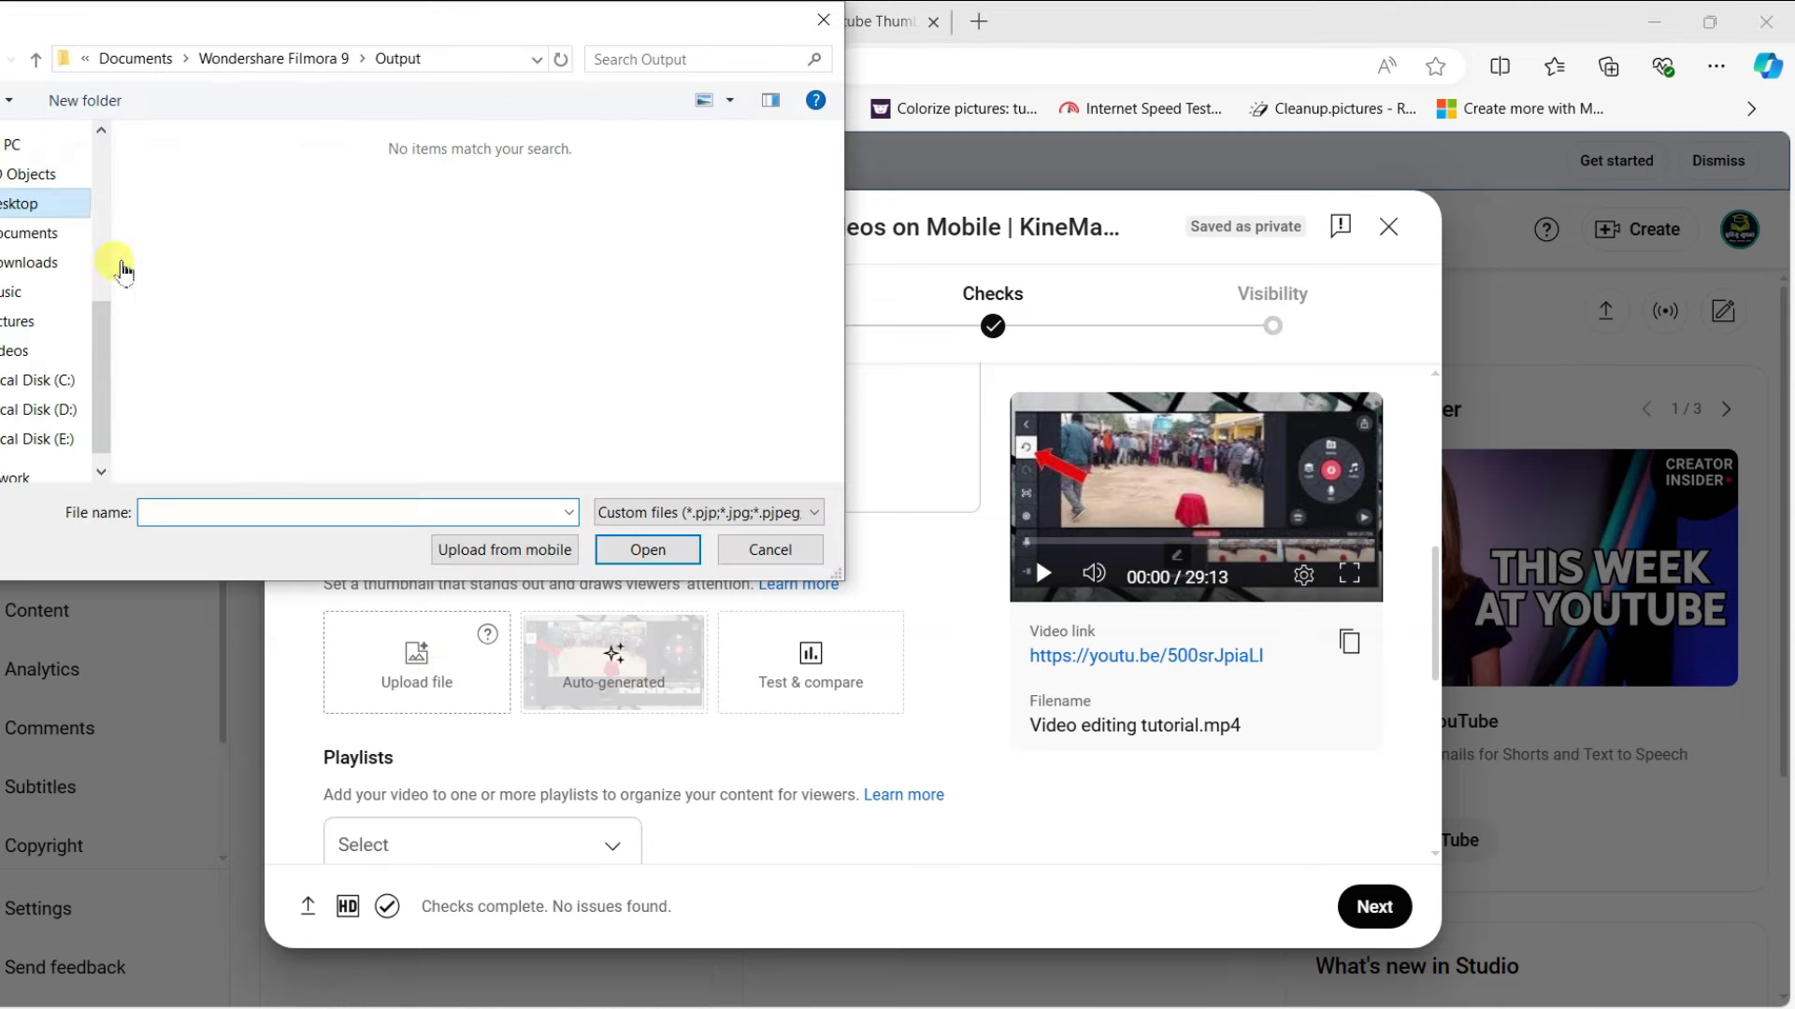
{"action": "left_click", "coordinate": [335, 329]}
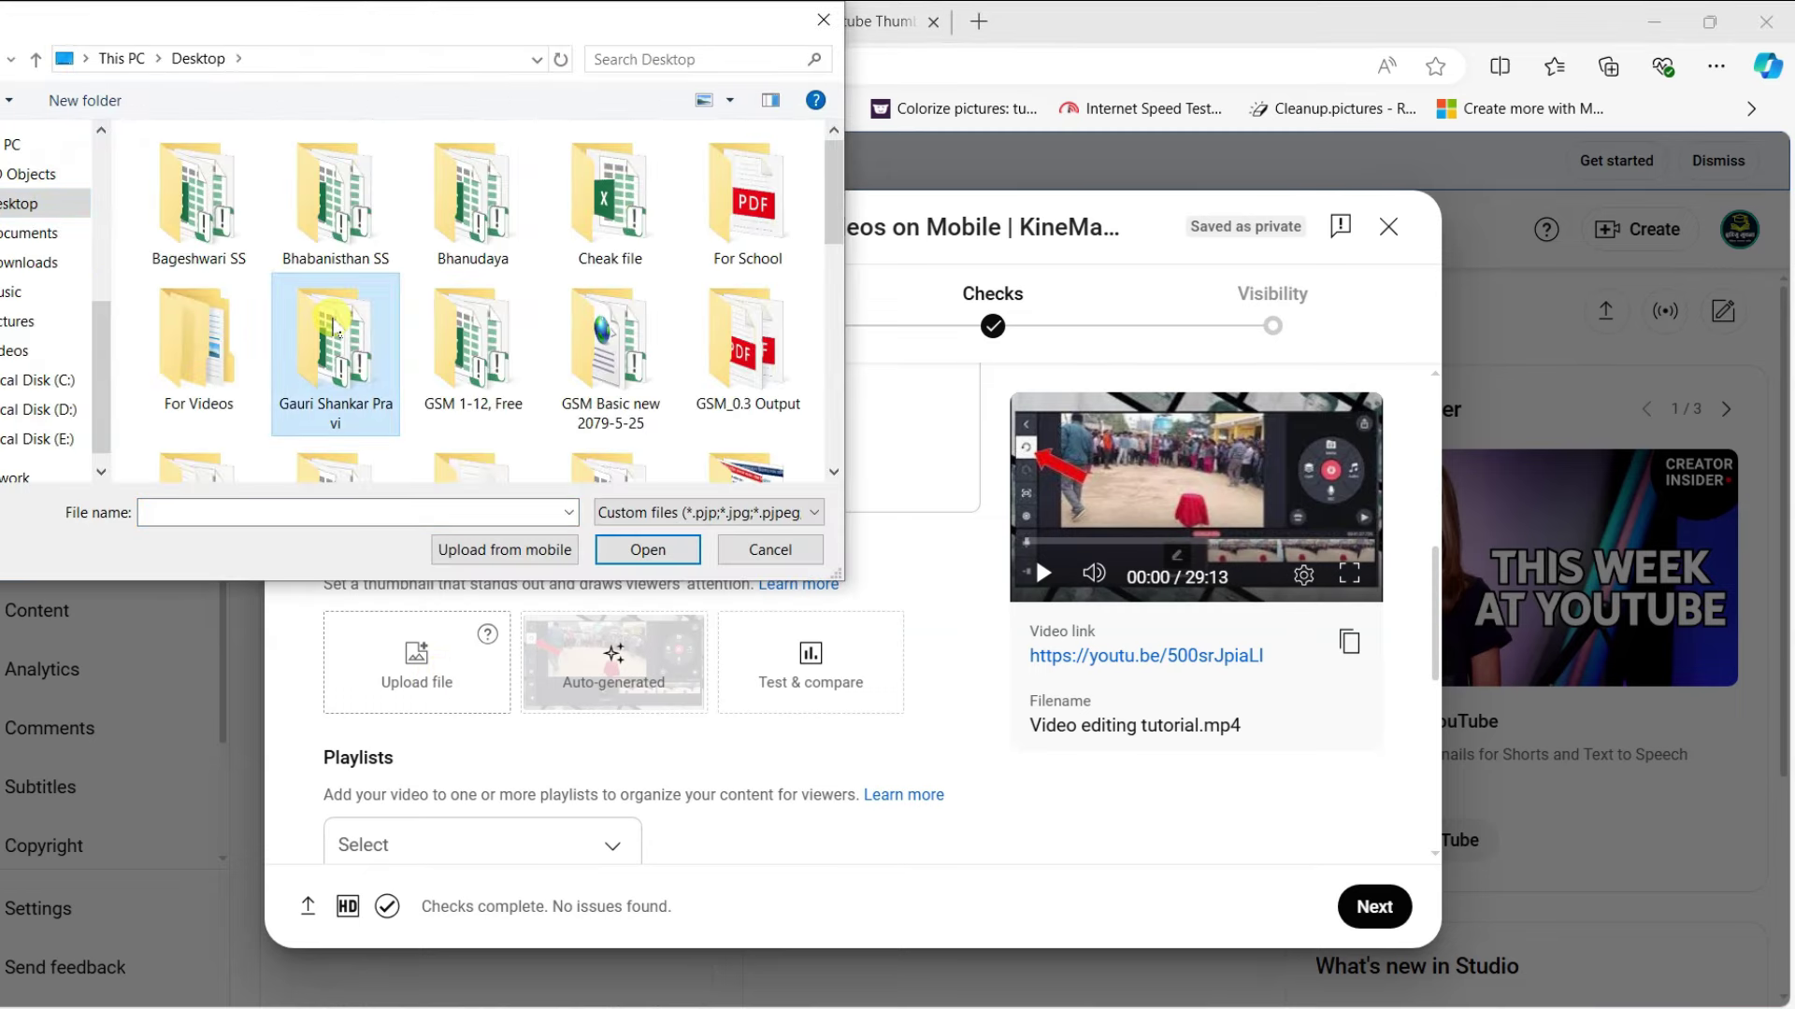
{"action": "key", "text": "v"}
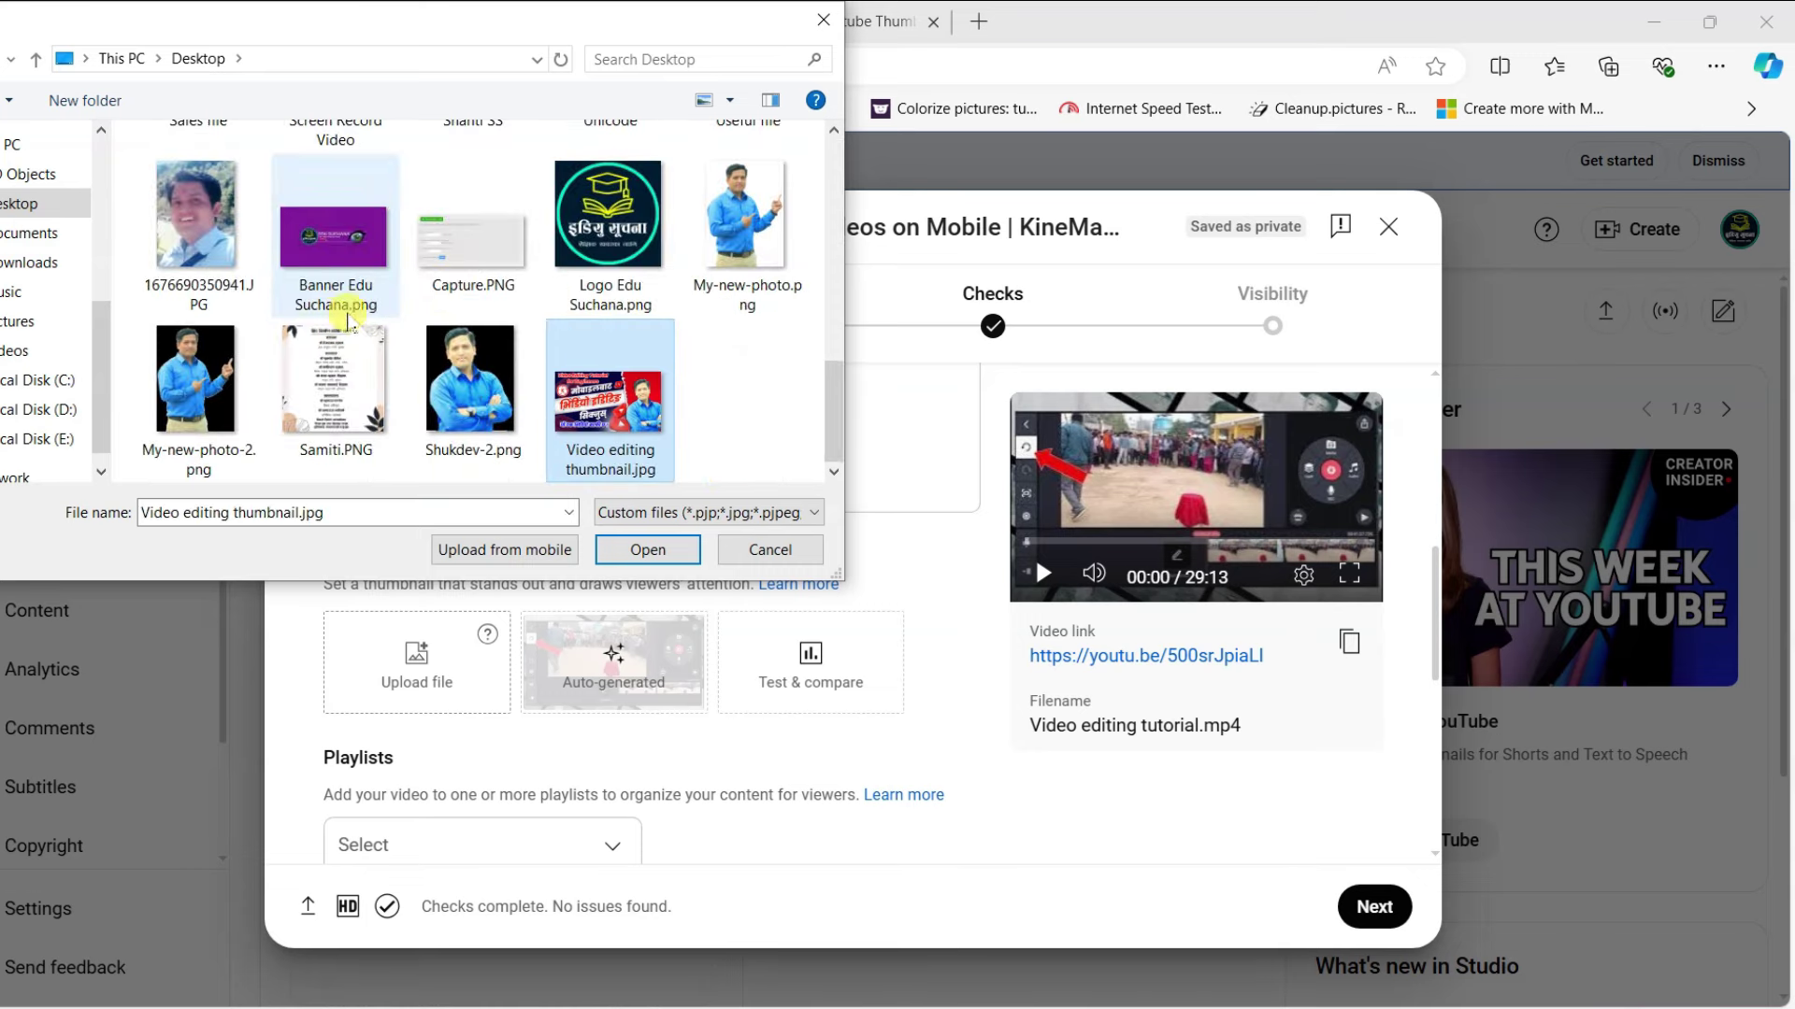
{"action": "left_click", "coordinate": [644, 551]}
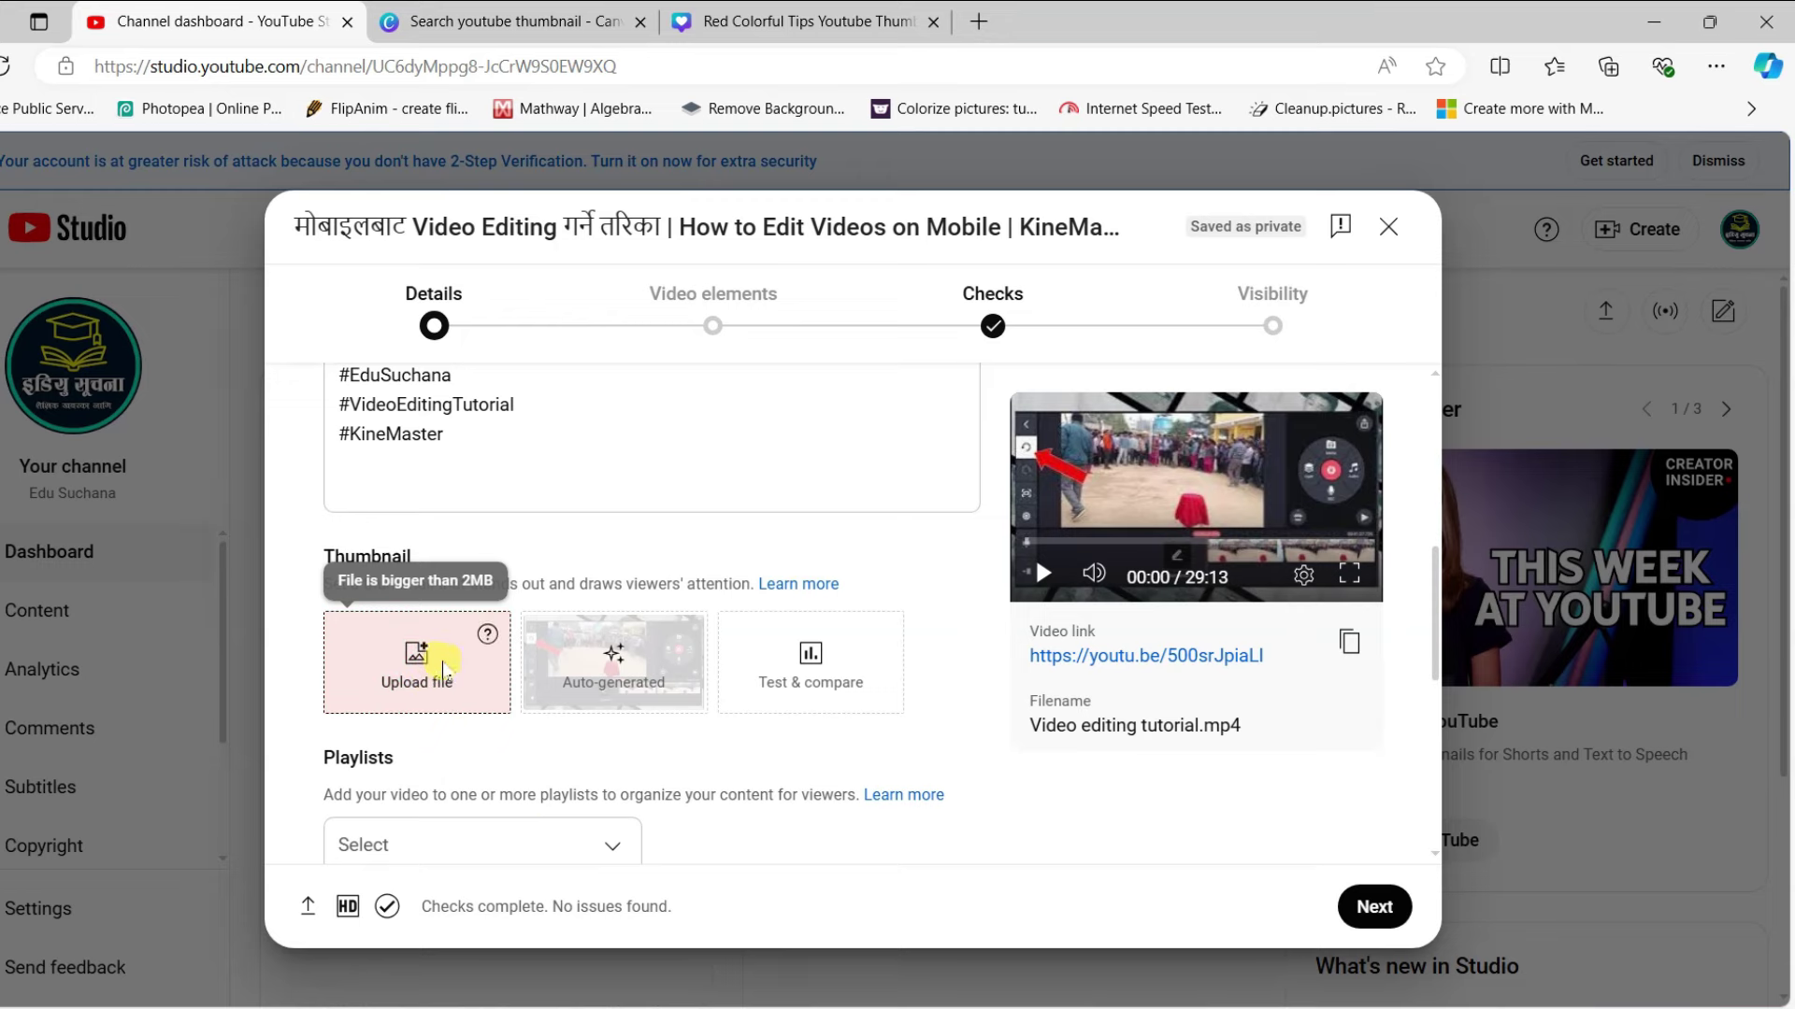
Choose Video editing thumbnail.jpg from the Desktop folder again and set it as the video's custom thumbnail.
{"action": "left_click", "coordinate": [443, 667]}
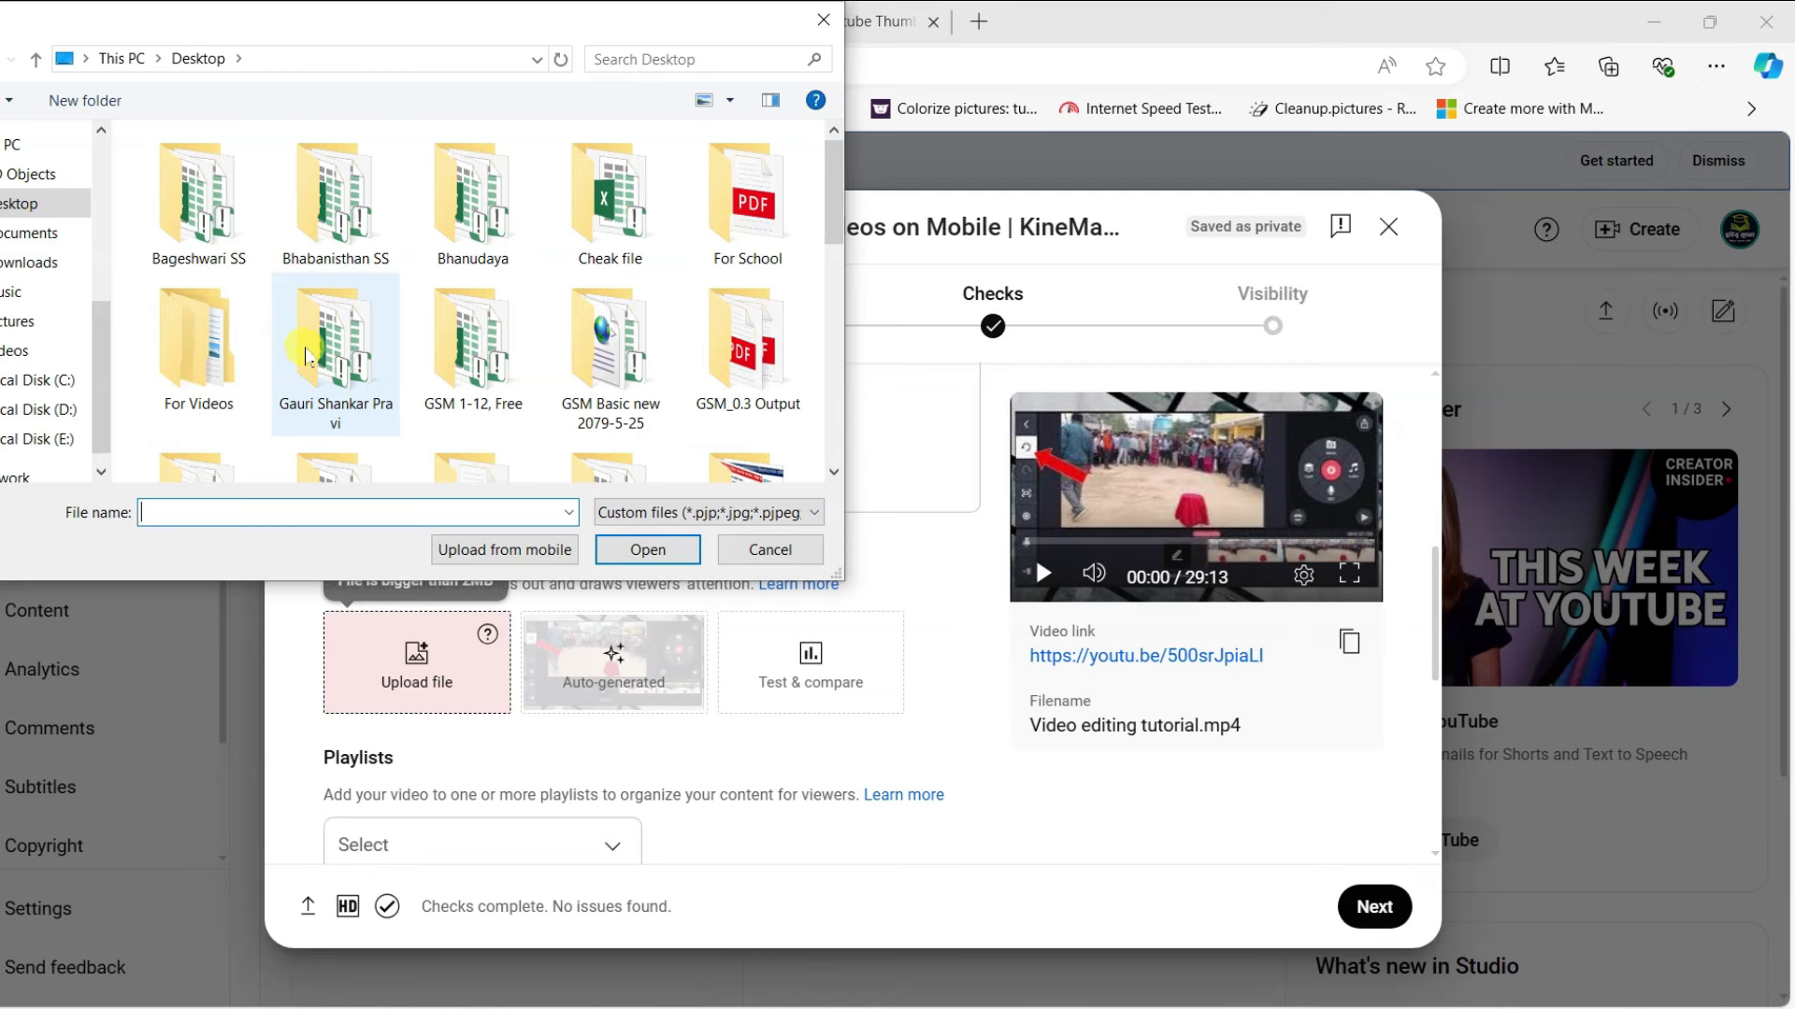
{"action": "scroll", "coordinate": [309, 355], "scroll_direction": "down", "scroll_amount": 5}
{"action": "left_click", "coordinate": [590, 446]}
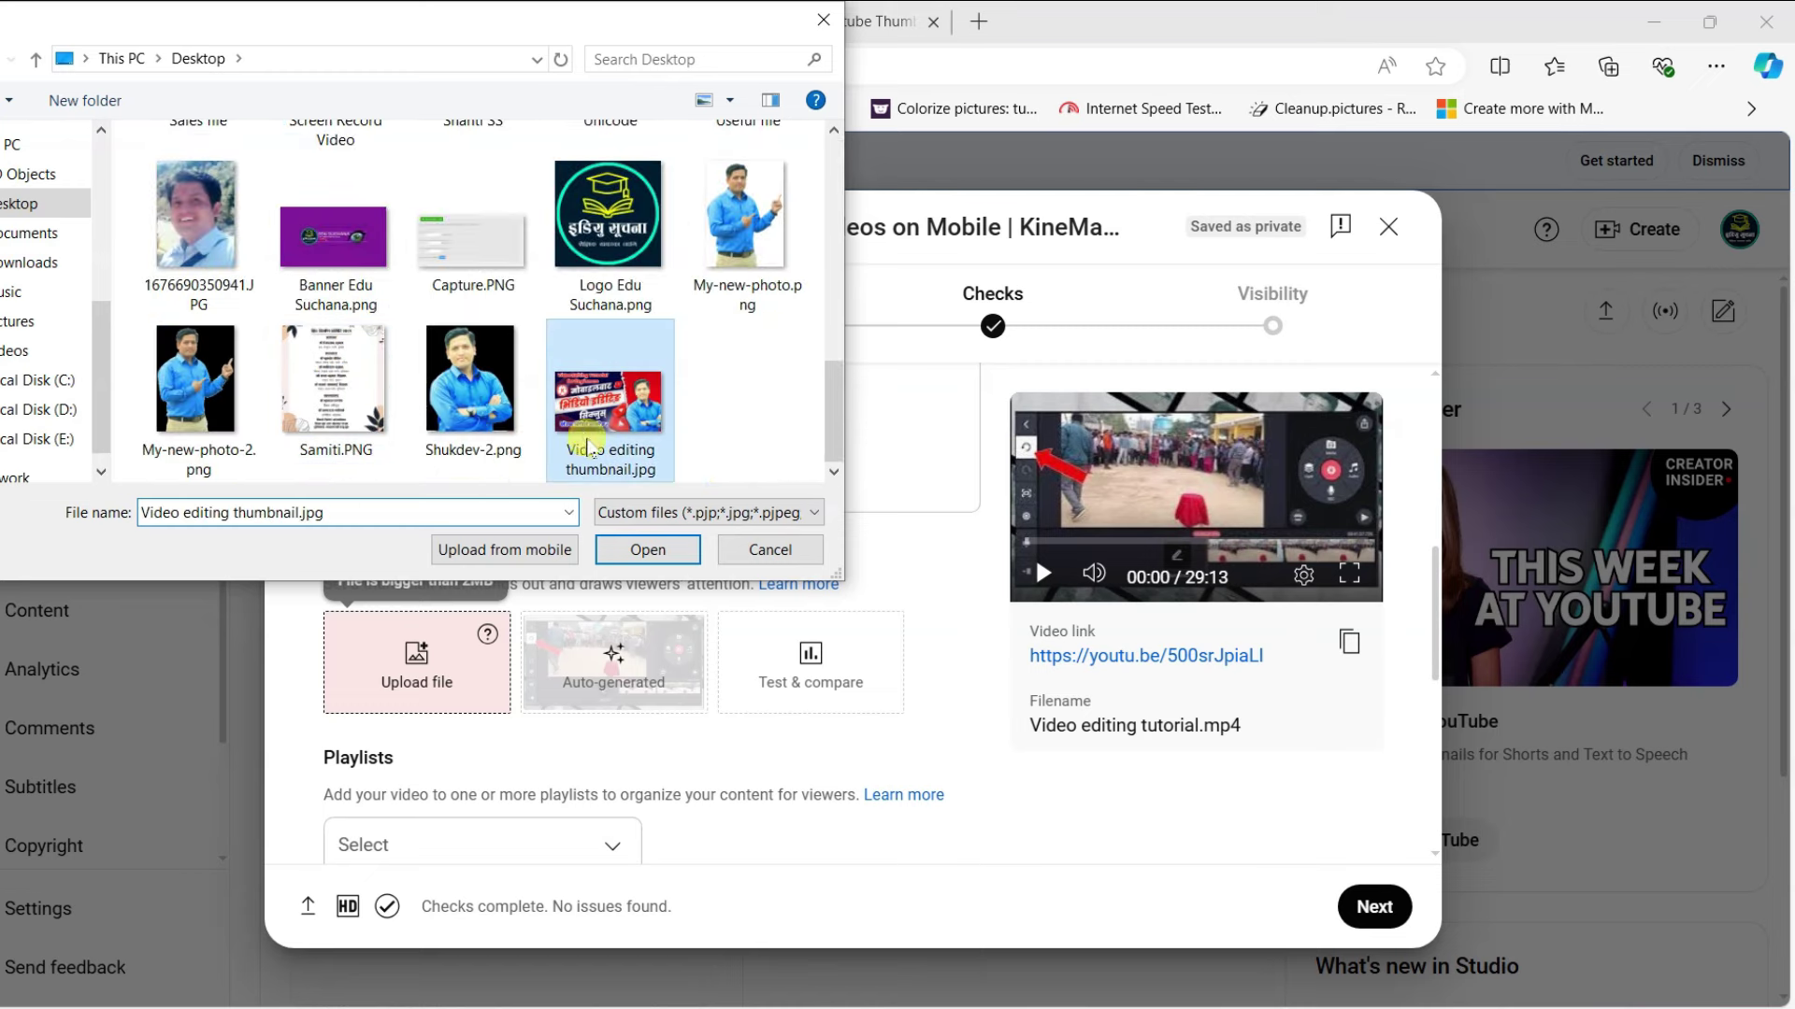
{"action": "left_click", "coordinate": [645, 550]}
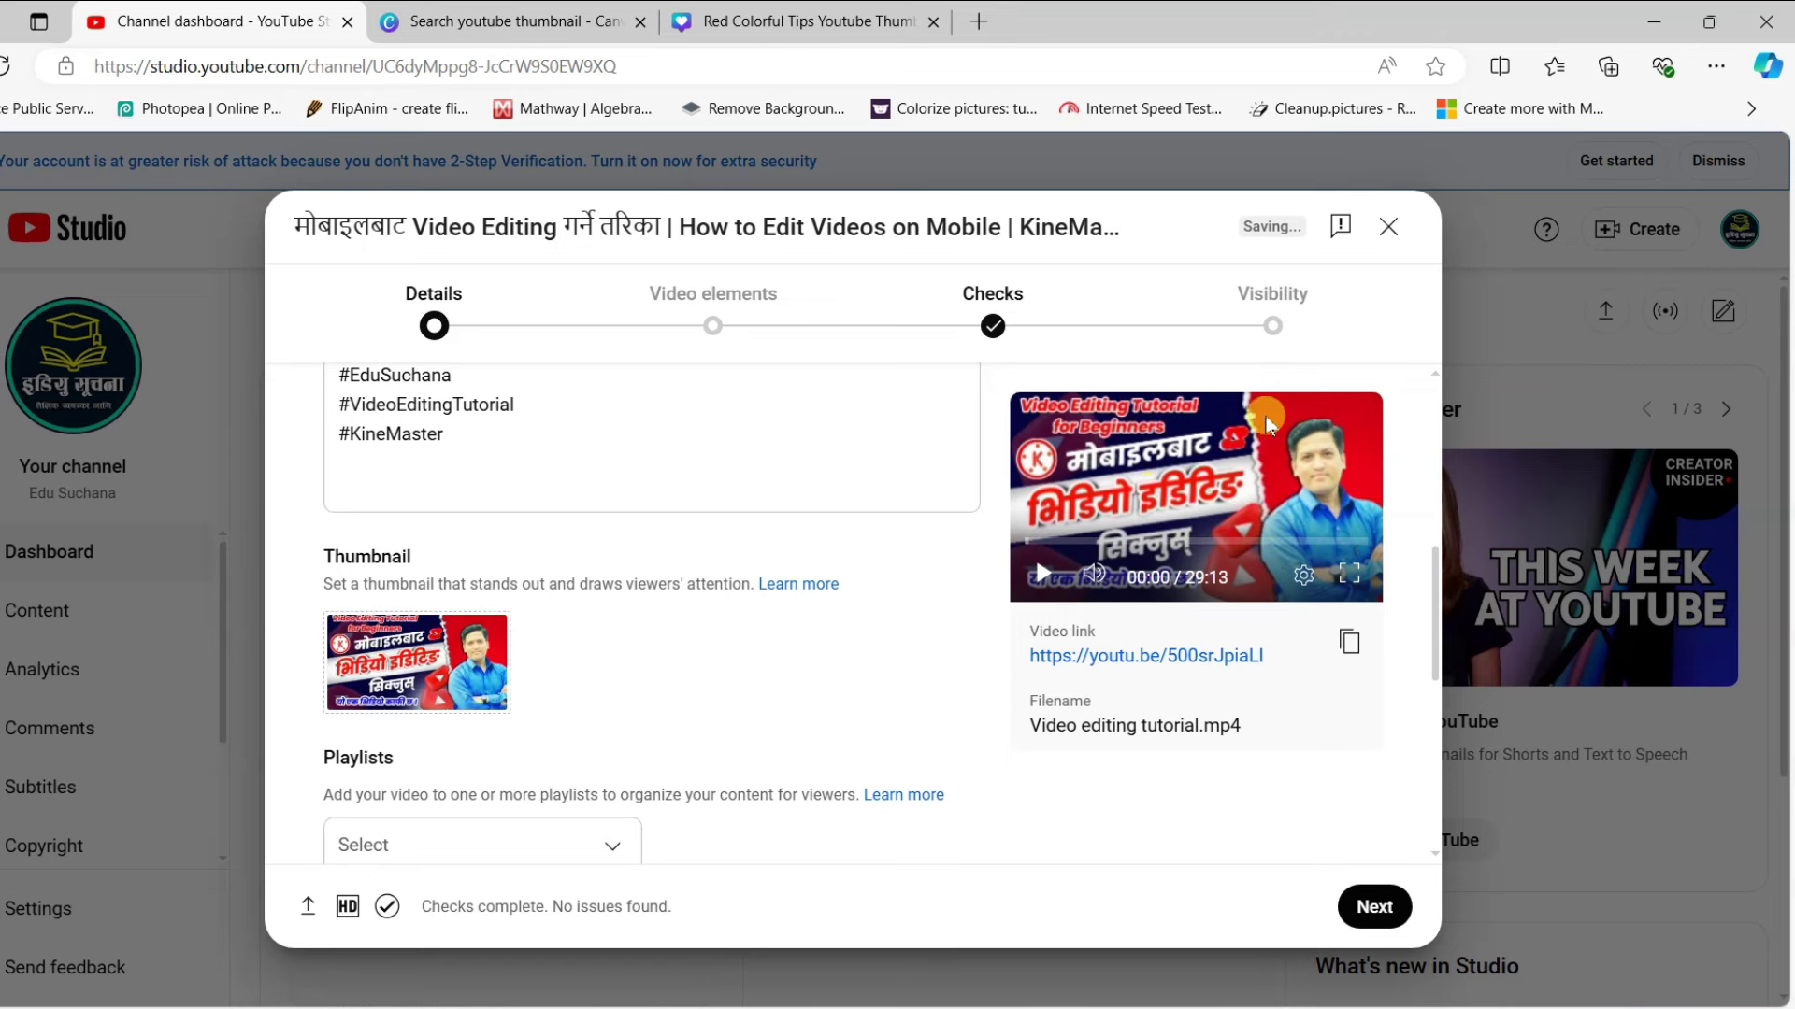
Create a public playlist titled "YouTube" without a description, assign the video to it, and recheck the playlist selection.
{"action": "mouse_move", "coordinate": [512, 716]}
{"action": "scroll", "coordinate": [586, 755], "scroll_direction": "down", "scroll_amount": 3}
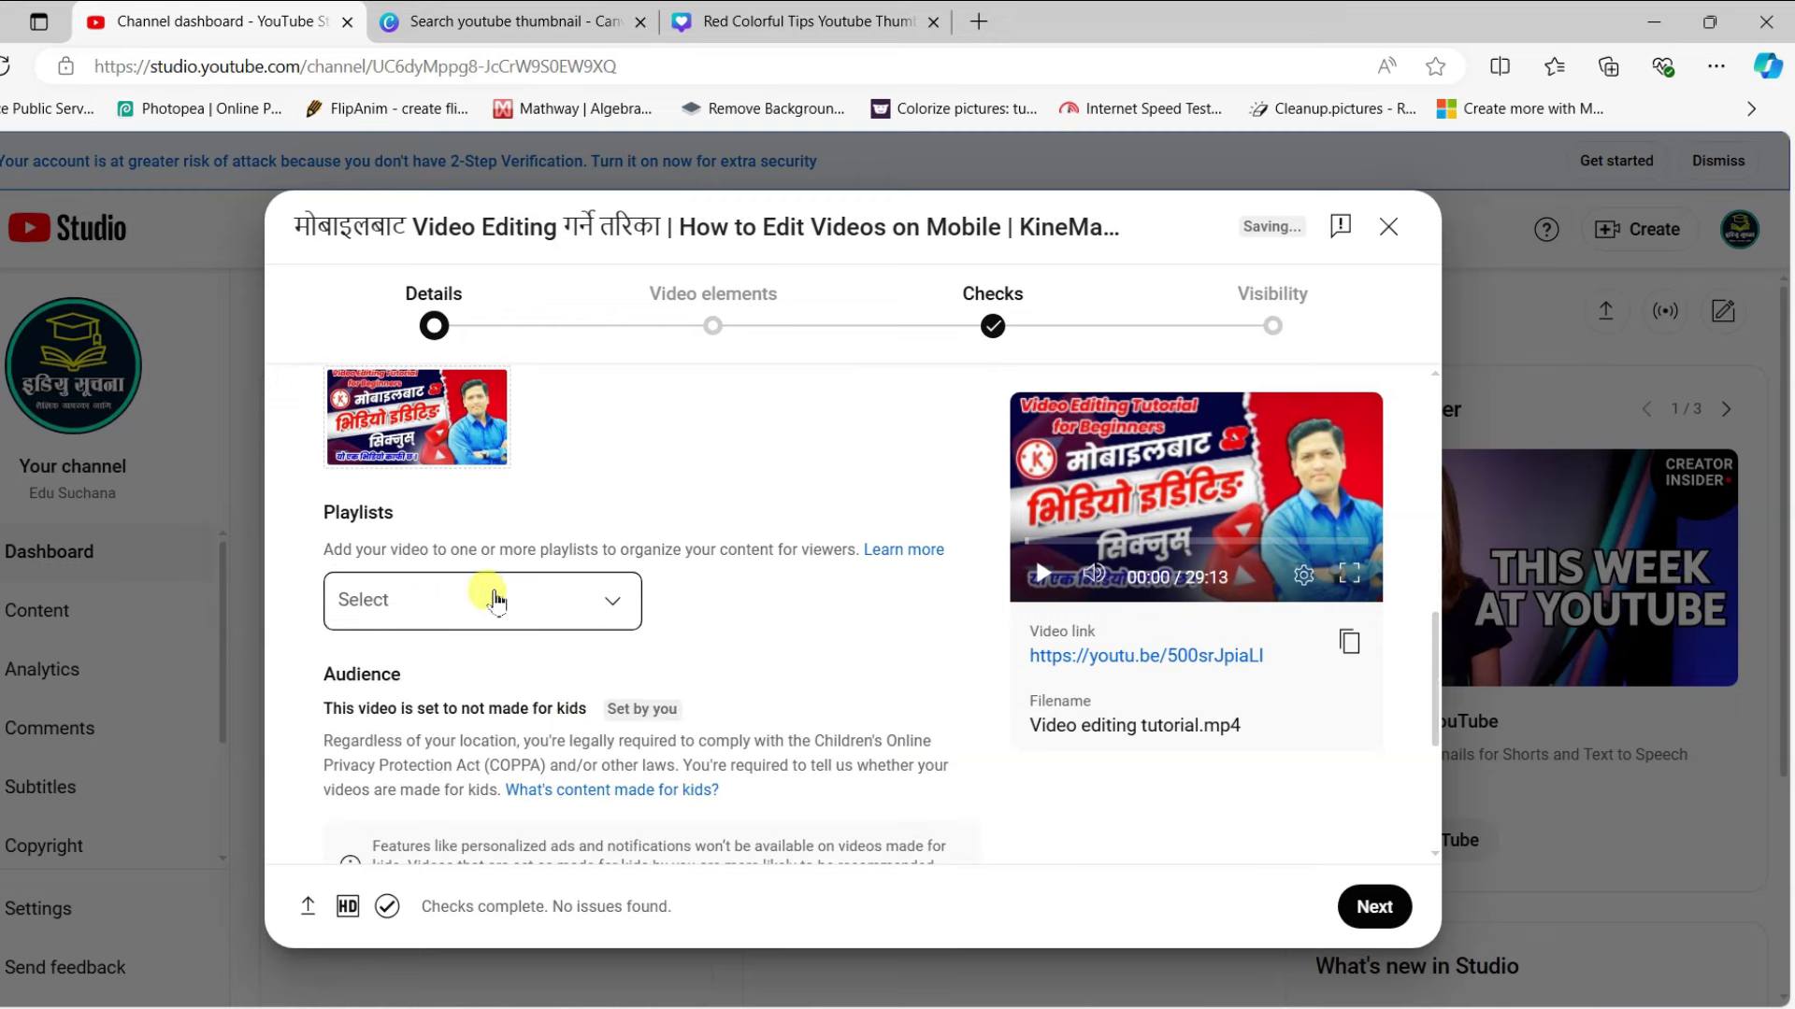
{"action": "left_click", "coordinate": [617, 605]}
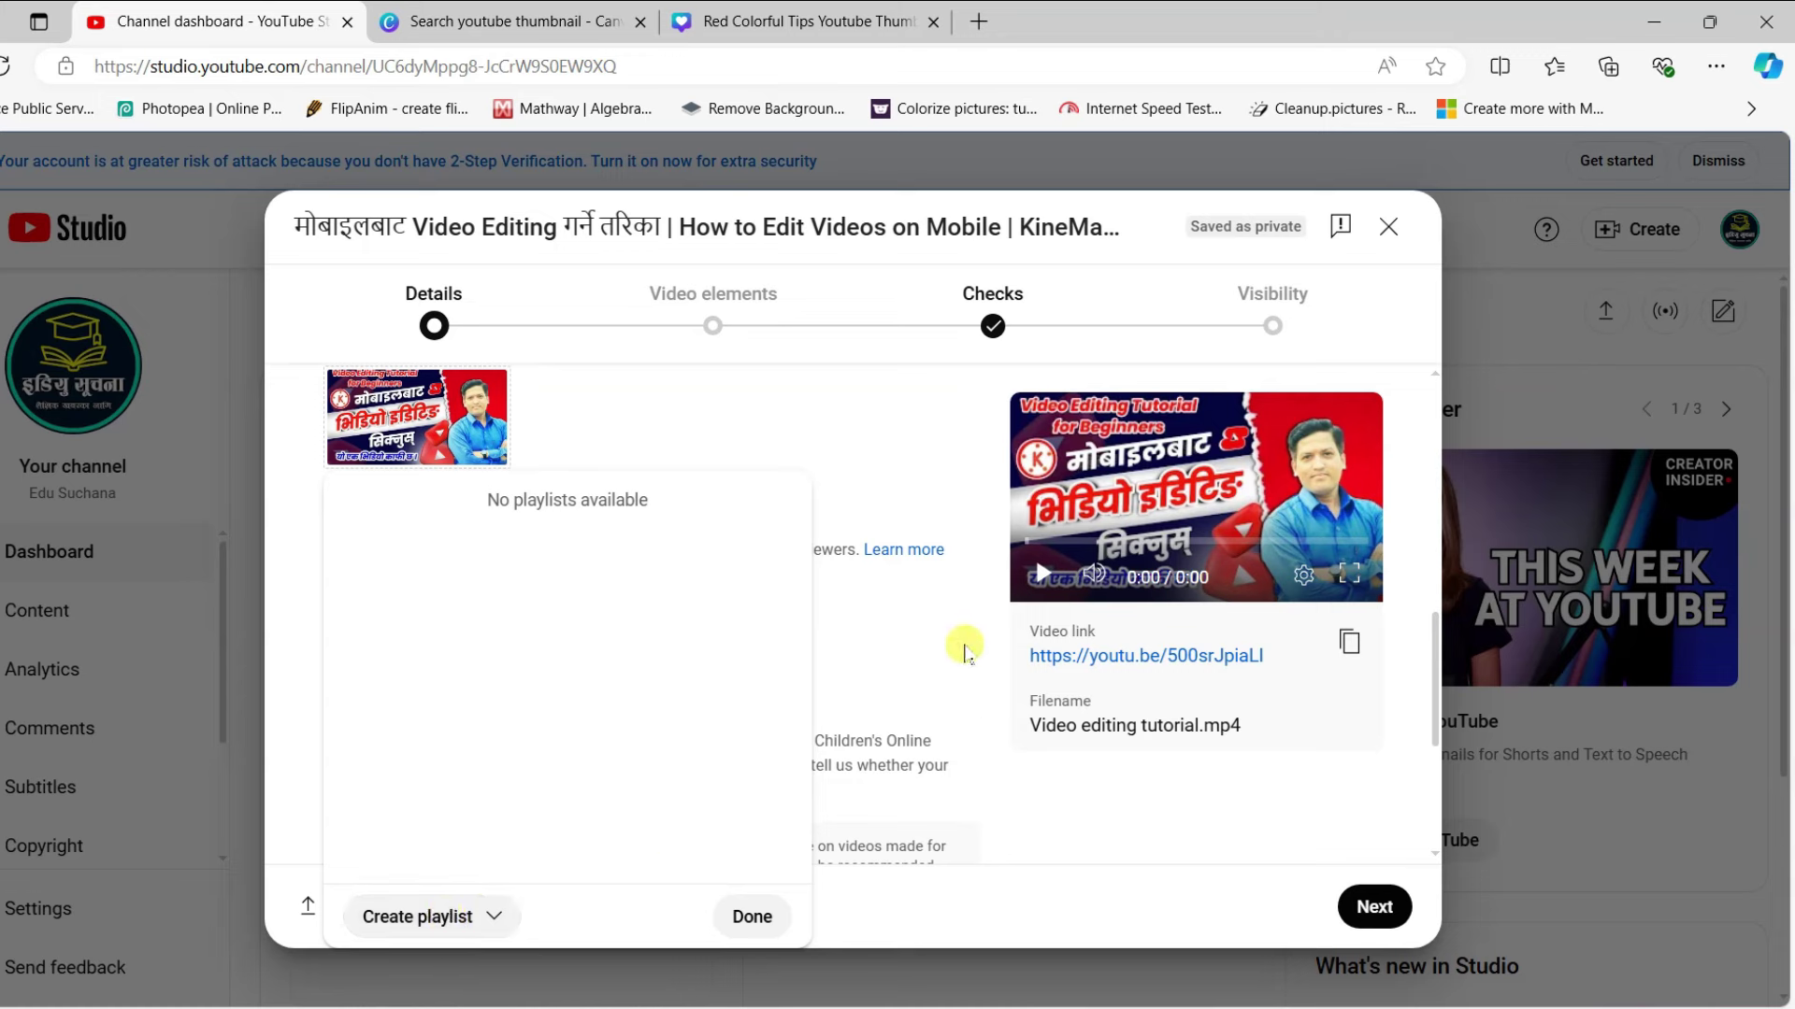
{"action": "left_click", "coordinate": [1304, 781]}
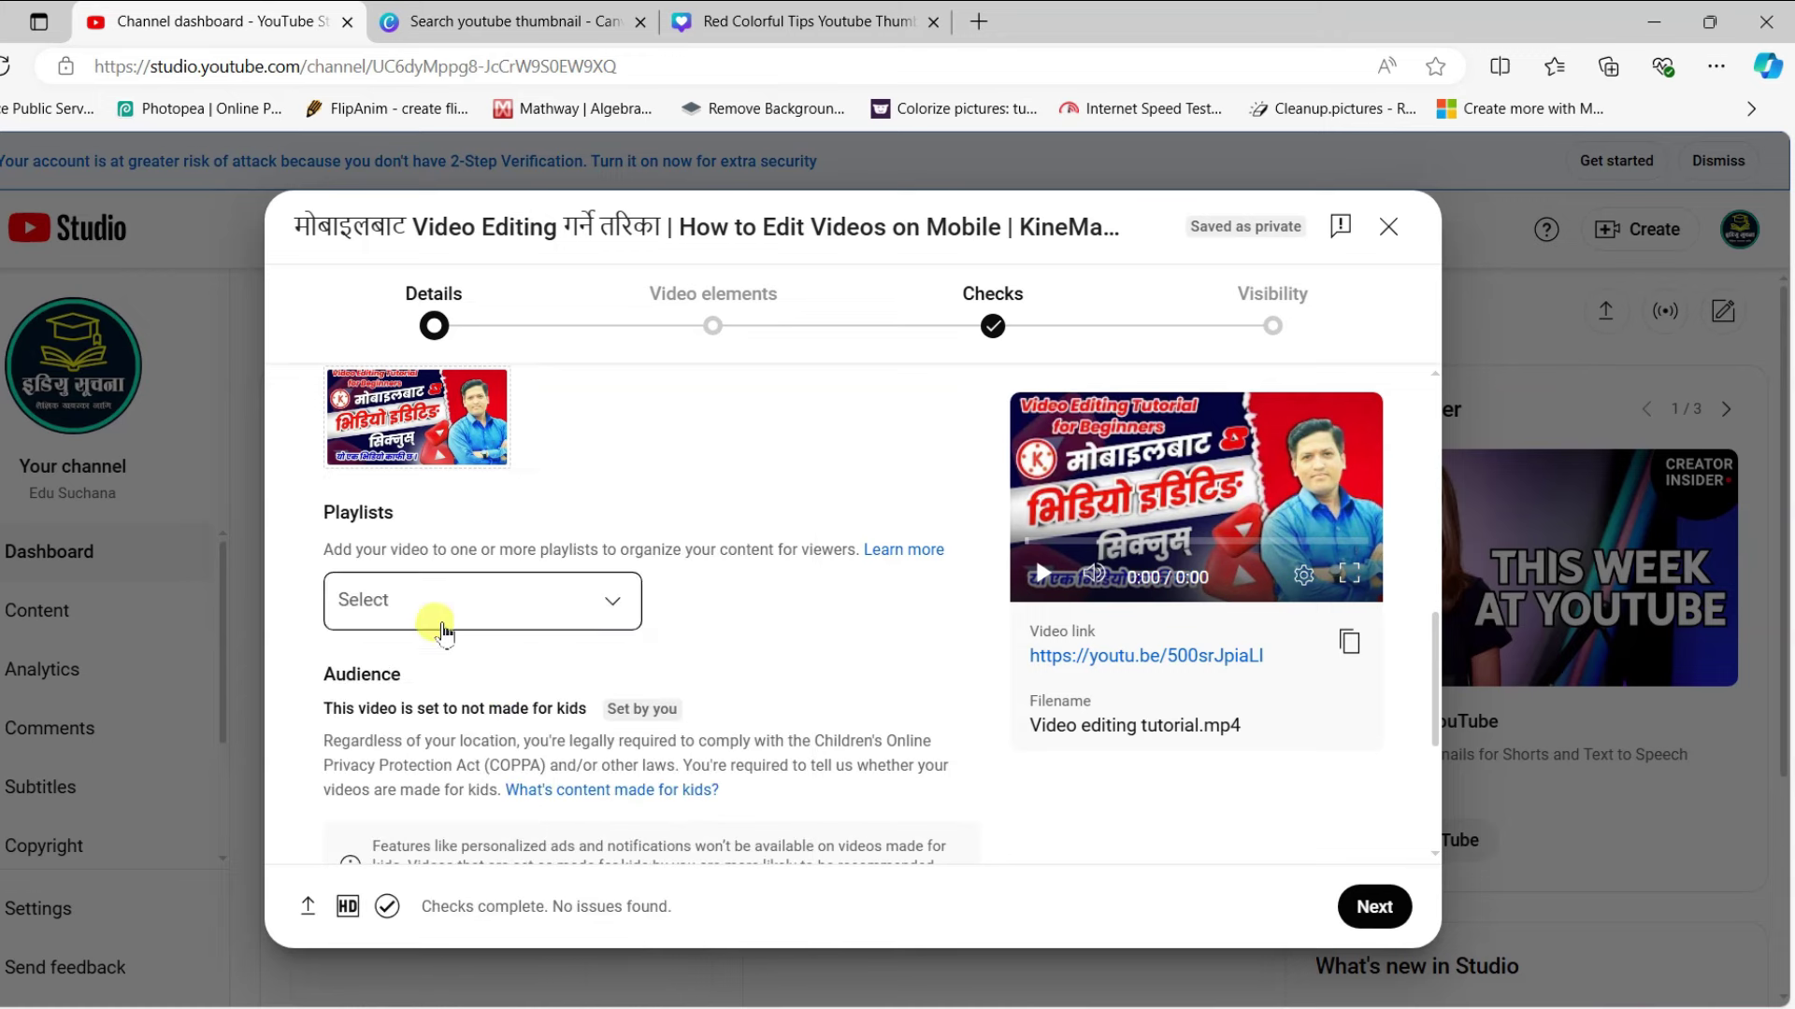
{"action": "left_click", "coordinate": [610, 594]}
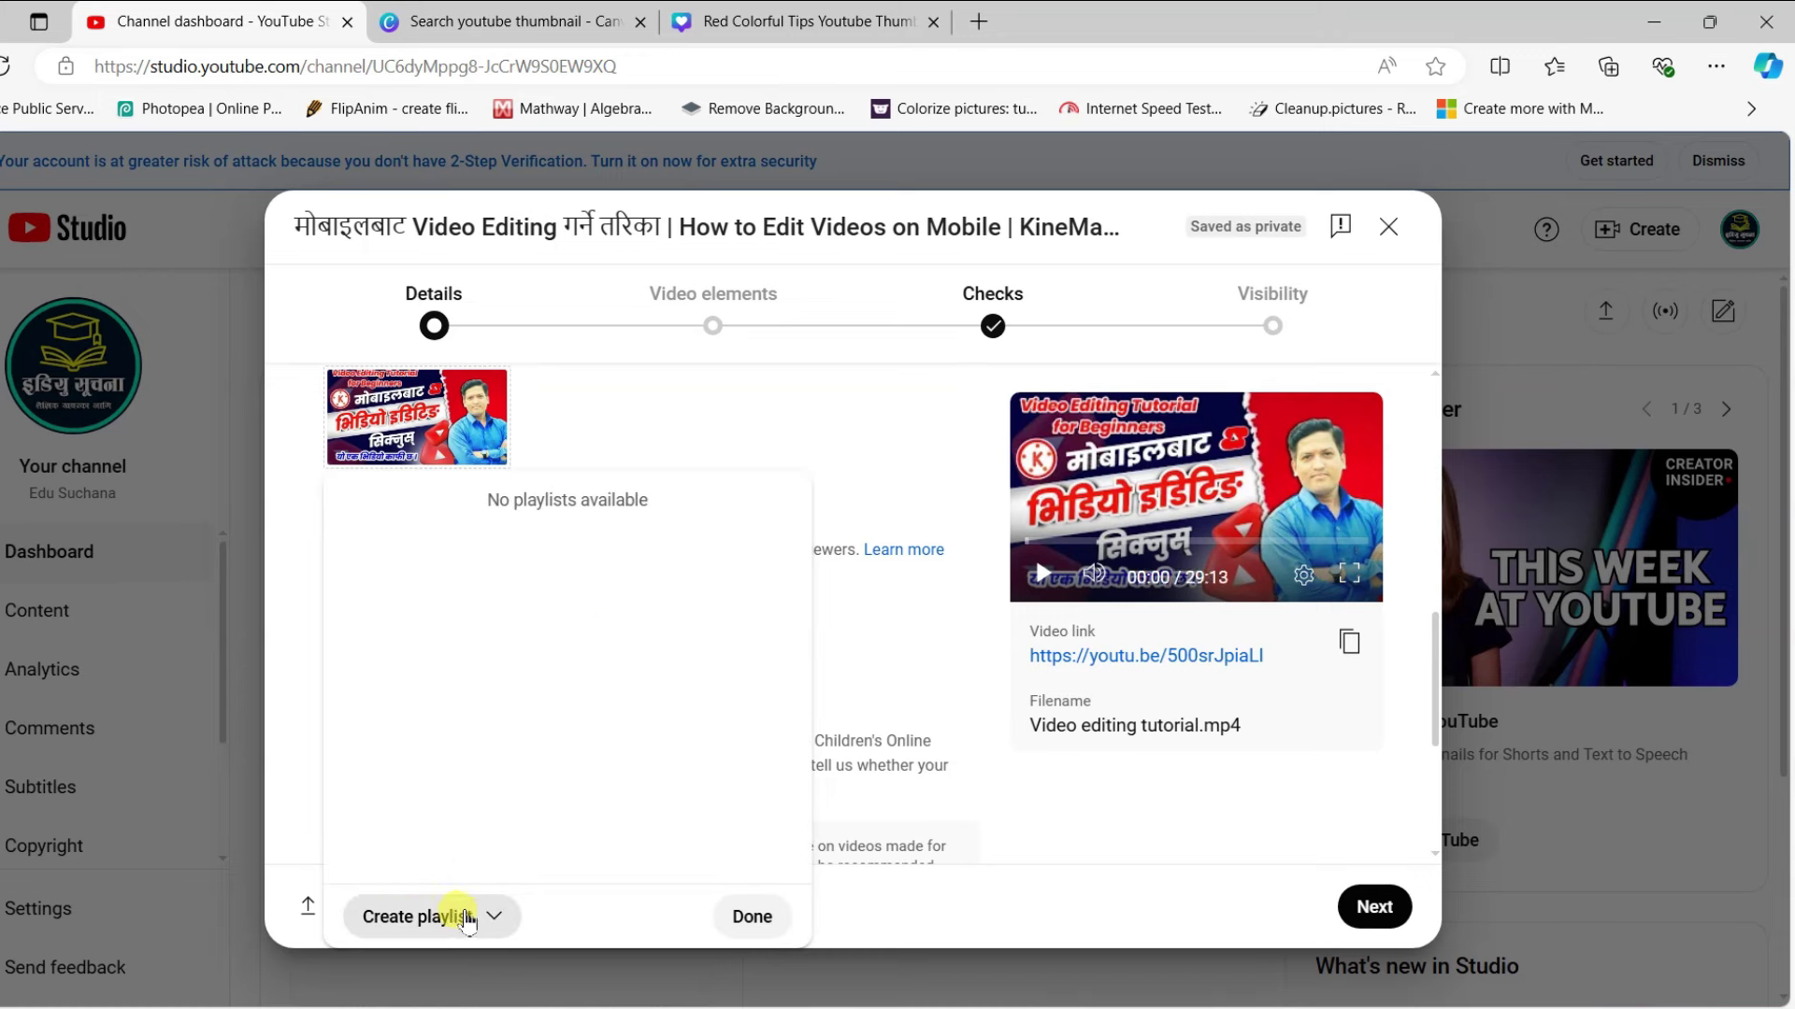
{"action": "left_click", "coordinate": [467, 918]}
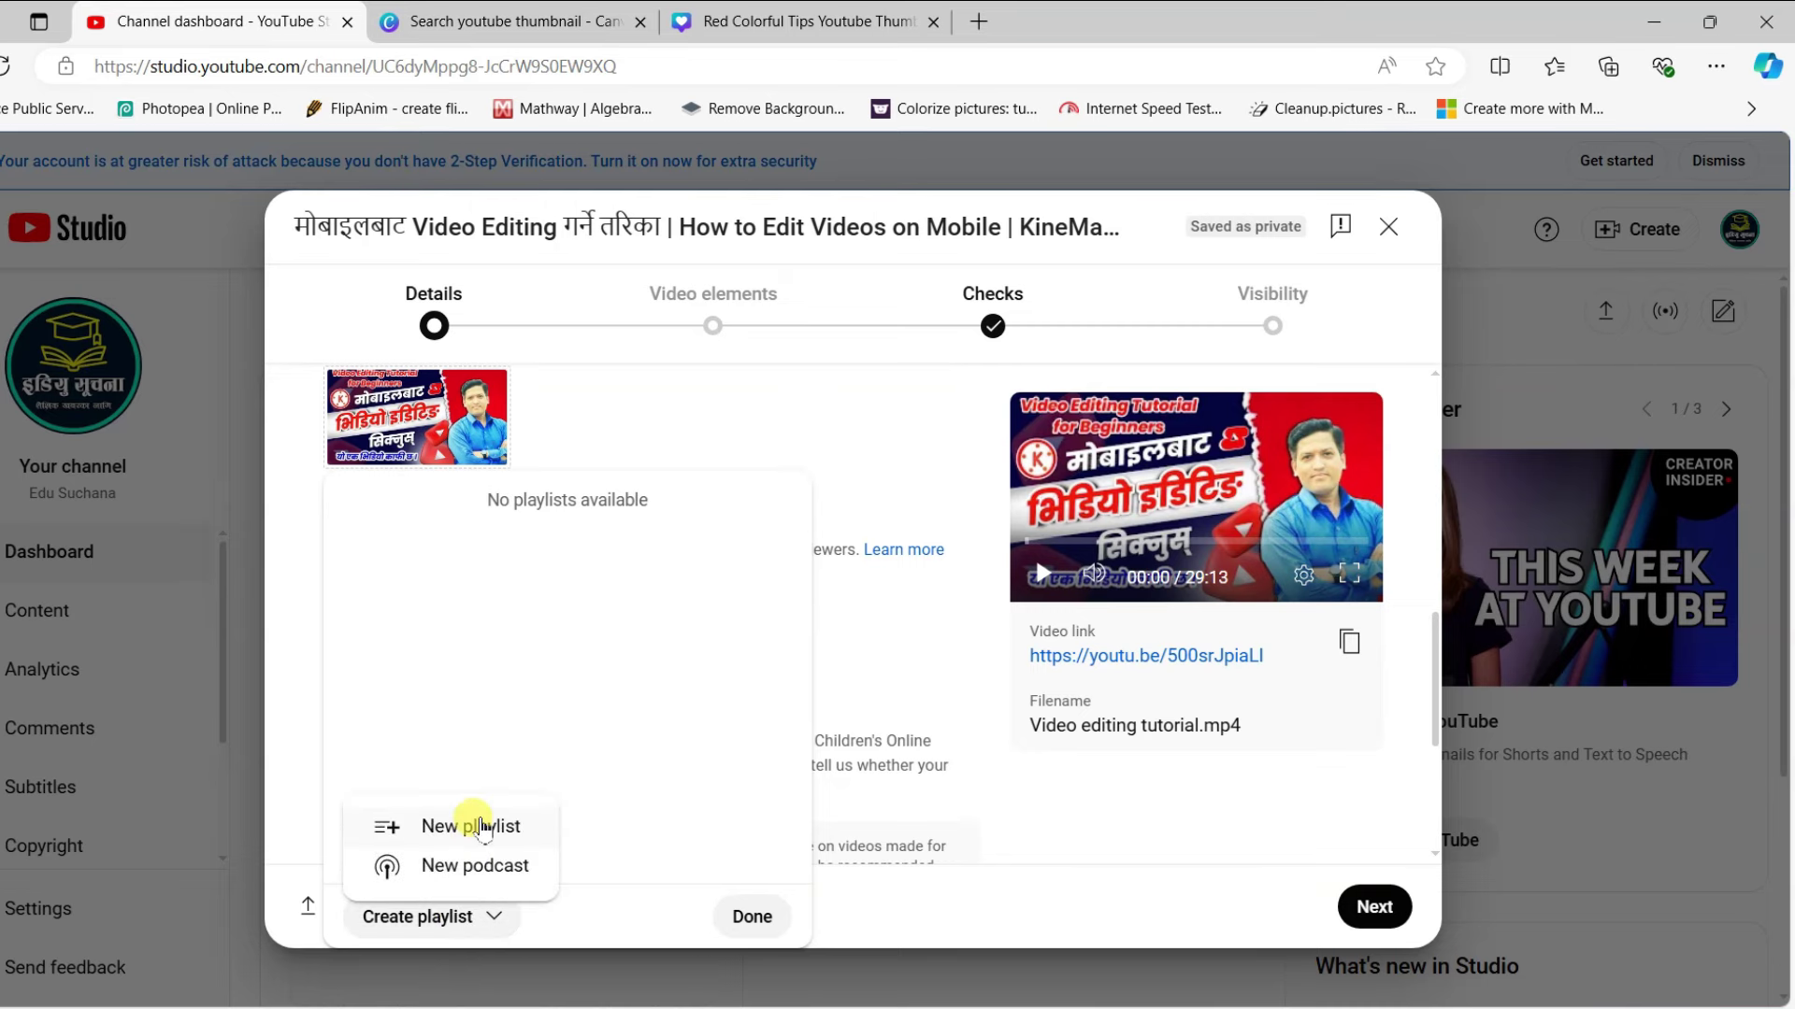
{"action": "left_click", "coordinate": [477, 826]}
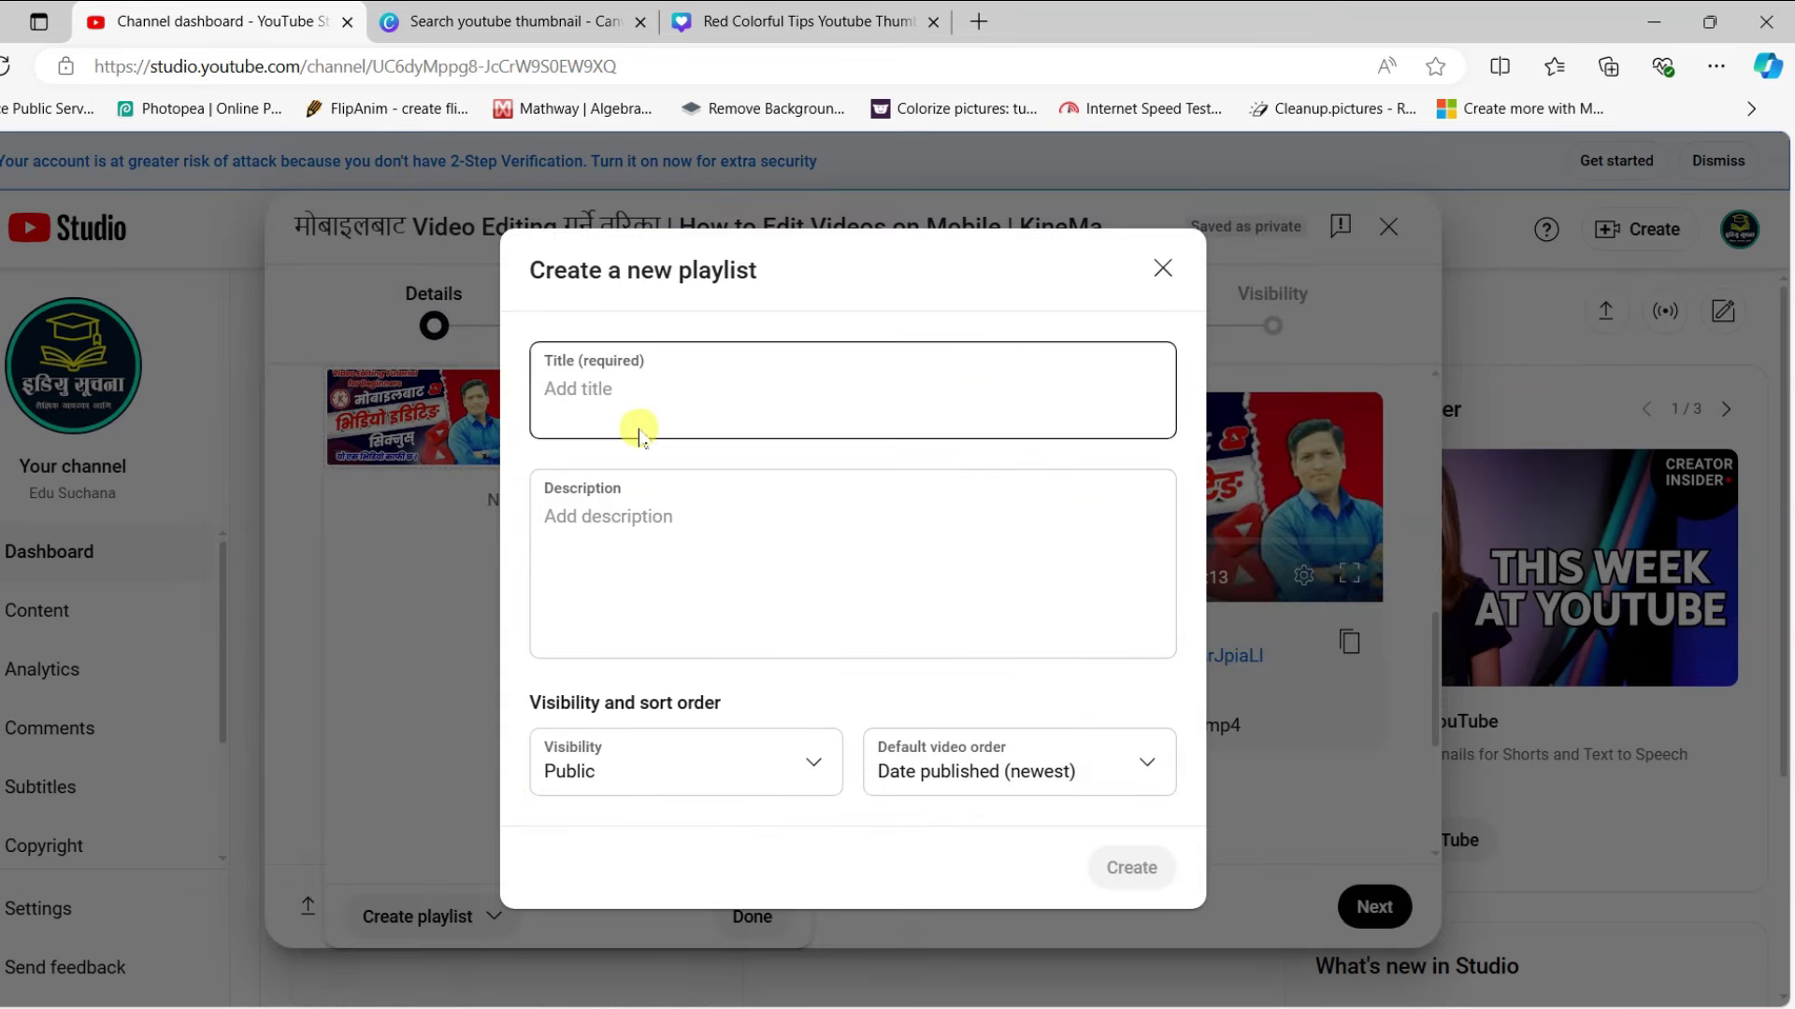
{"action": "left_click", "coordinate": [628, 381]}
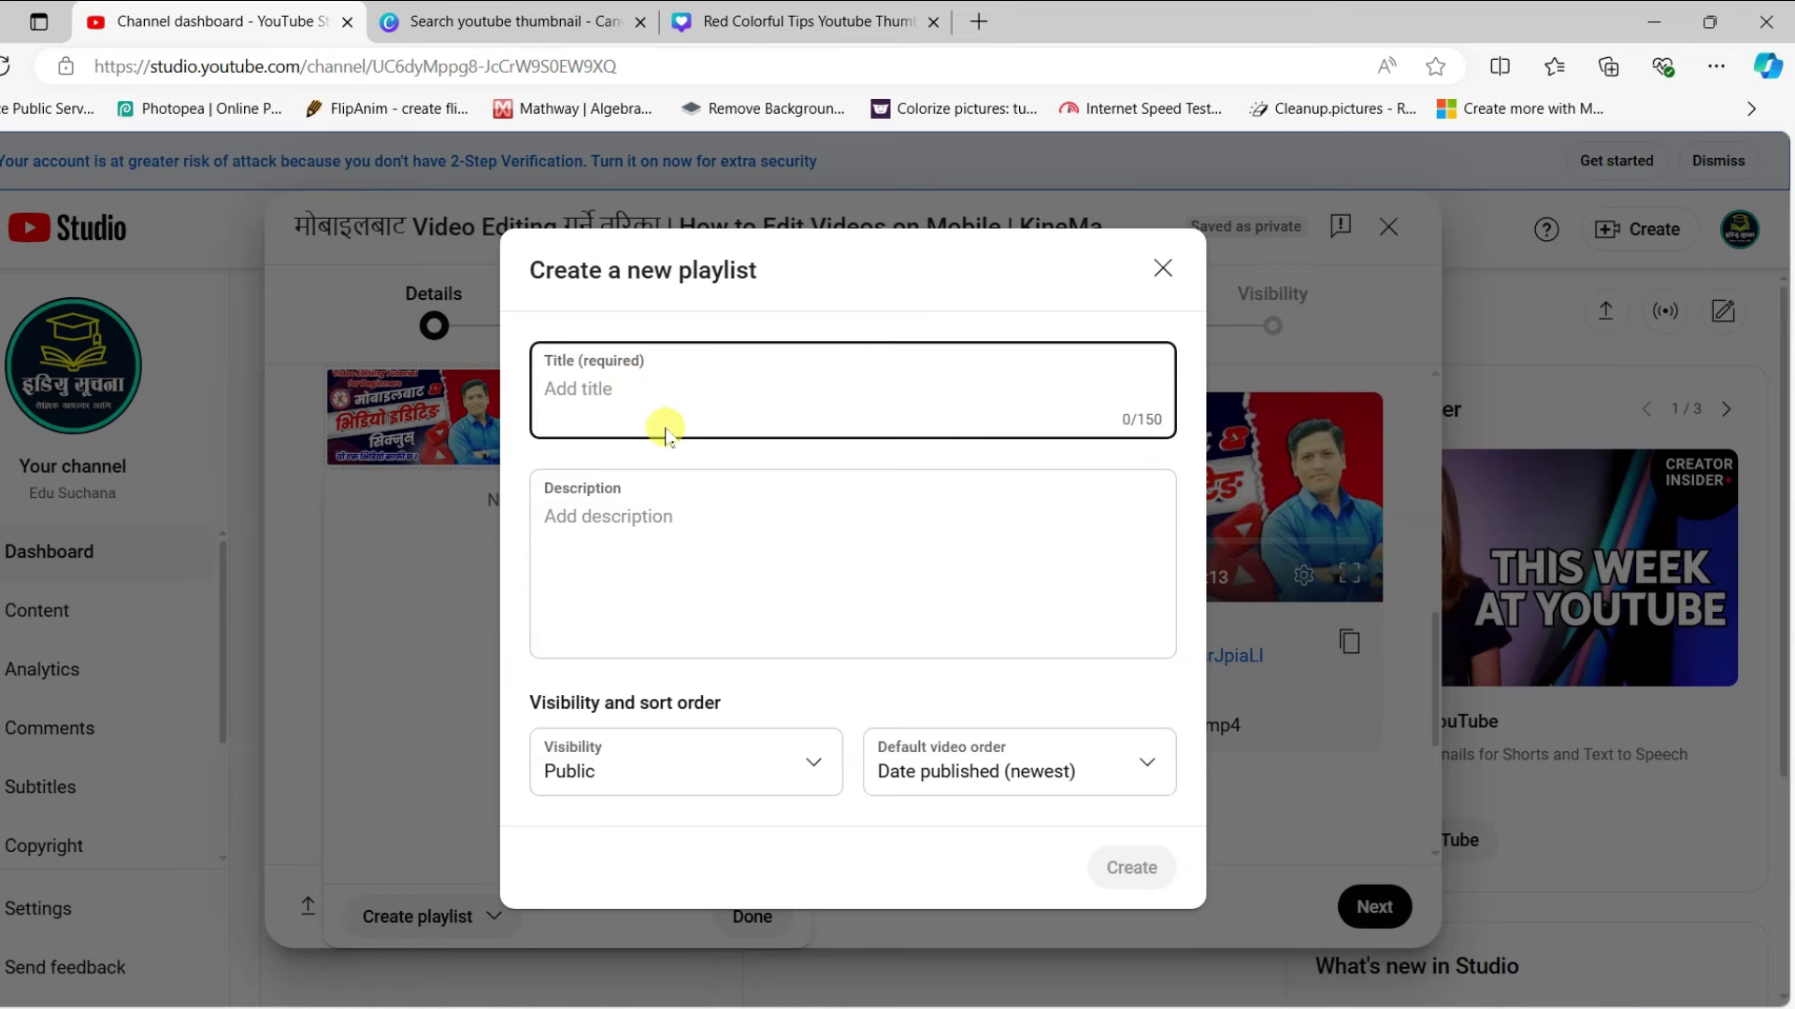
{"action": "type", "text": "YouTube"}
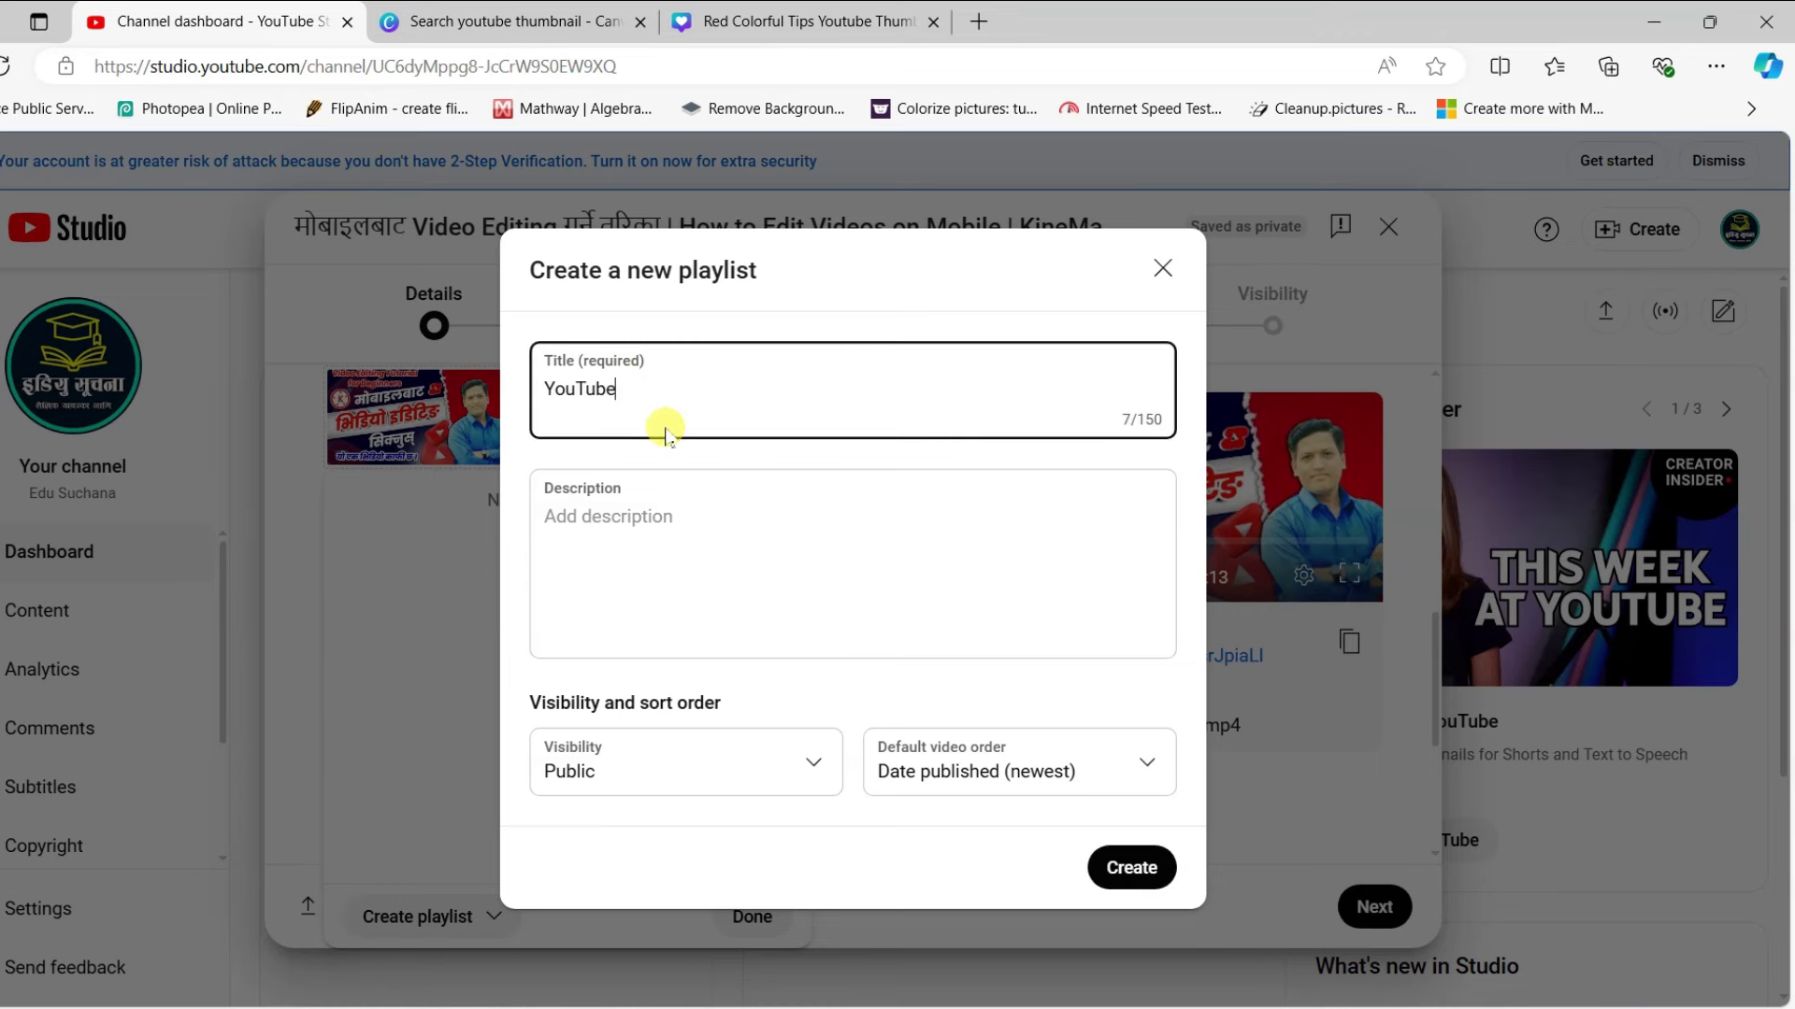
{"action": "left_click", "coordinate": [665, 526]}
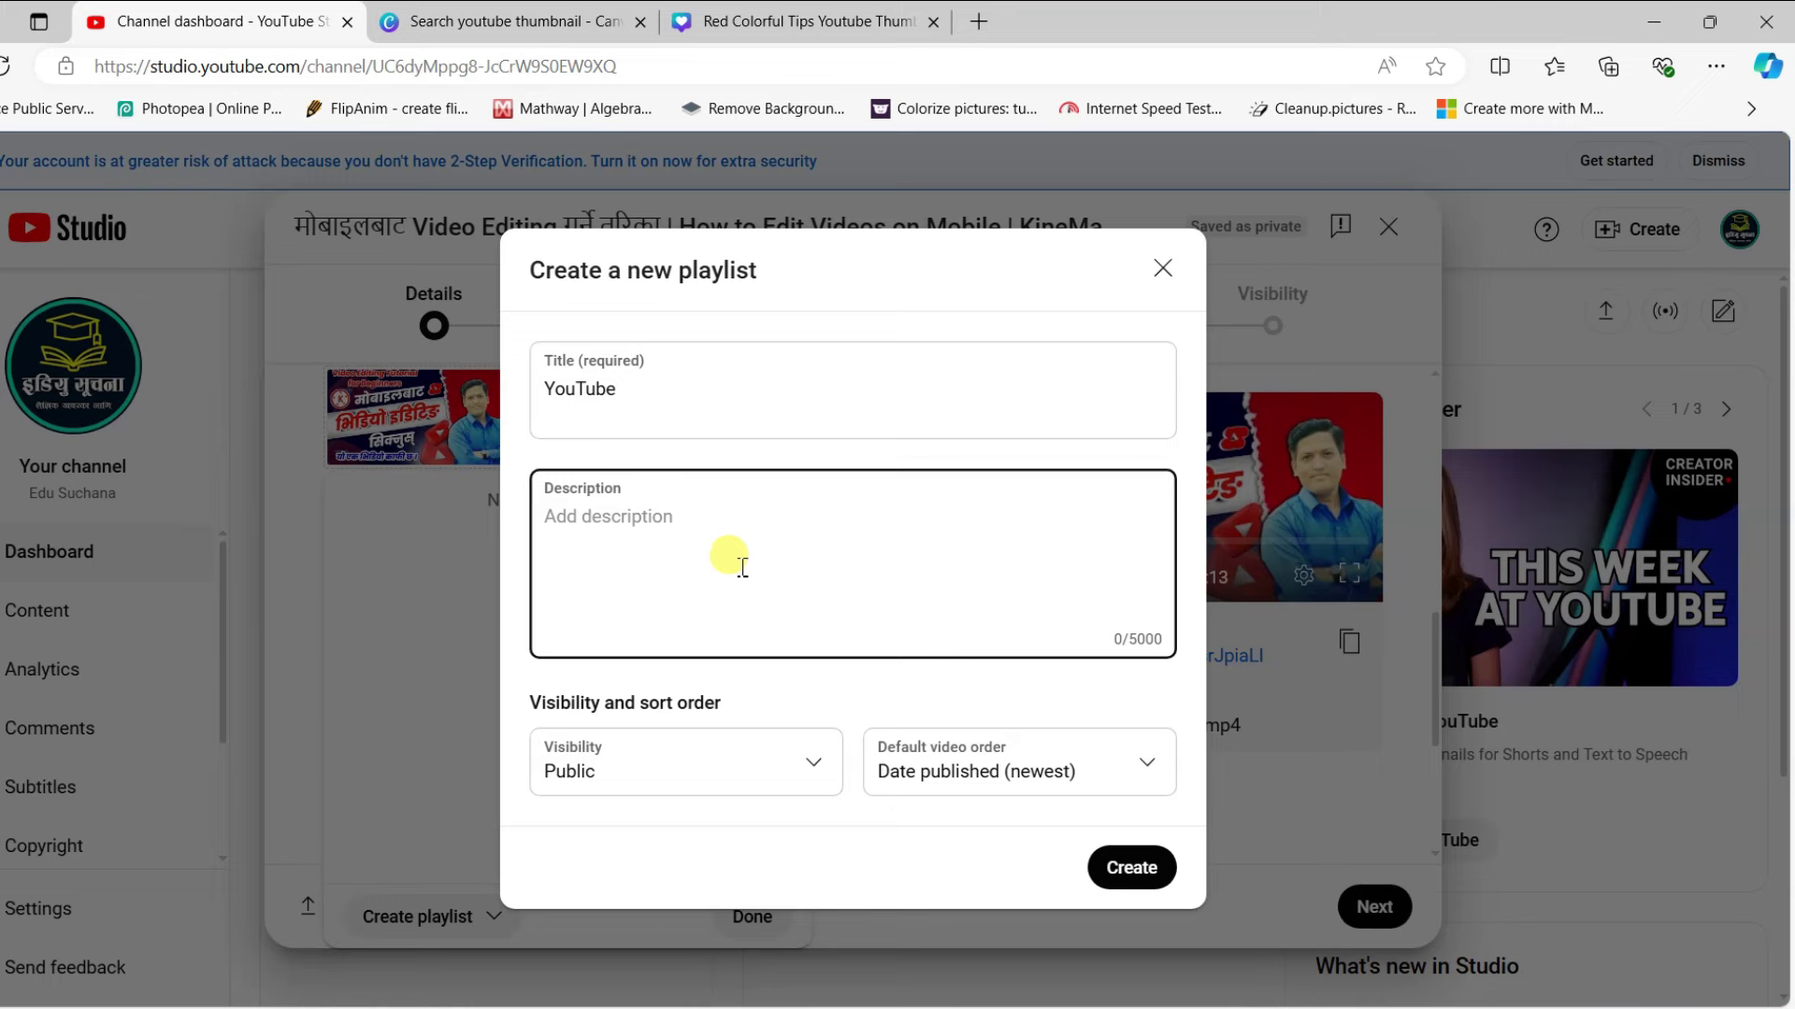
{"action": "left_click", "coordinate": [1120, 867]}
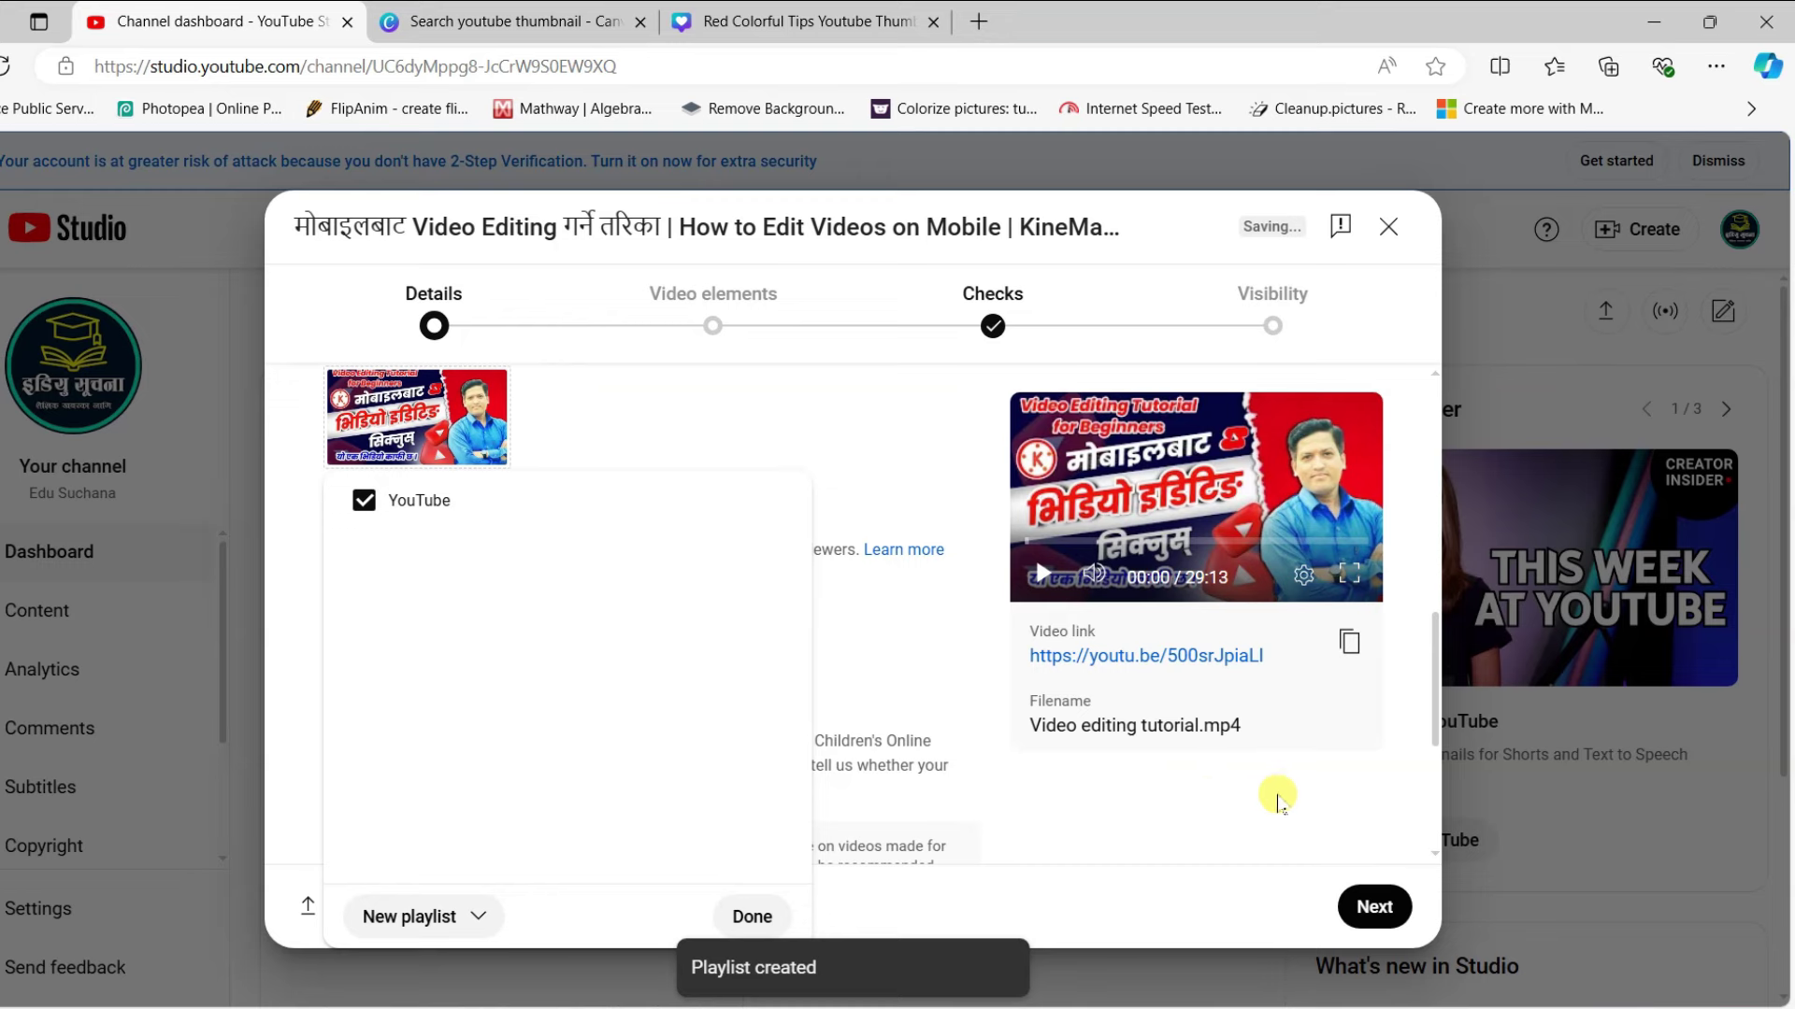
{"action": "left_click", "coordinate": [754, 916]}
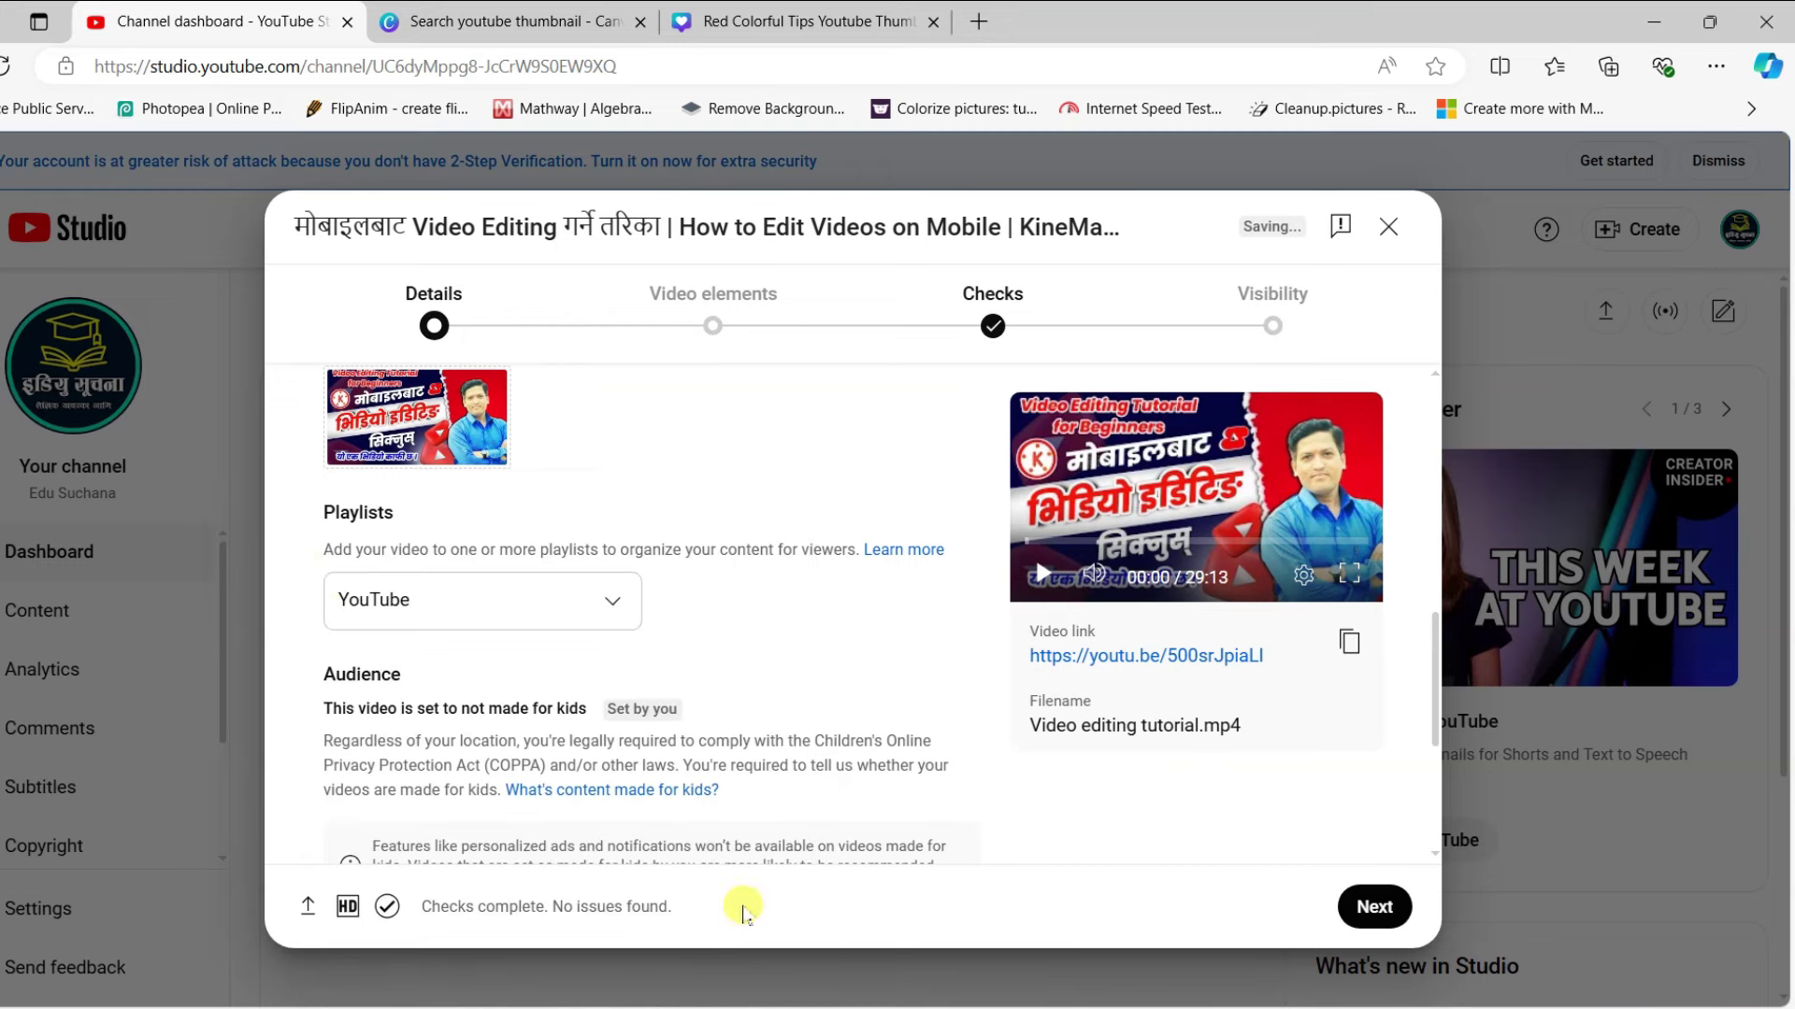
{"action": "left_click", "coordinate": [615, 605]}
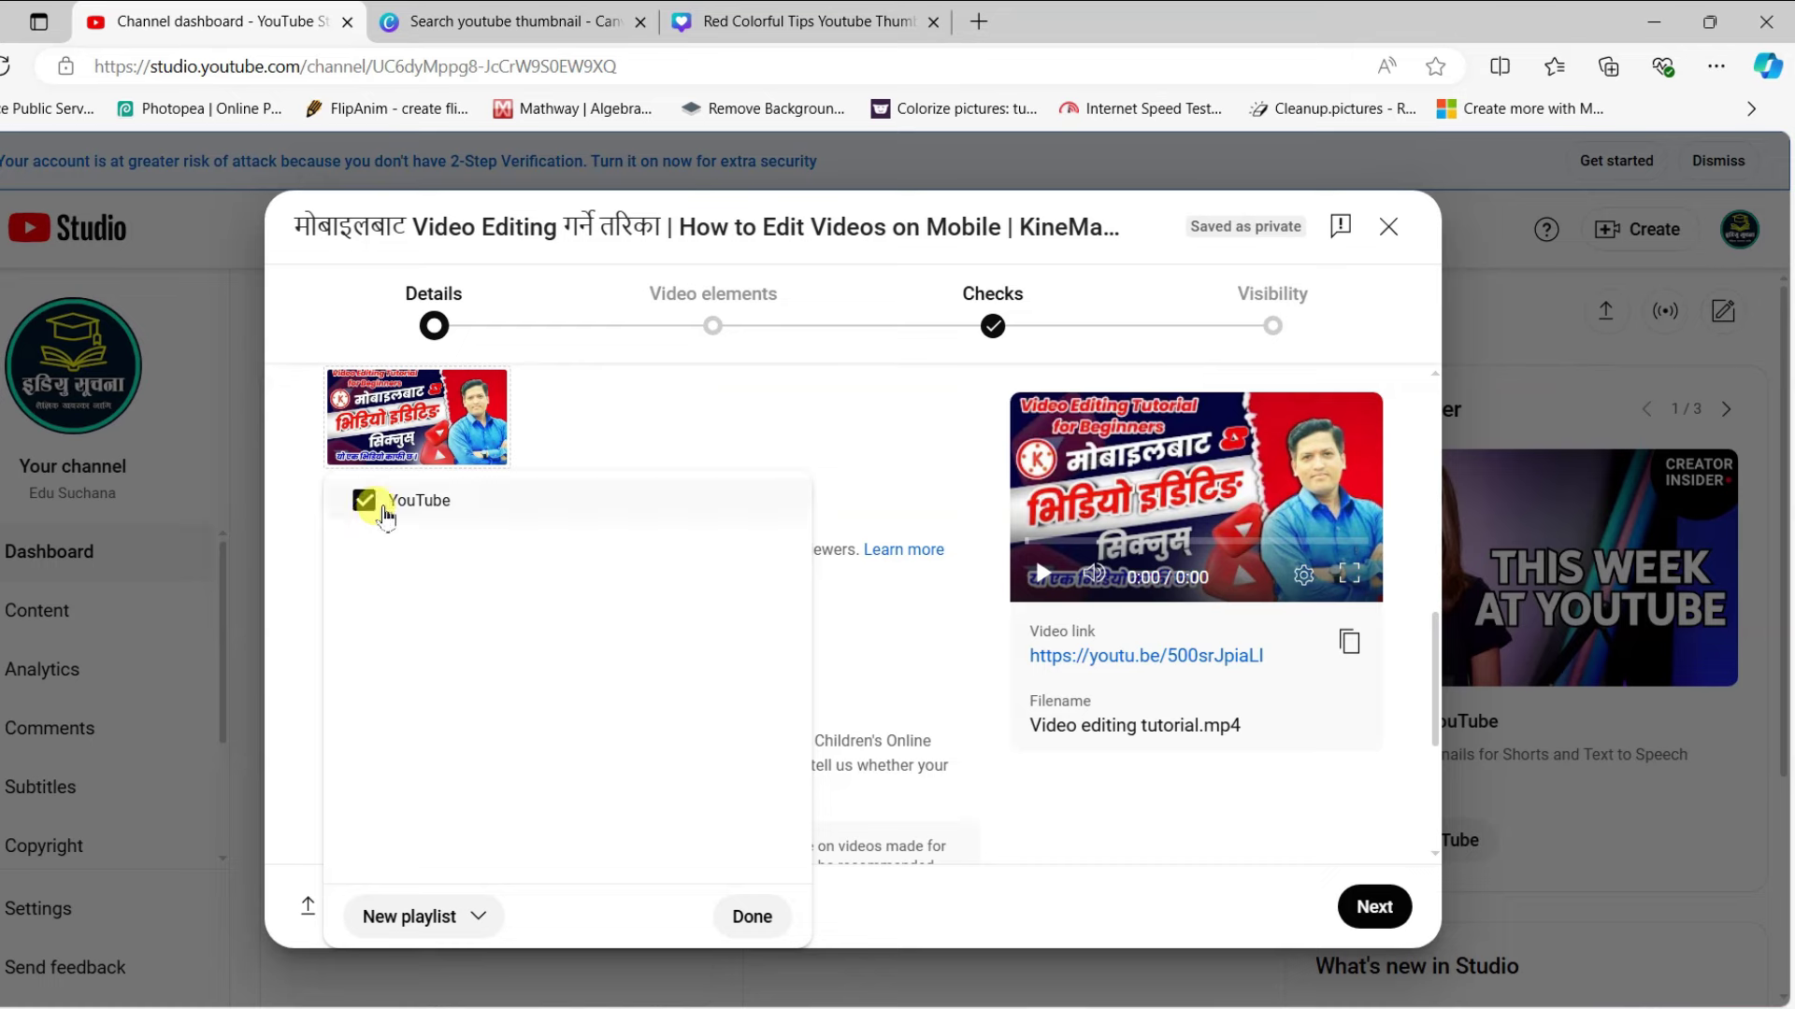
{"action": "left_click", "coordinate": [747, 917]}
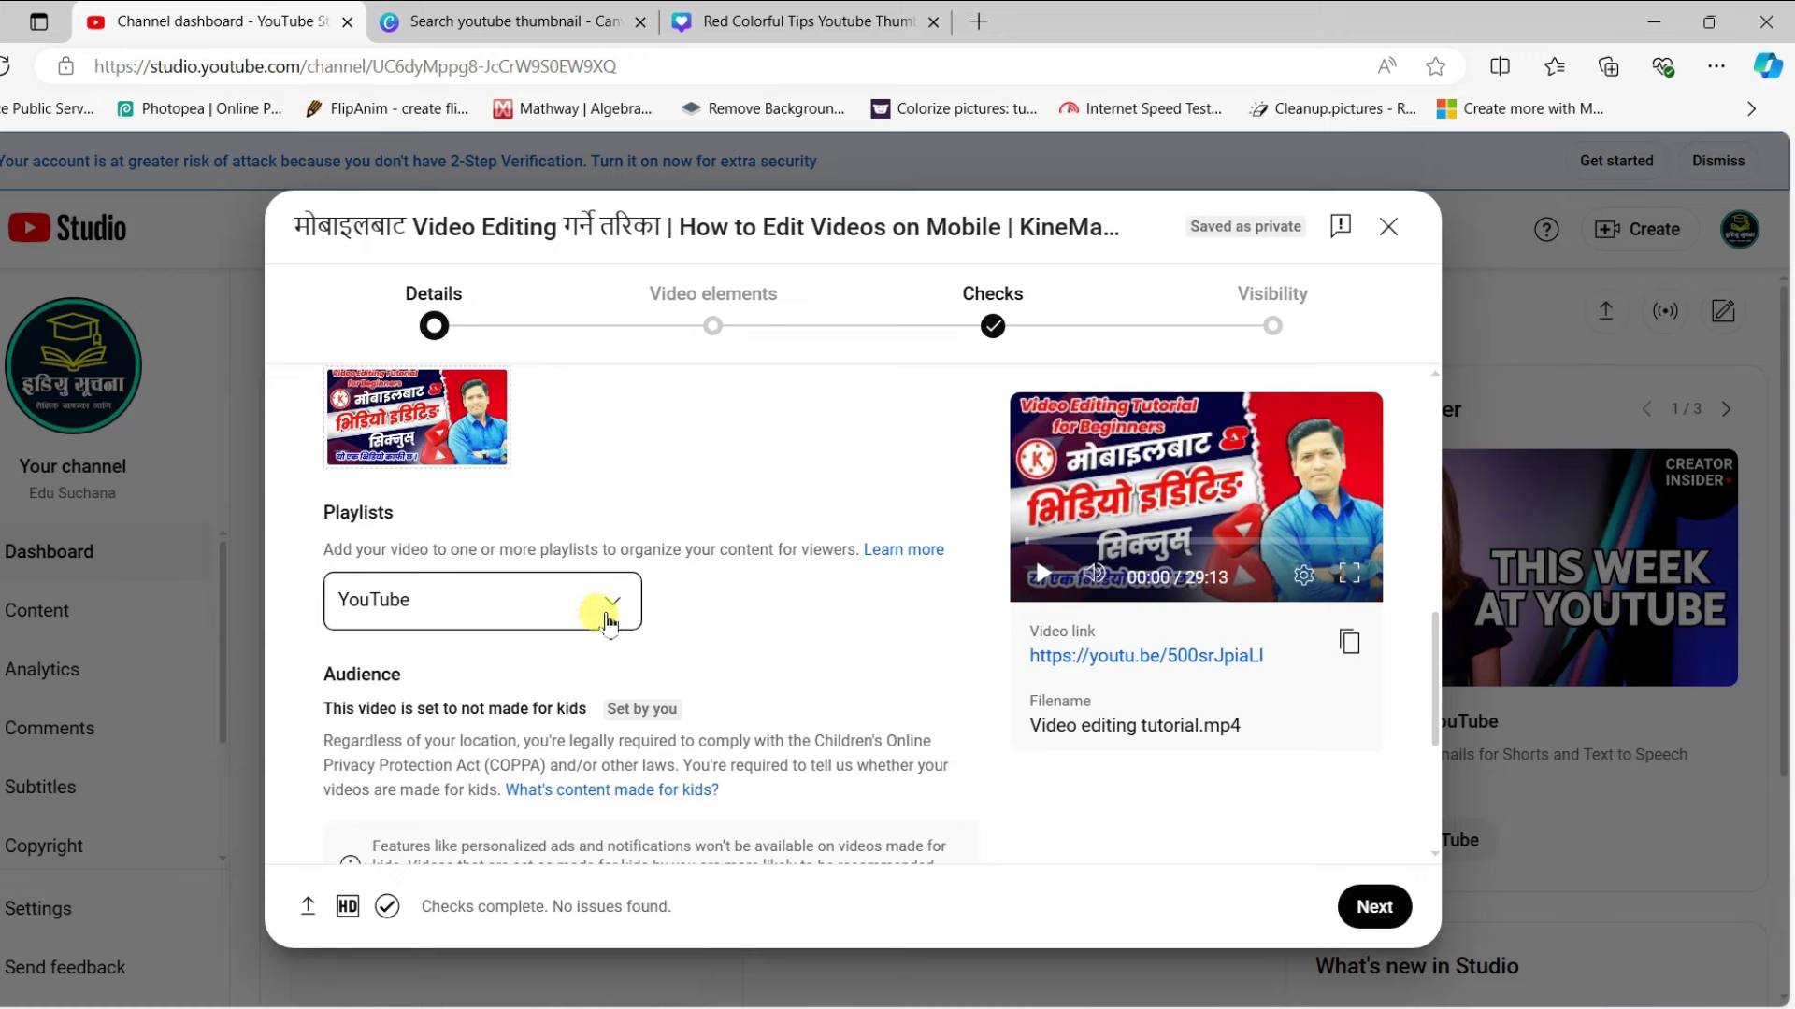
Expand the additional video settings and review them from paid promotion and altered content through to the Tags field.
{"action": "scroll", "coordinate": [609, 615], "scroll_direction": "down", "scroll_amount": 4}
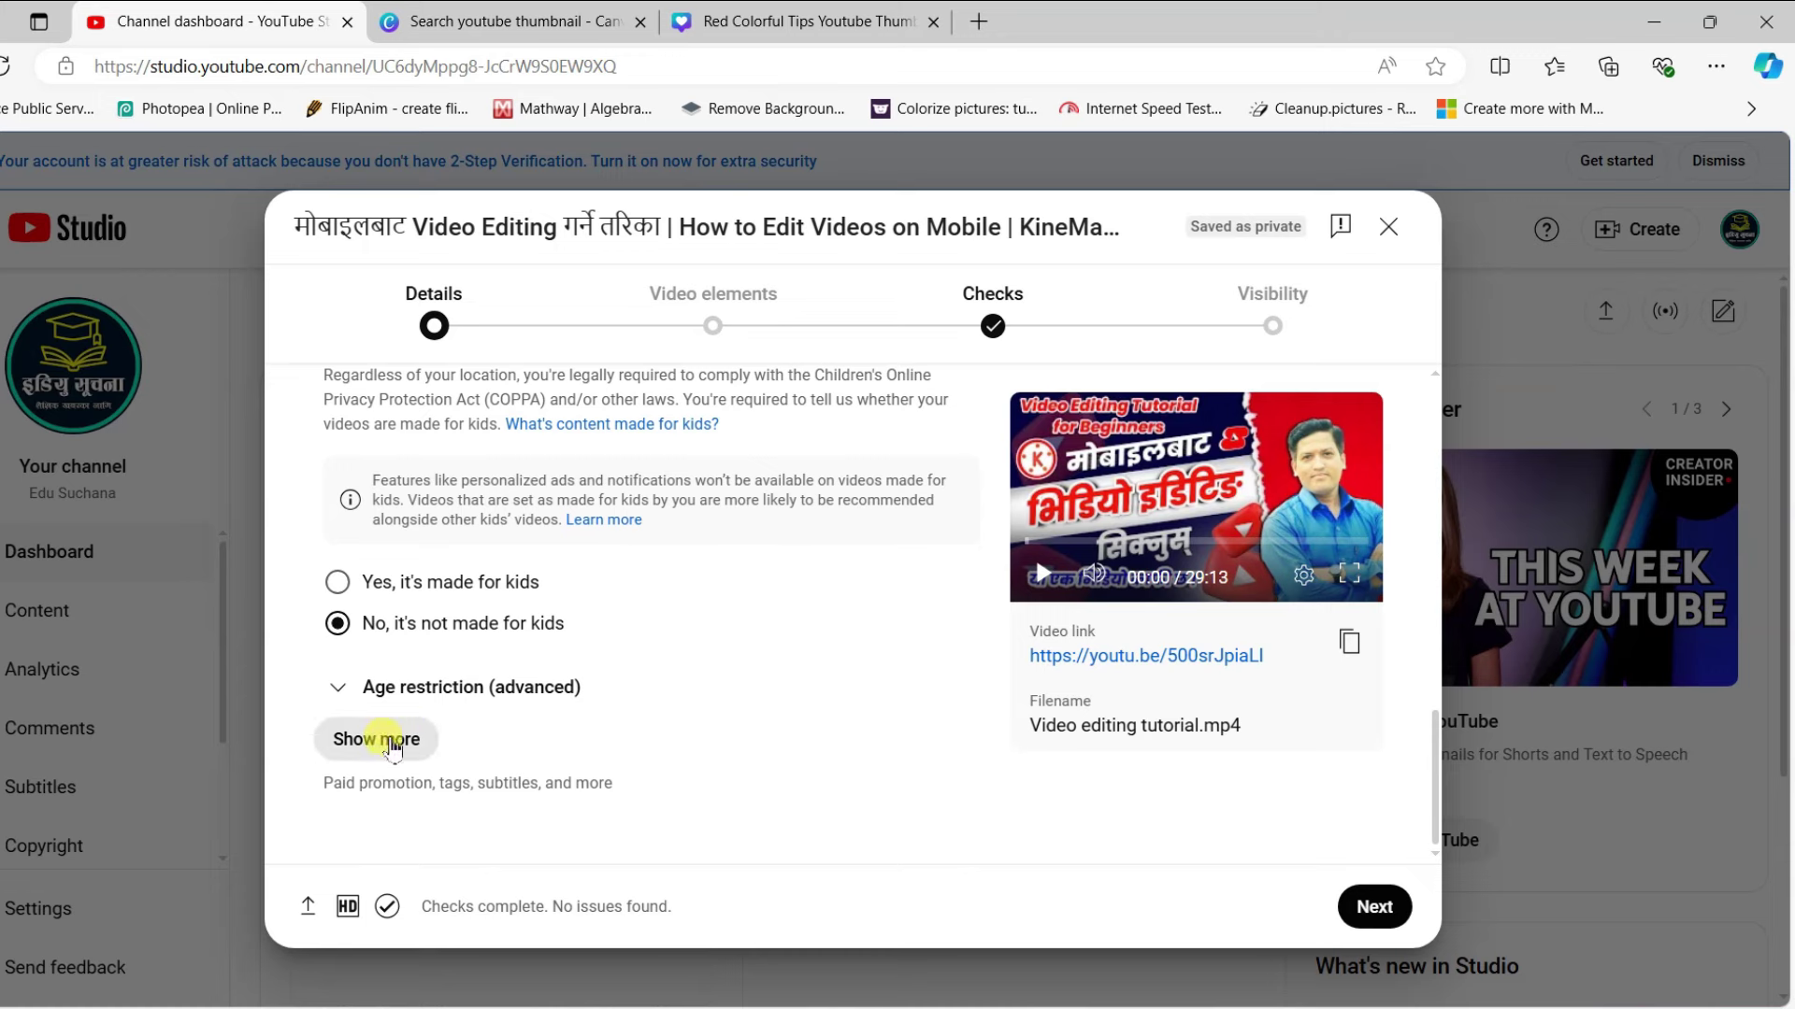
{"action": "left_click", "coordinate": [392, 745]}
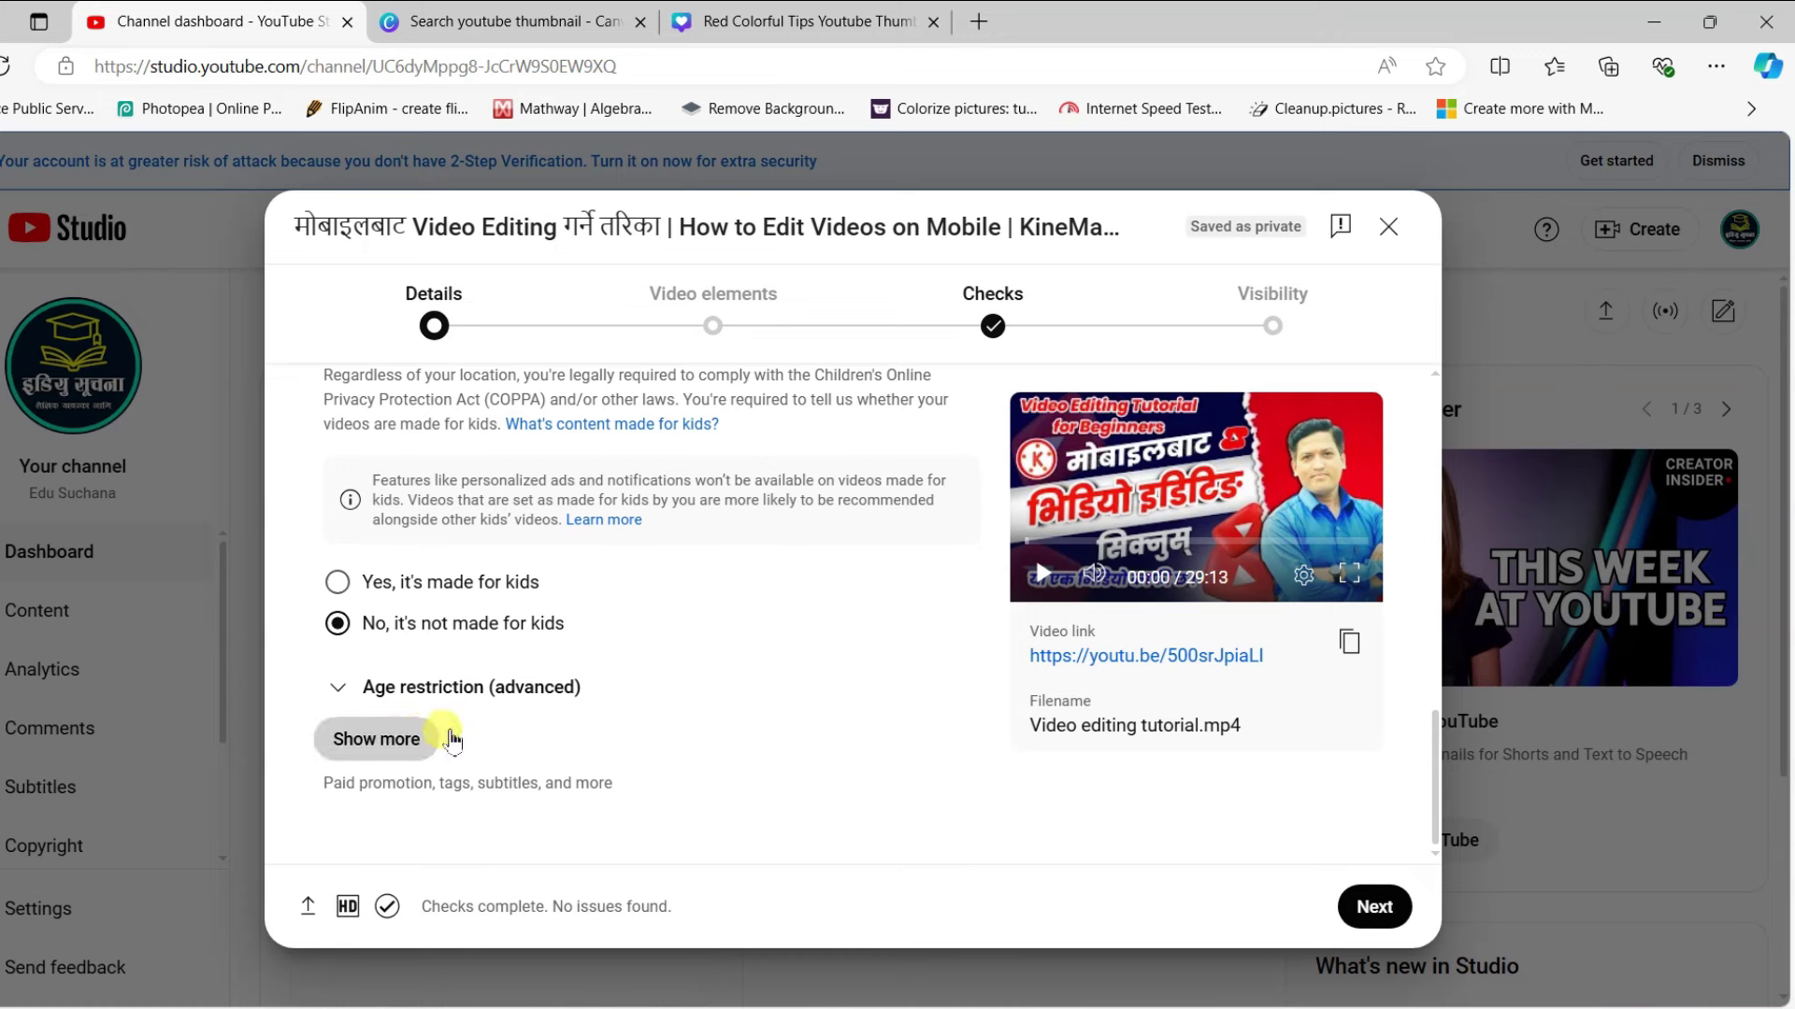
{"action": "scroll", "coordinate": [566, 725], "scroll_direction": "down", "scroll_amount": 1}
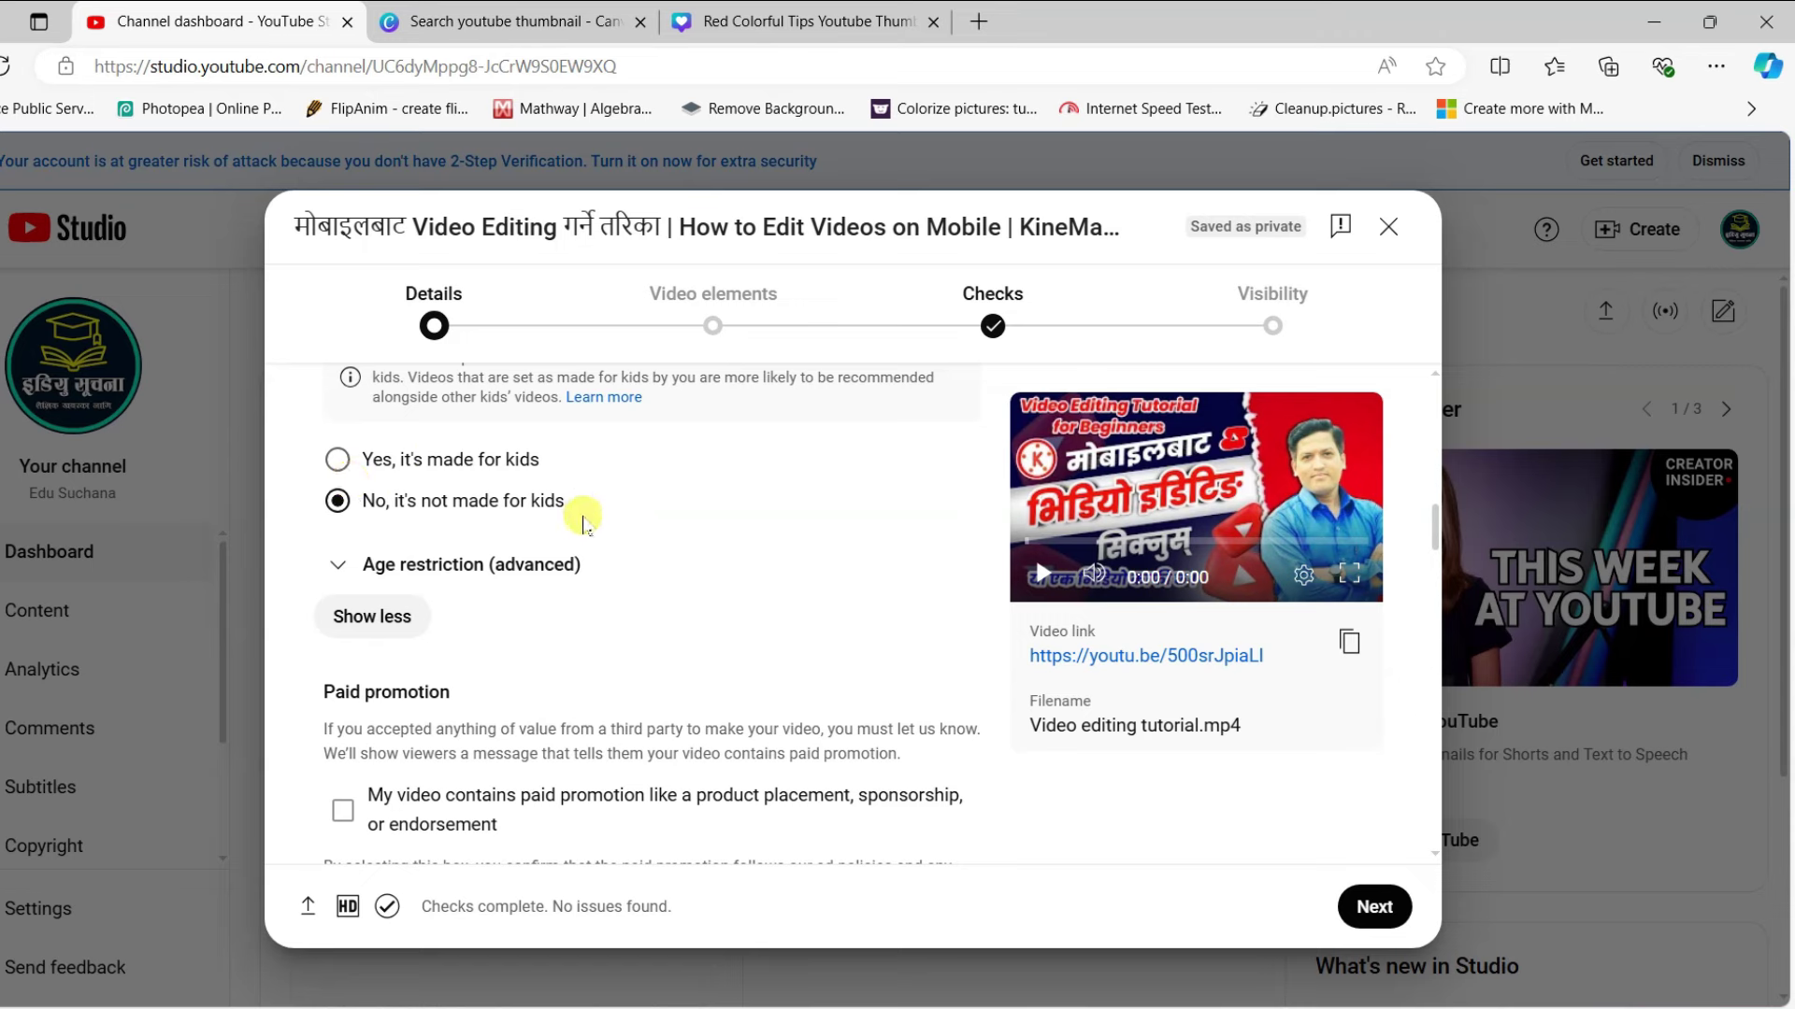
{"action": "scroll", "coordinate": [603, 570], "scroll_direction": "down", "scroll_amount": 1}
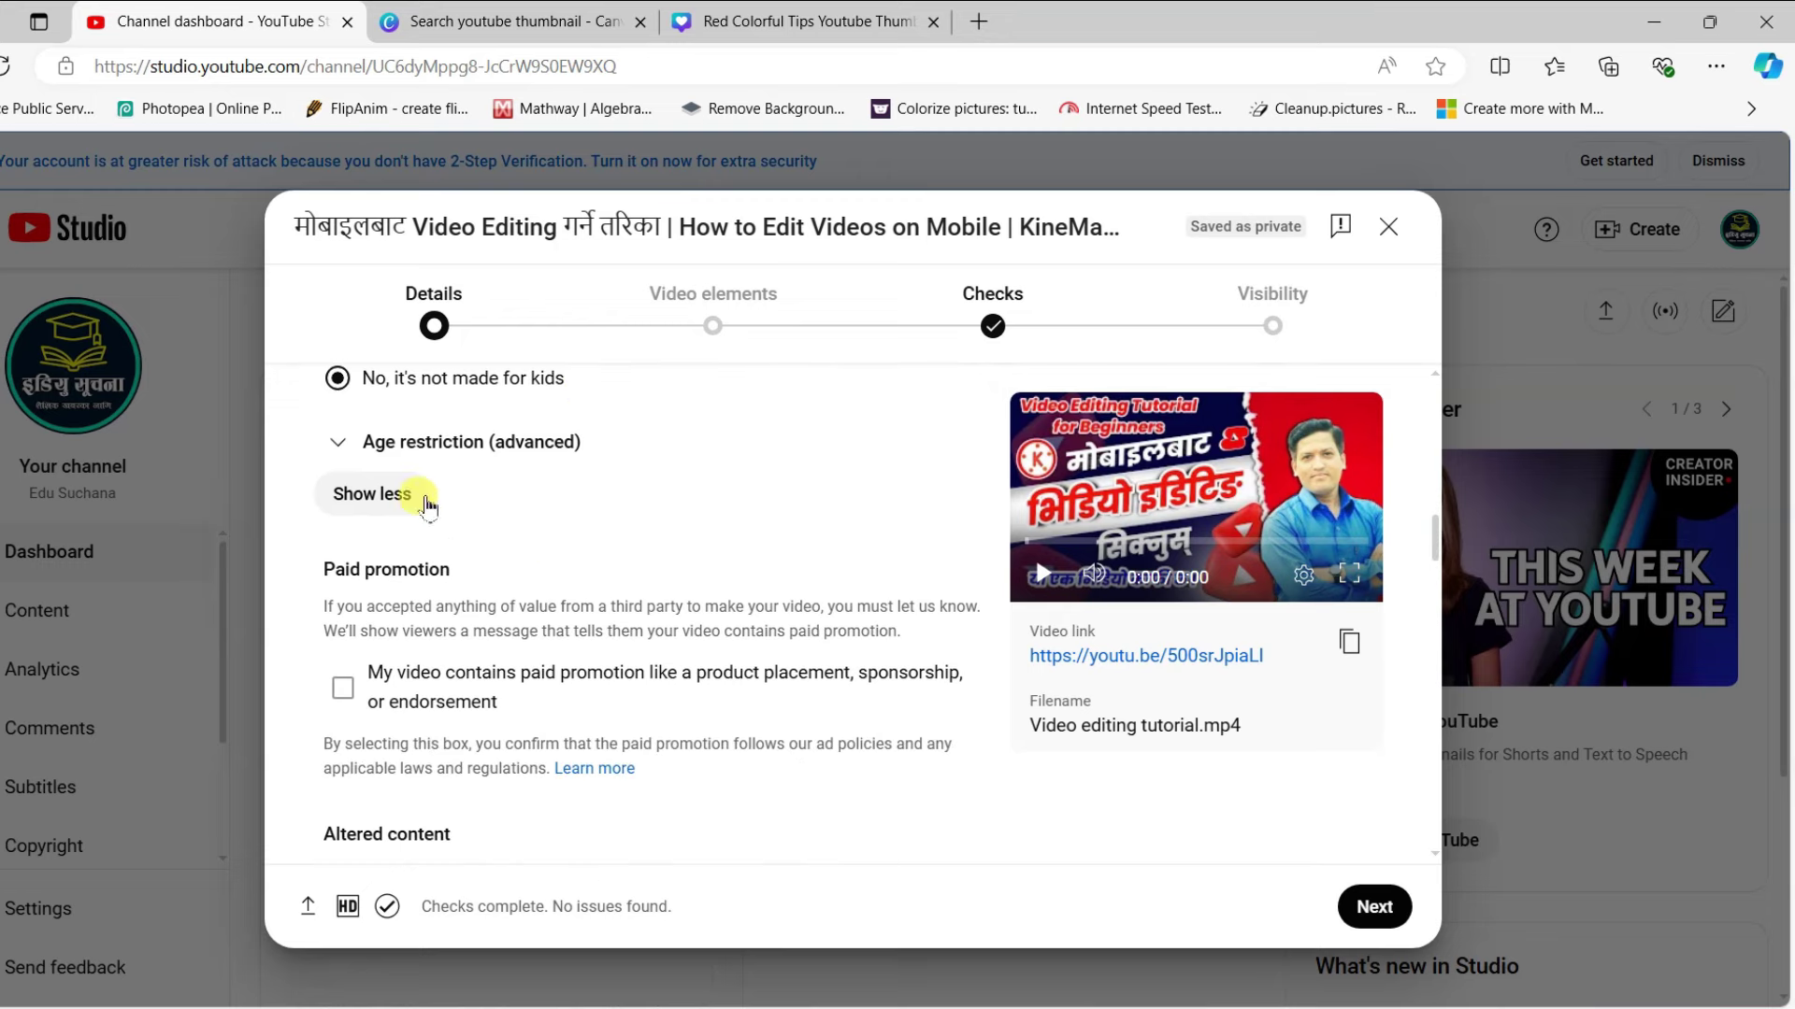
{"action": "scroll", "coordinate": [561, 582], "scroll_direction": "down", "scroll_amount": 5}
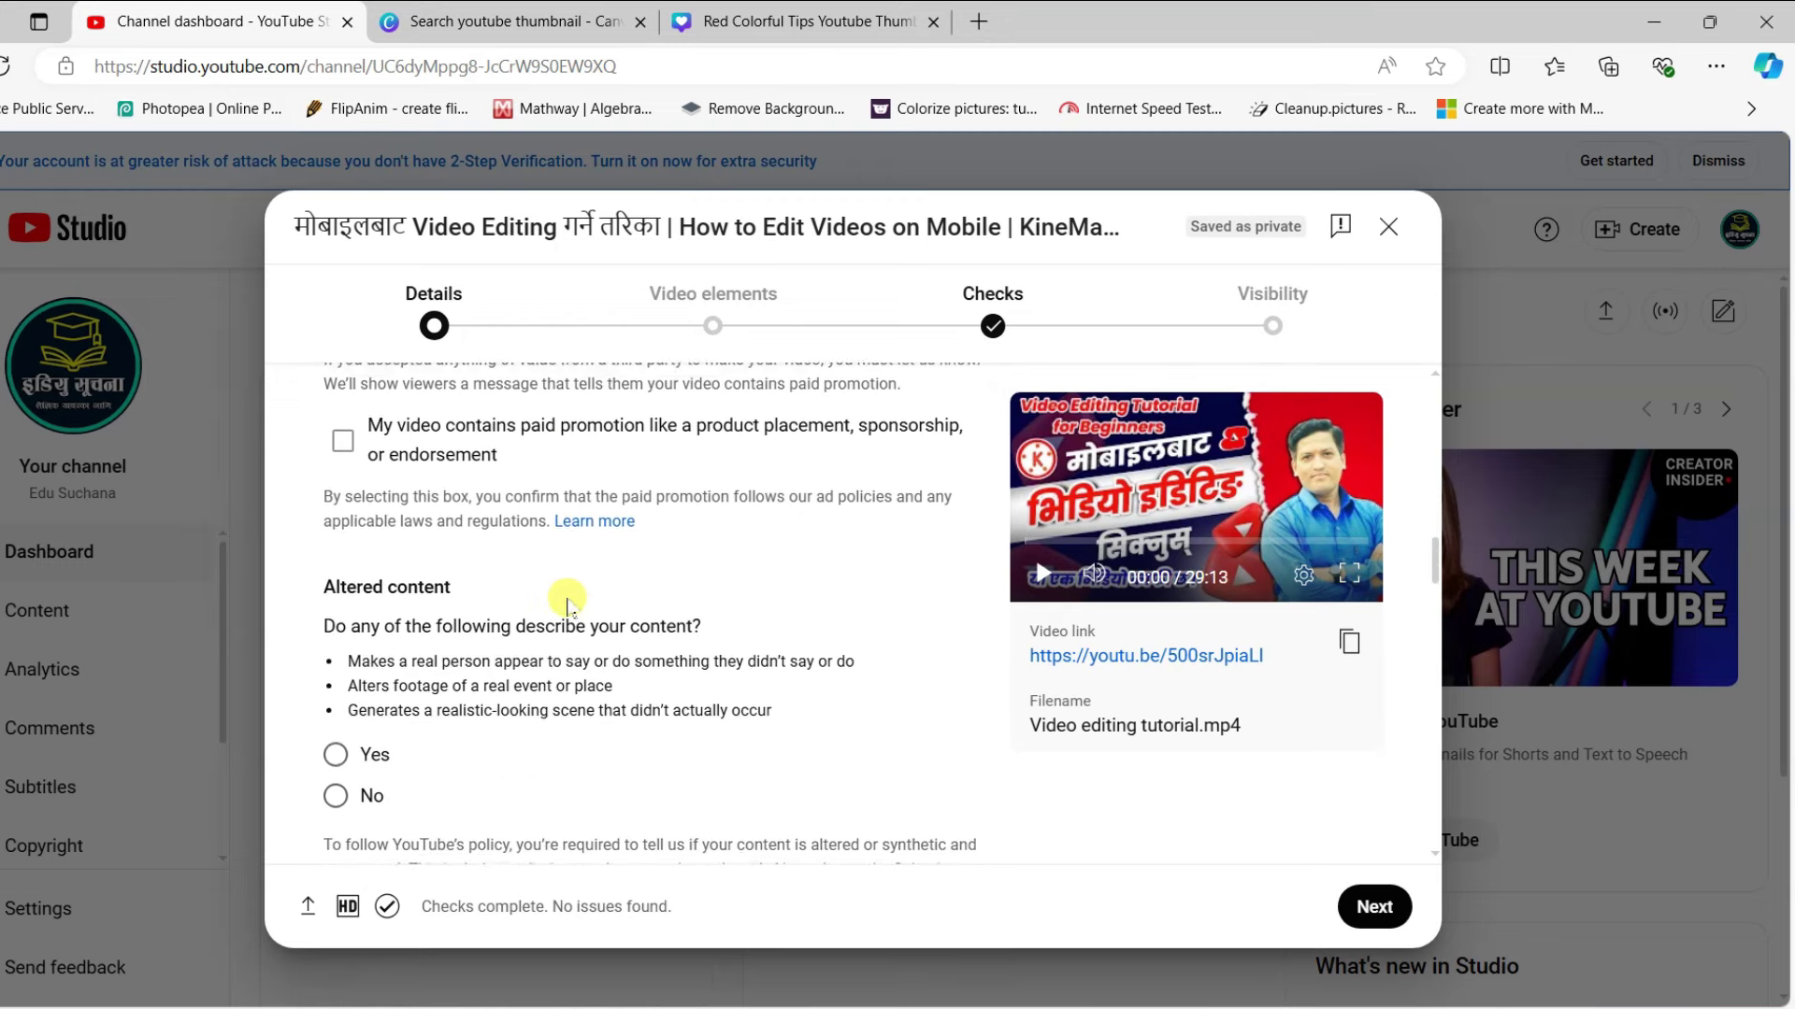
{"action": "scroll", "coordinate": [570, 598], "scroll_direction": "down", "scroll_amount": 3}
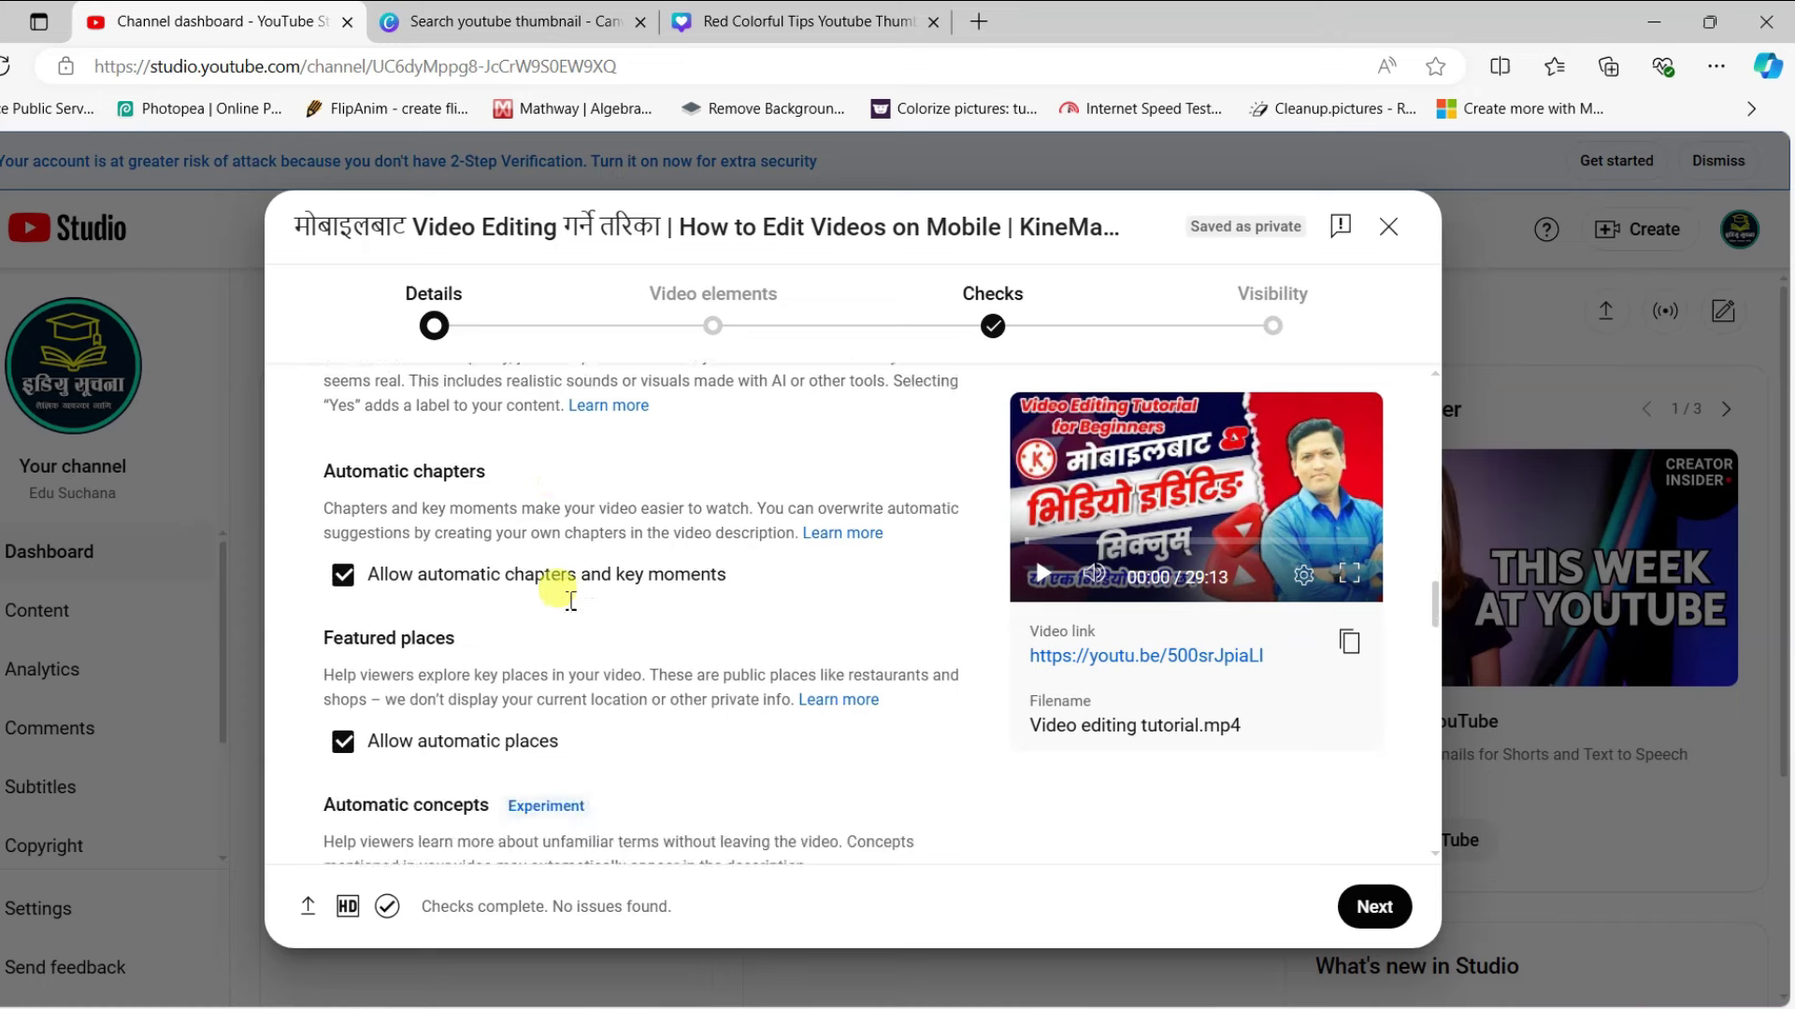
{"action": "scroll", "coordinate": [566, 599], "scroll_direction": "up", "scroll_amount": 8}
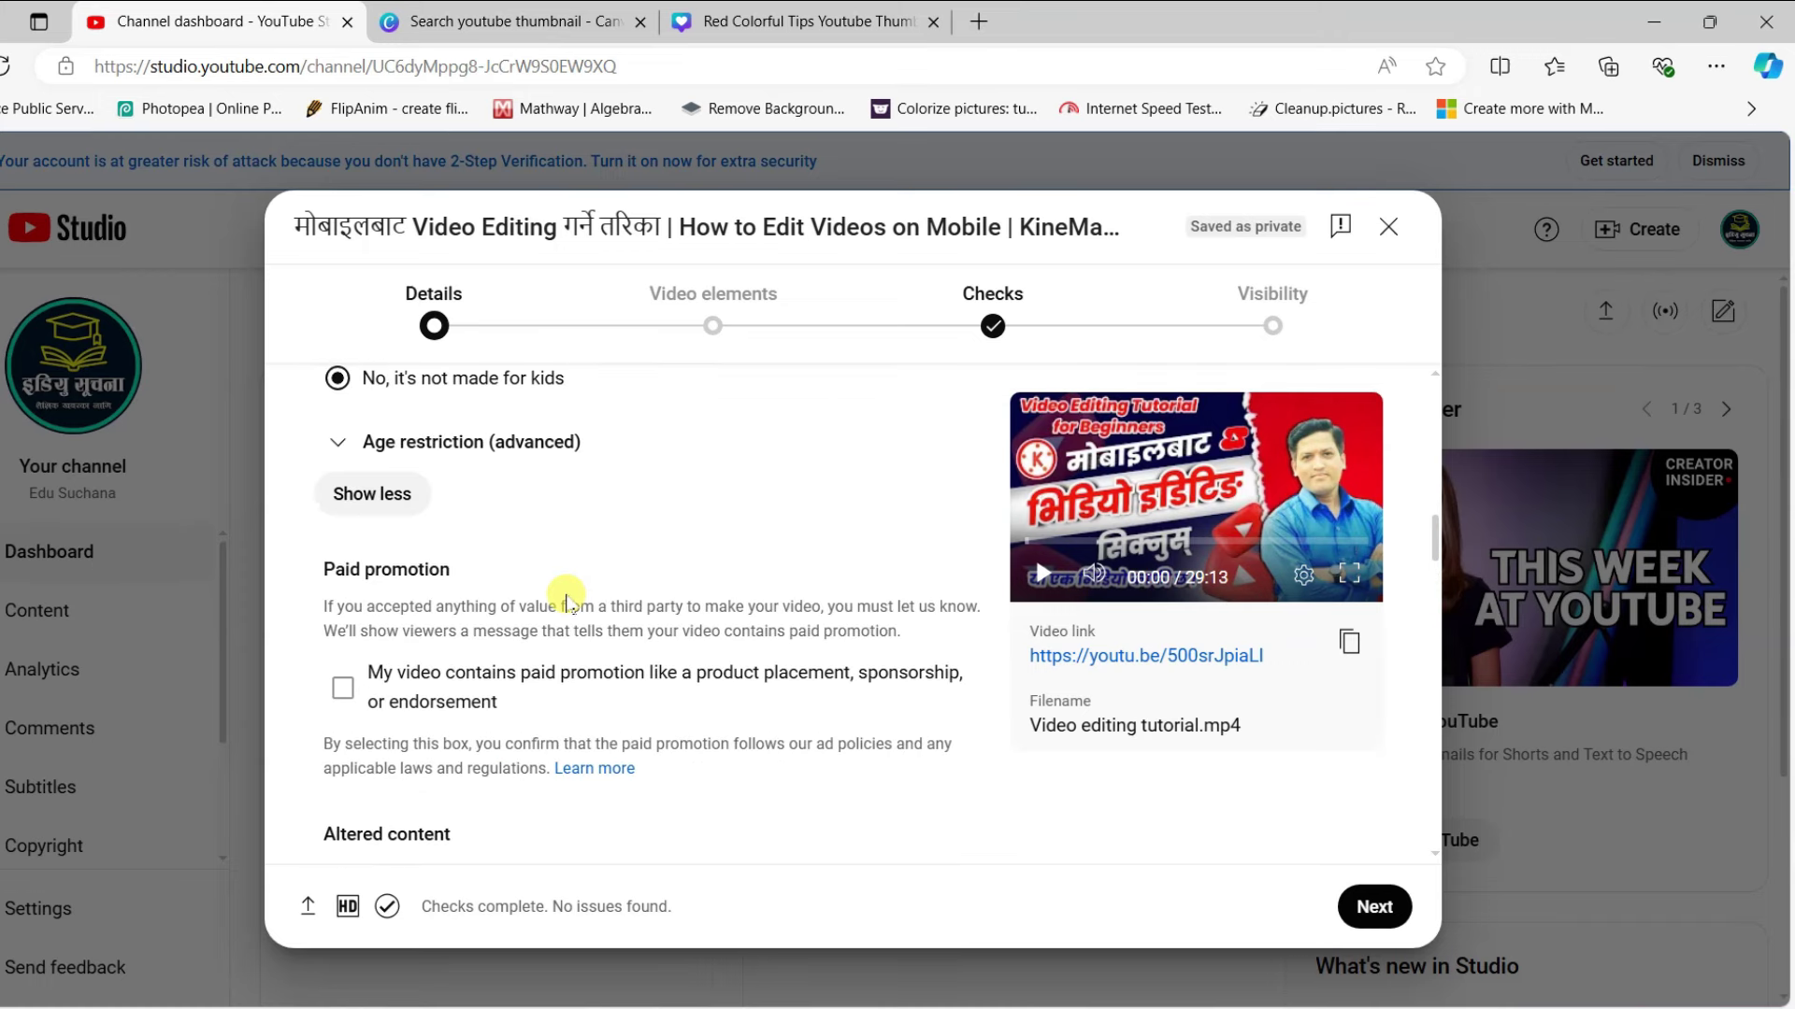
{"action": "scroll", "coordinate": [566, 598], "scroll_direction": "down", "scroll_amount": 10}
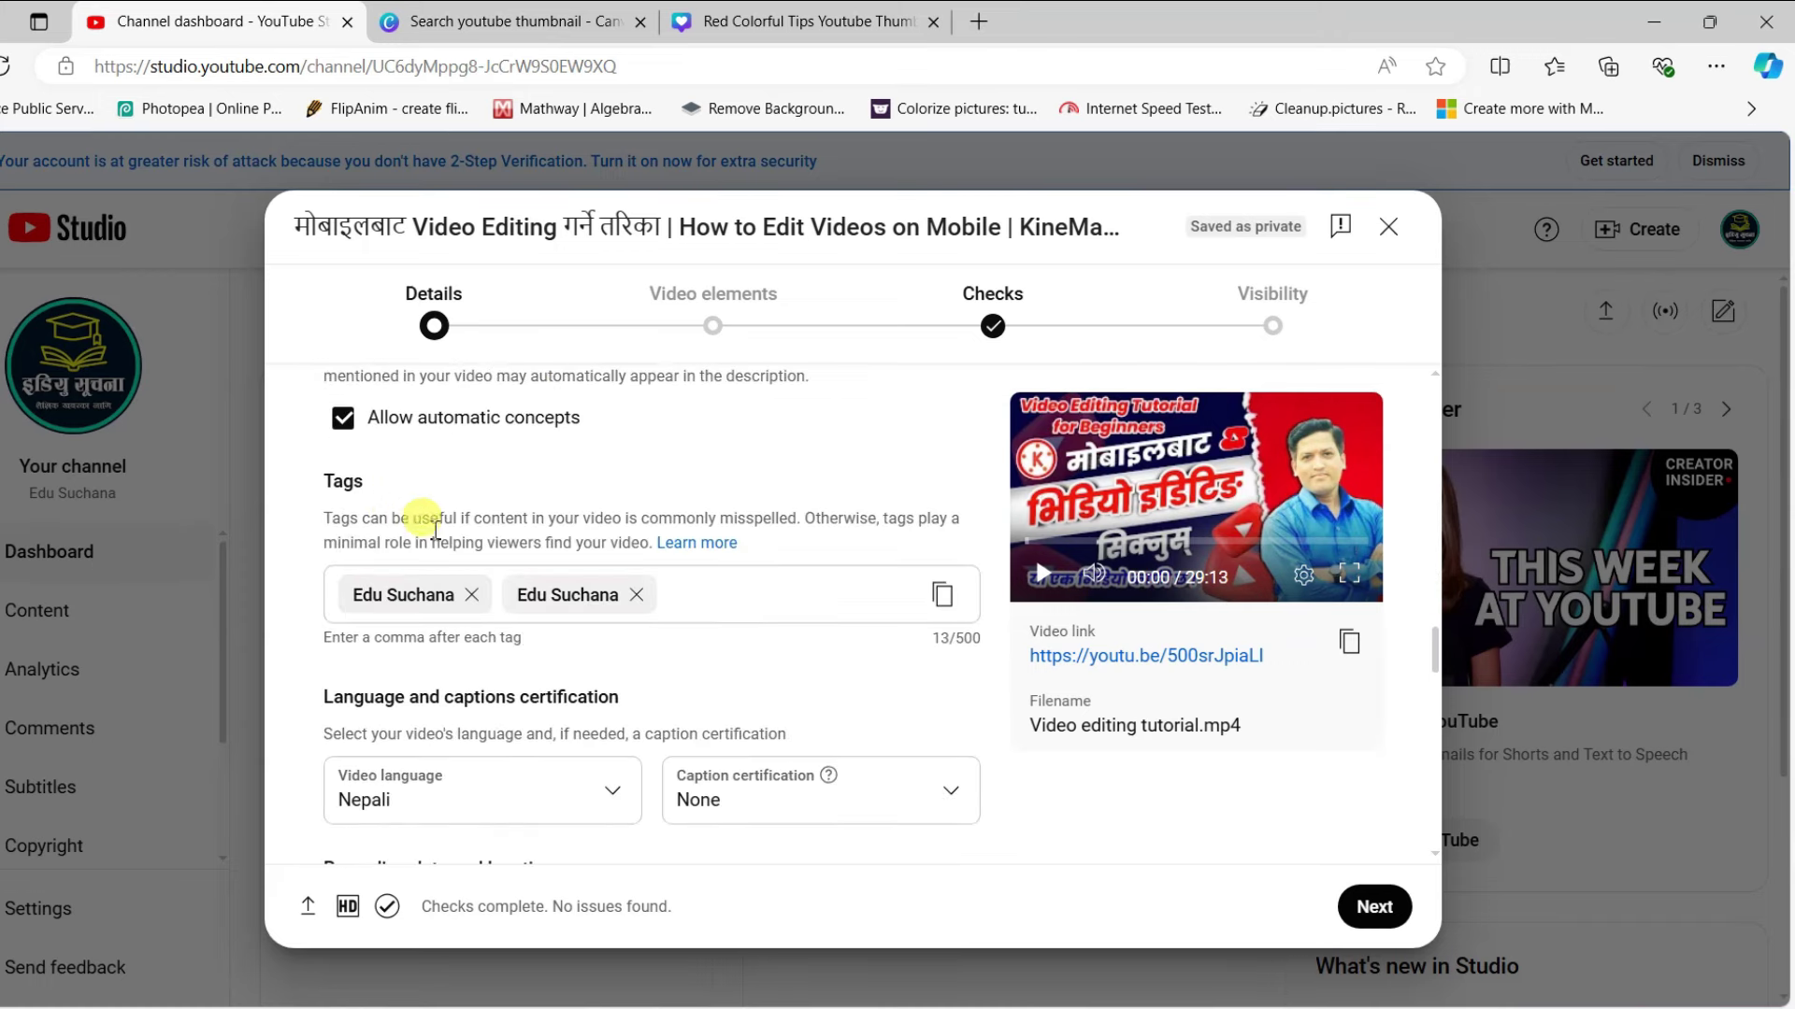
{"action": "left_click", "coordinate": [665, 596]}
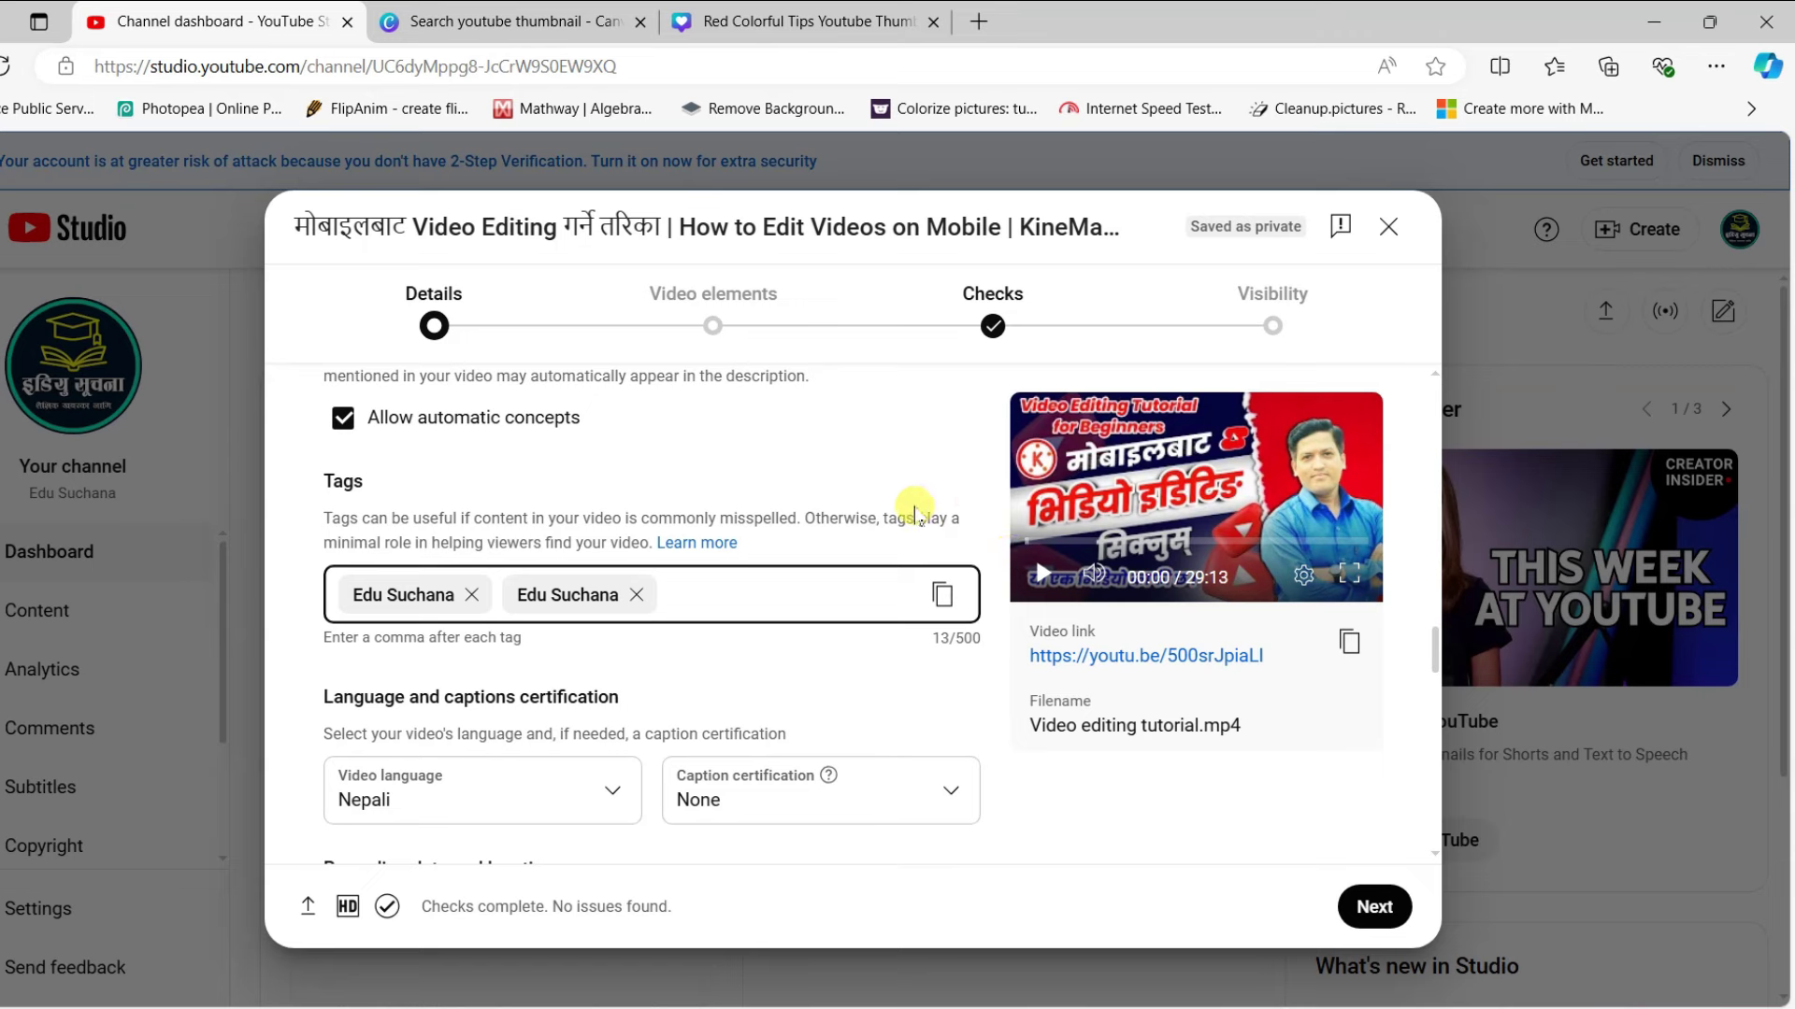
{"action": "left_click", "coordinate": [925, 590]}
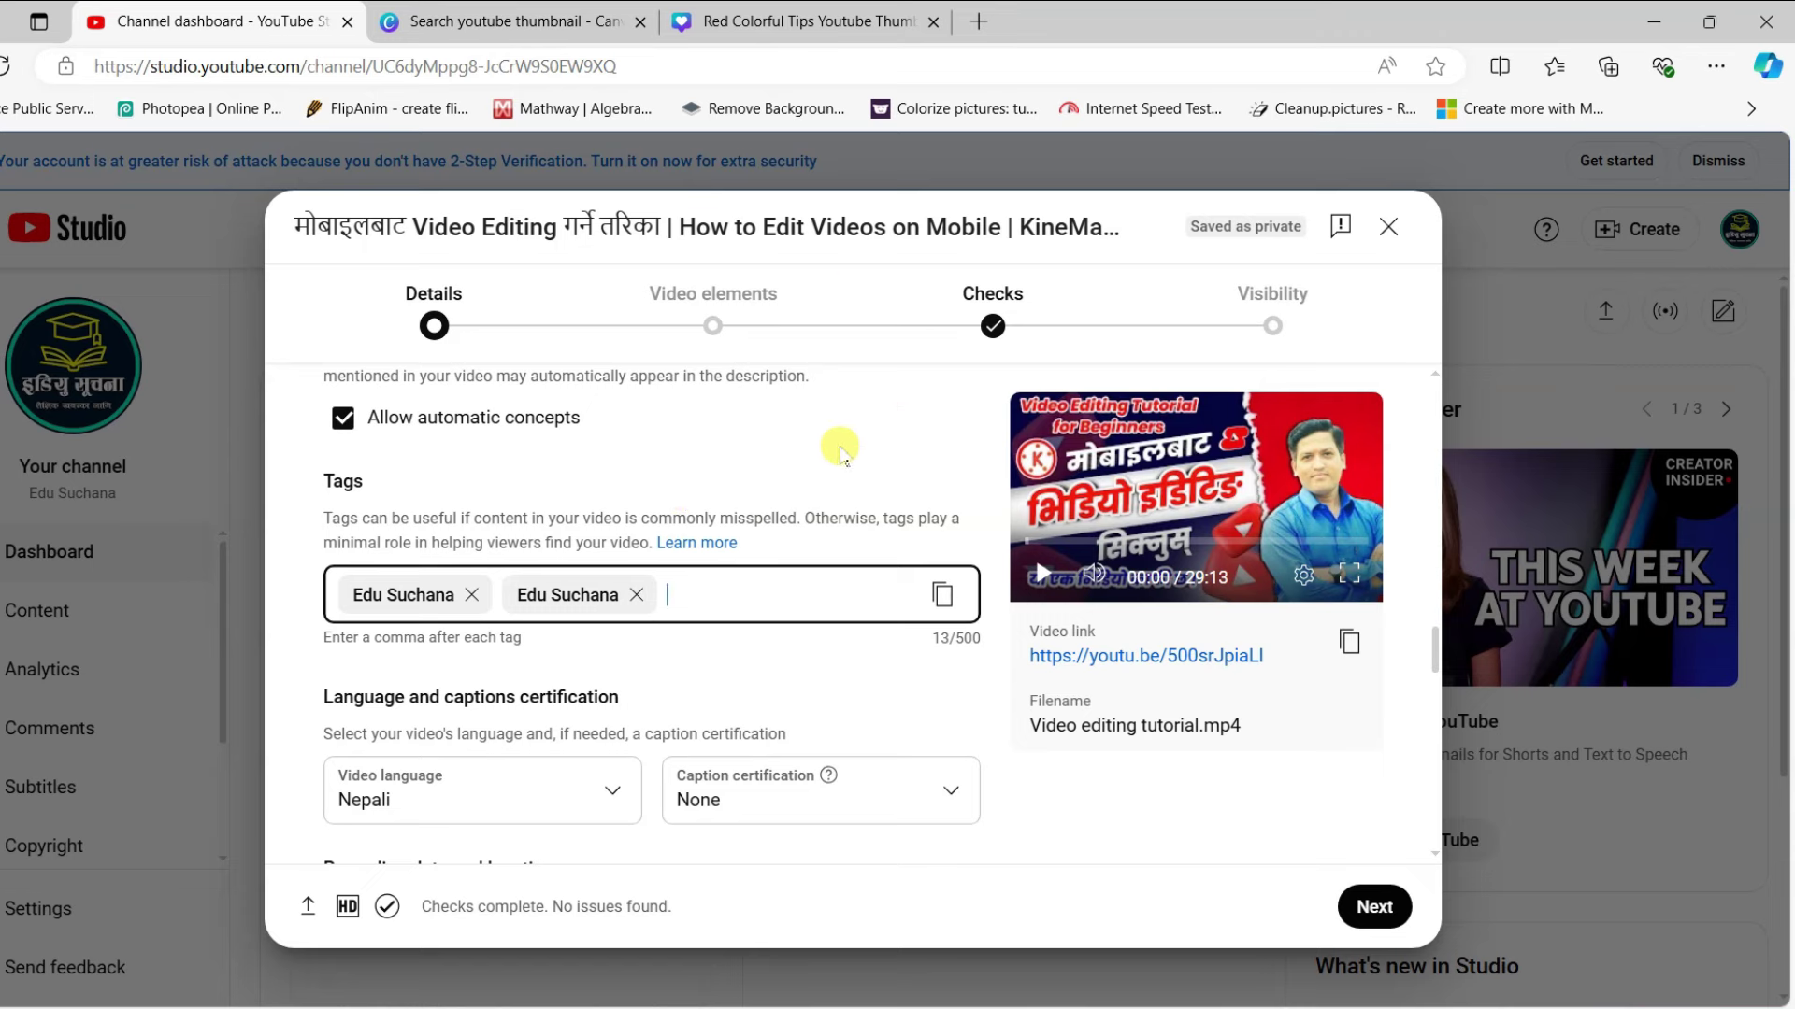
Open youtube.com in a new browser tab and bring up the search suggestions for "video editing".
{"action": "left_click", "coordinate": [979, 21]}
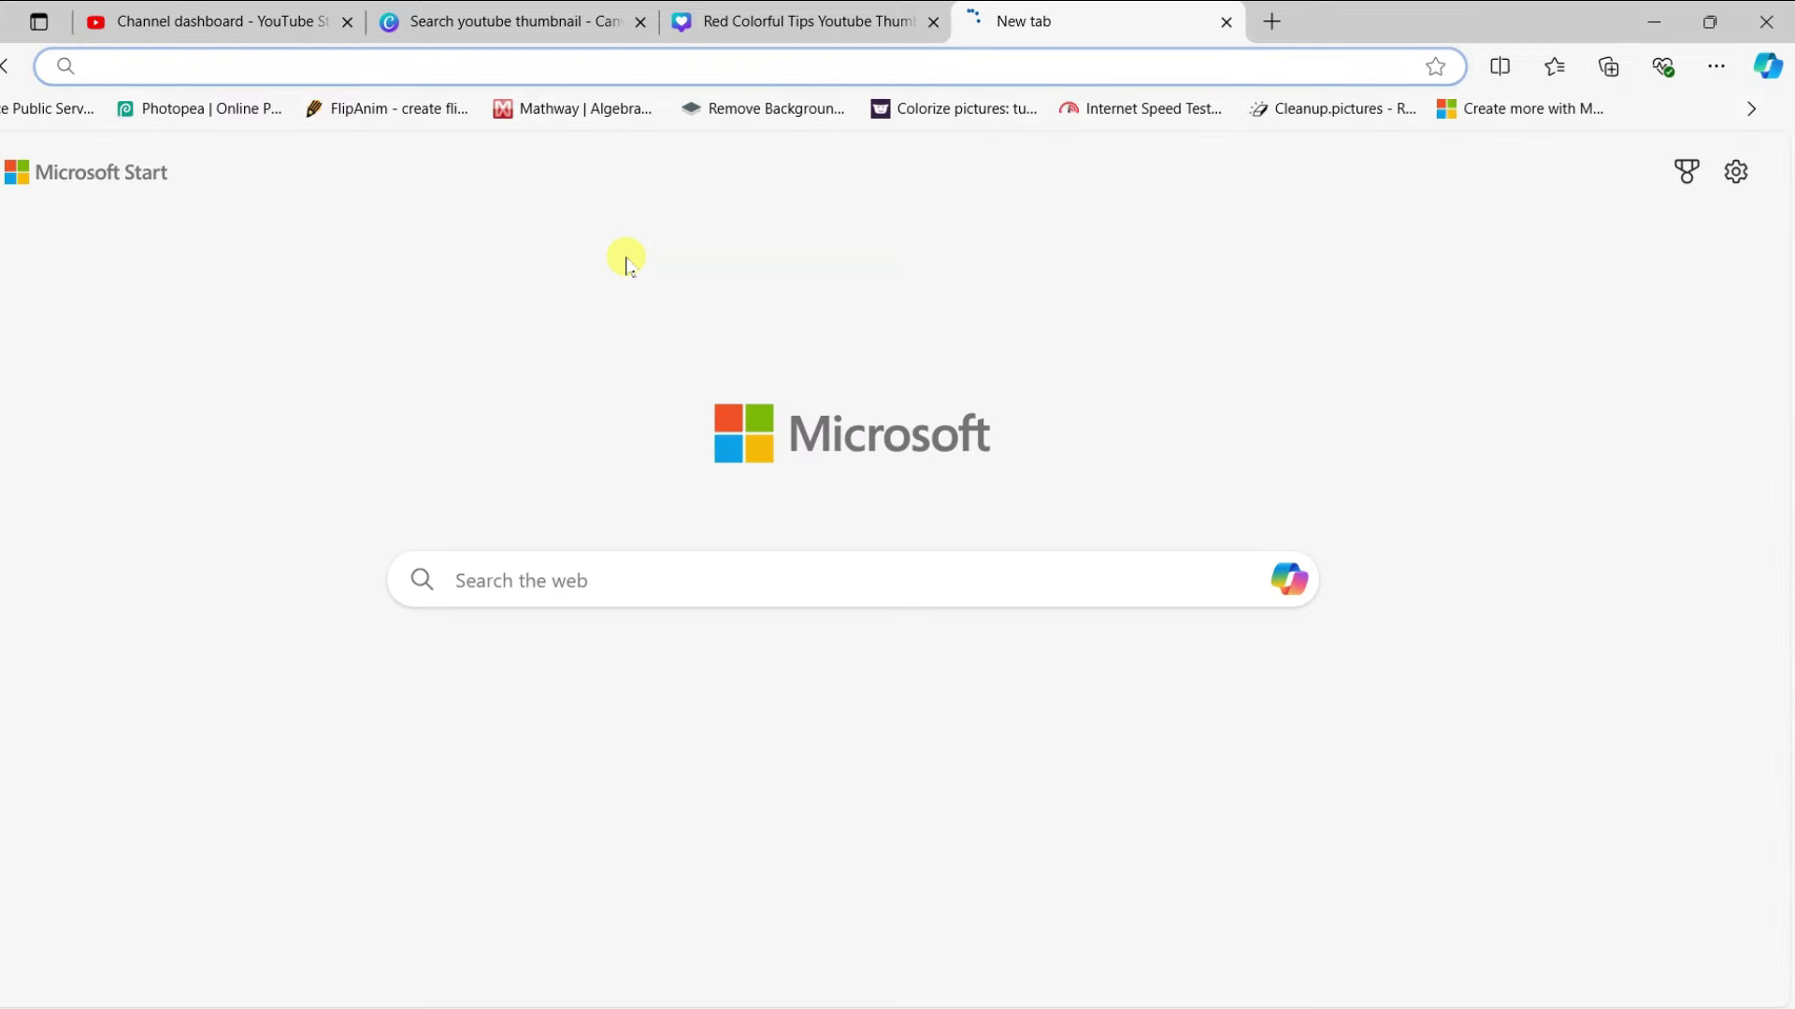
{"action": "type", "text": "youtube.com"}
{"action": "key", "text": "Return"}
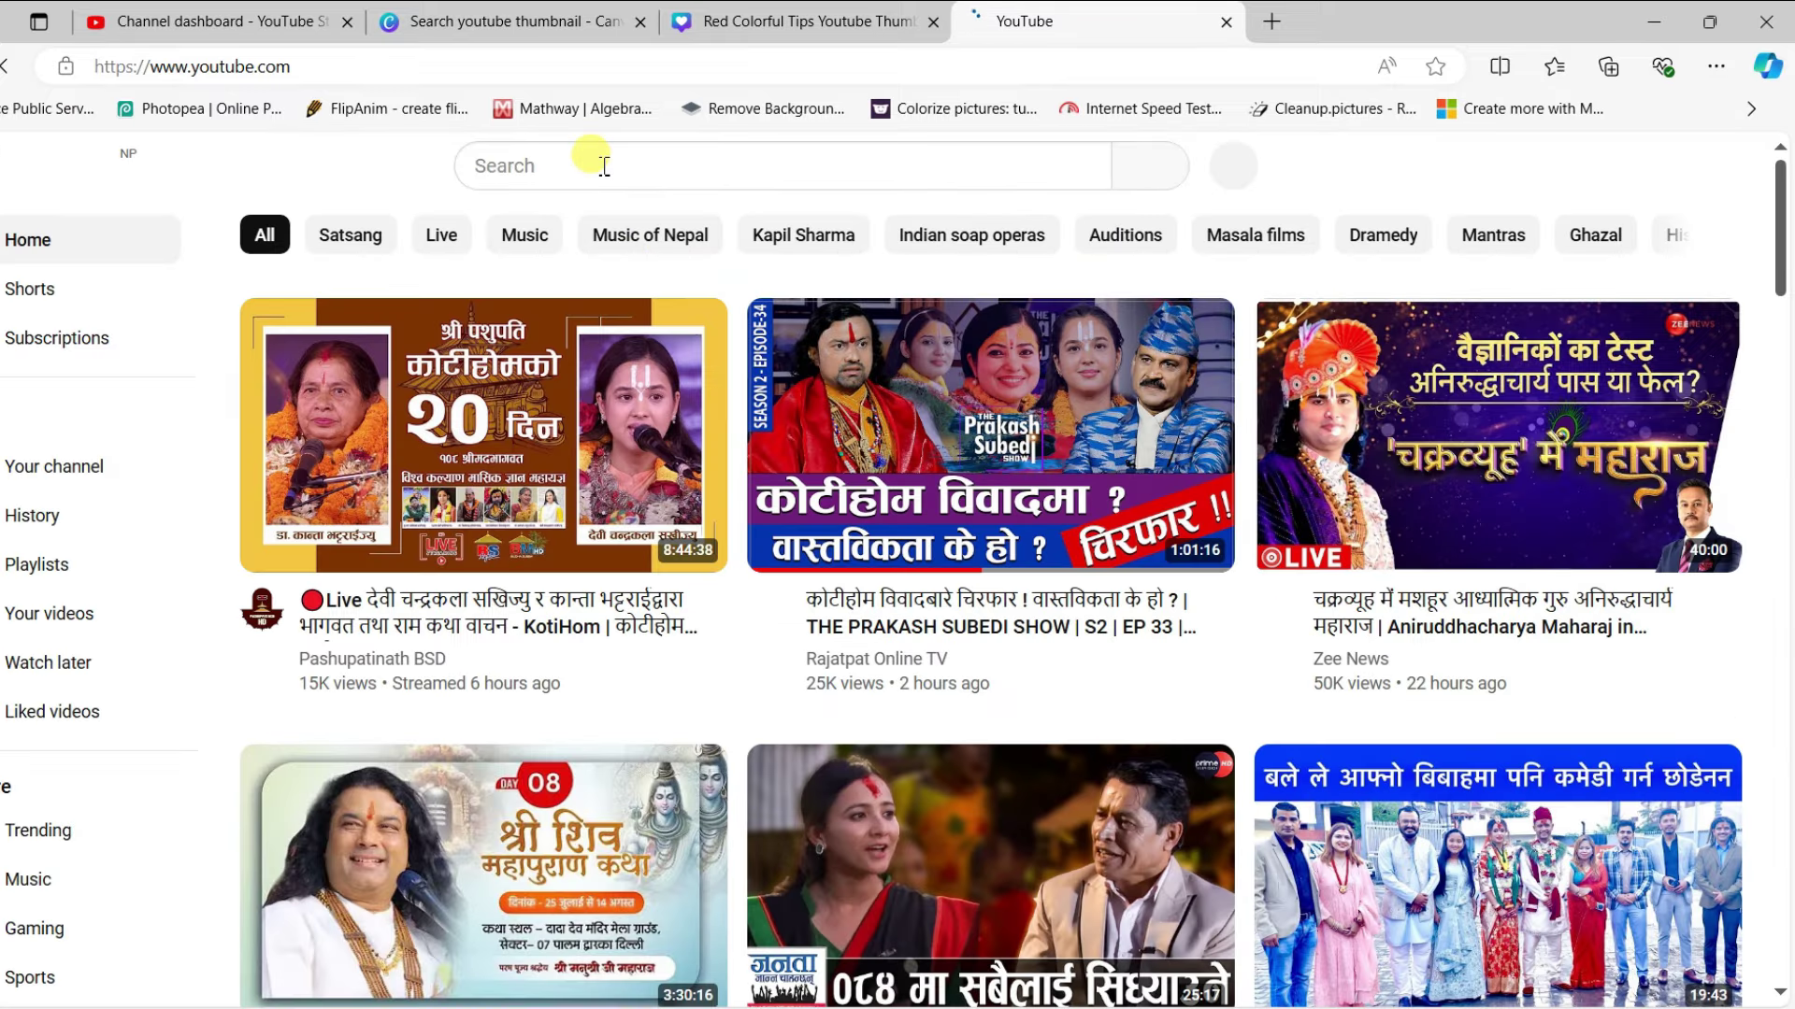
{"action": "left_click", "coordinate": [603, 165]}
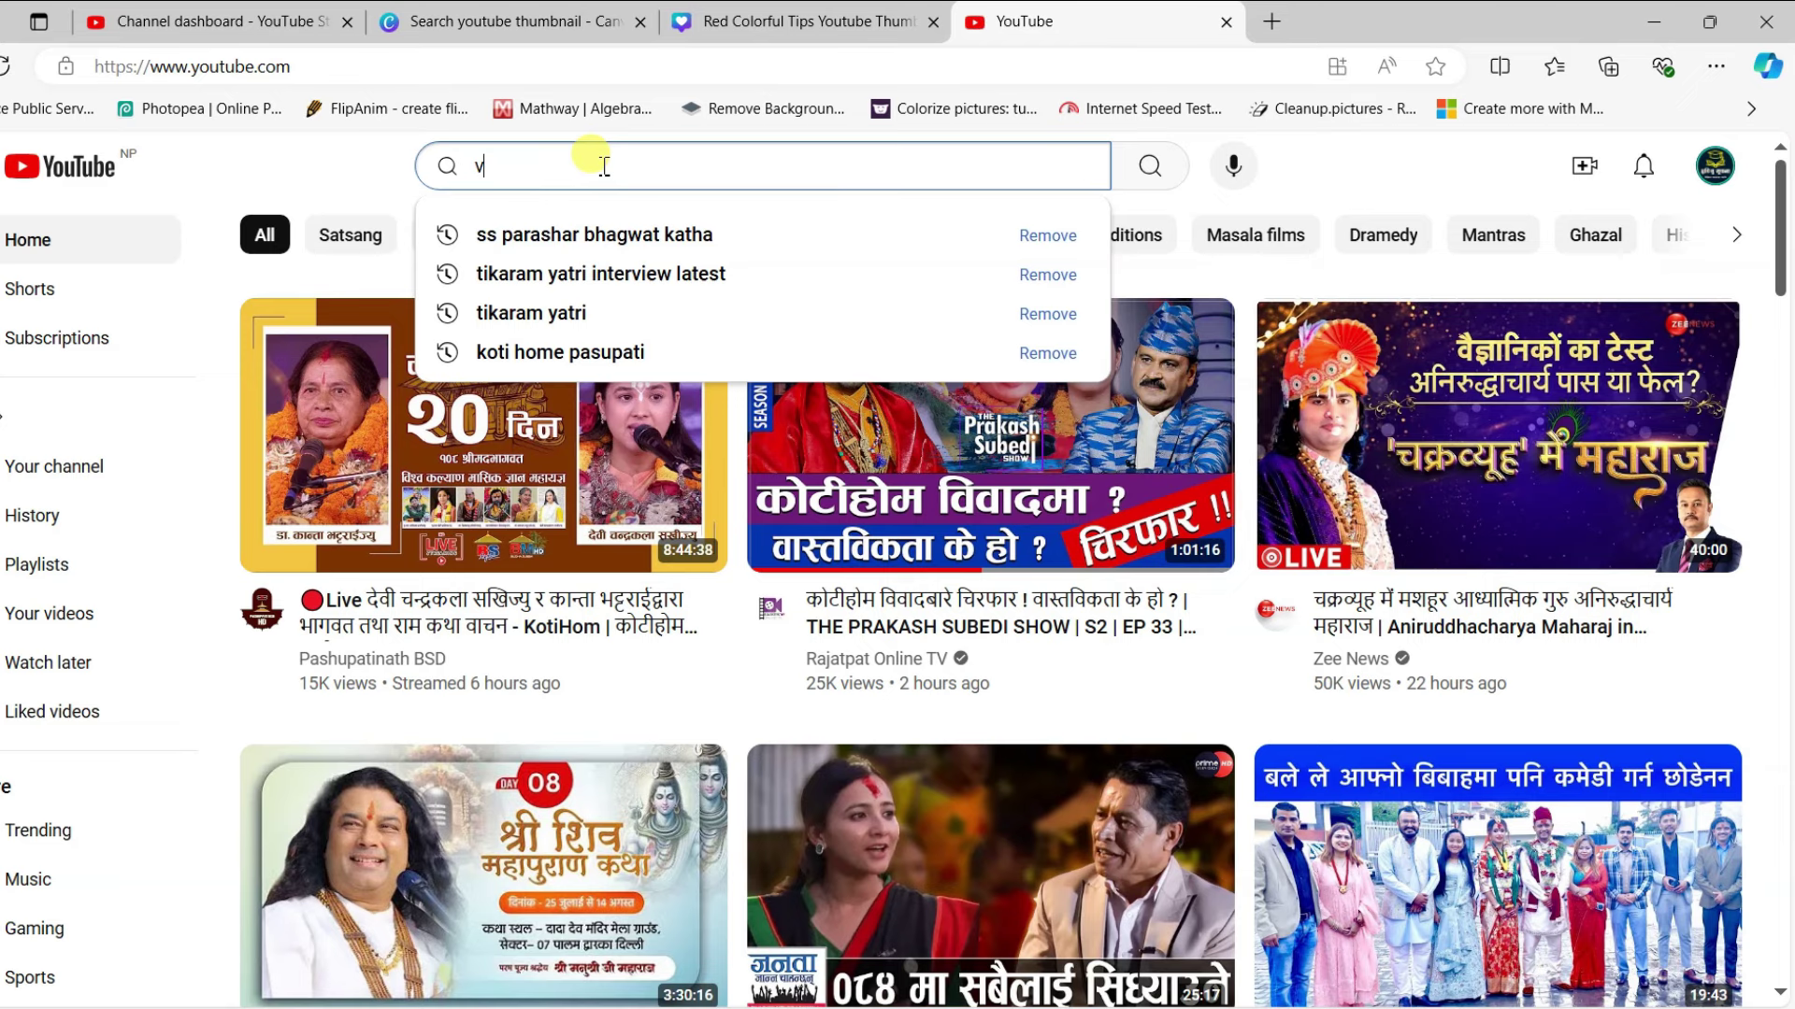
{"action": "type", "text": "video edi"}
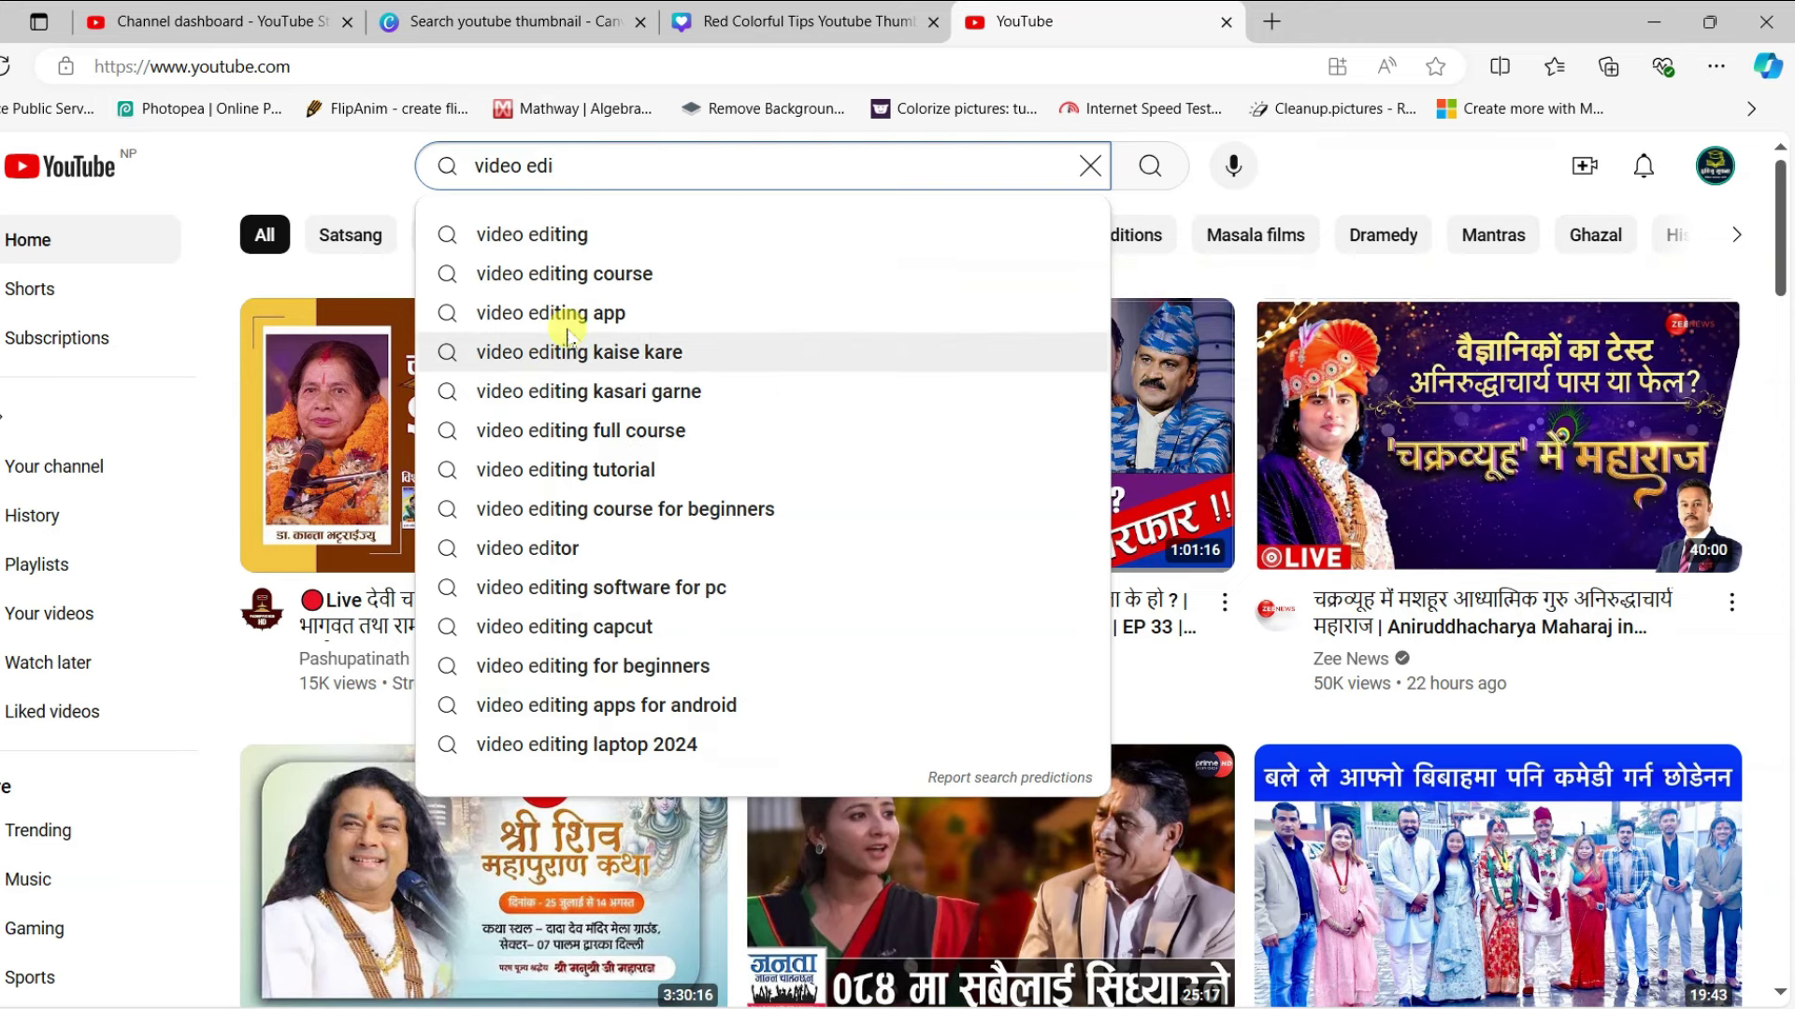
{"action": "type", "text": "ting"}
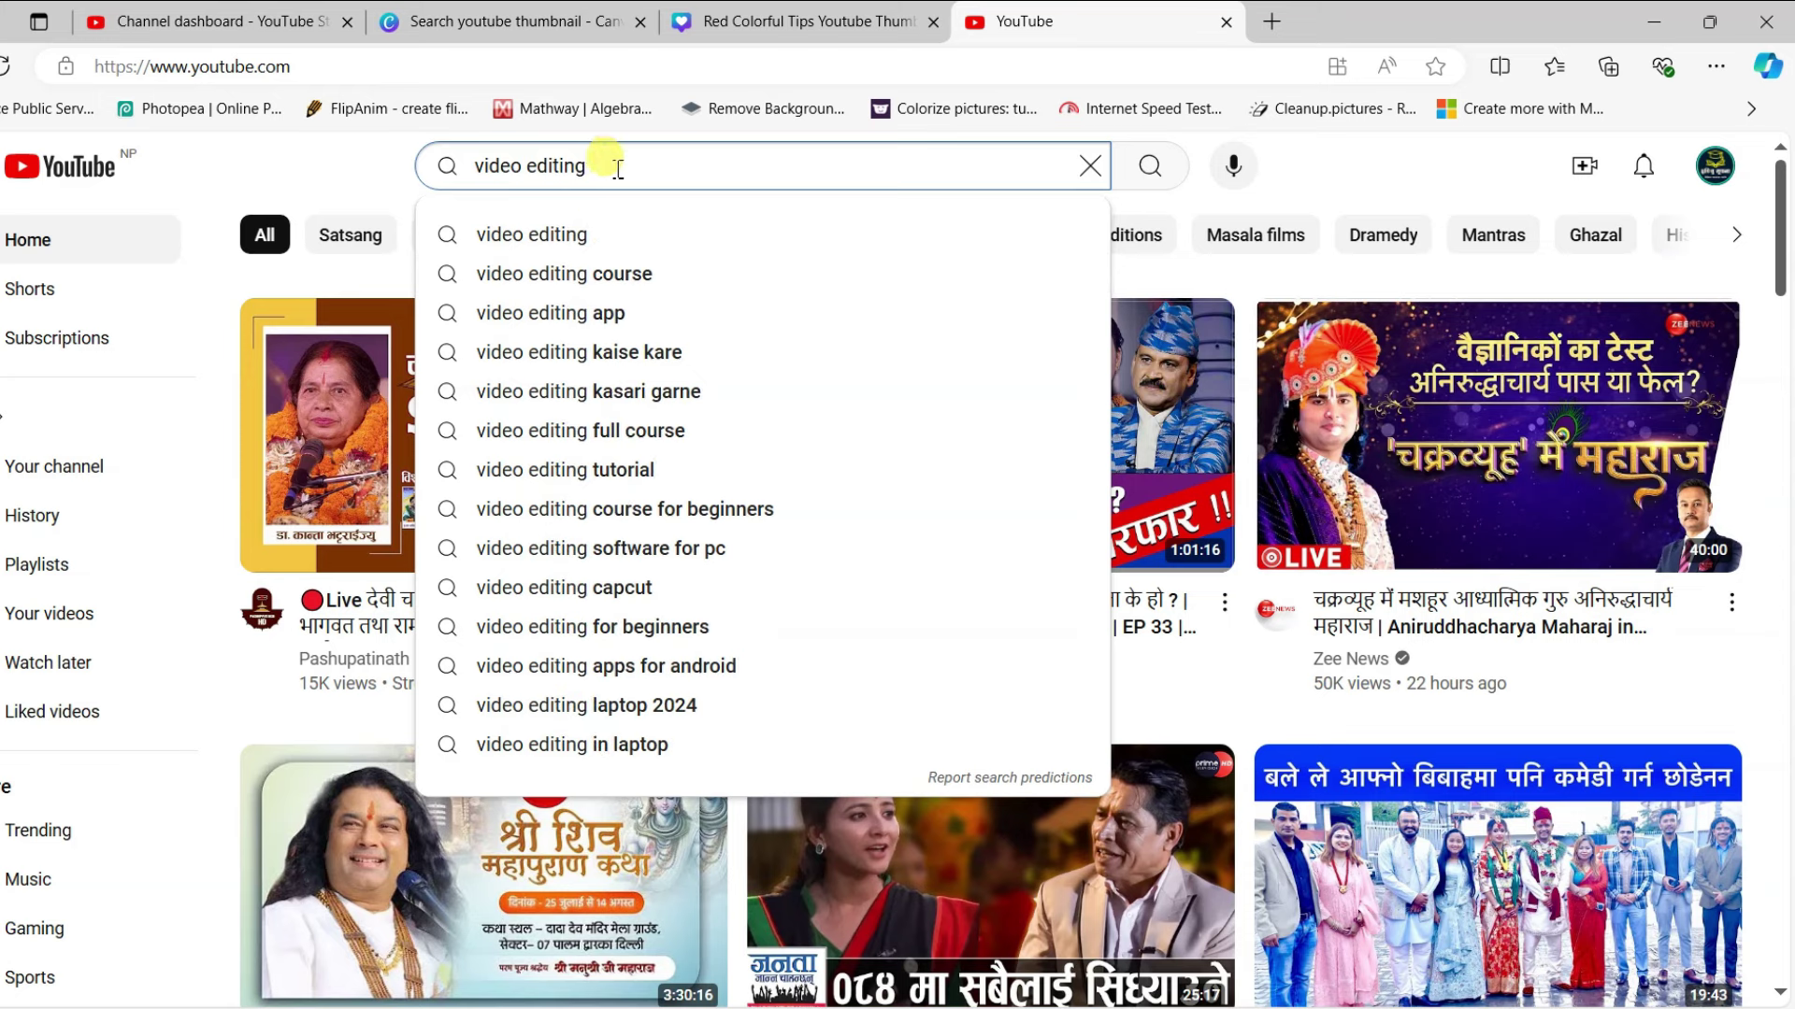
Copy the search phrase "video editing" and add it to the video's tags in YouTube Studio.
{"action": "left_click_drag", "start_coordinate": [617, 168], "coordinate": [470, 171]}
{"action": "key", "text": "ctrl+c"}
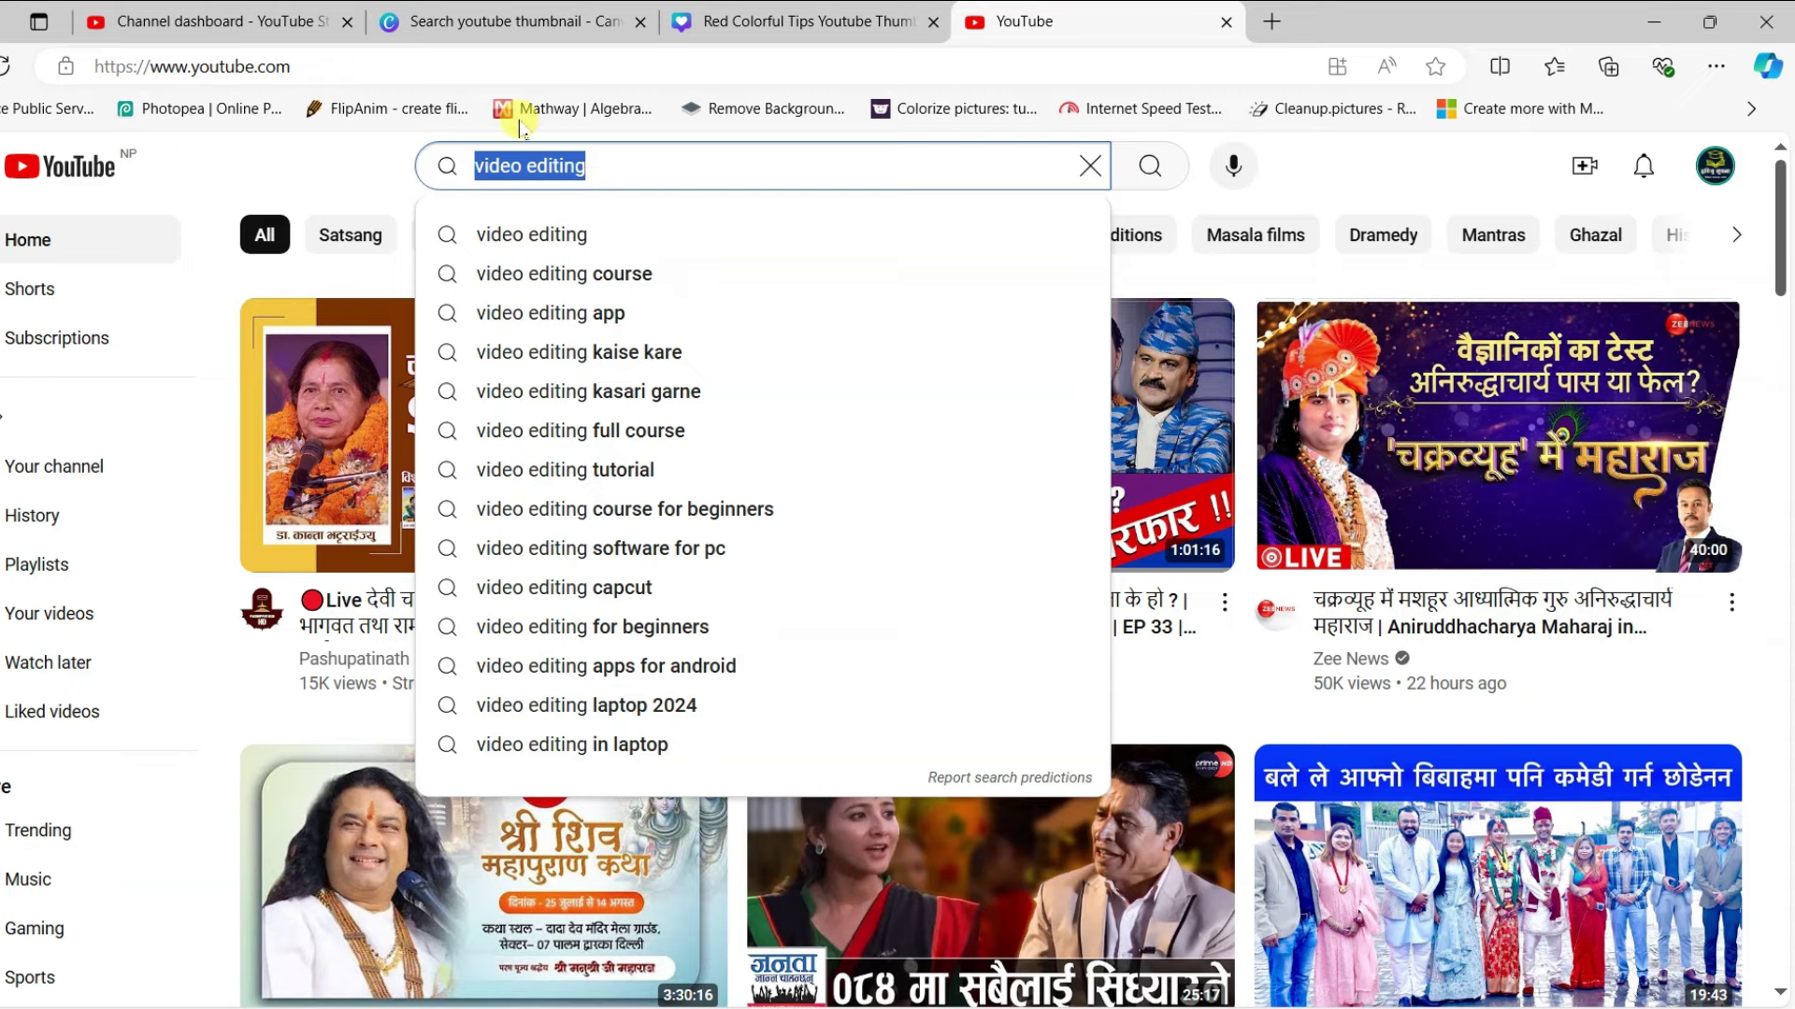
{"action": "left_click", "coordinate": [234, 16]}
{"action": "left_click", "coordinate": [721, 601]}
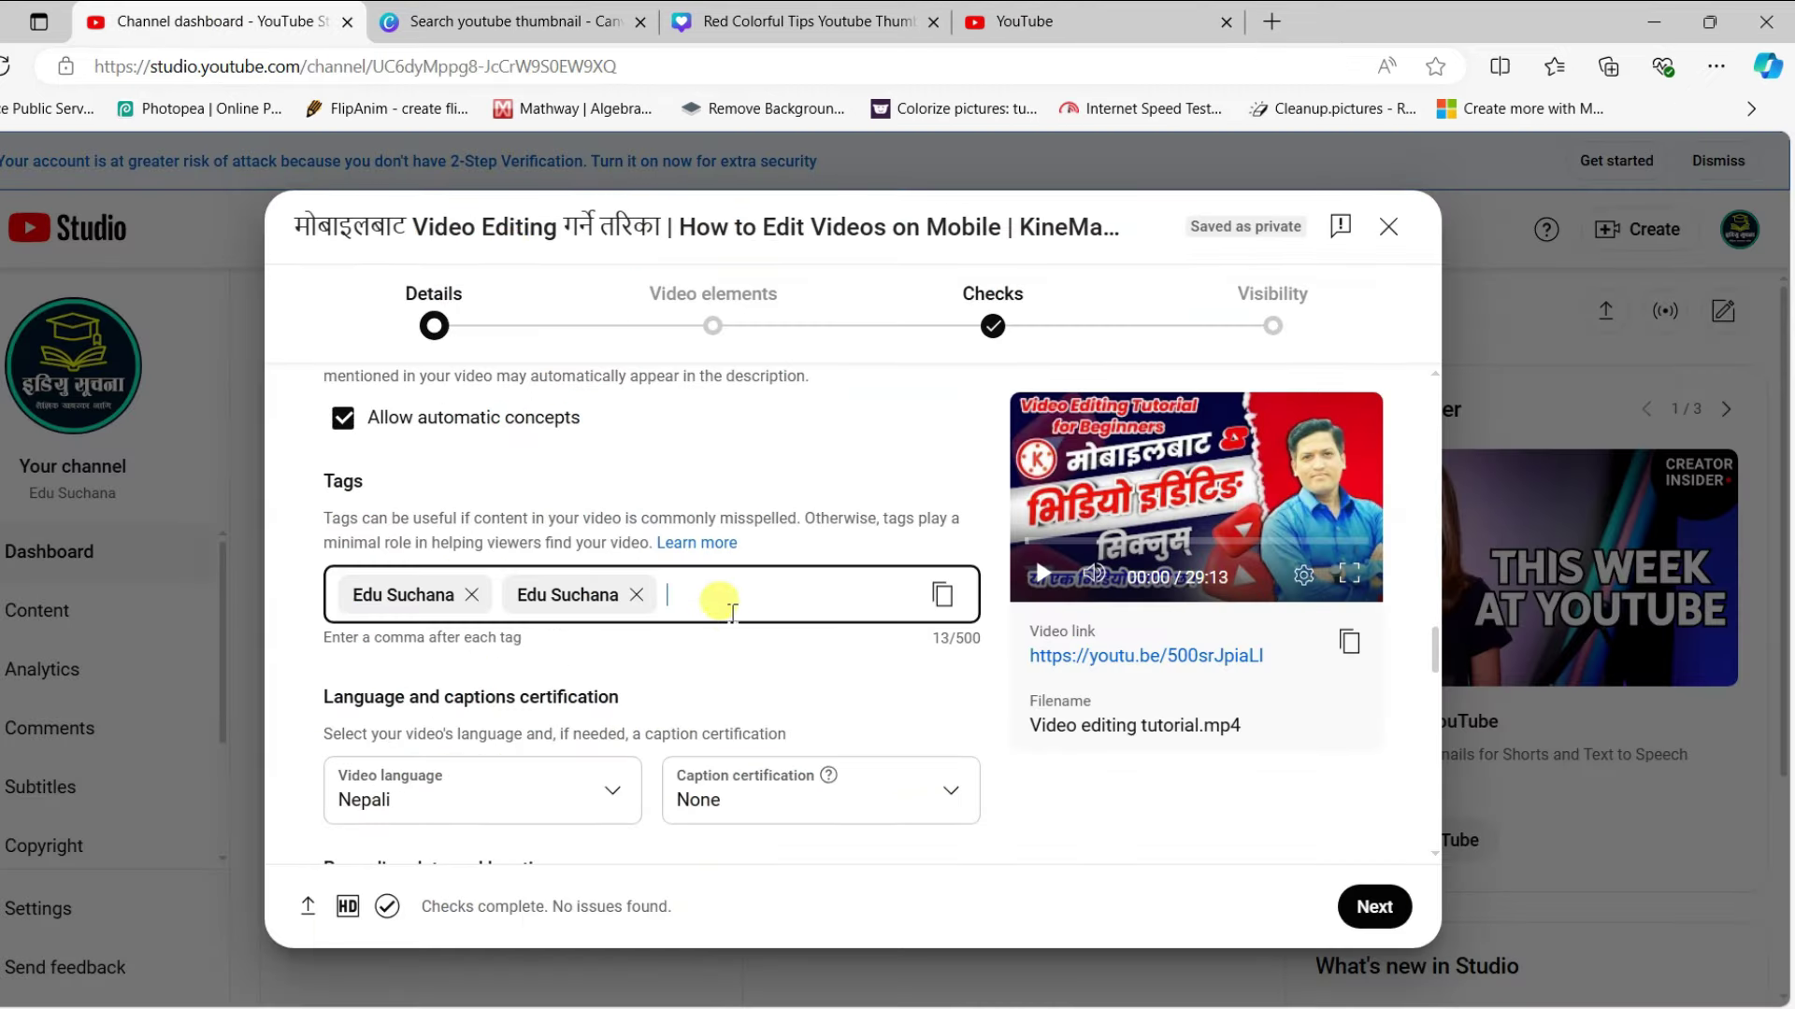
{"action": "key", "text": "ctrl+v"}
Copy the suggested YouTube search "video editing kasari garne" into the video's tags, and add the creator's full name as another tag.
{"action": "left_click", "coordinate": [1022, 19]}
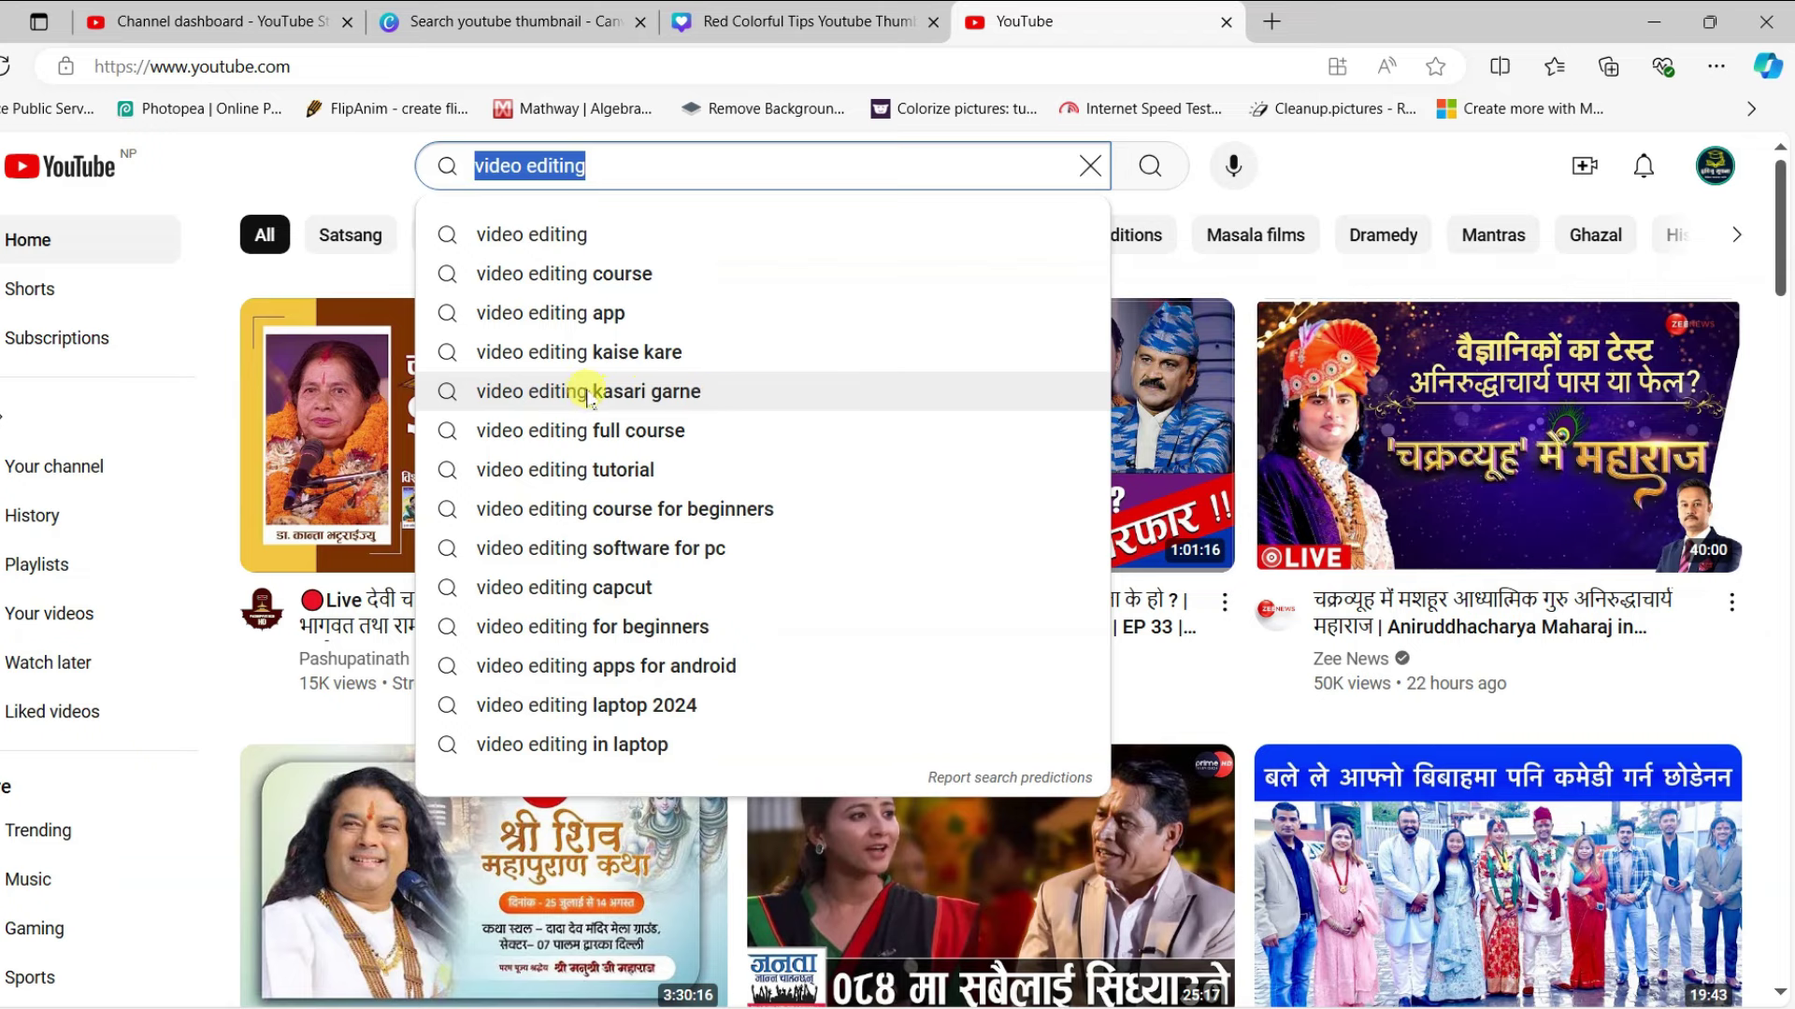
{"action": "left_click", "coordinate": [643, 396]}
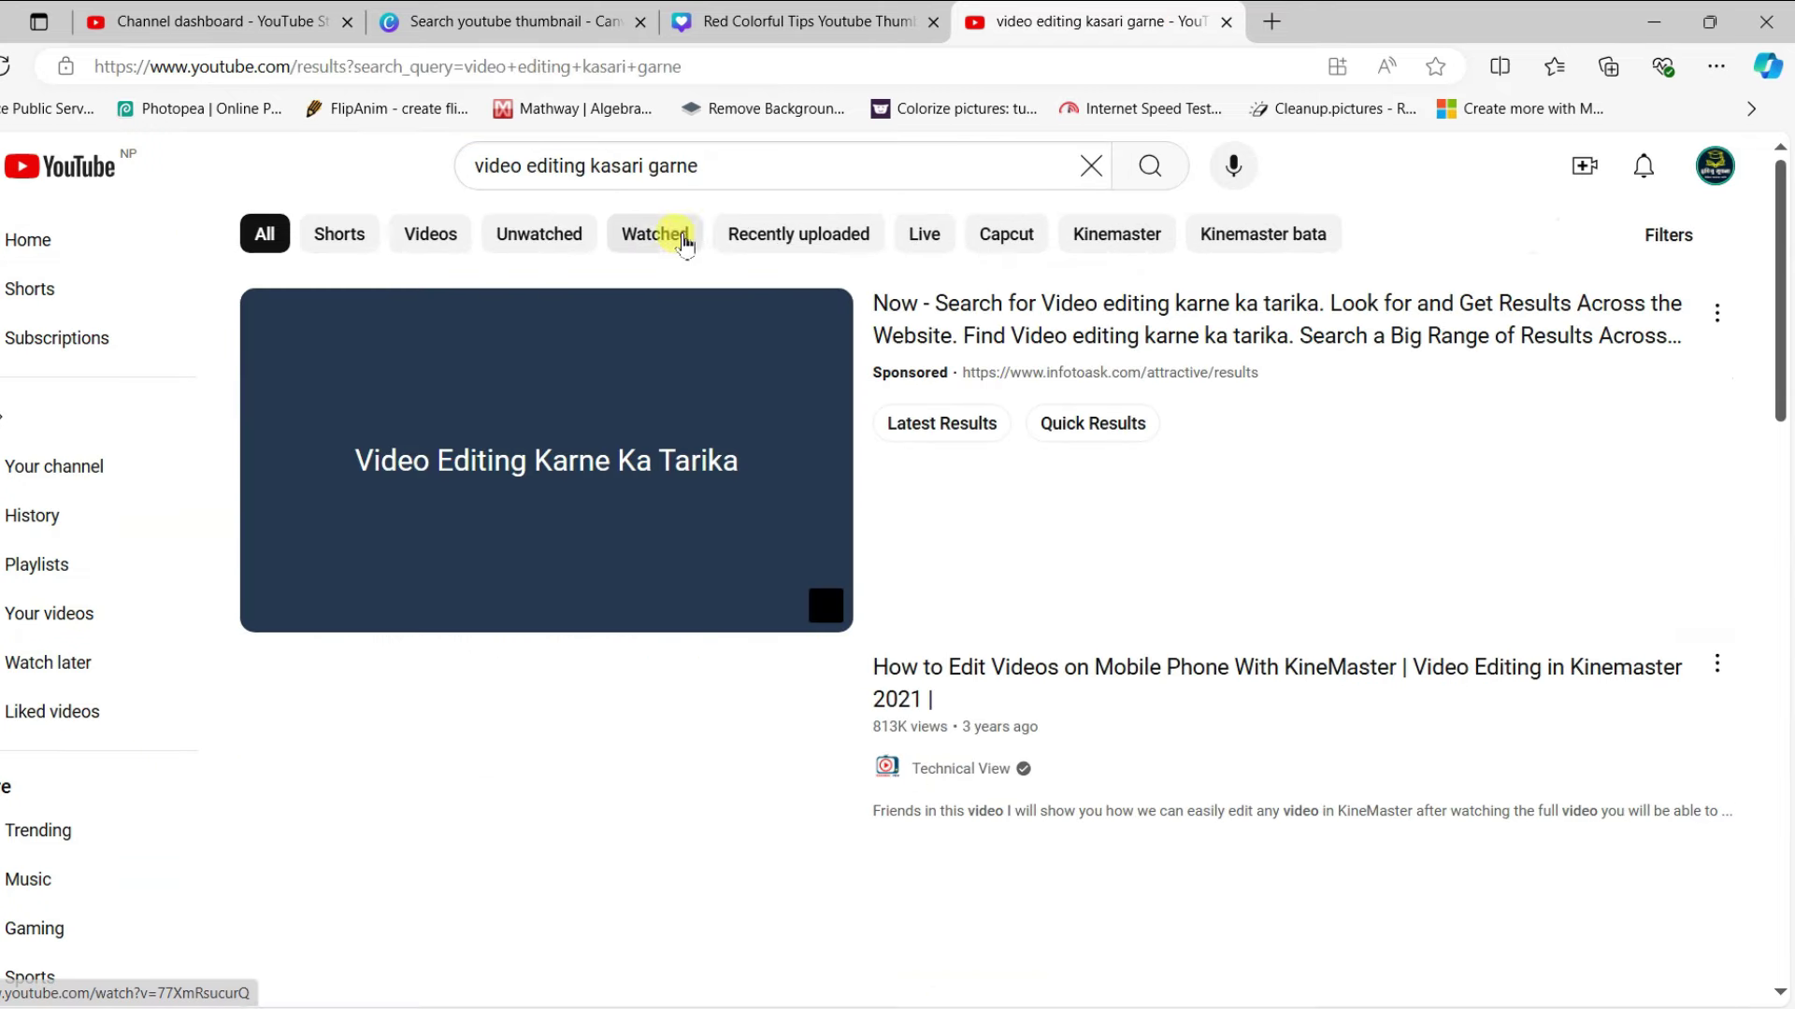
{"action": "left_click_drag", "start_coordinate": [708, 165], "coordinate": [445, 168]}
{"action": "key", "text": "ctrl+c"}
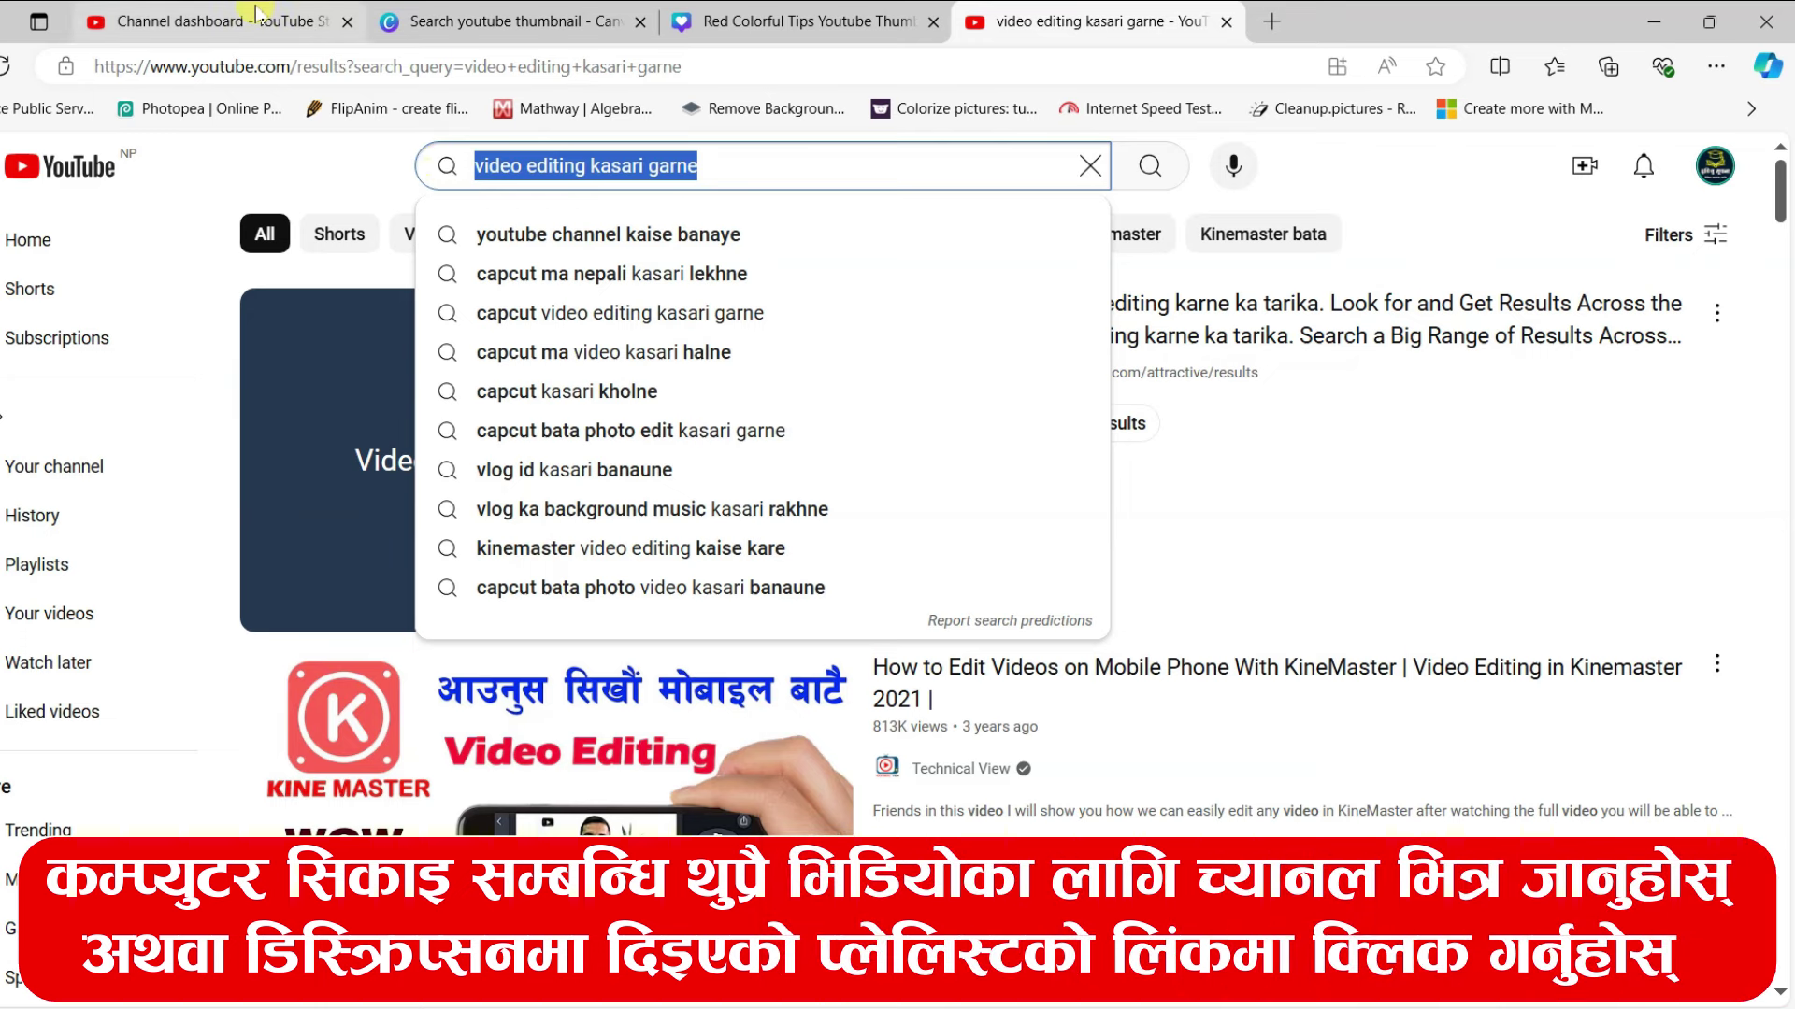
{"action": "left_click", "coordinate": [215, 21]}
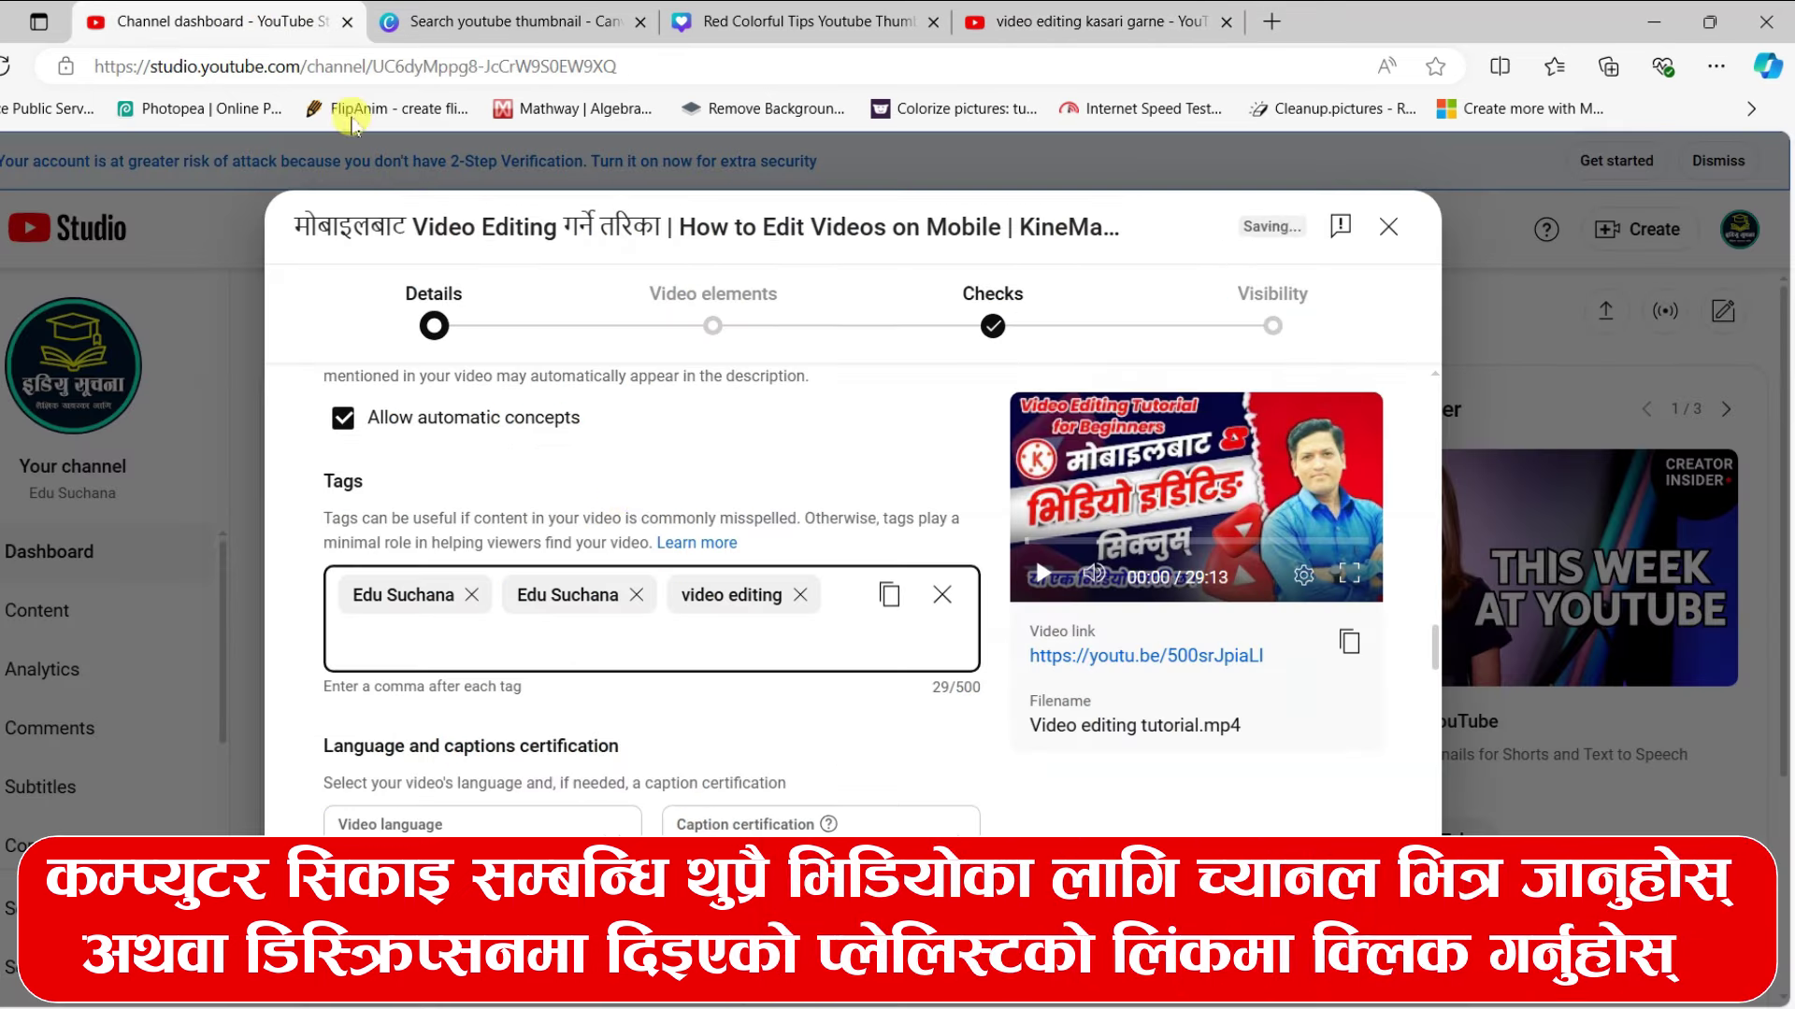
{"action": "left_click", "coordinate": [606, 634]}
{"action": "key", "text": "ctrl+v"}
{"action": "key", "text": "Return"}
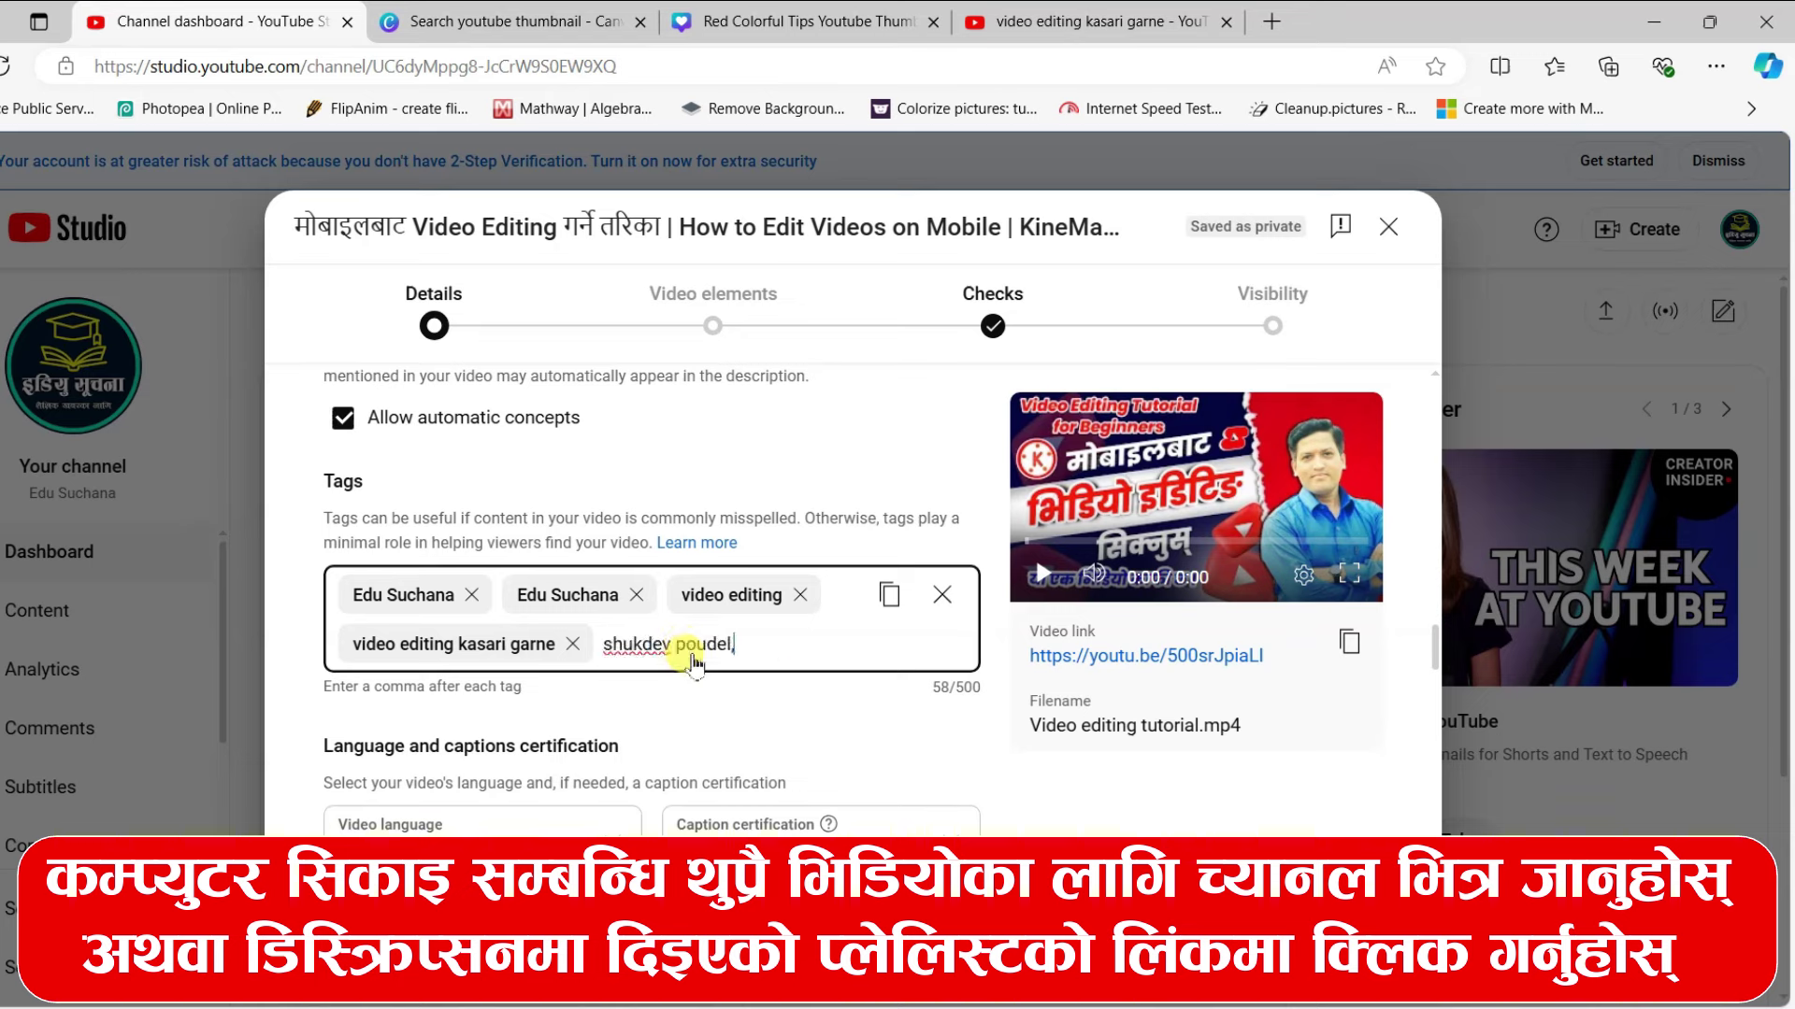
{"action": "key", "text": "Return"}
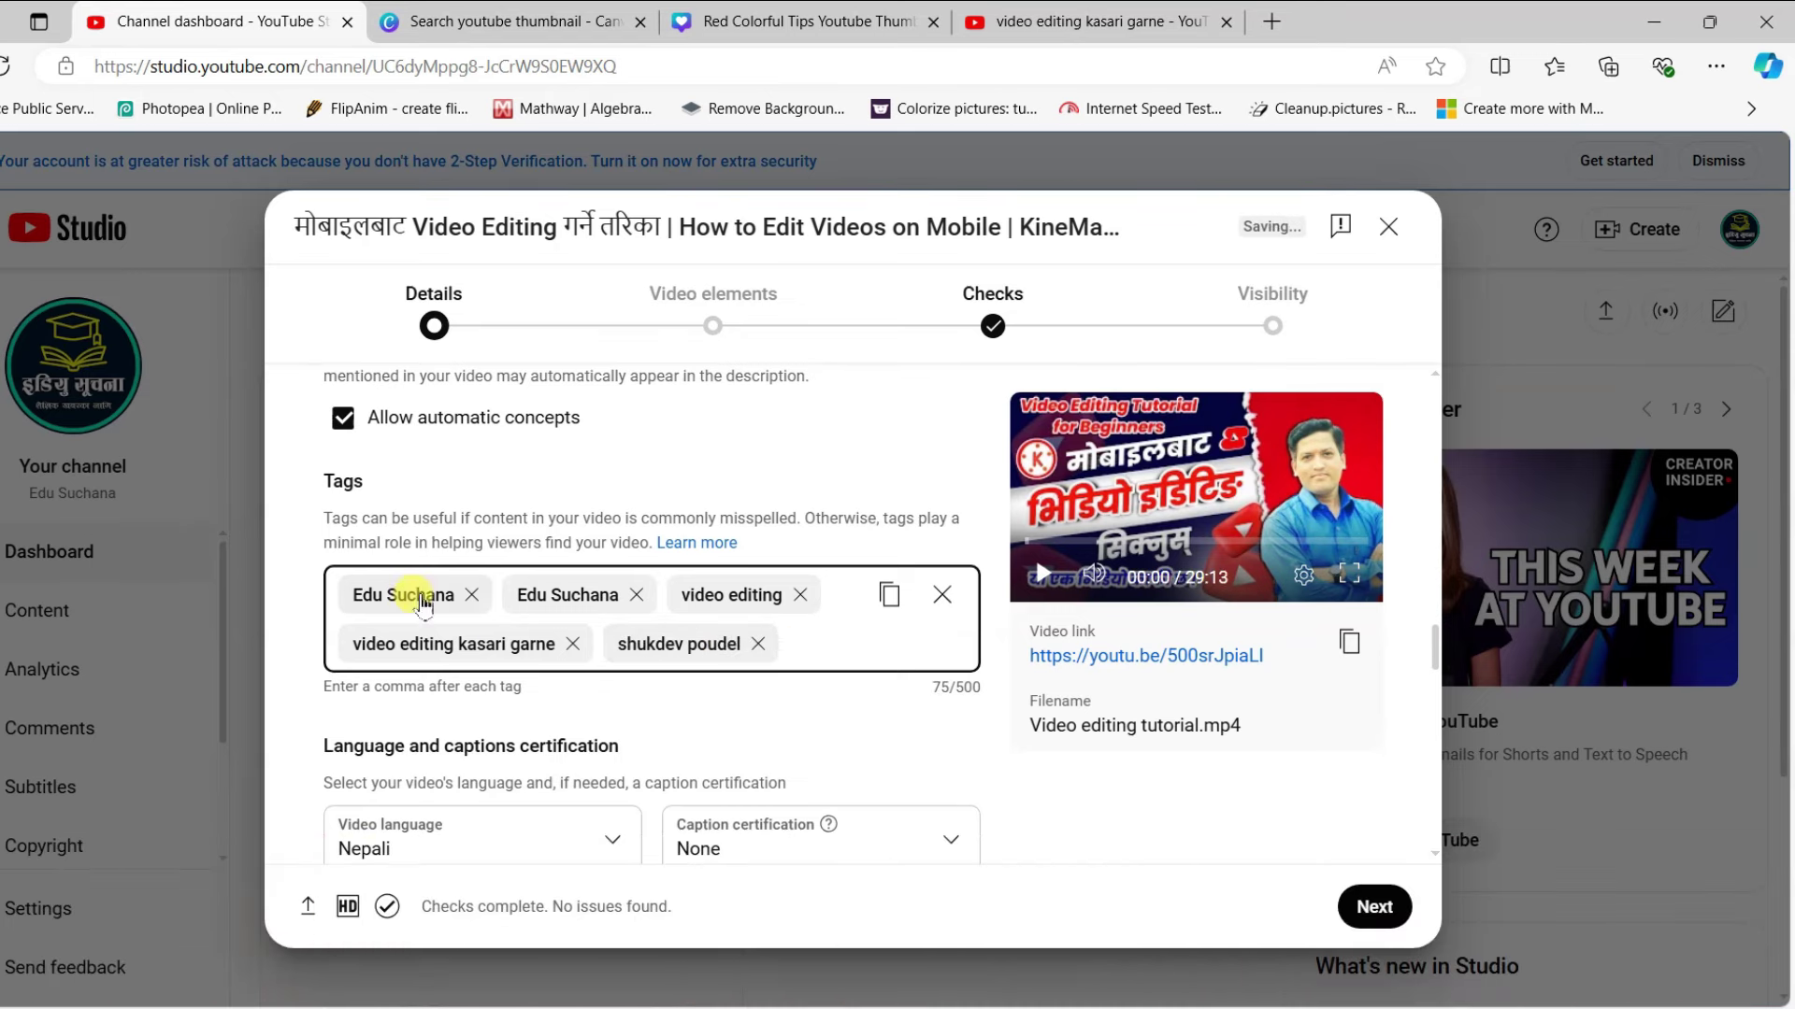
Search YouTube for "video editing app" and copy the phrase into the video's tags in YouTube Studio.
{"action": "left_click", "coordinate": [1084, 21]}
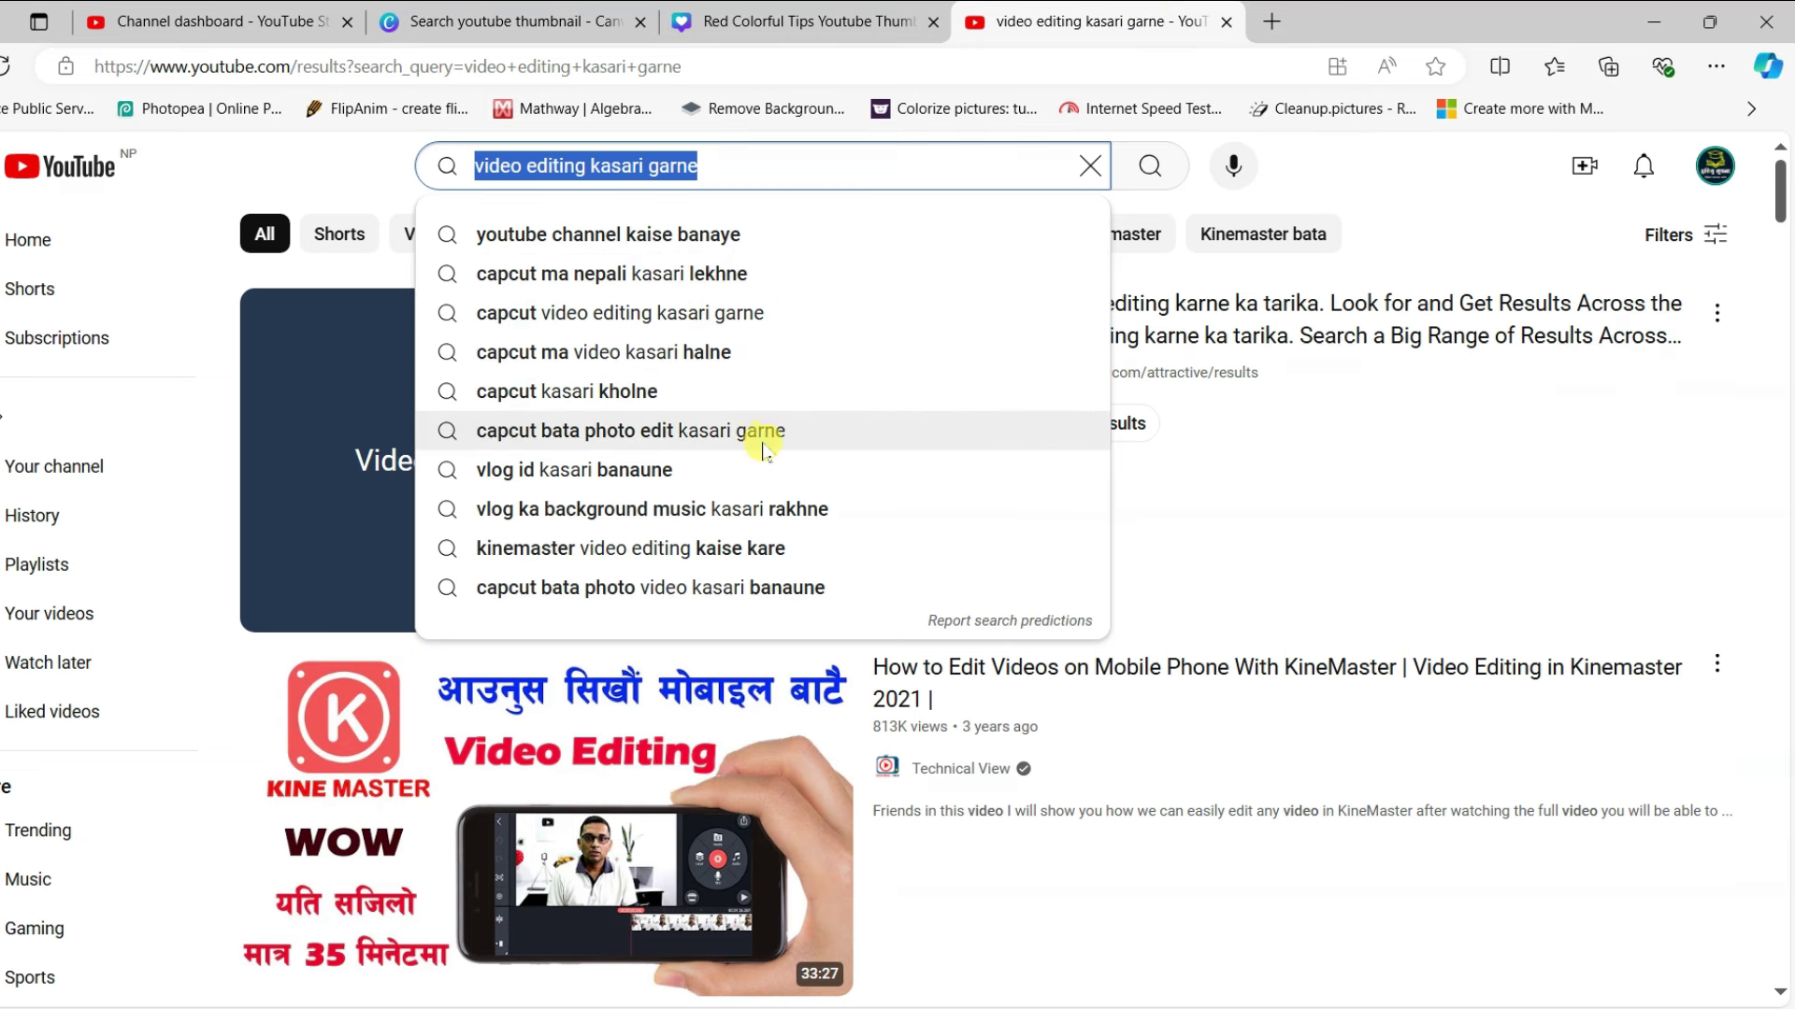
{"action": "type", "text": "video editing app"}
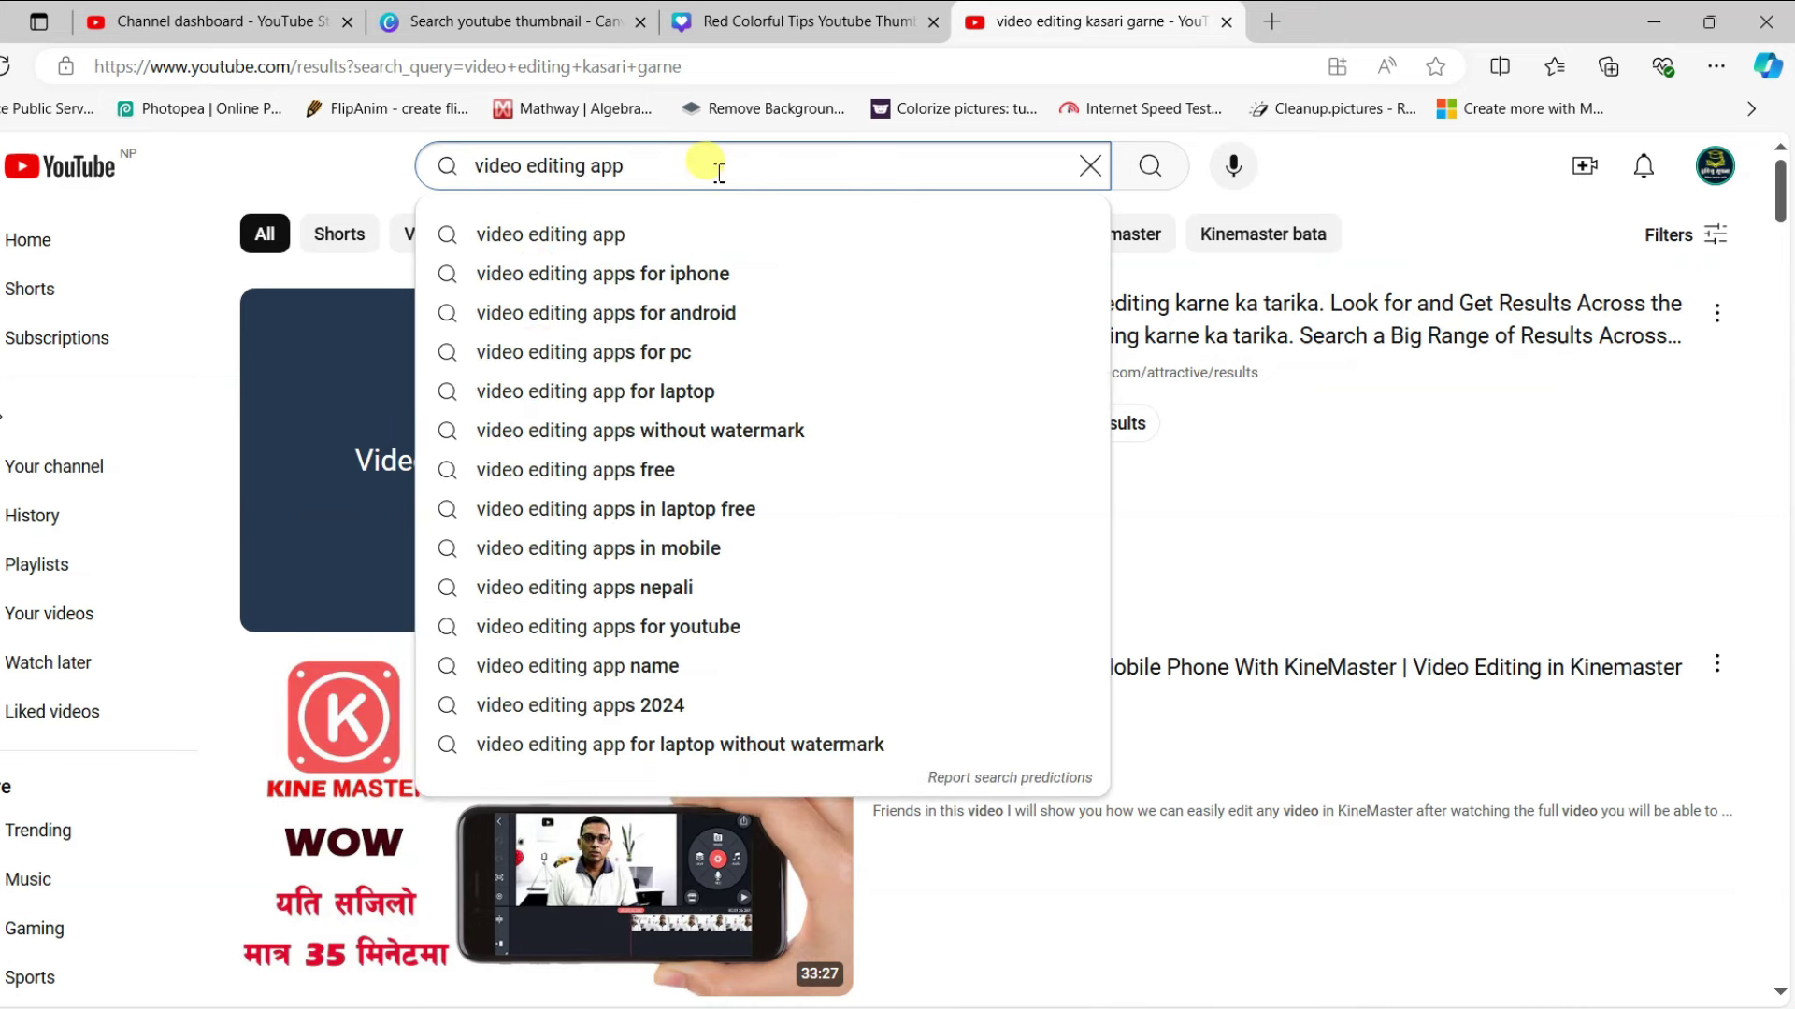
{"action": "left_click", "coordinate": [679, 245]}
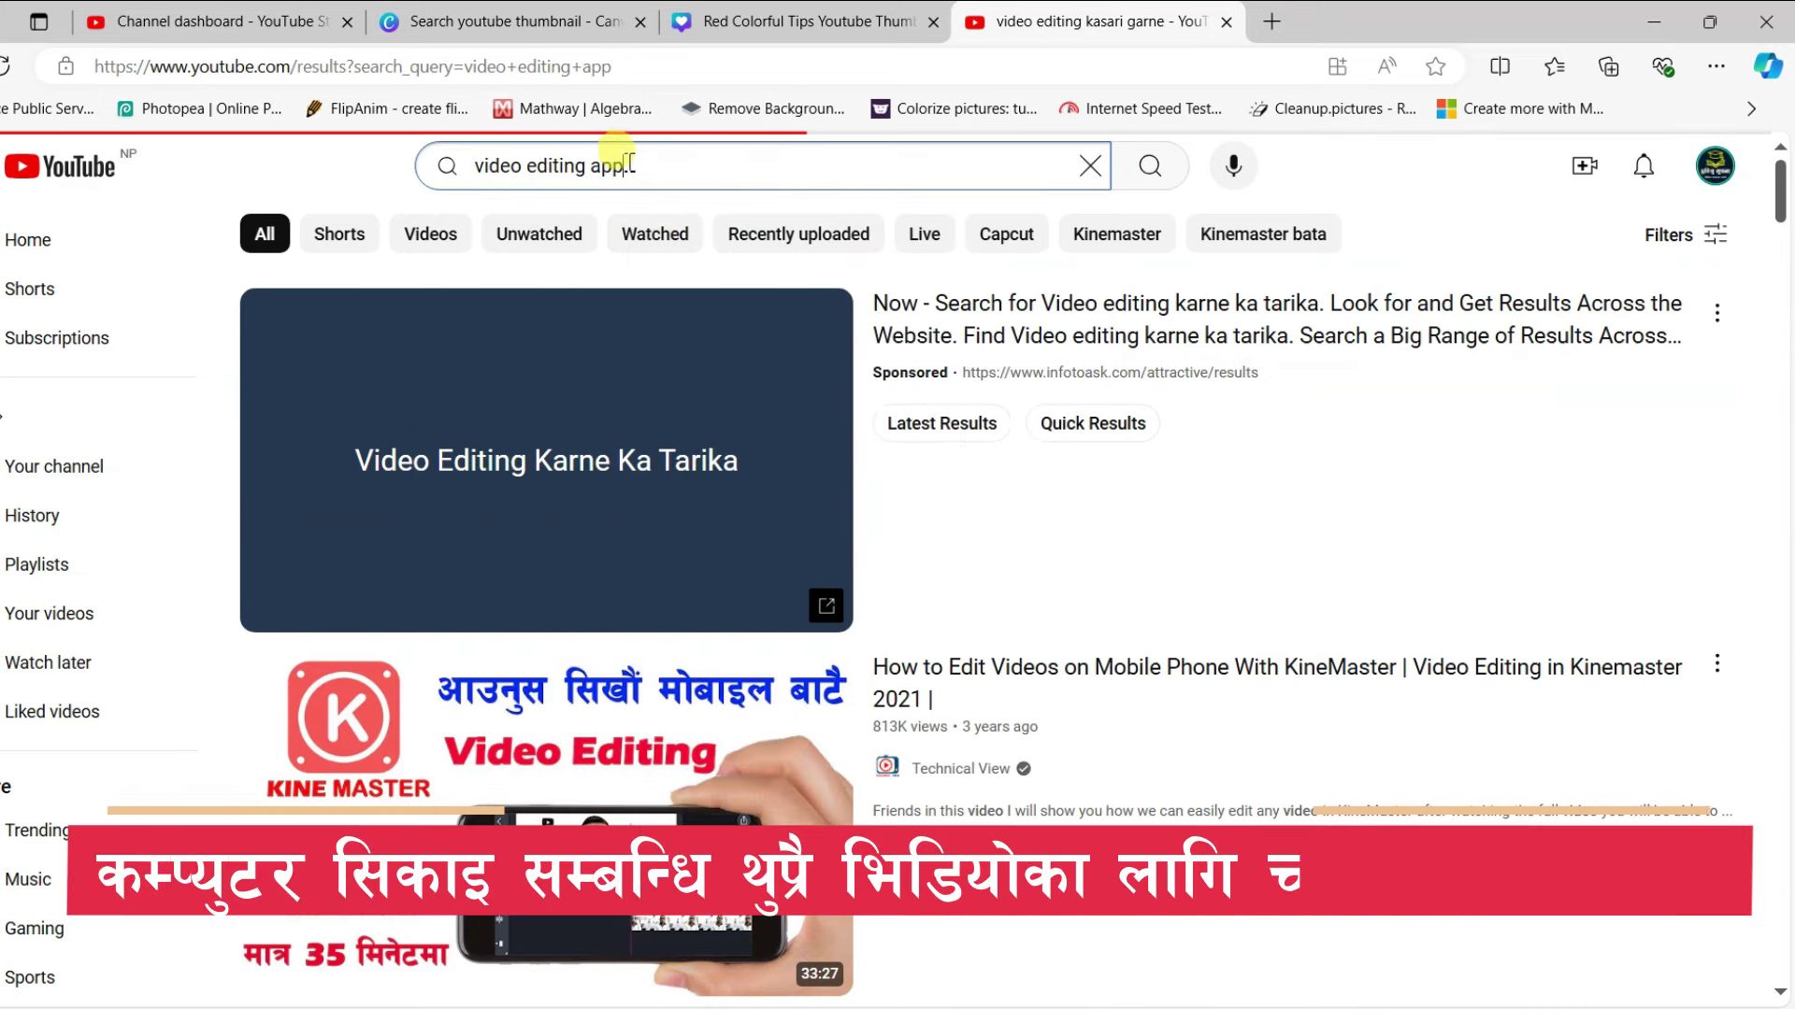
{"action": "left_click_drag", "start_coordinate": [685, 168], "coordinate": [467, 175]}
{"action": "key", "text": "ctrl+c"}
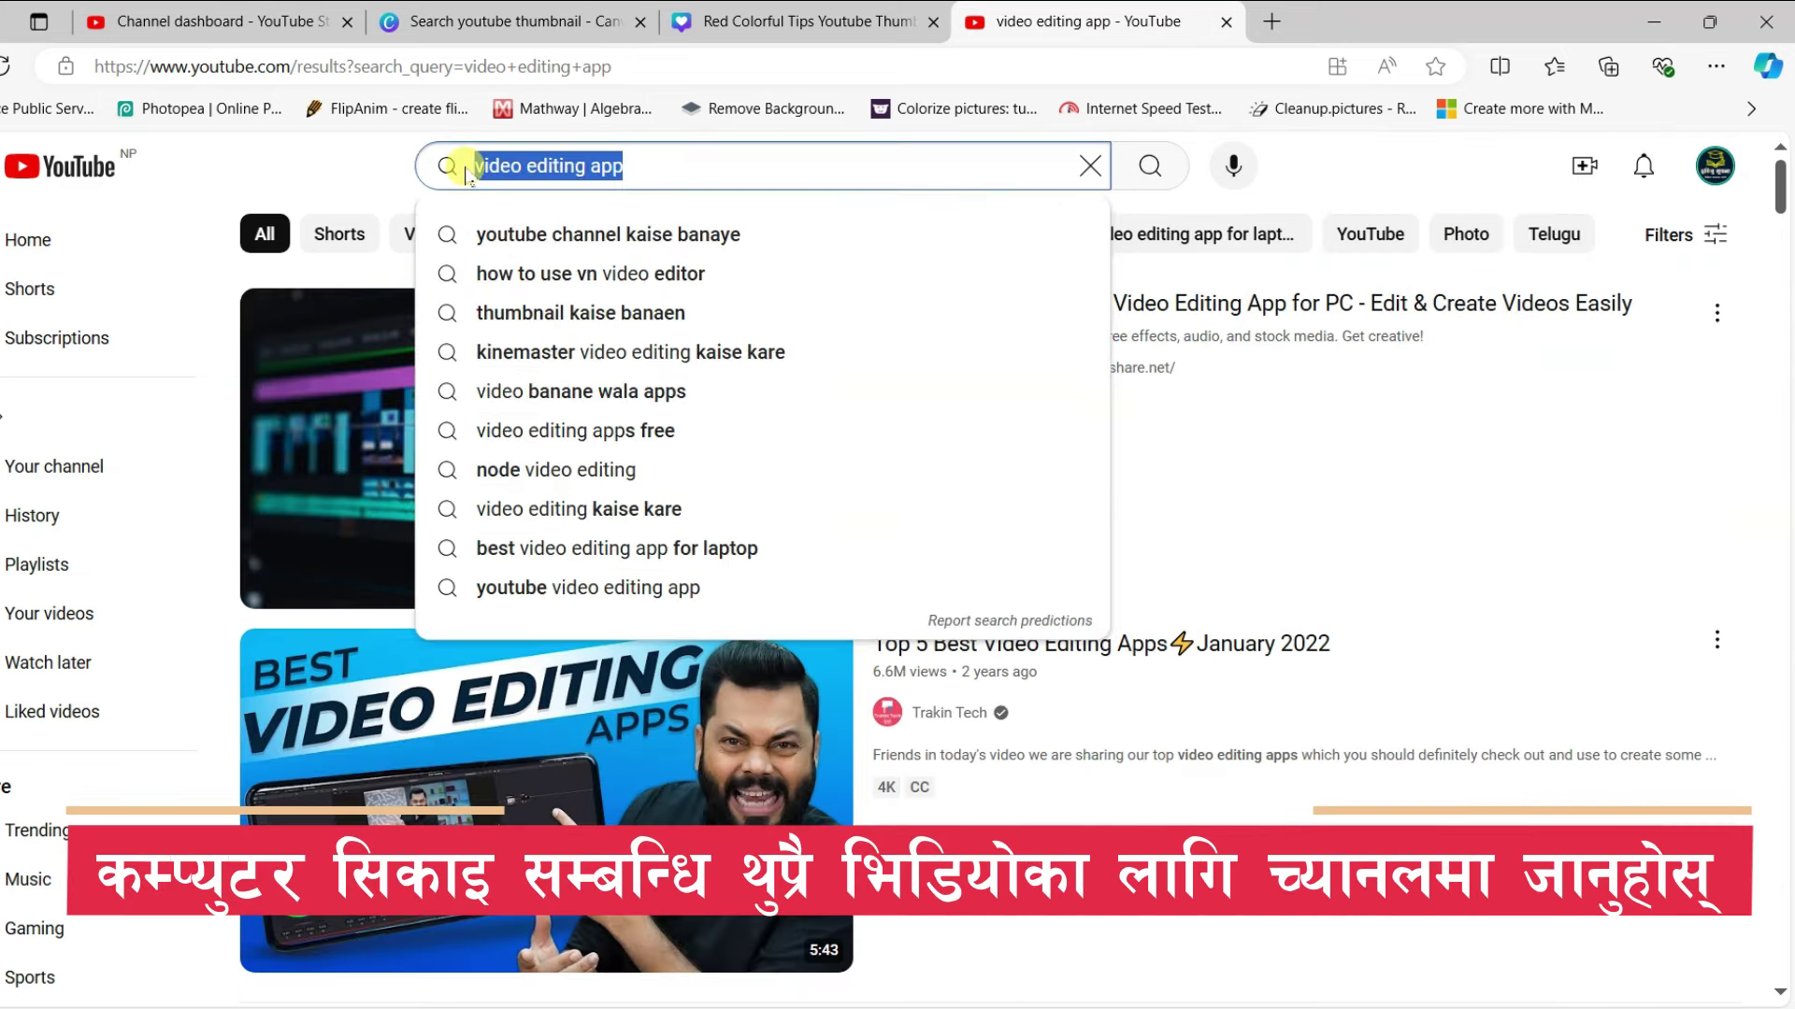
{"action": "left_click", "coordinate": [215, 21]}
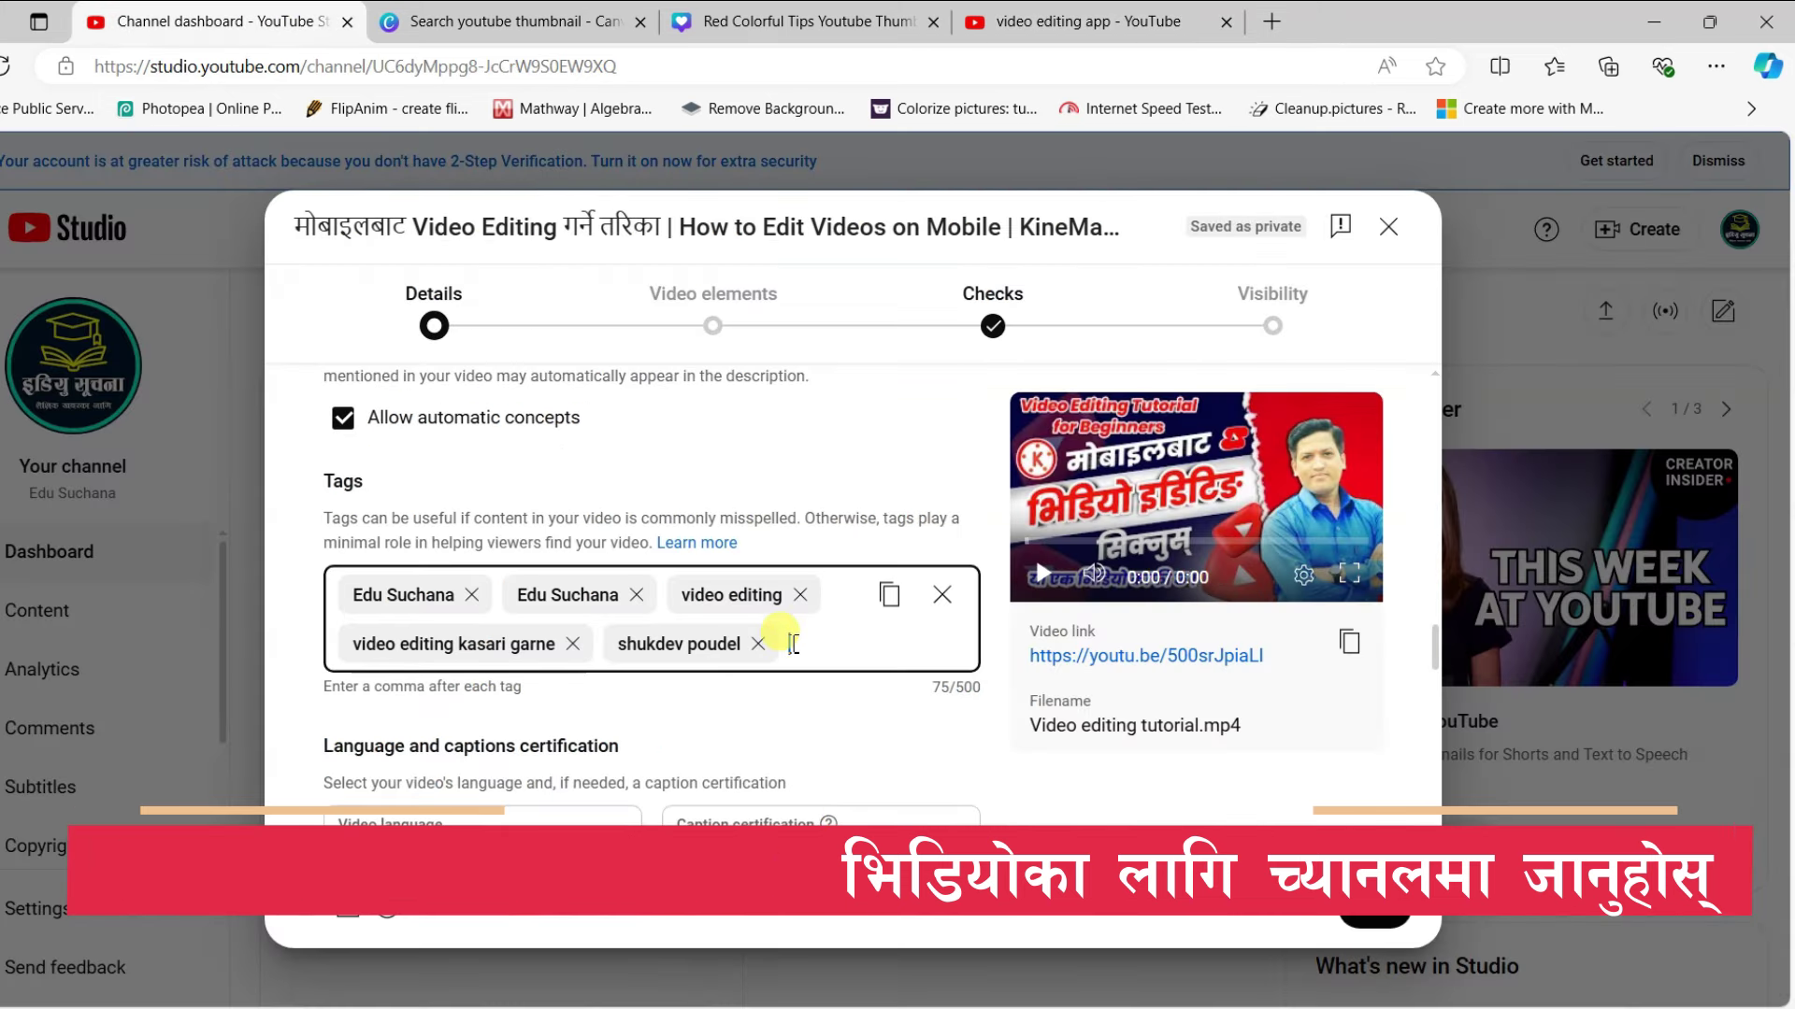
{"action": "key", "text": "ctrl+v"}
{"action": "key", "text": "Return"}
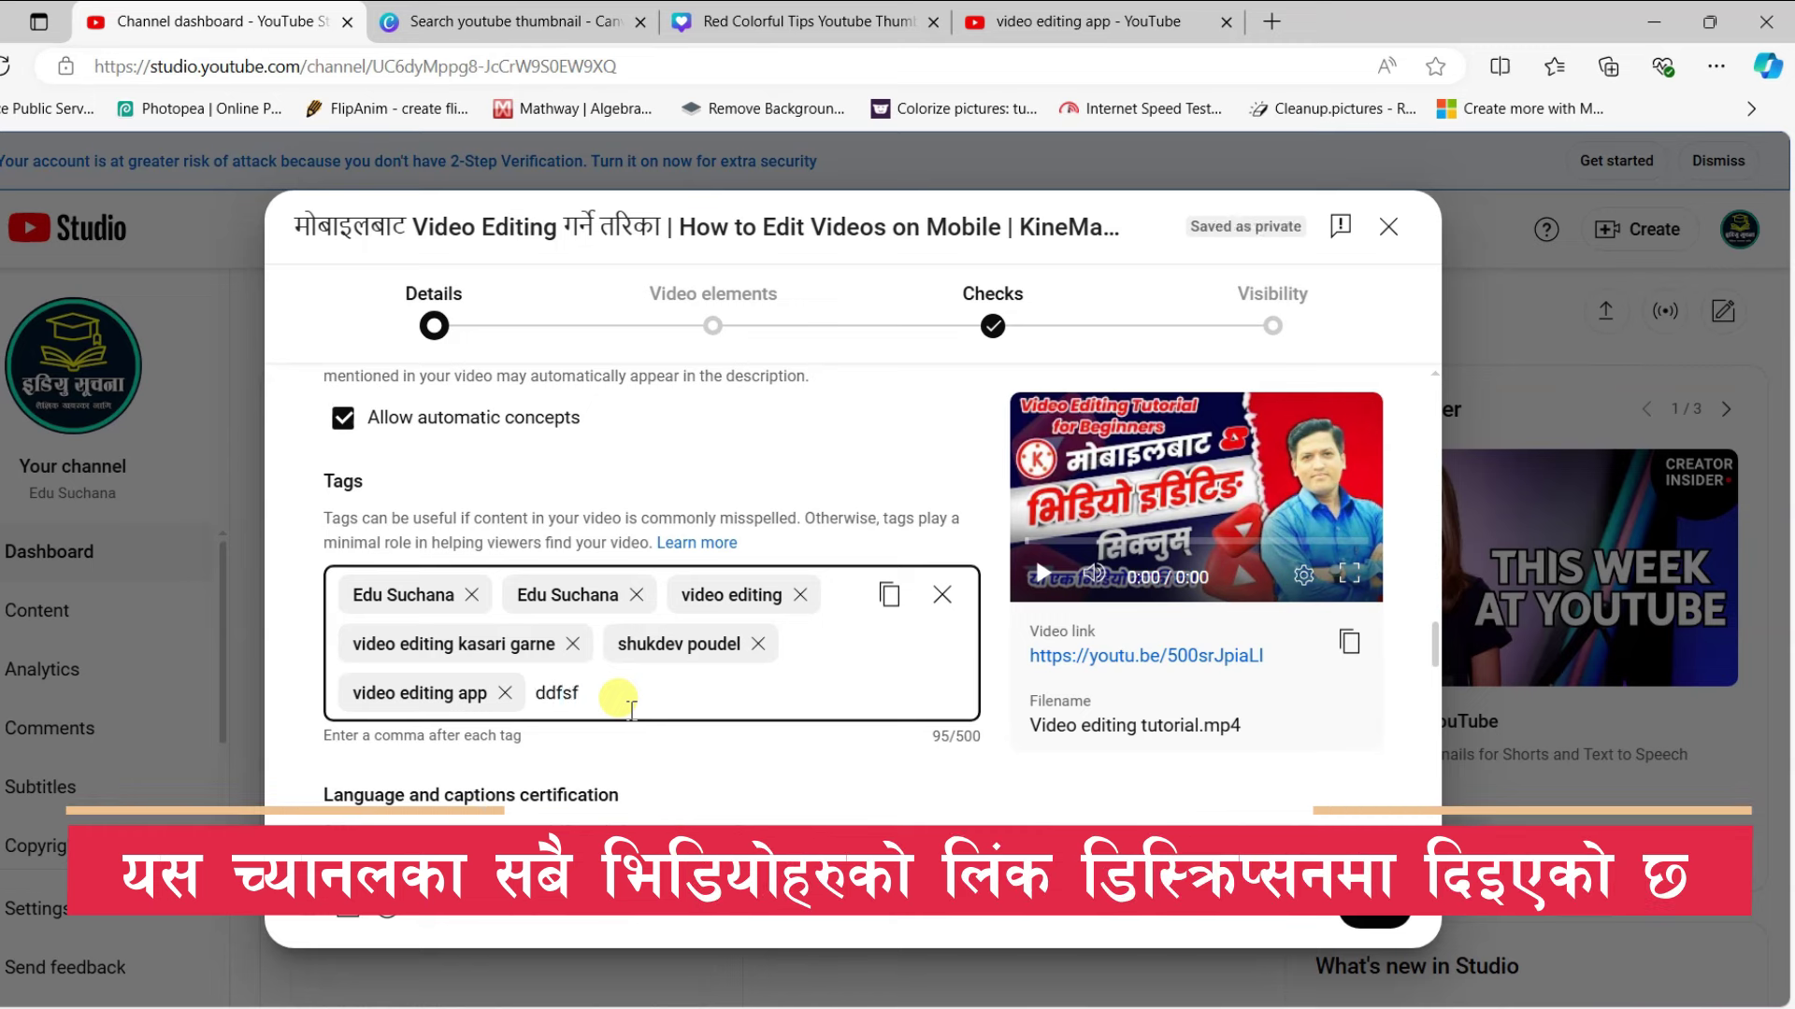
Clear the stray text "ddfsf" from the Tags field and add "editing" as a tag.
{"action": "key", "text": "BackSpace"}
{"action": "key", "text": "BackSpace"}
{"action": "key", "text": "BackSpace"}
{"action": "key", "text": "BackSpace"}
{"action": "key", "text": "BackSpace"}
{"action": "type", "text": "ed"}
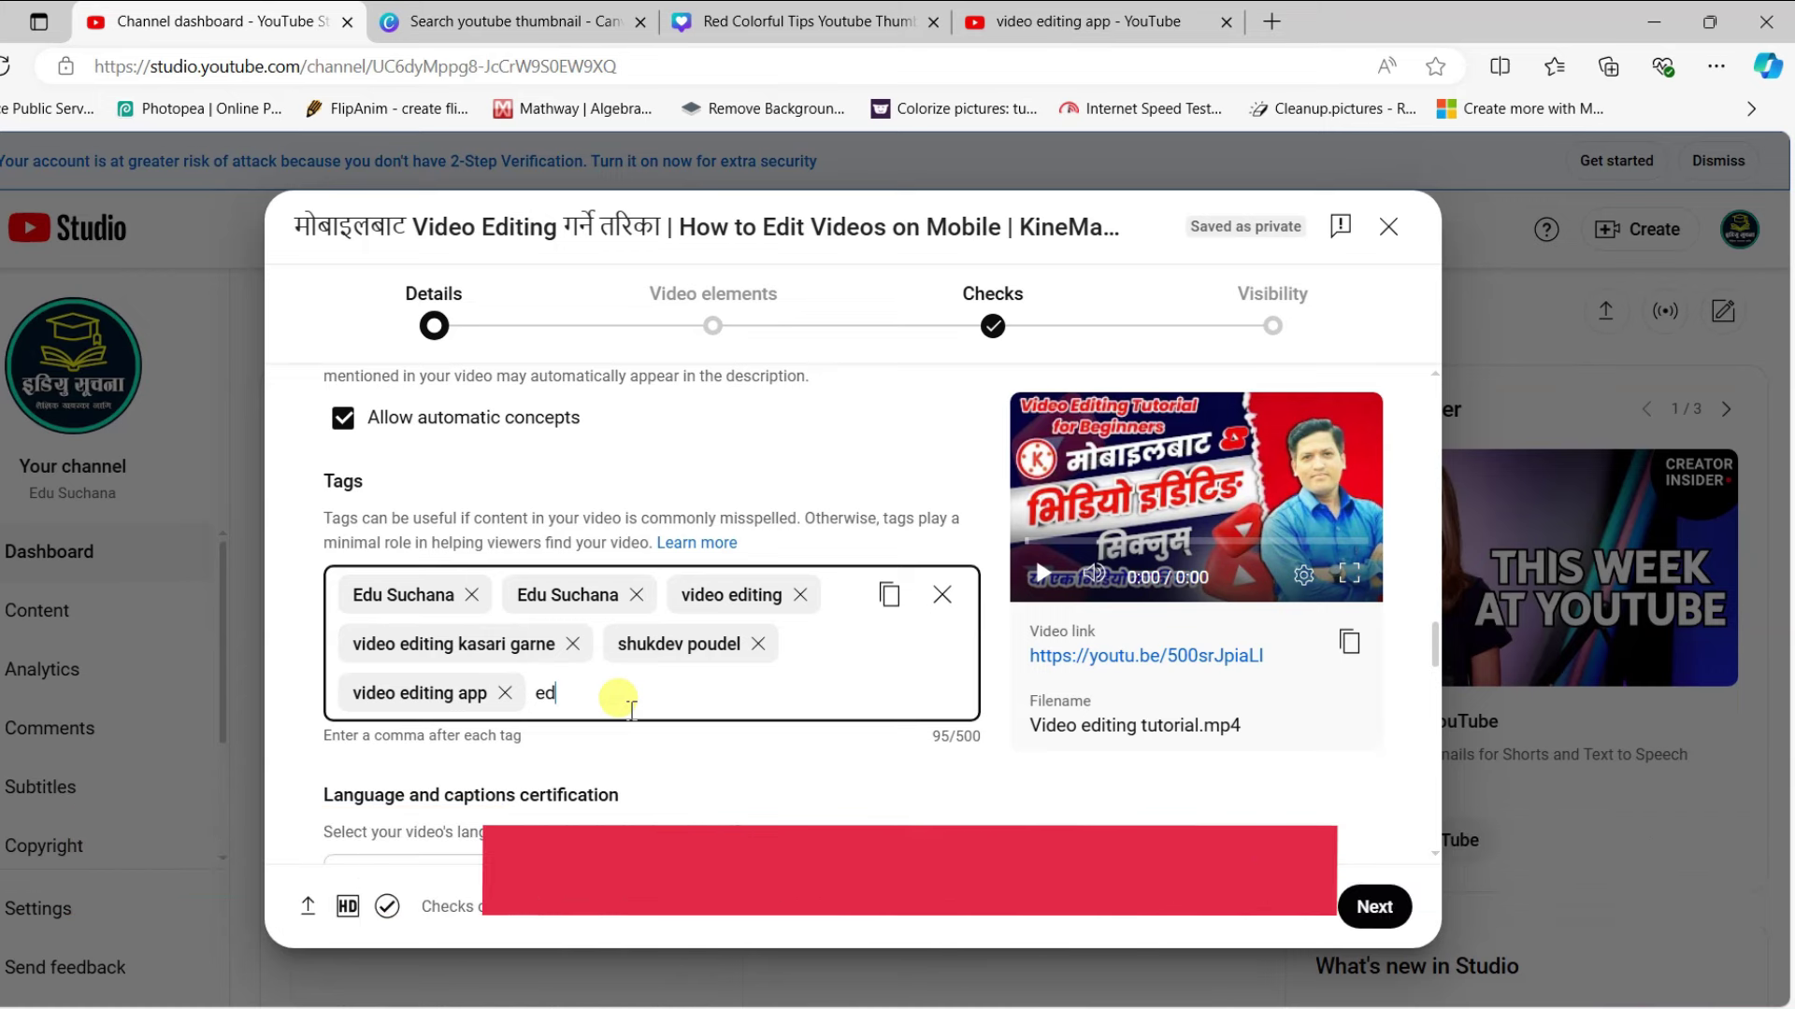
{"action": "type", "text": "iting"}
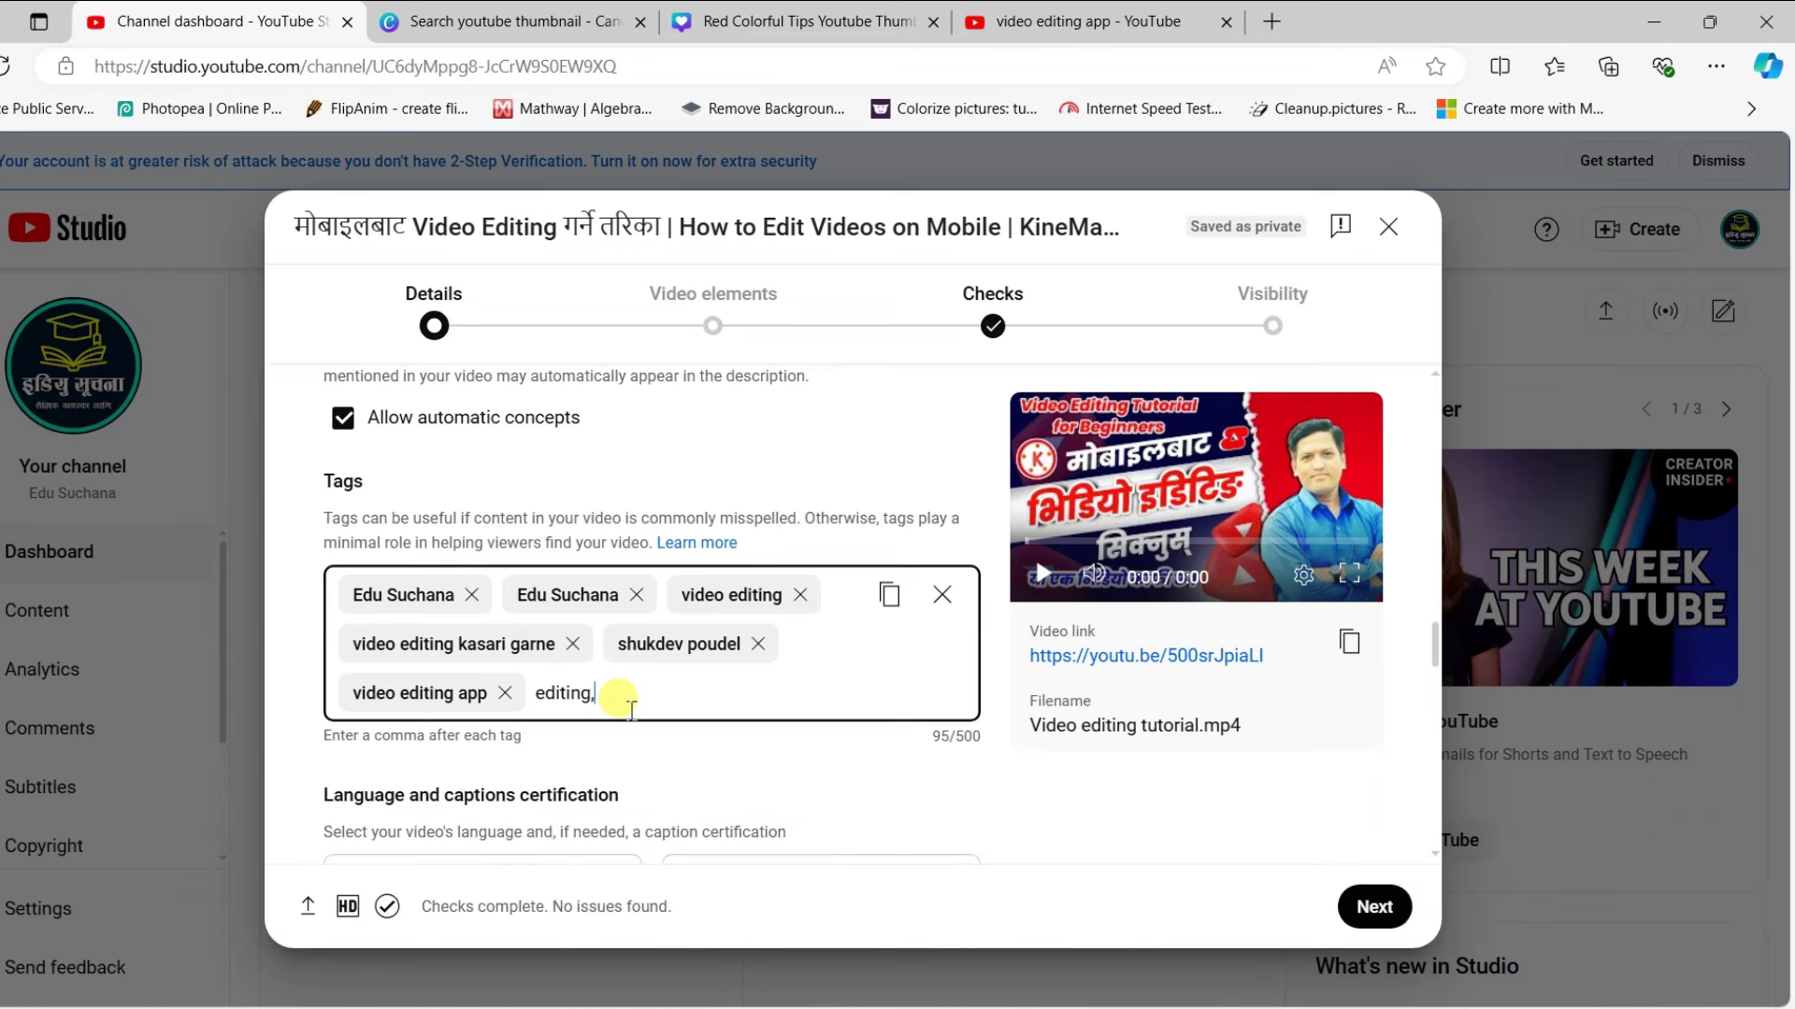
{"action": "type", "text": ","}
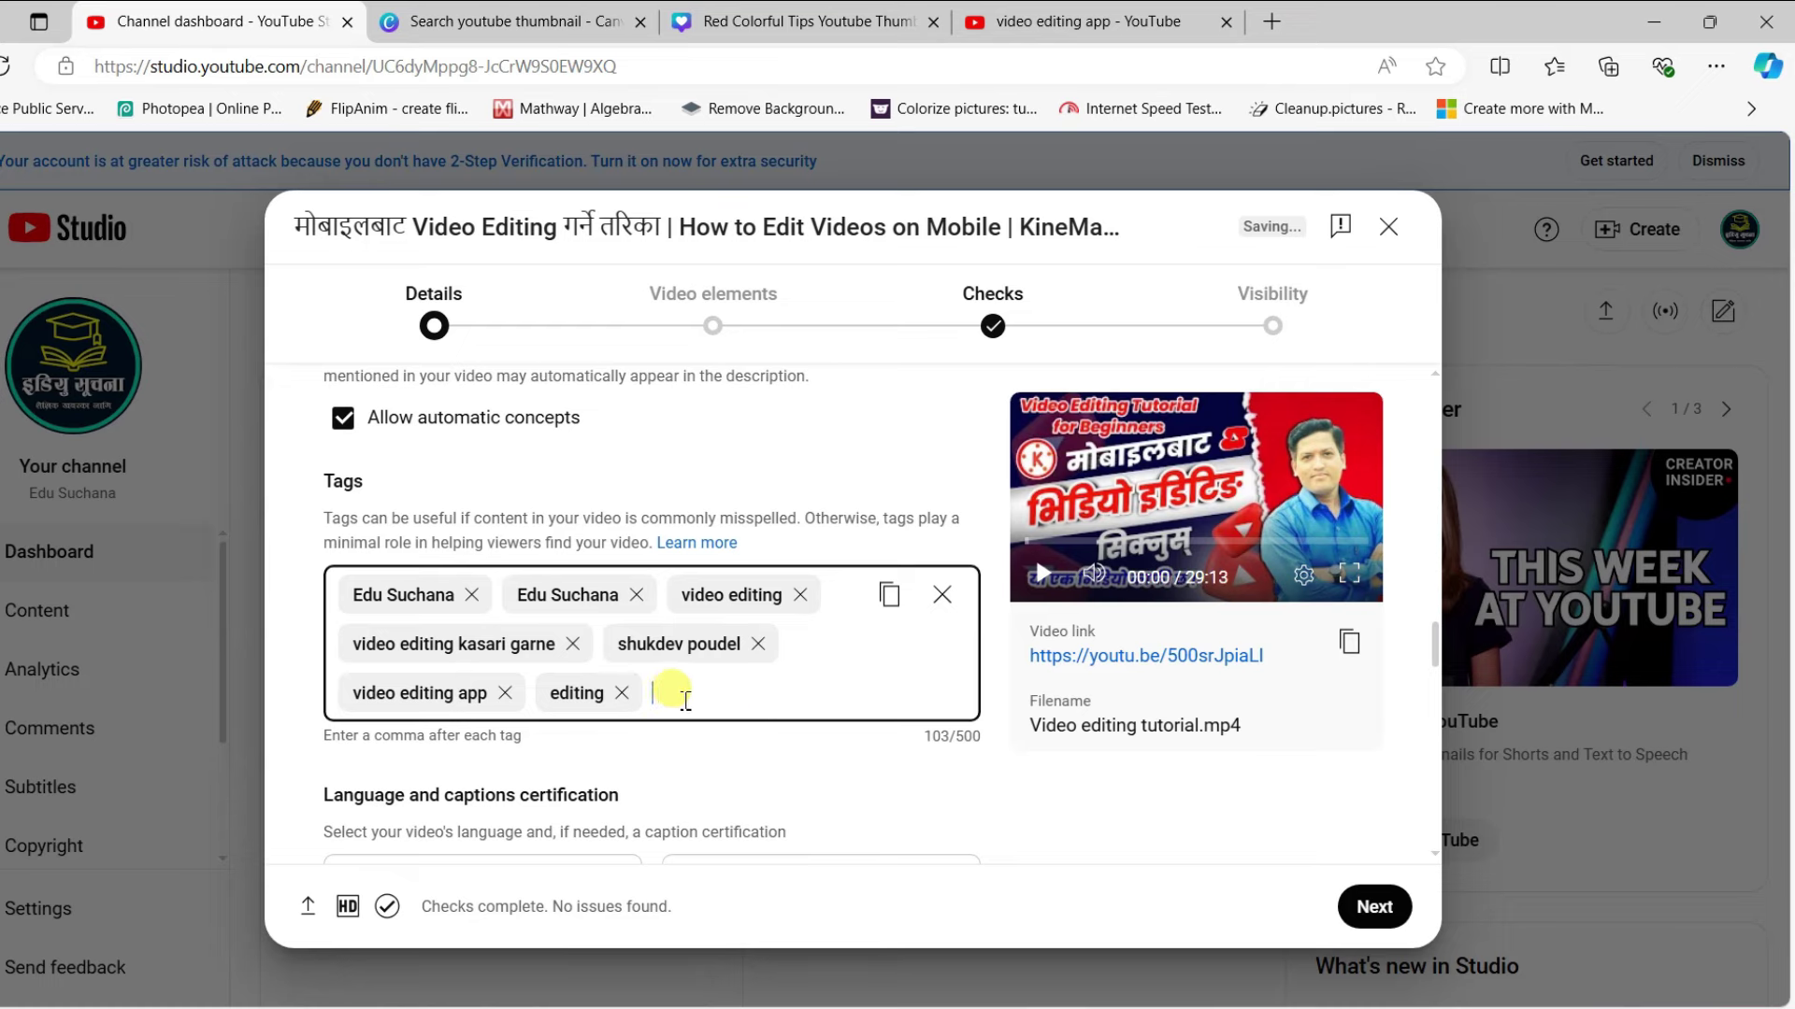
Search YouTube for the suggested phrase "video editing for beginners".
{"action": "left_click", "coordinate": [1075, 21]}
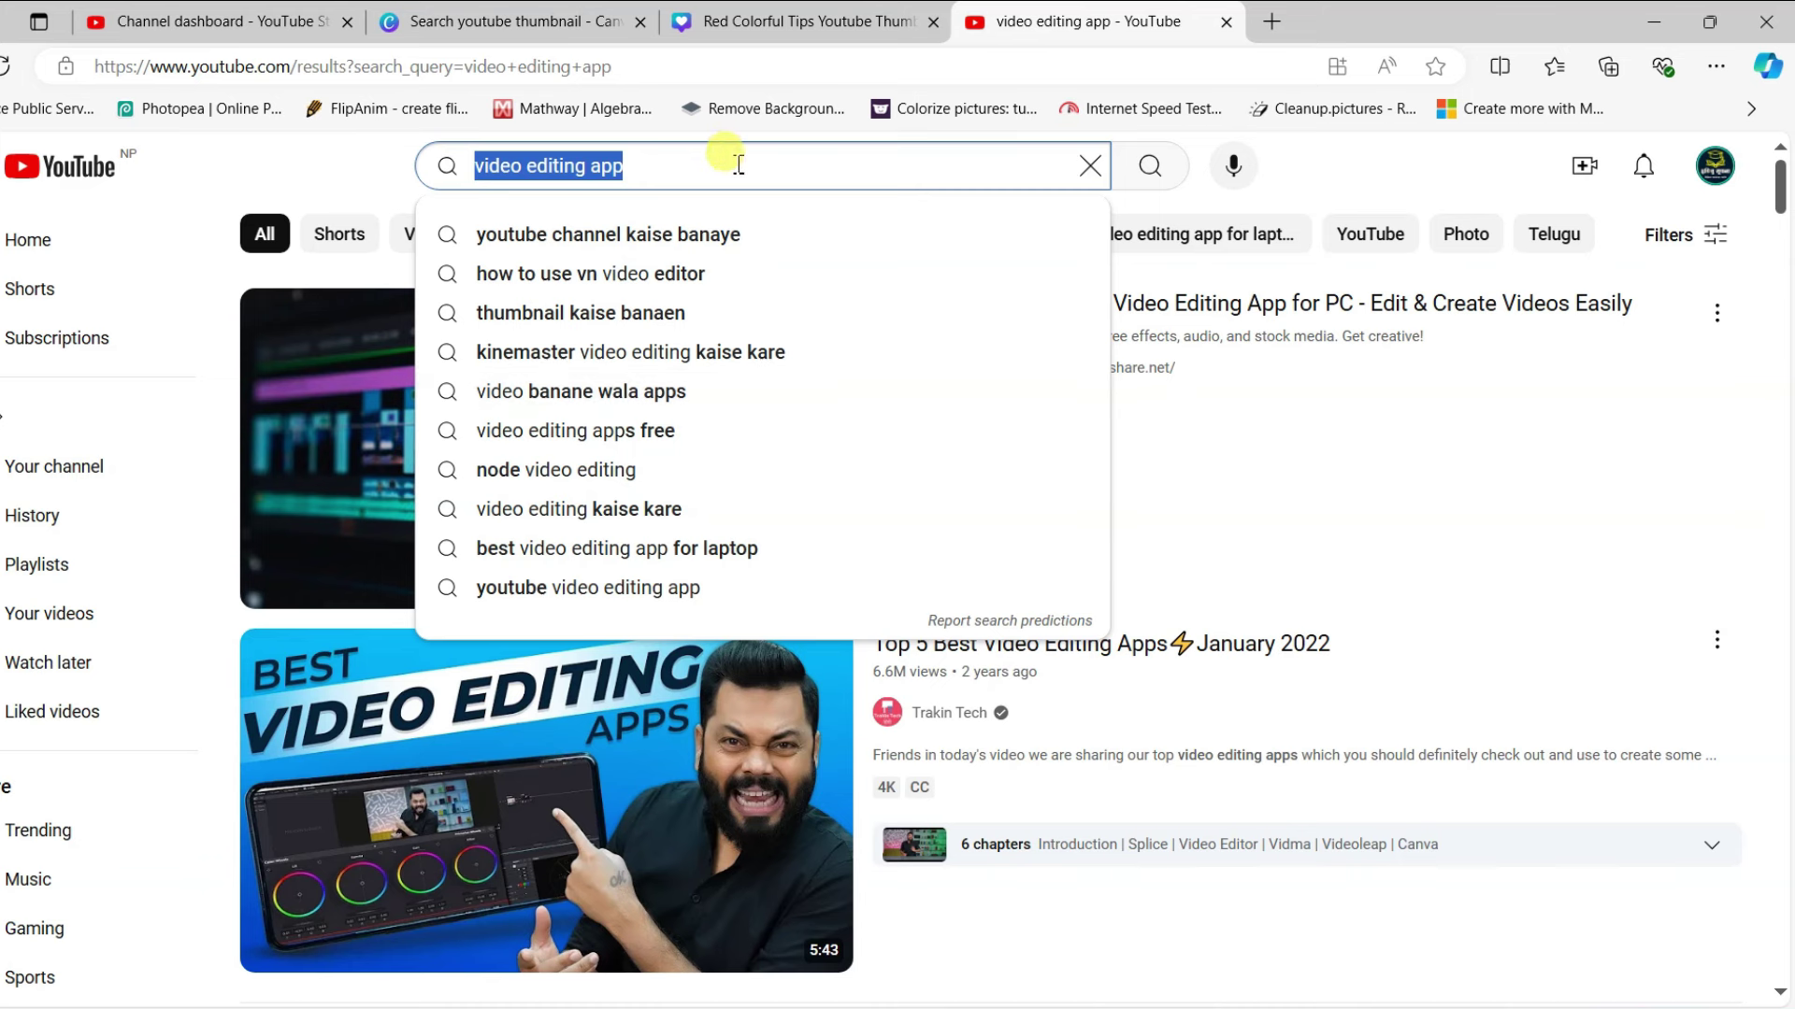
{"action": "left_click", "coordinate": [739, 165]}
{"action": "key", "text": "BackSpace"}
{"action": "key", "text": "BackSpace"}
{"action": "key", "text": "BackSpace"}
{"action": "type", "text": "for"}
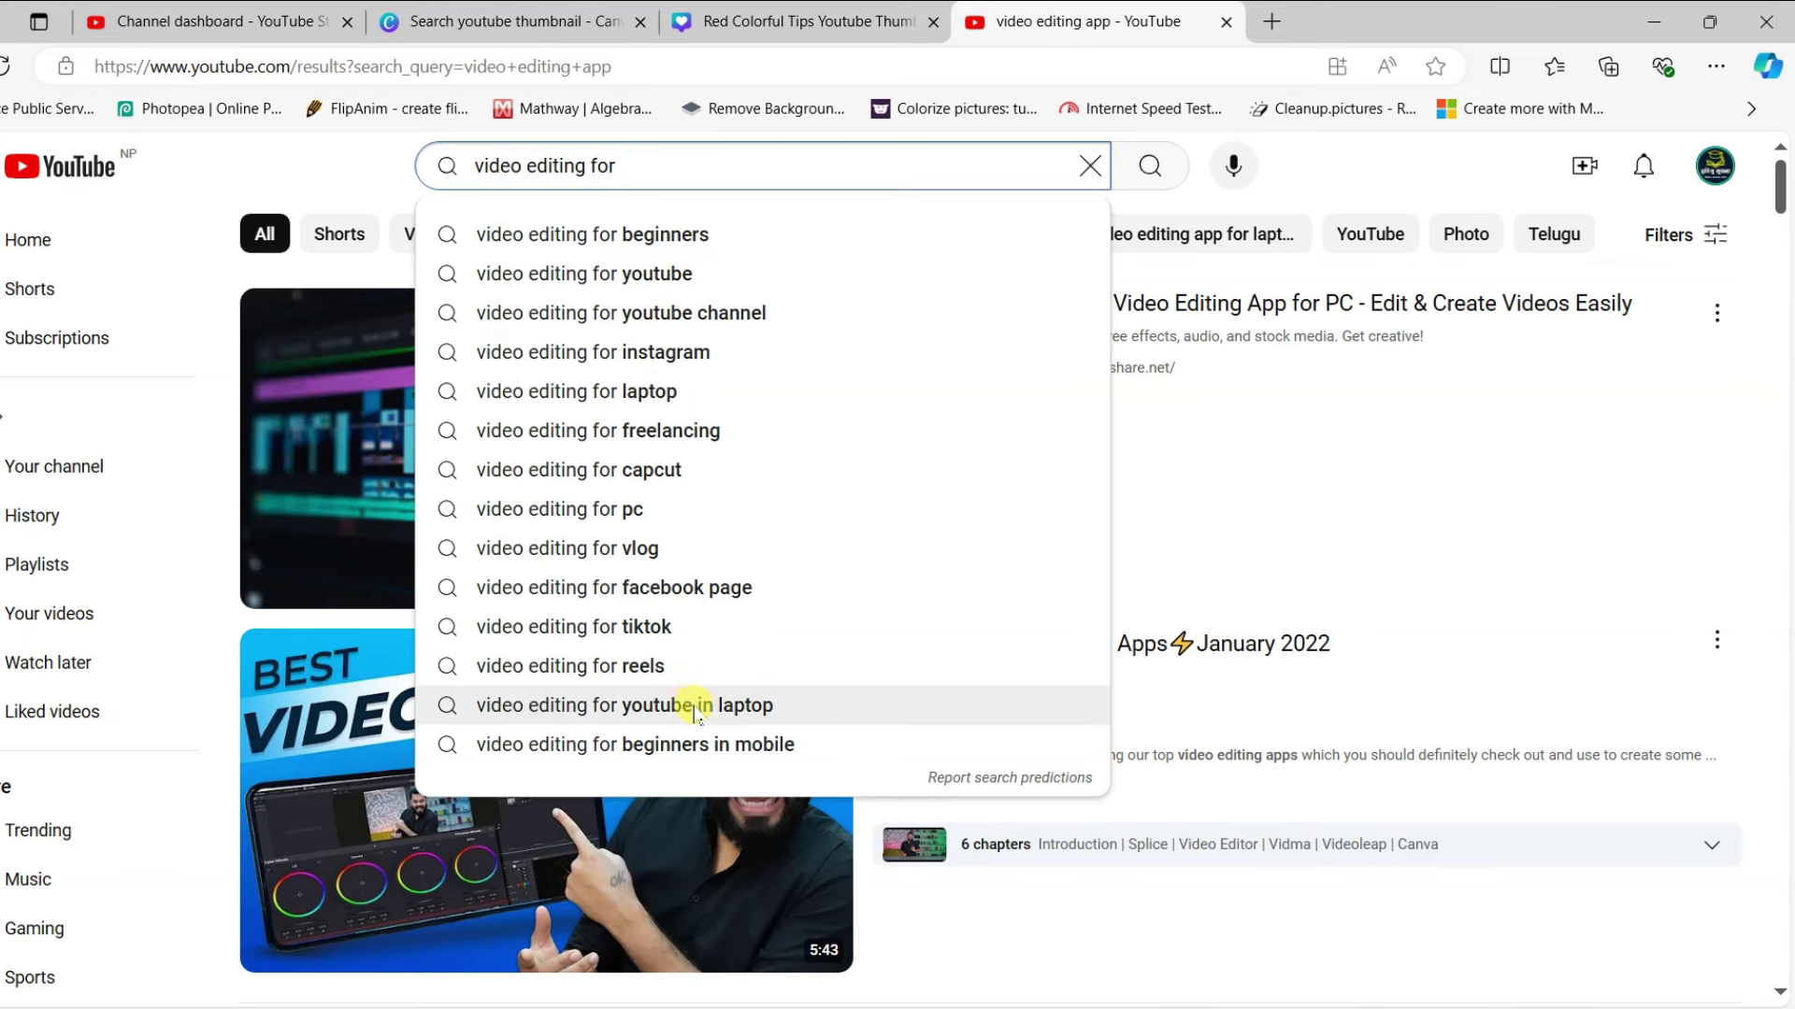
{"action": "left_click", "coordinate": [667, 235]}
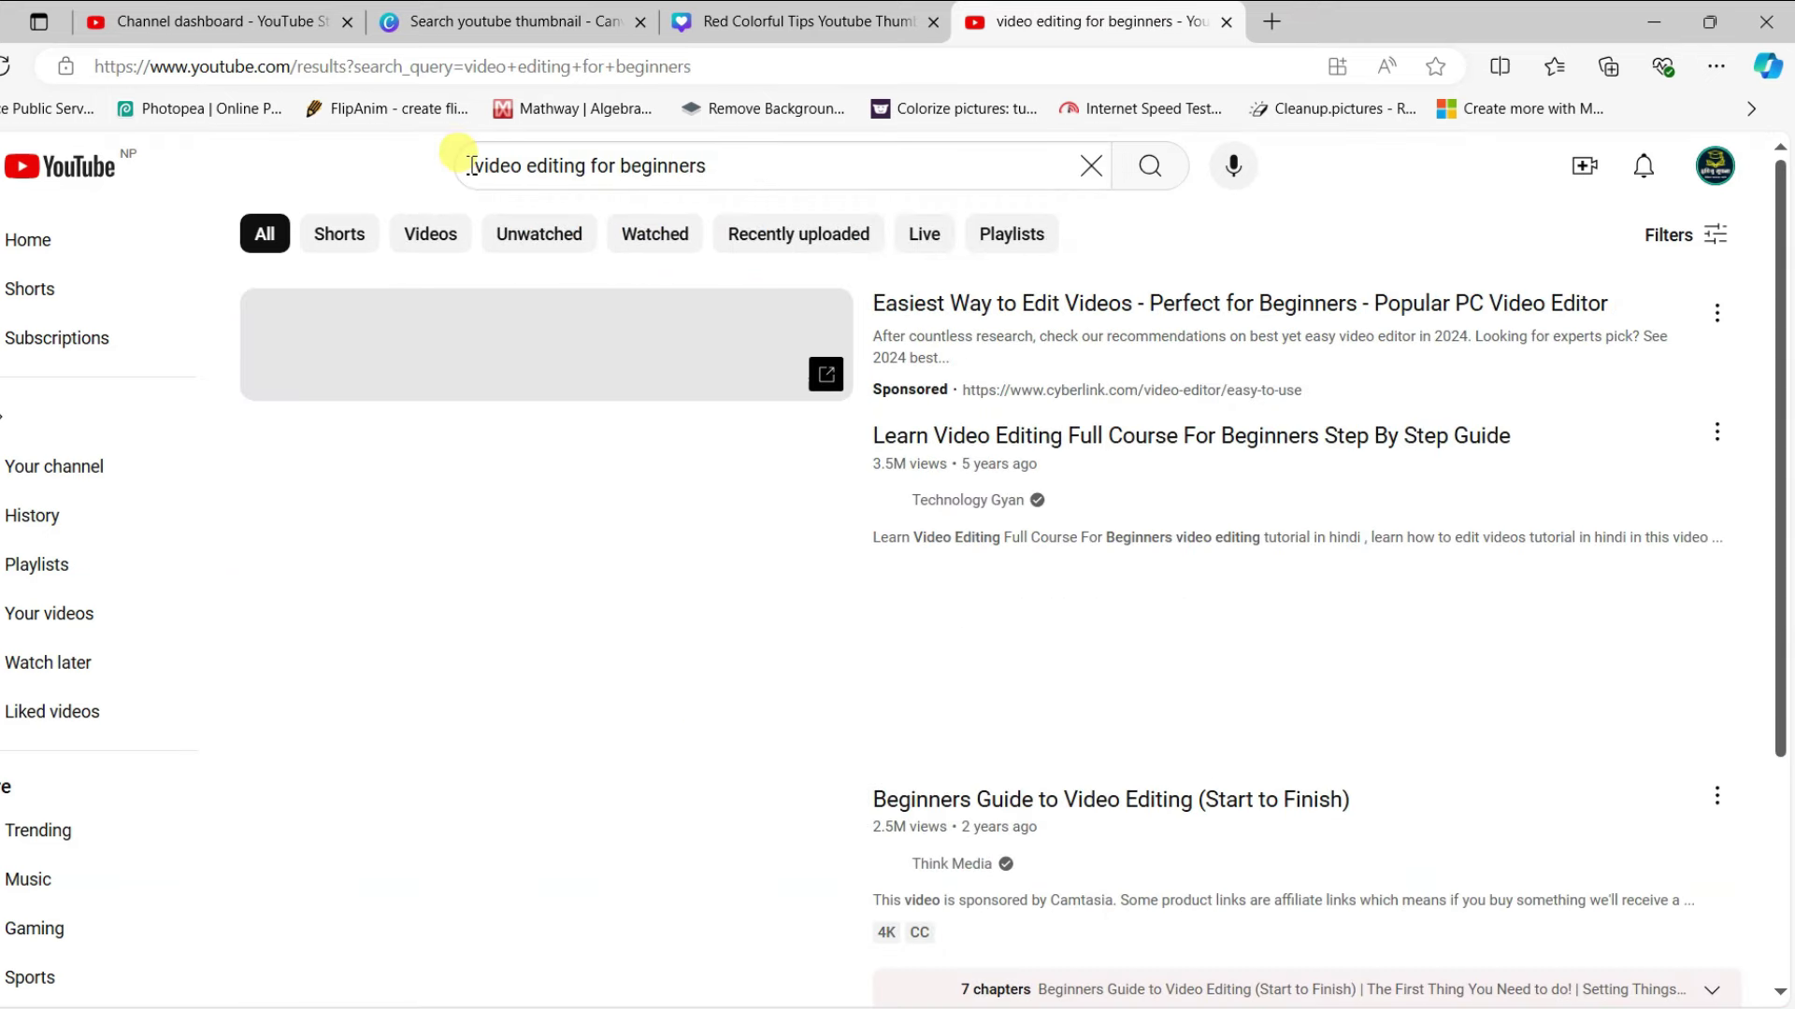
Copy the search phrase "video editing for beginners" and add it to the video's tags in YouTube Studio.
{"action": "left_click_drag", "start_coordinate": [472, 168], "coordinate": [797, 168]}
{"action": "key", "text": "ctrl+c"}
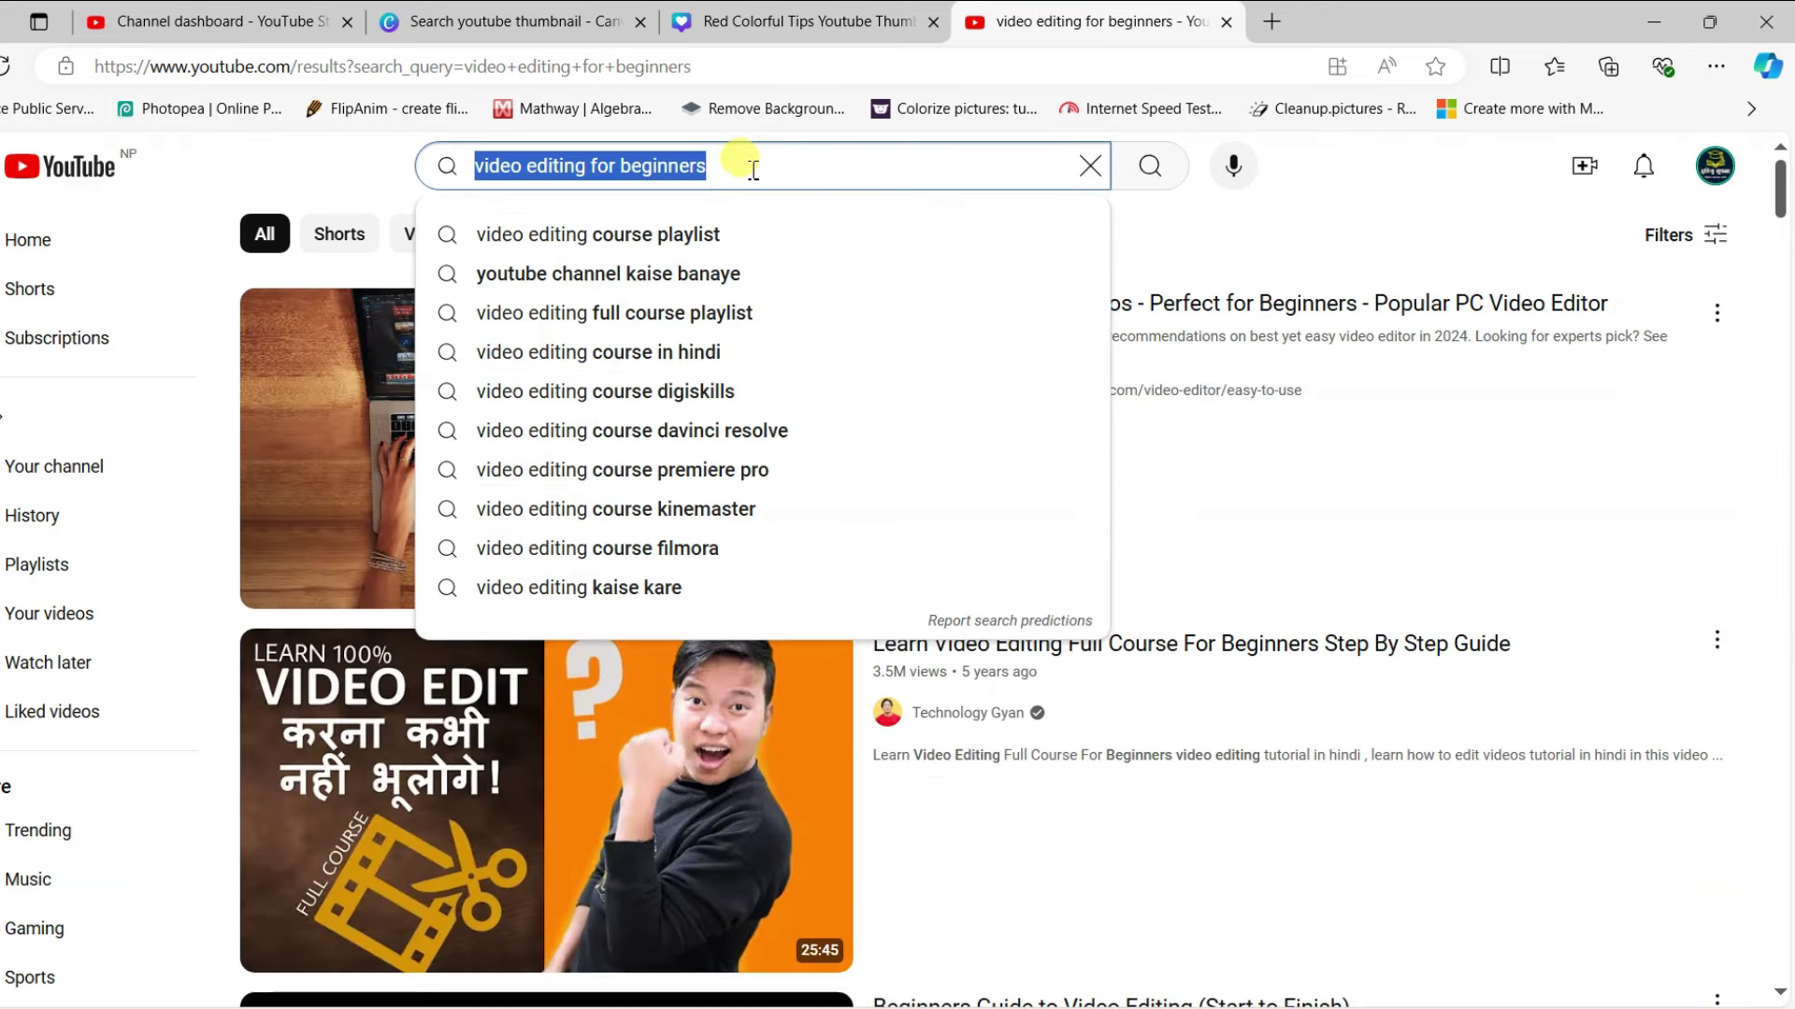
{"action": "left_click", "coordinate": [250, 28]}
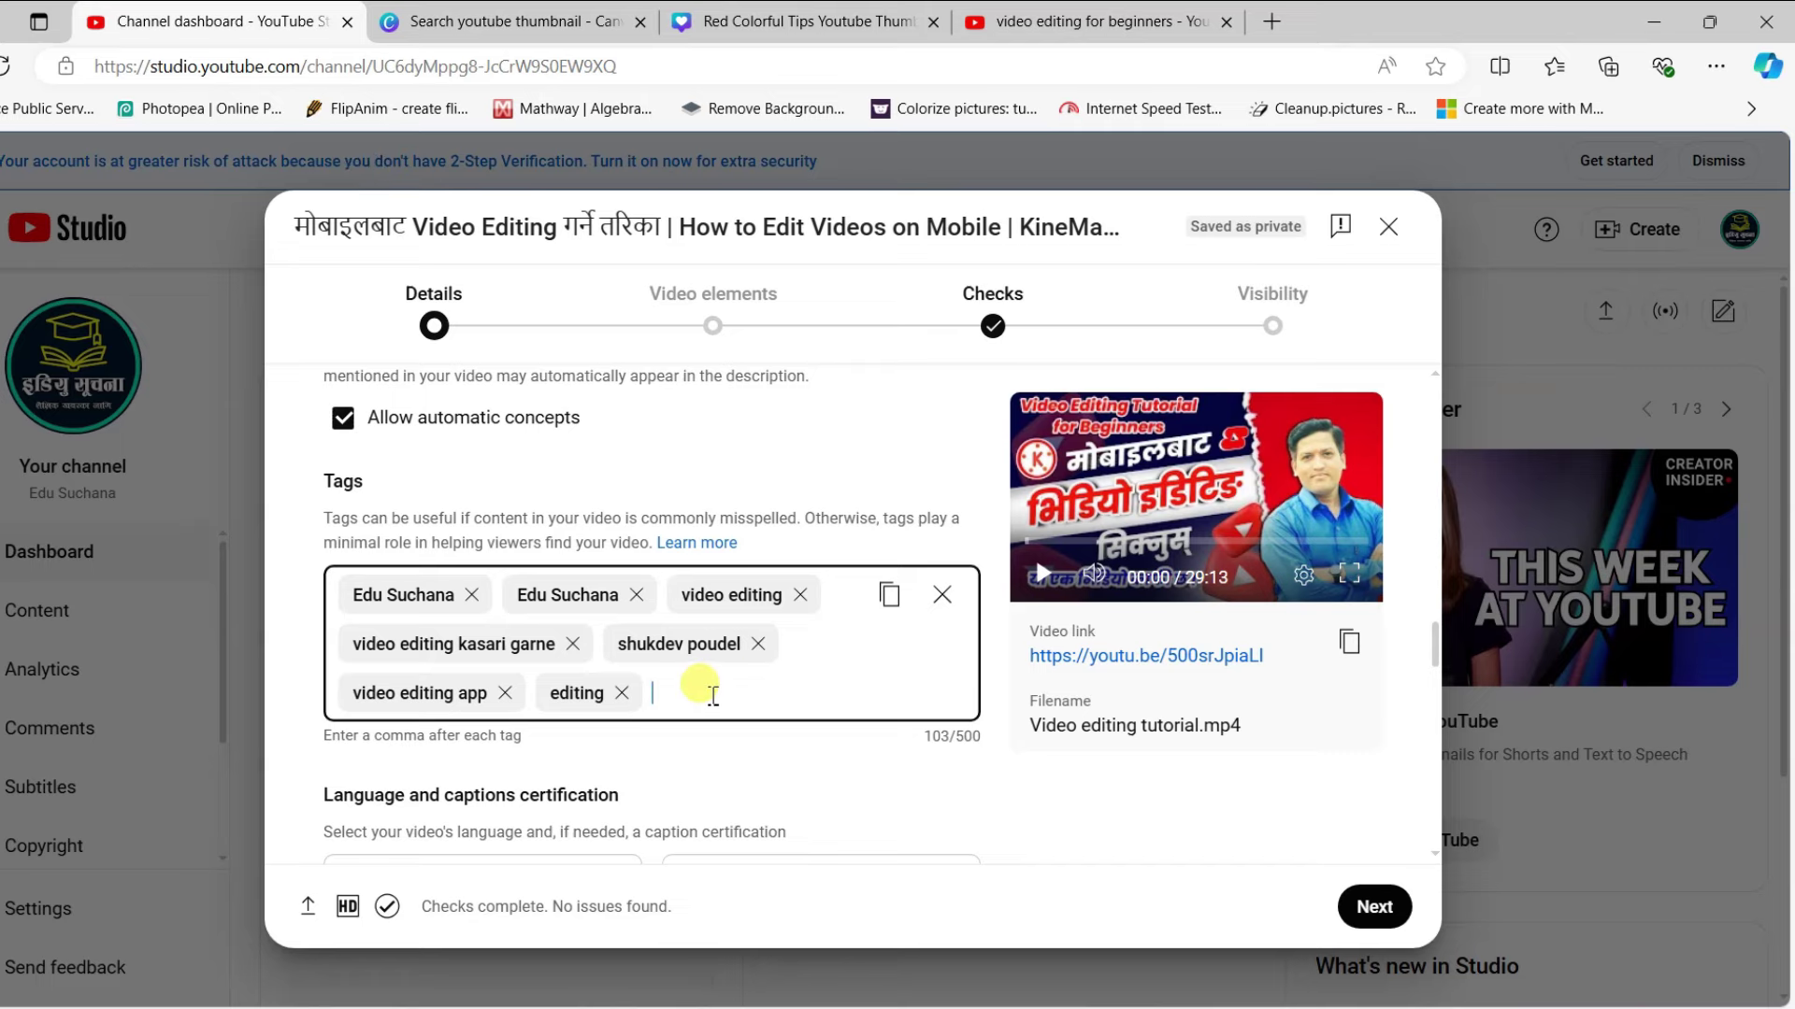
{"action": "key", "text": "ctrl+v"}
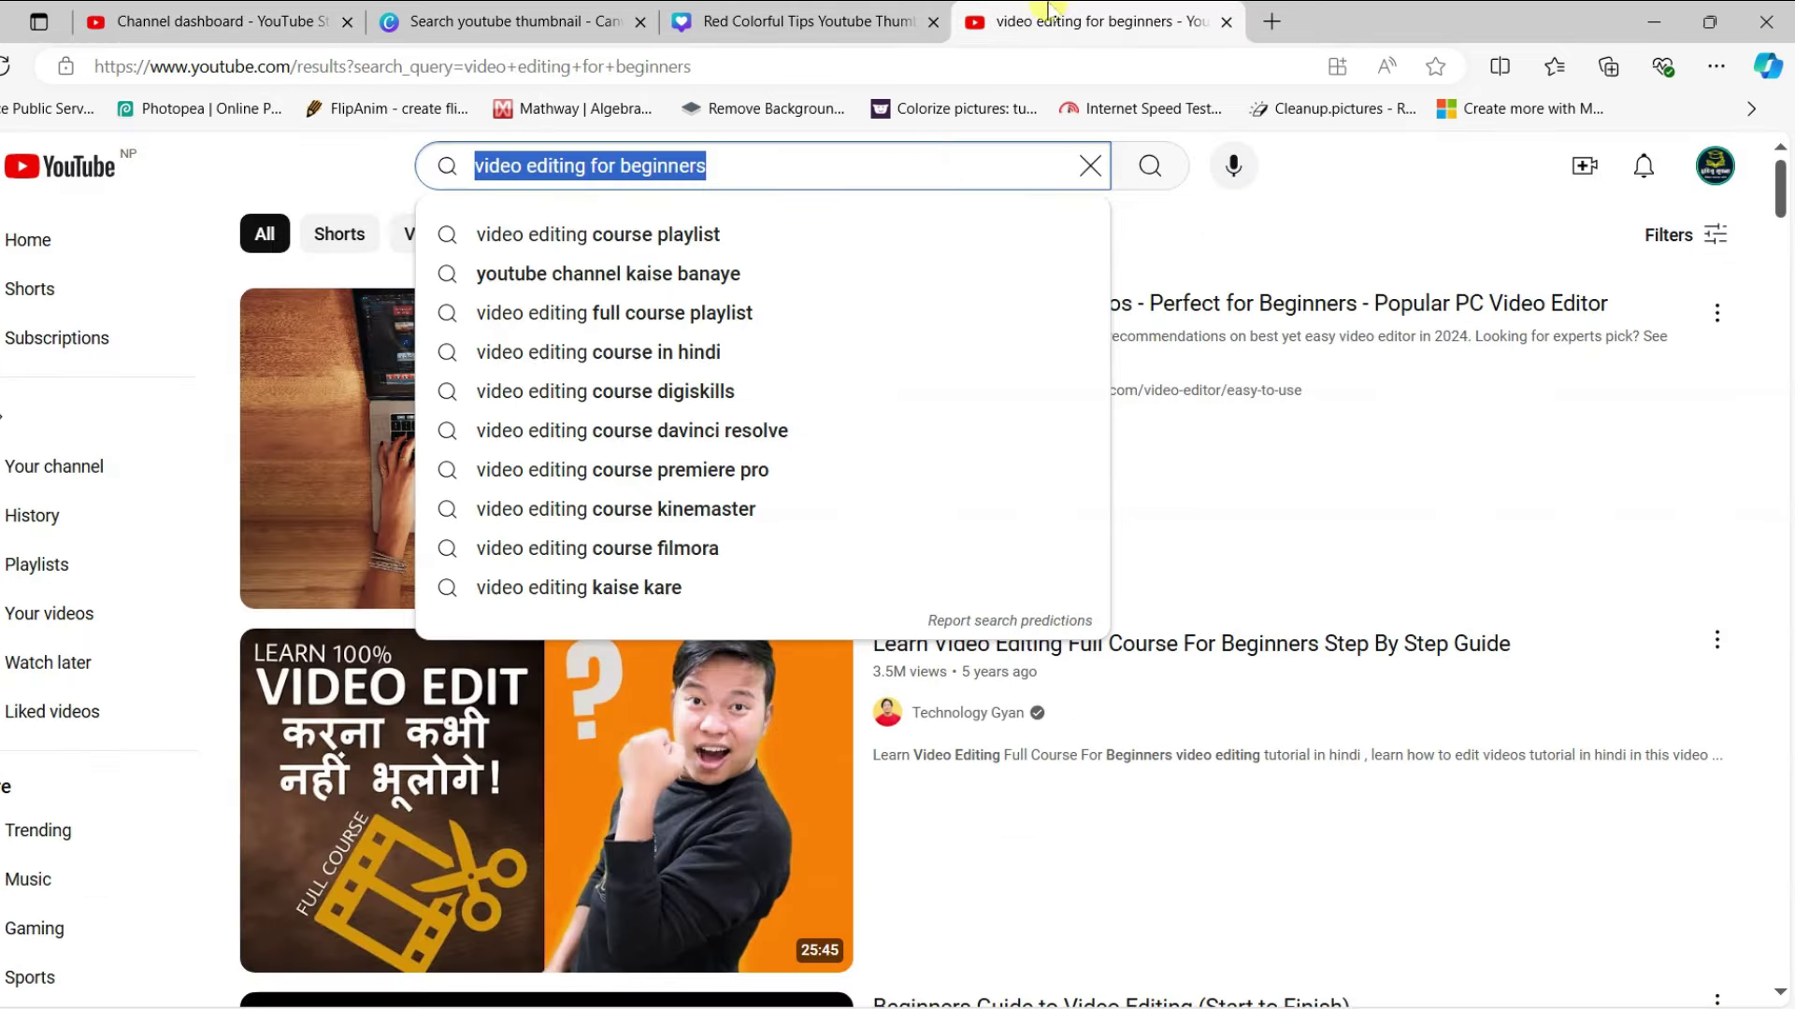
Add more YouTube search phrases to the video's tags, from "video editing for youtube channel" through "video kasari jodne".
{"action": "left_click", "coordinate": [1026, 23]}
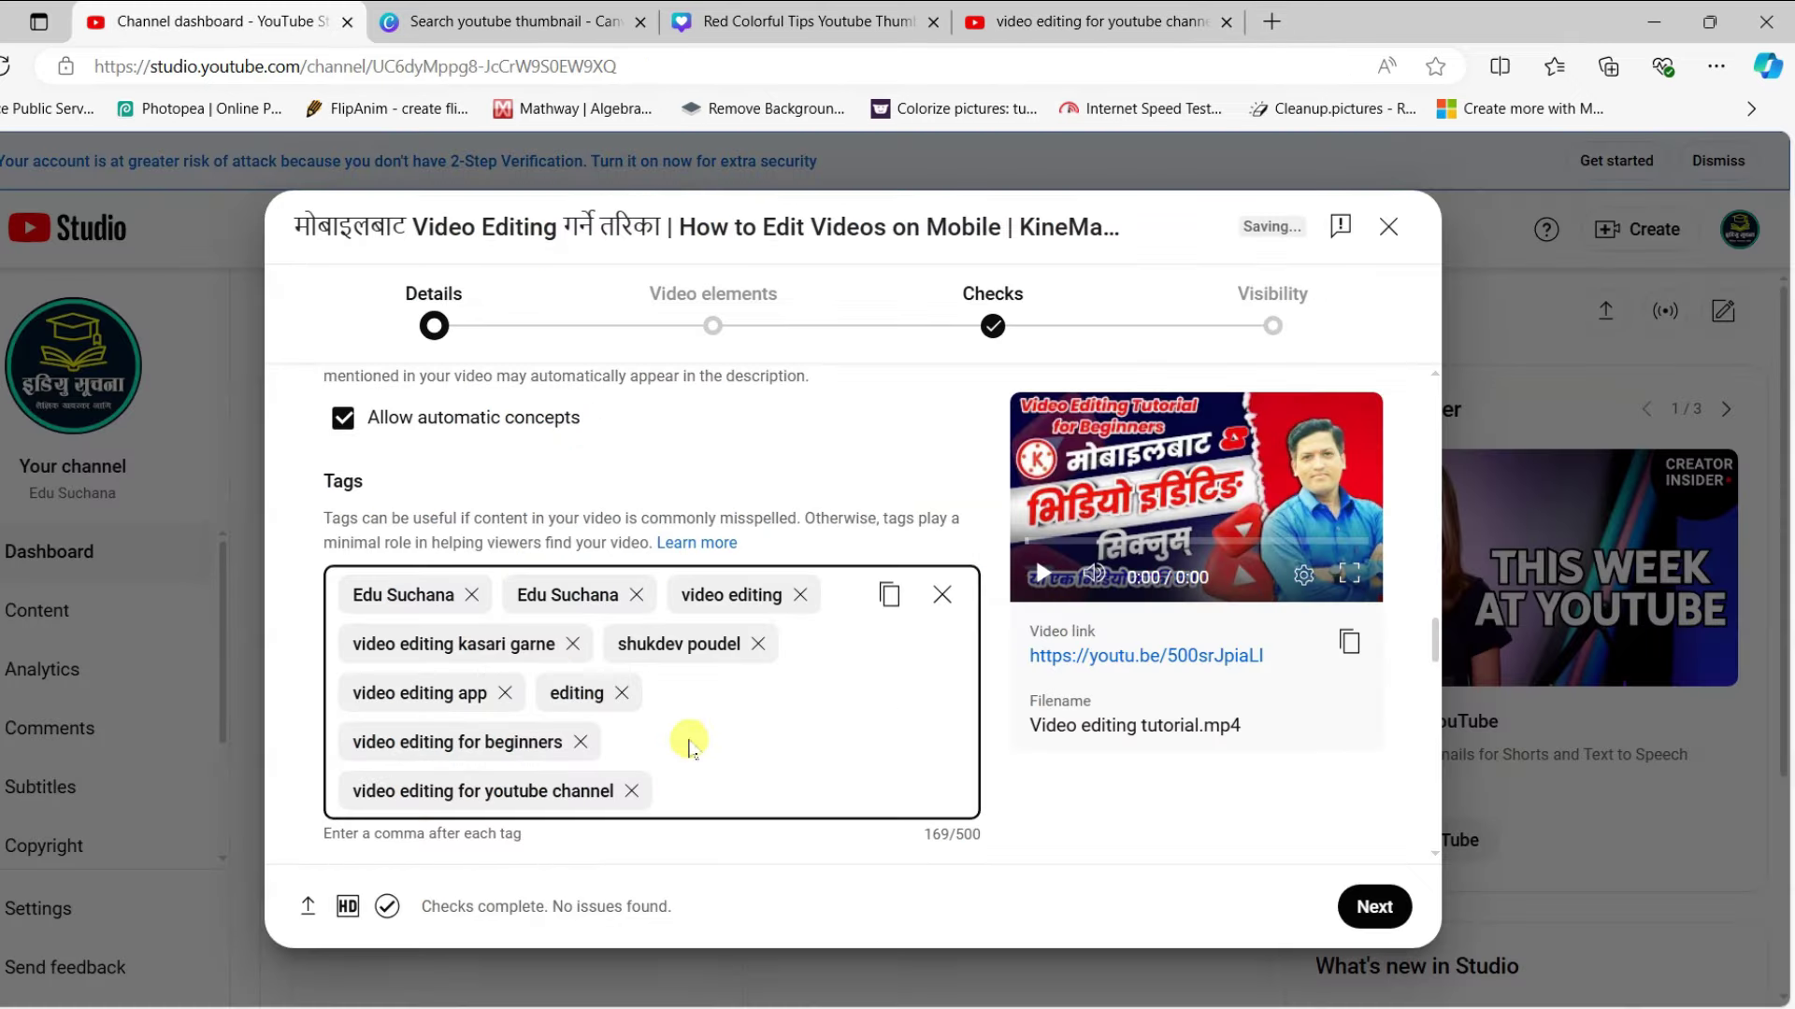
{"action": "scroll", "coordinate": [870, 832], "scroll_direction": "down", "scroll_amount": 3}
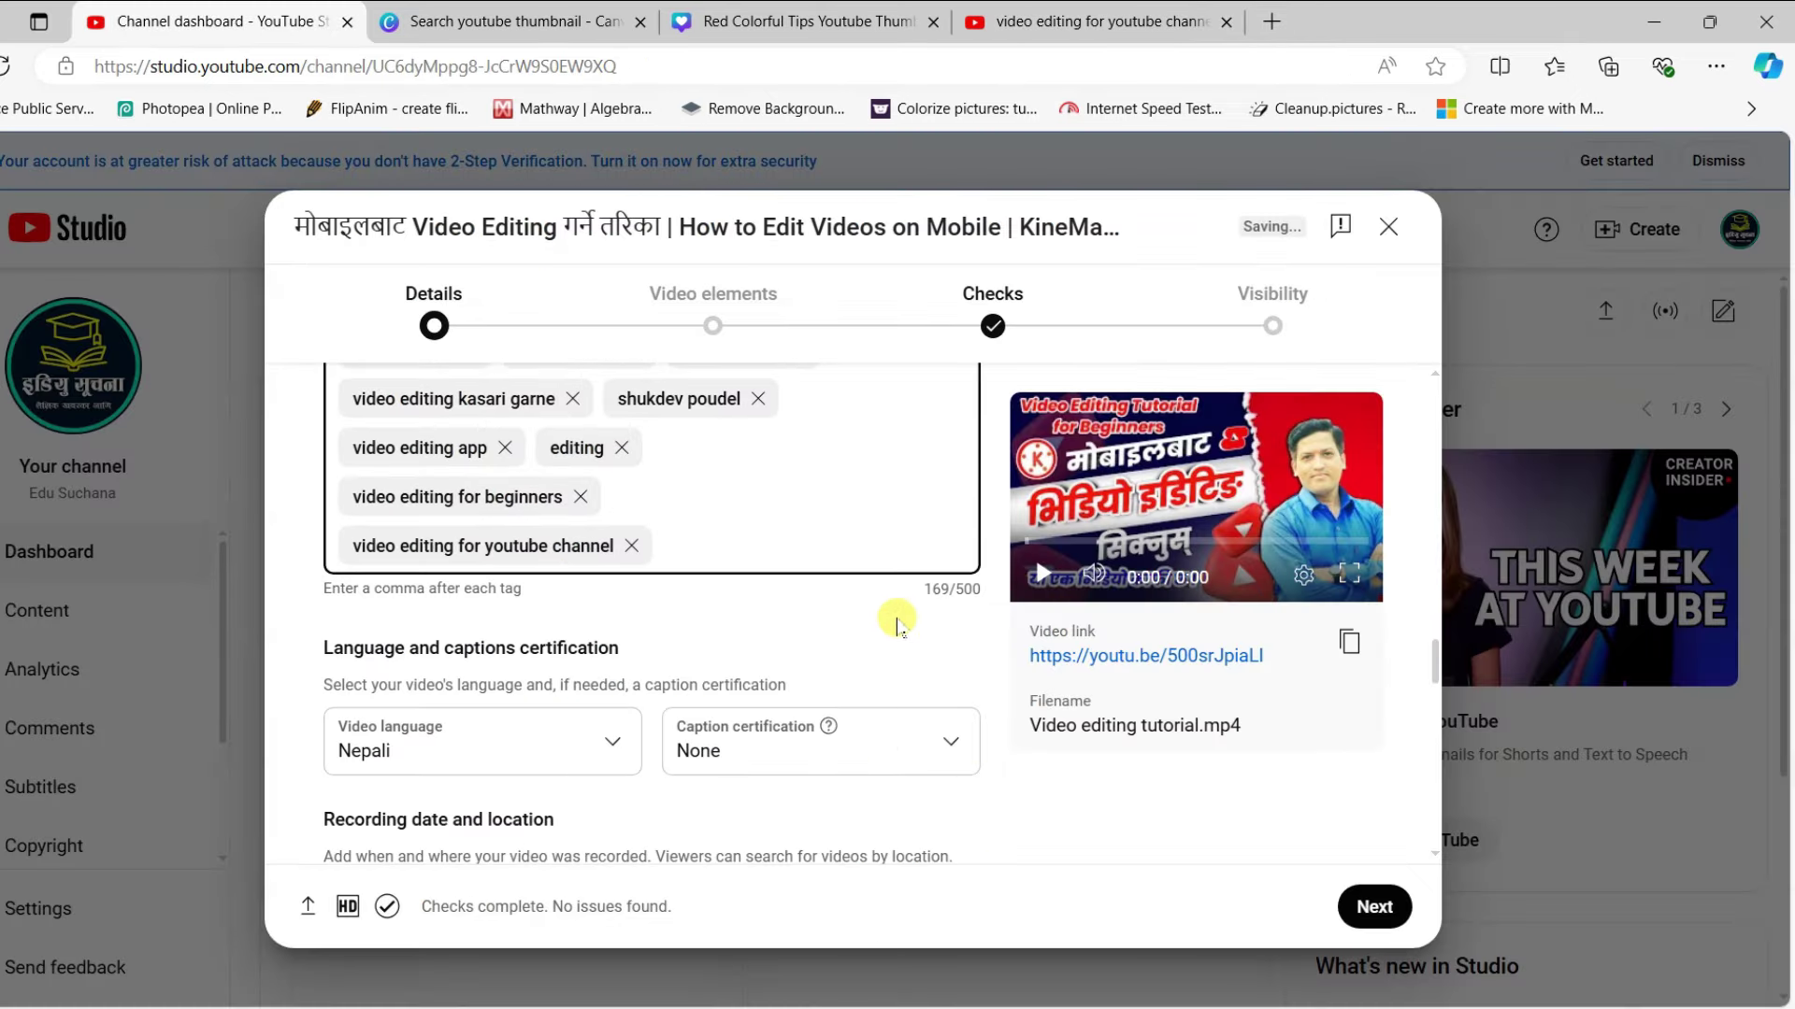
{"action": "scroll", "coordinate": [897, 617], "scroll_direction": "up", "scroll_amount": 2}
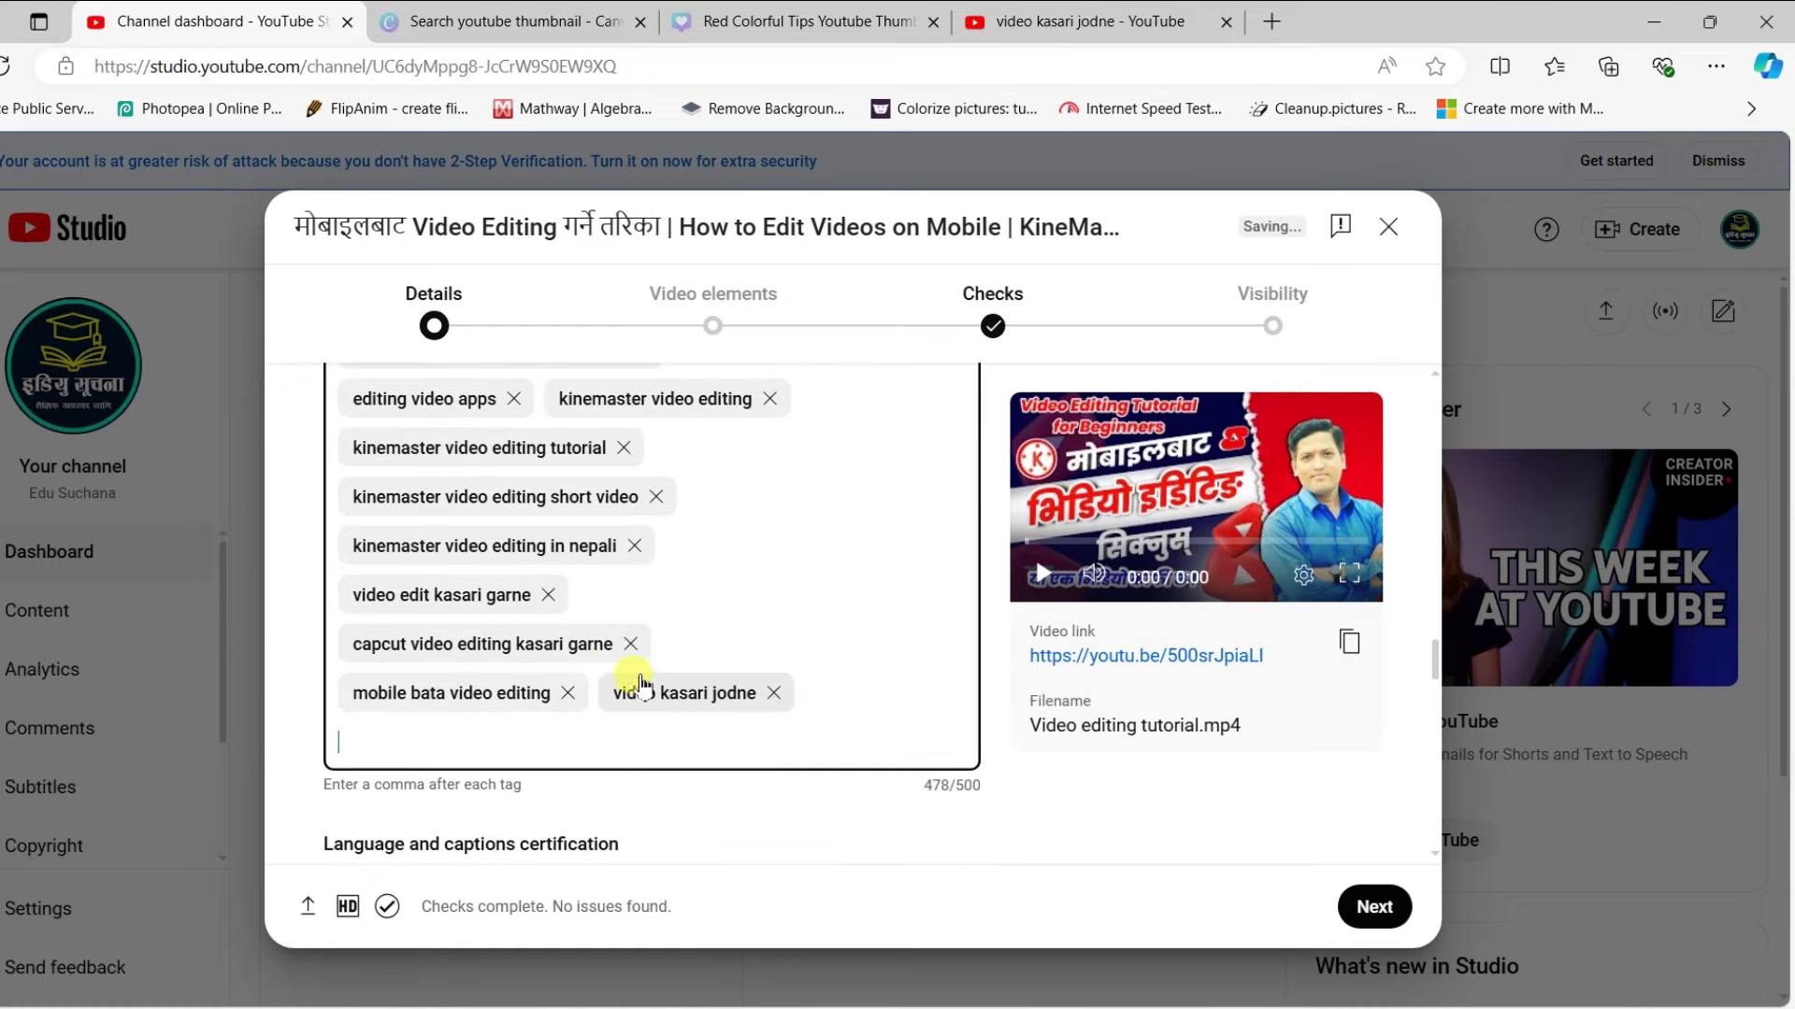
{"action": "key", "text": "ctrl+v"}
Review the complete list of tags entered for the video.
{"action": "scroll", "coordinate": [521, 572], "scroll_direction": "up", "scroll_amount": 7}
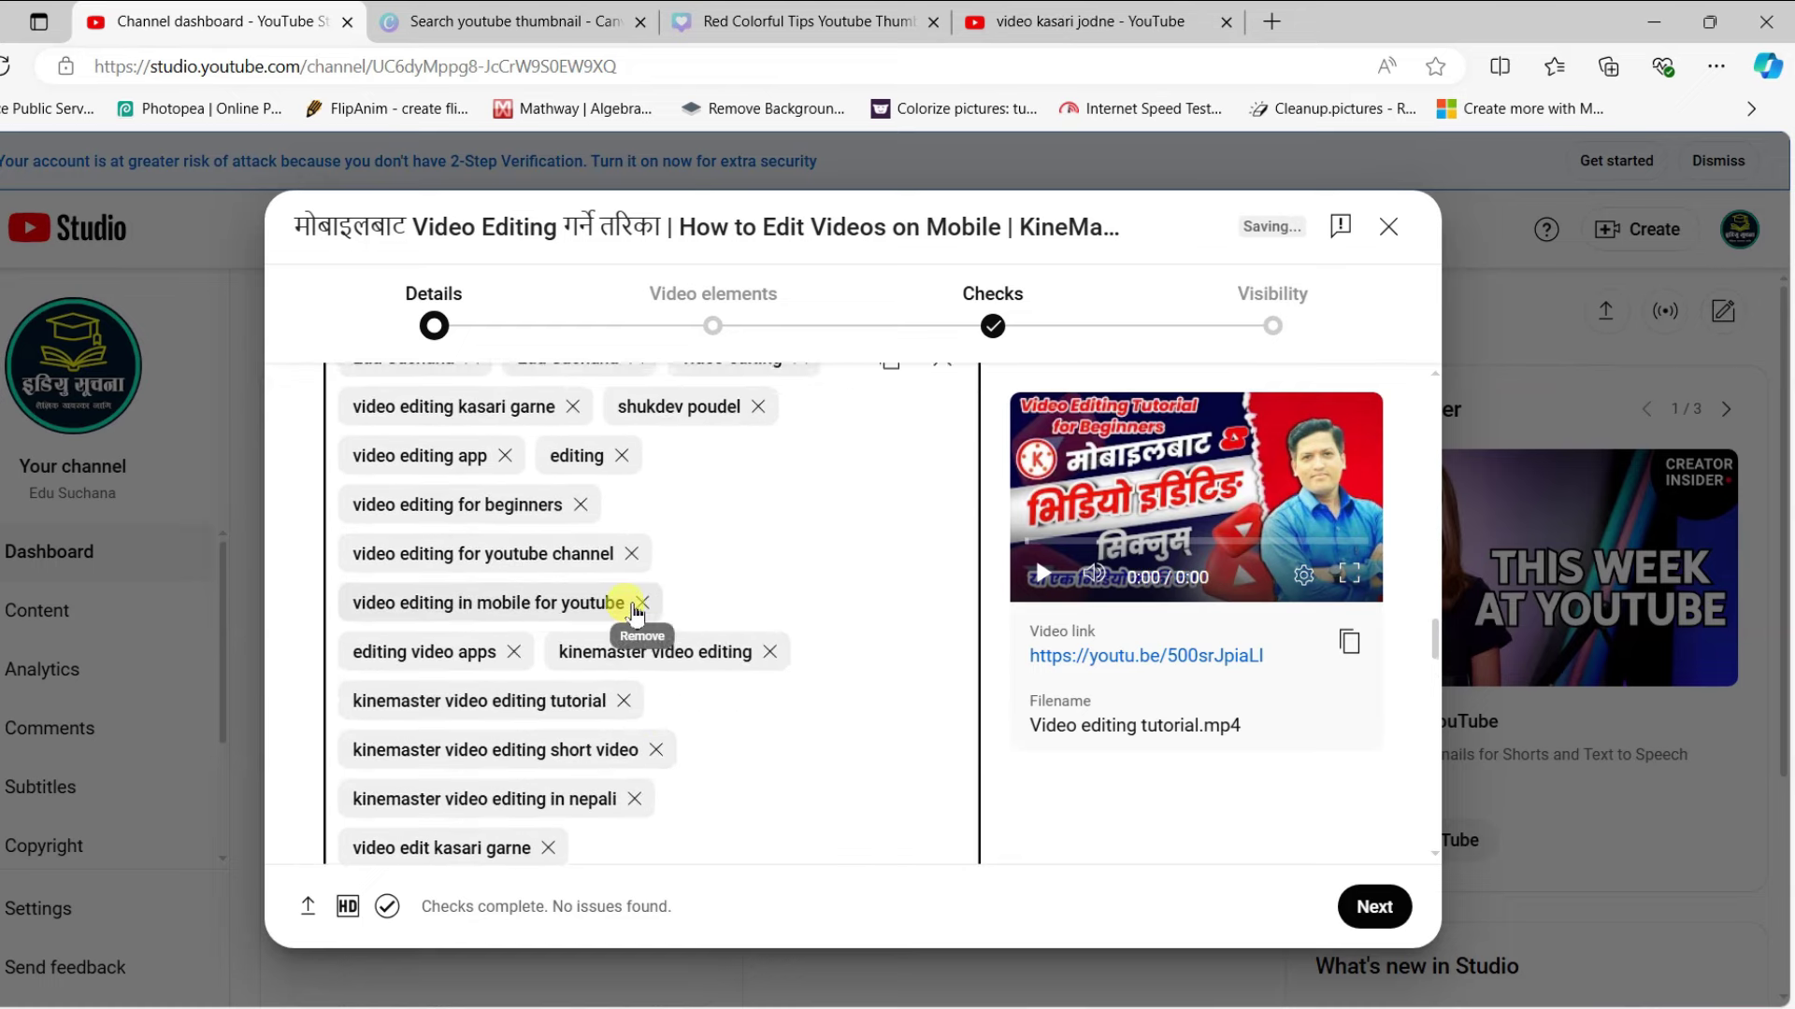
{"action": "scroll", "coordinate": [554, 602], "scroll_direction": "down", "scroll_amount": 5}
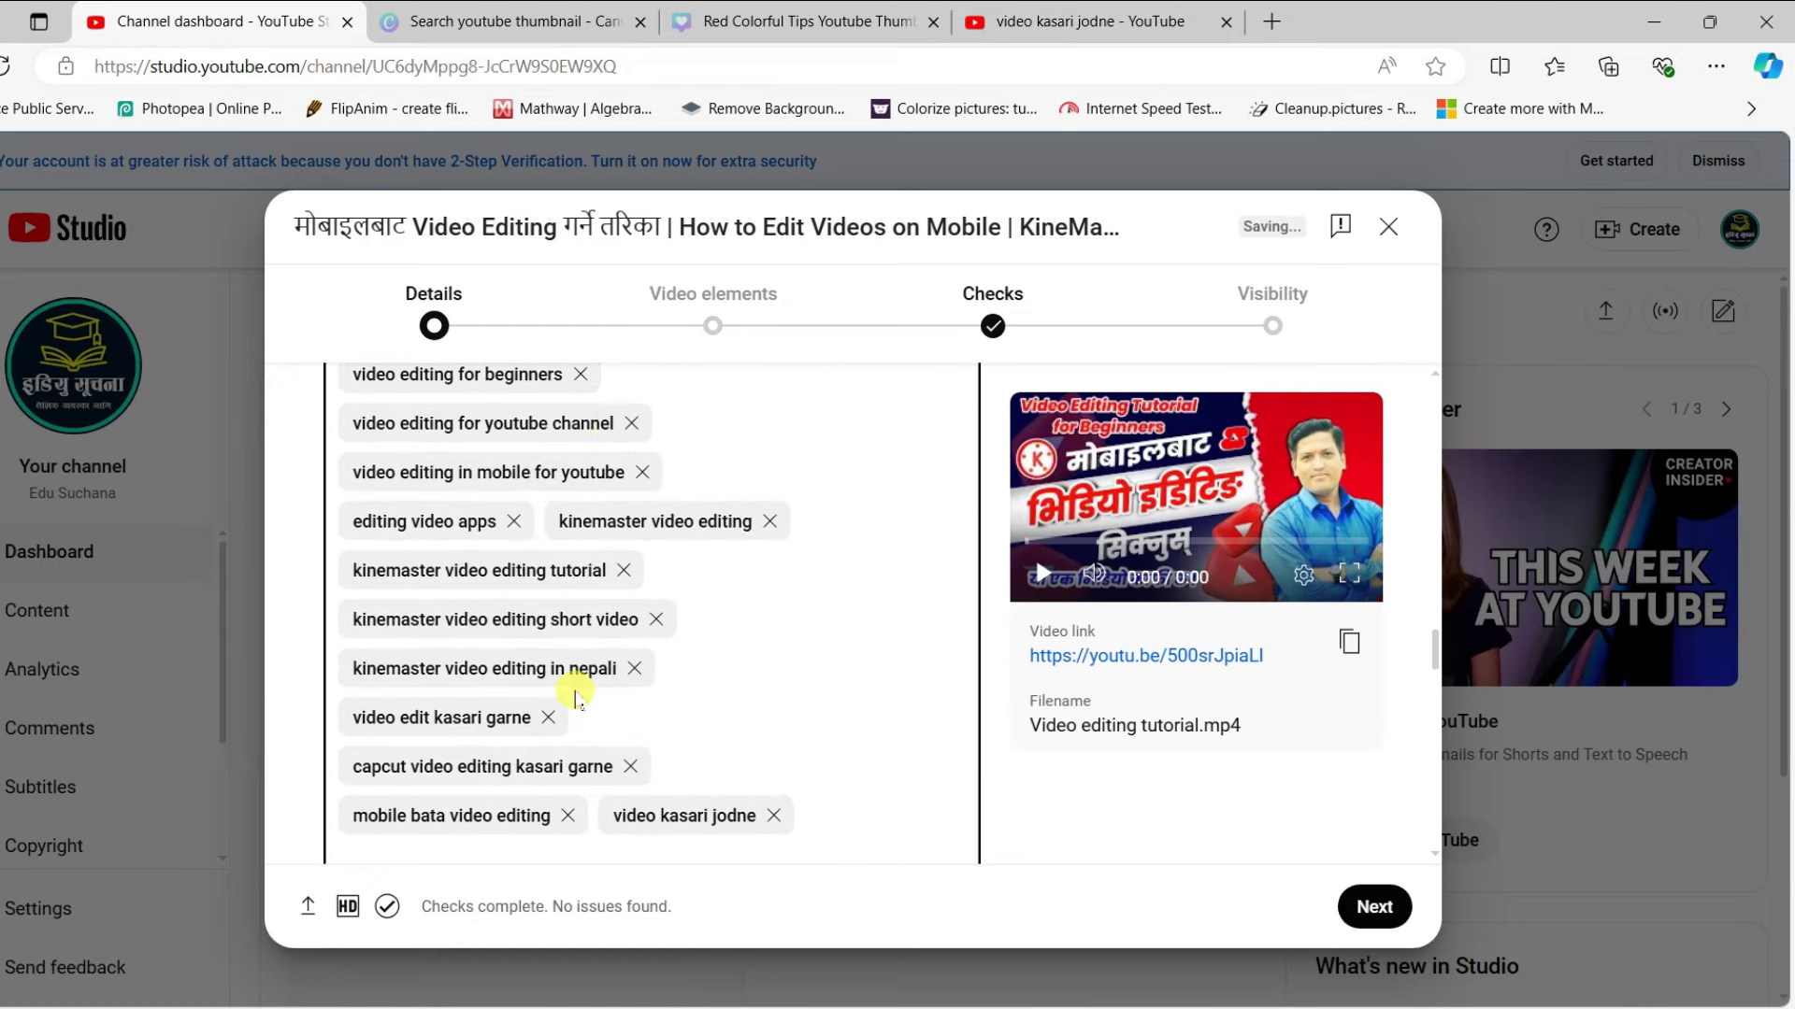
{"action": "scroll", "coordinate": [594, 664], "scroll_direction": "down", "scroll_amount": 1}
{"action": "scroll", "coordinate": [719, 701], "scroll_direction": "up", "scroll_amount": 2}
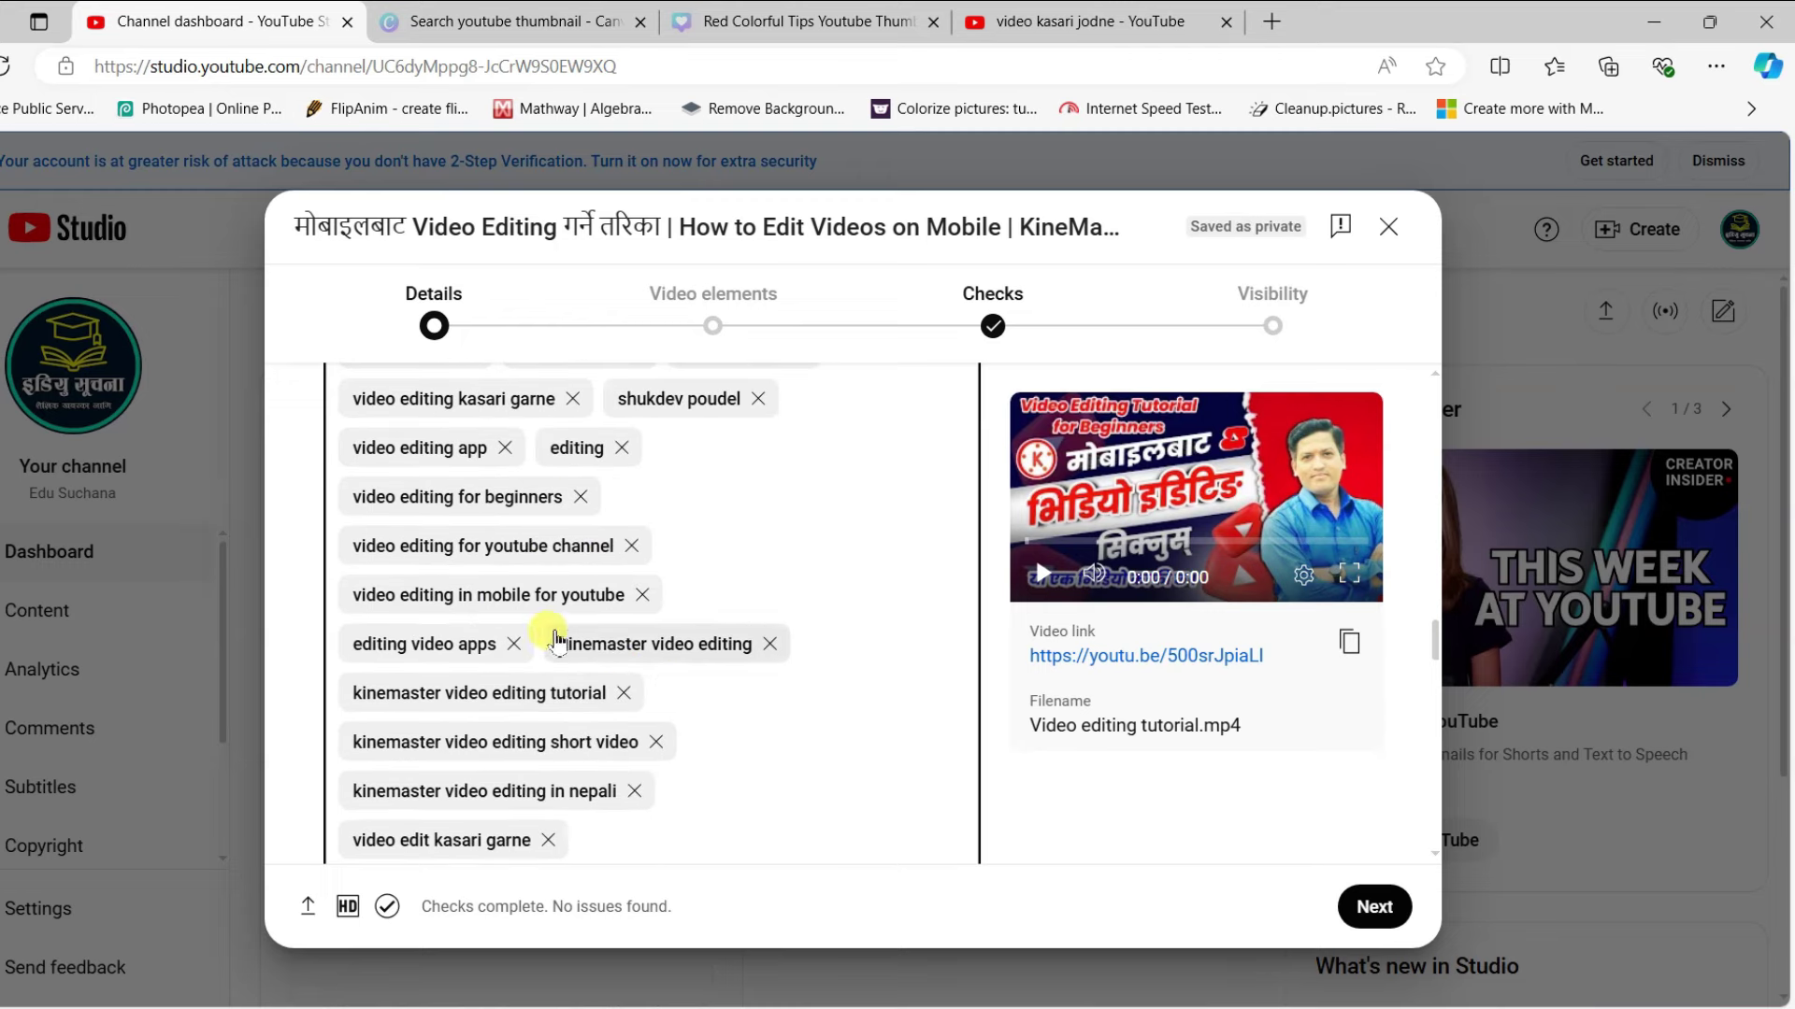
{"action": "scroll", "coordinate": [729, 682], "scroll_direction": "down", "scroll_amount": 2}
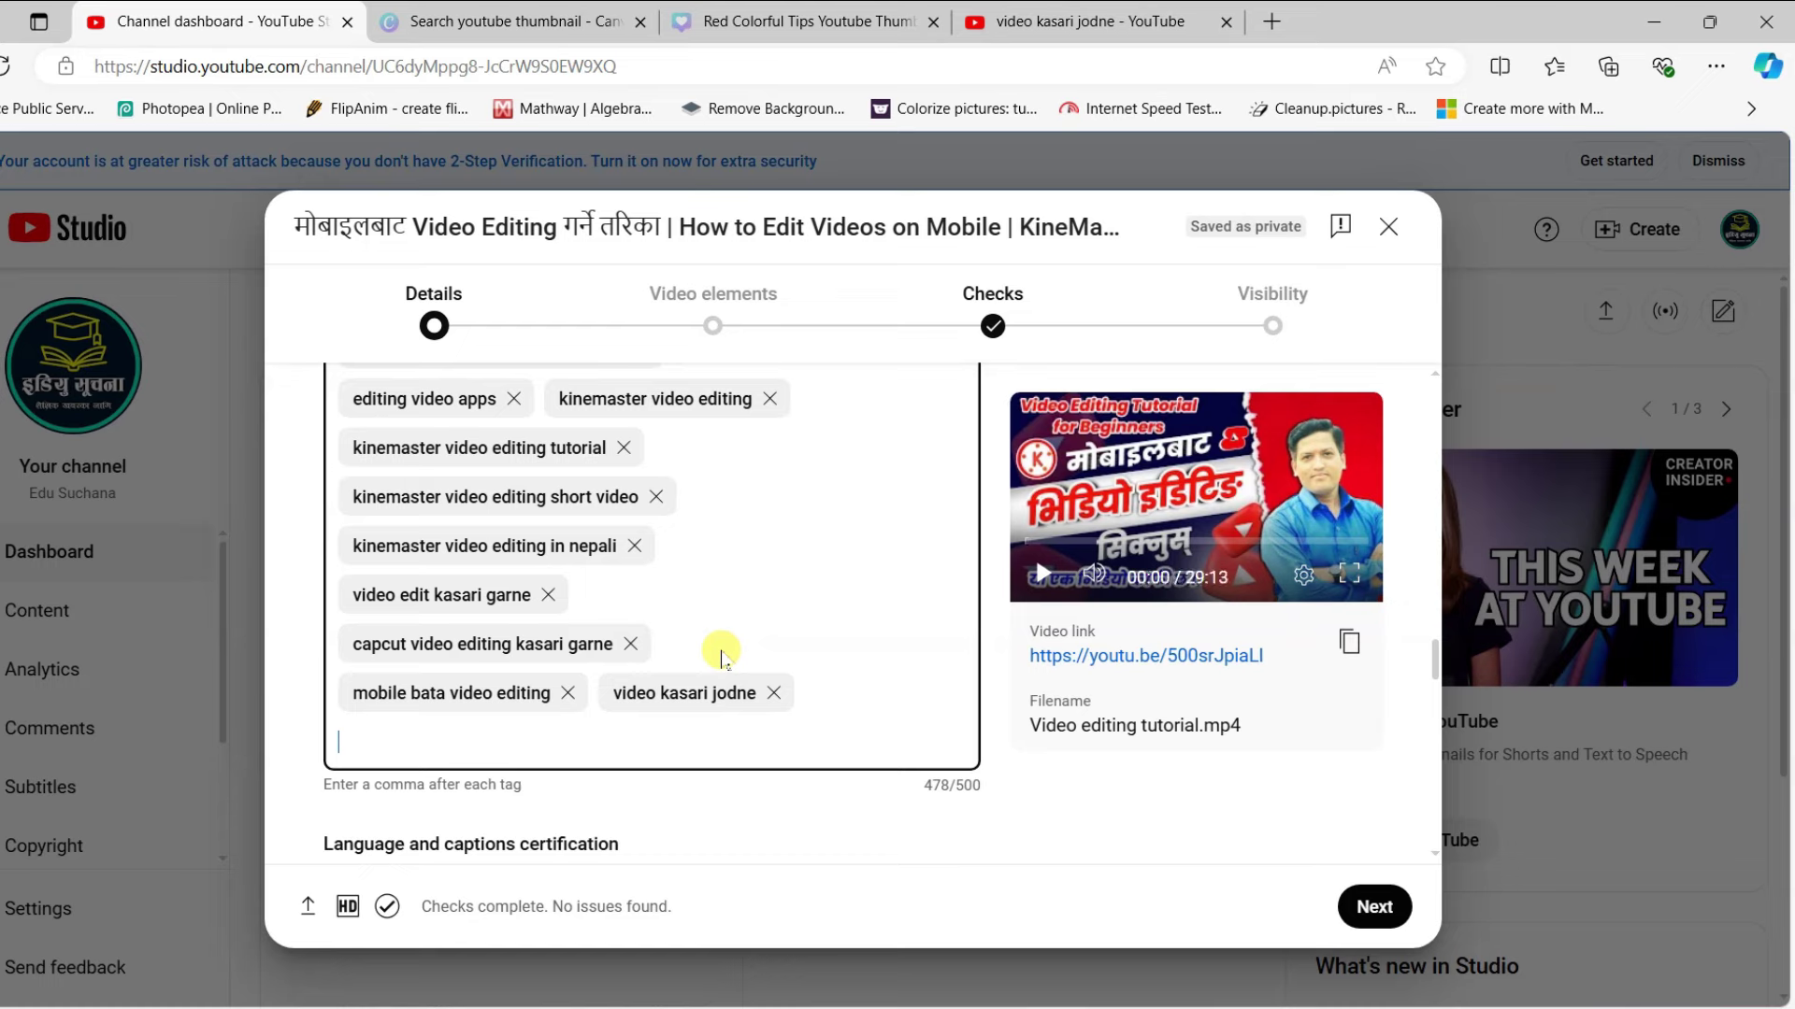
{"action": "scroll", "coordinate": [657, 652], "scroll_direction": "up", "scroll_amount": 5}
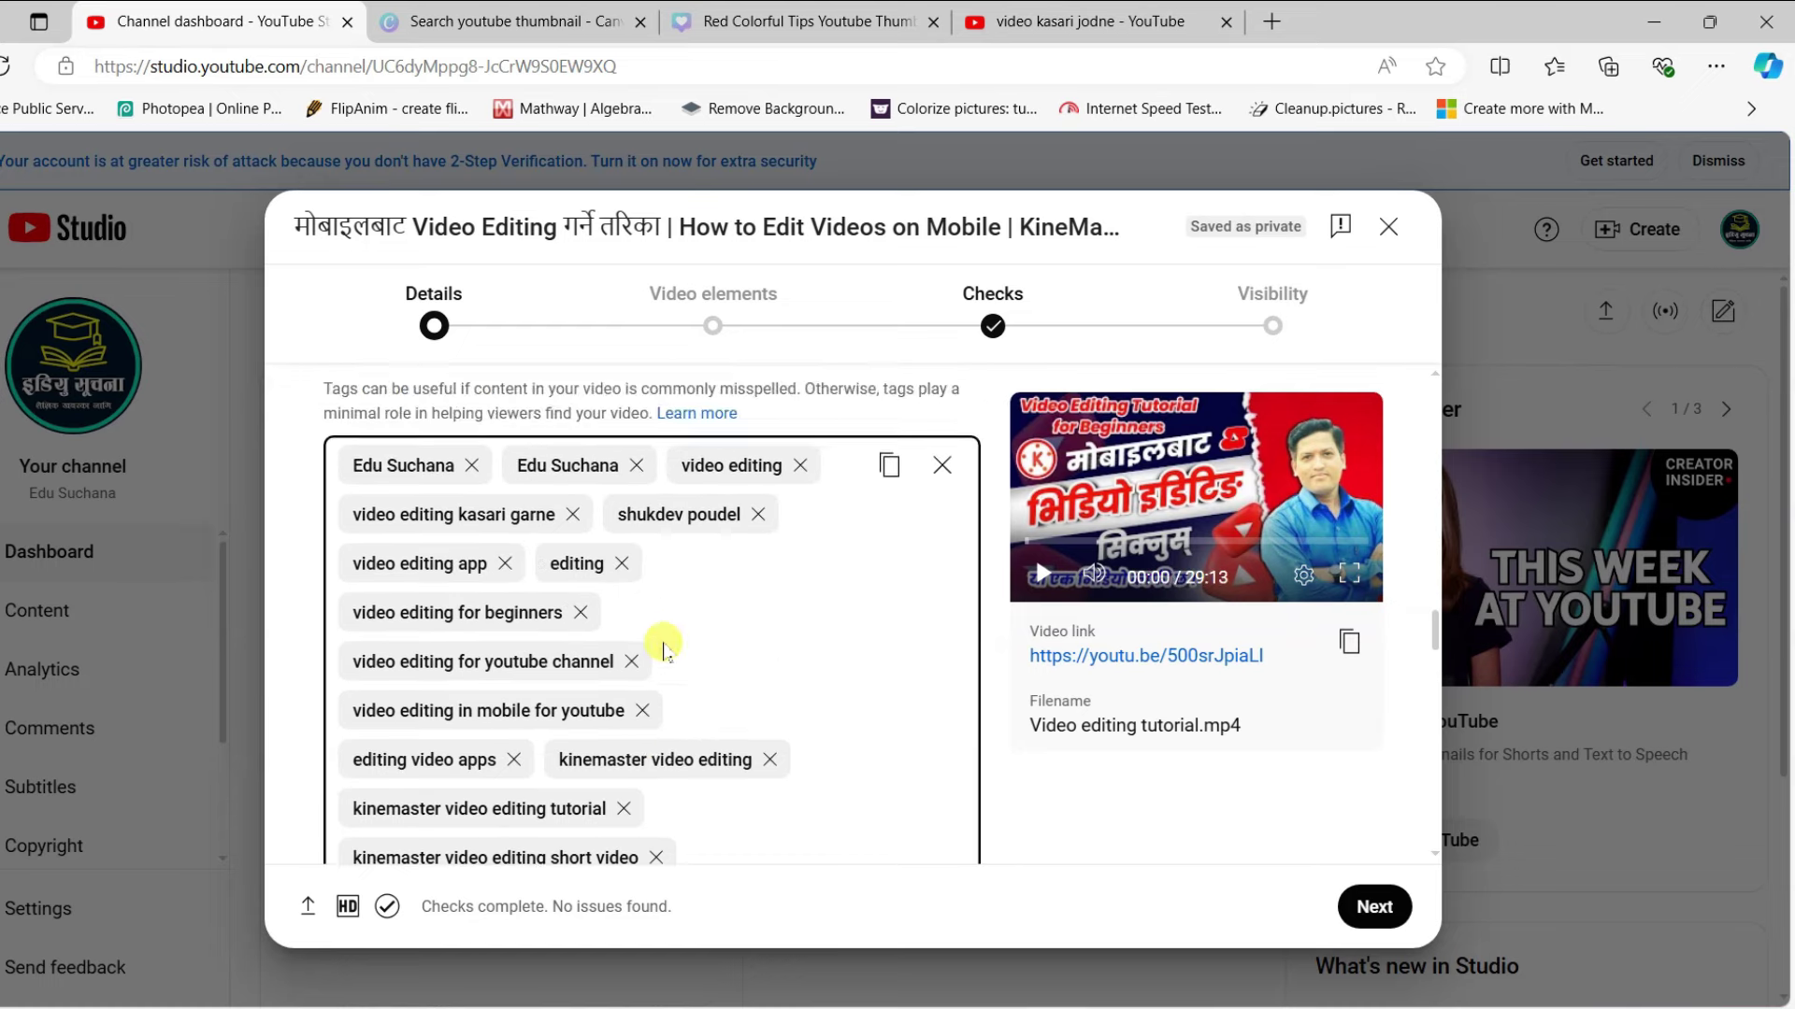
{"action": "scroll", "coordinate": [645, 645], "scroll_direction": "down", "scroll_amount": 2}
{"action": "scroll", "coordinate": [668, 645], "scroll_direction": "up", "scroll_amount": 1}
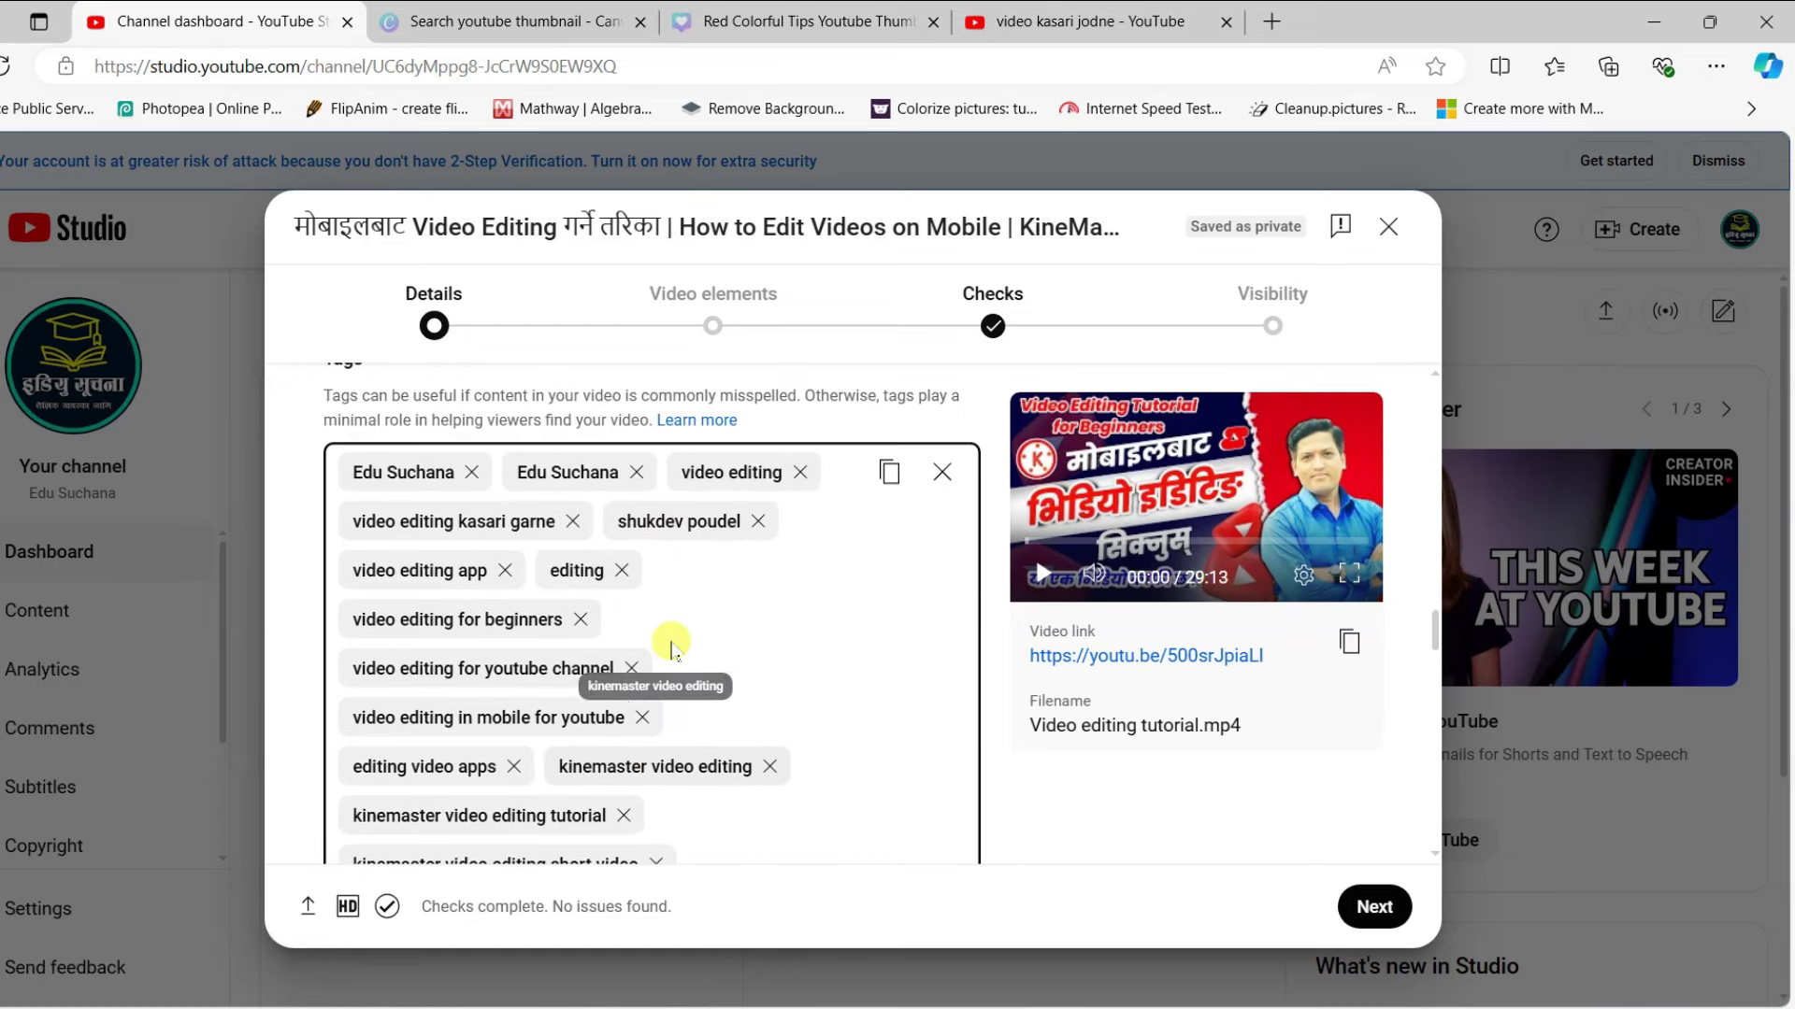
{"action": "scroll", "coordinate": [692, 659], "scroll_direction": "down", "scroll_amount": 1}
Check the video's details from the title through the description, hashtags, thumbnail, playlist and audience down to the tags.
{"action": "scroll", "coordinate": [713, 545], "scroll_direction": "up", "scroll_amount": 20}
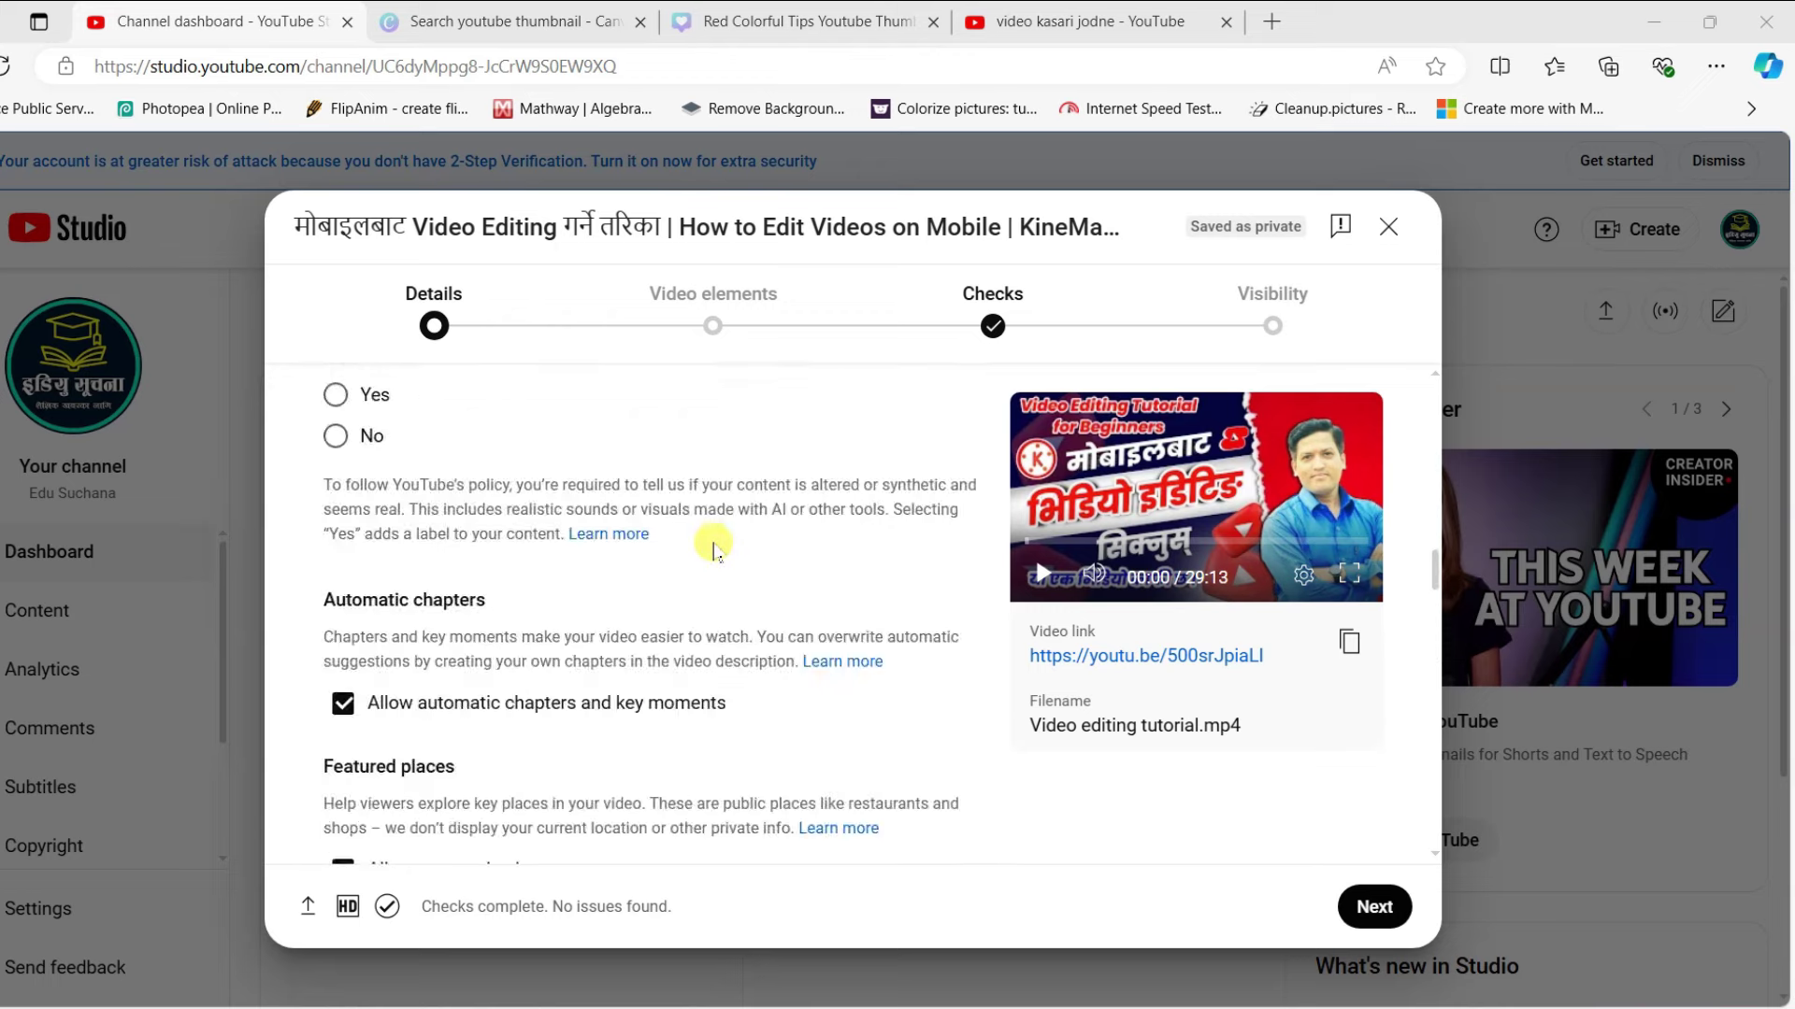
{"action": "scroll", "coordinate": [710, 542], "scroll_direction": "up", "scroll_amount": 4}
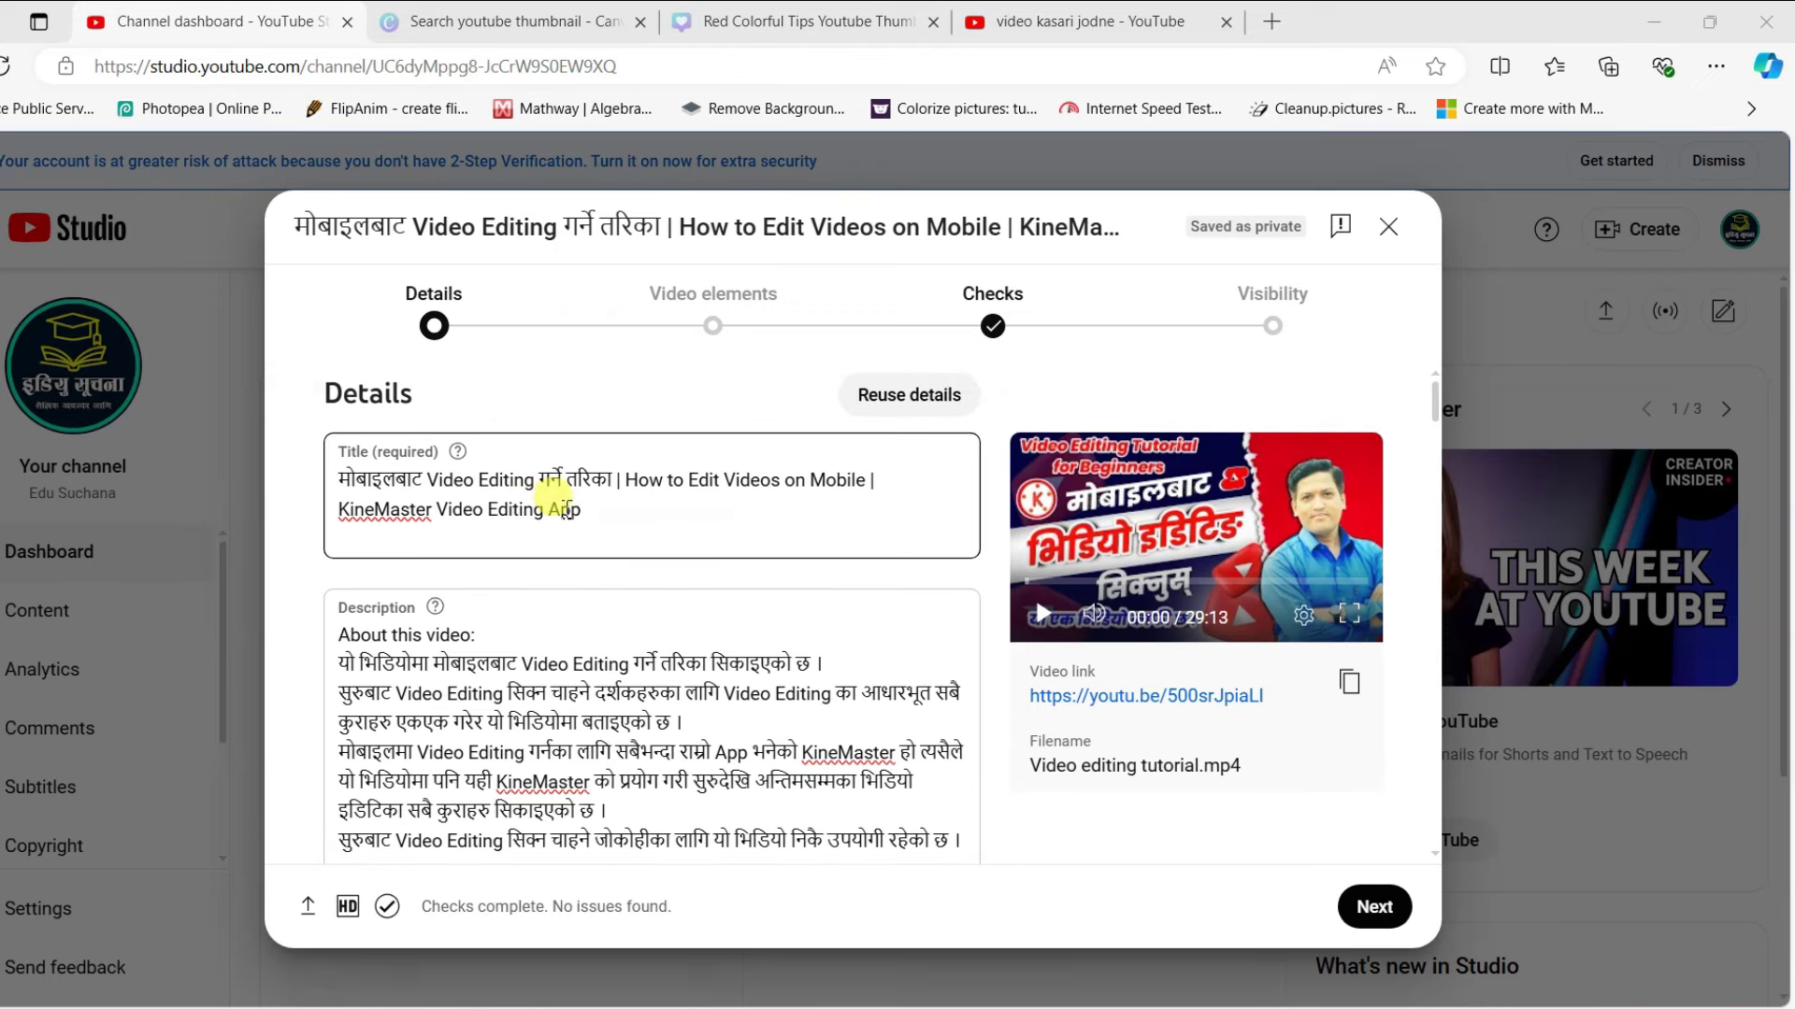
{"action": "scroll", "coordinate": [467, 598], "scroll_direction": "down", "scroll_amount": 3}
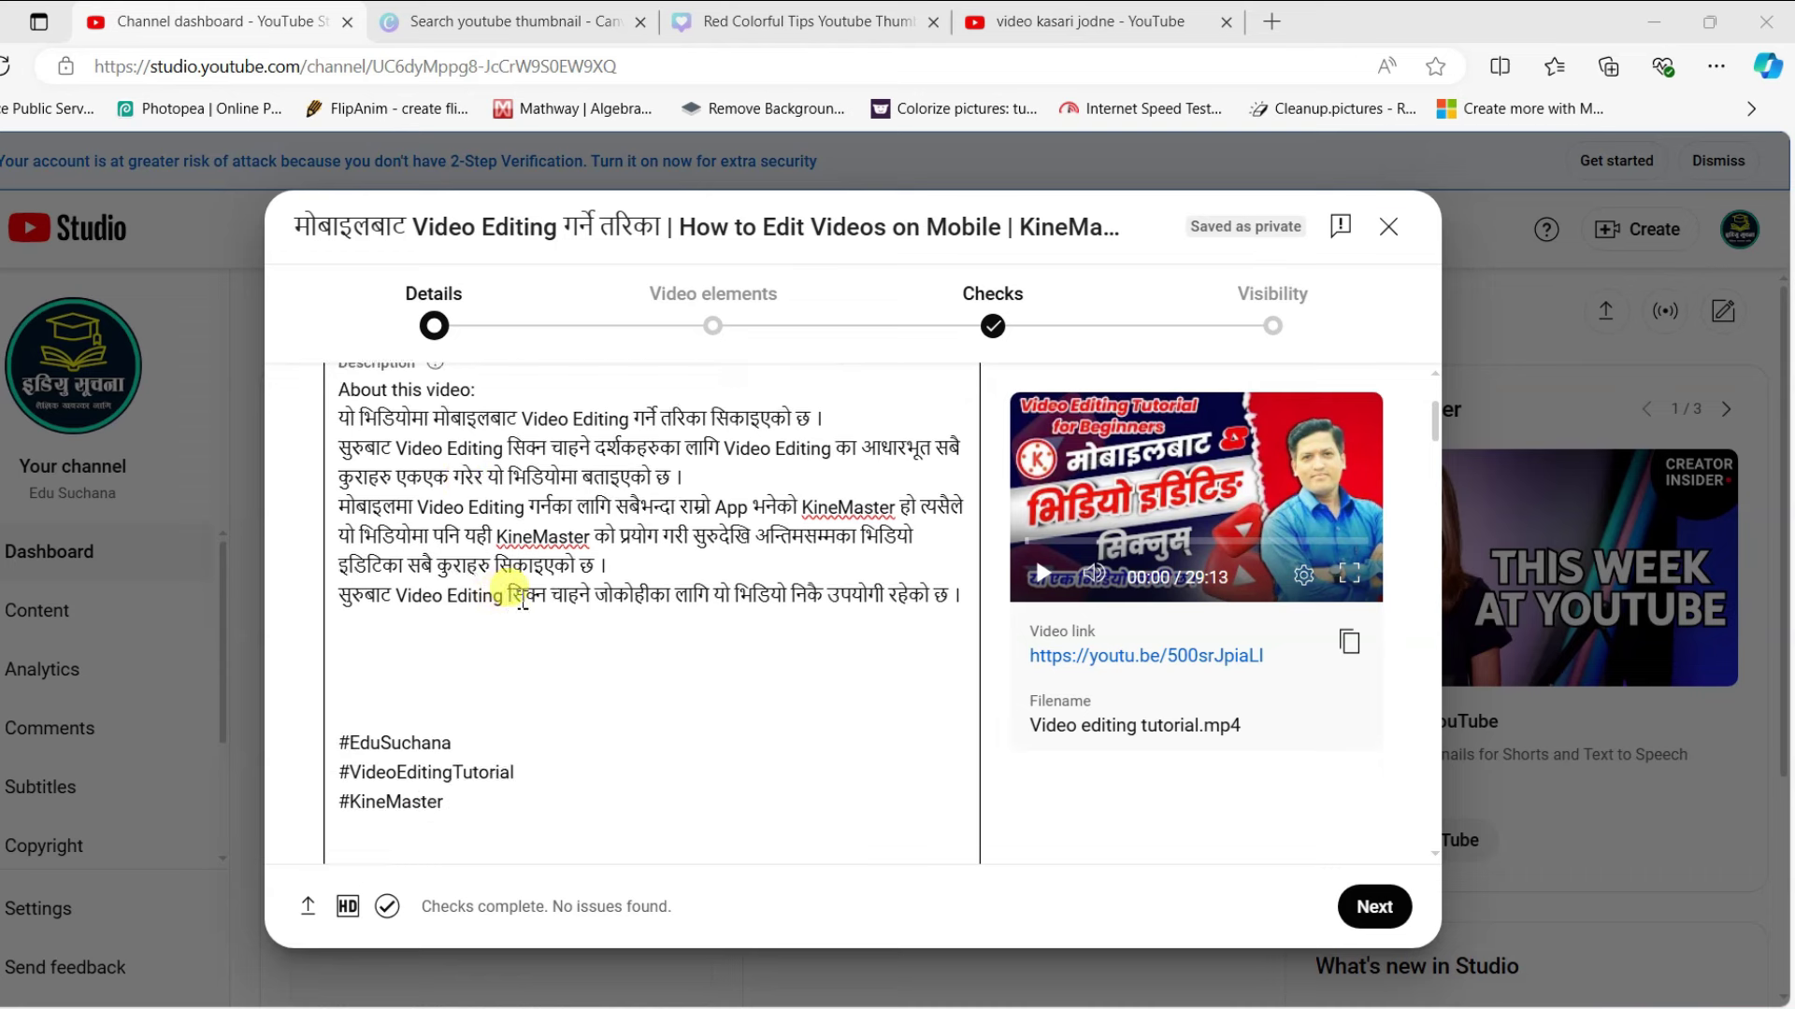
{"action": "scroll", "coordinate": [477, 612], "scroll_direction": "down", "scroll_amount": 3}
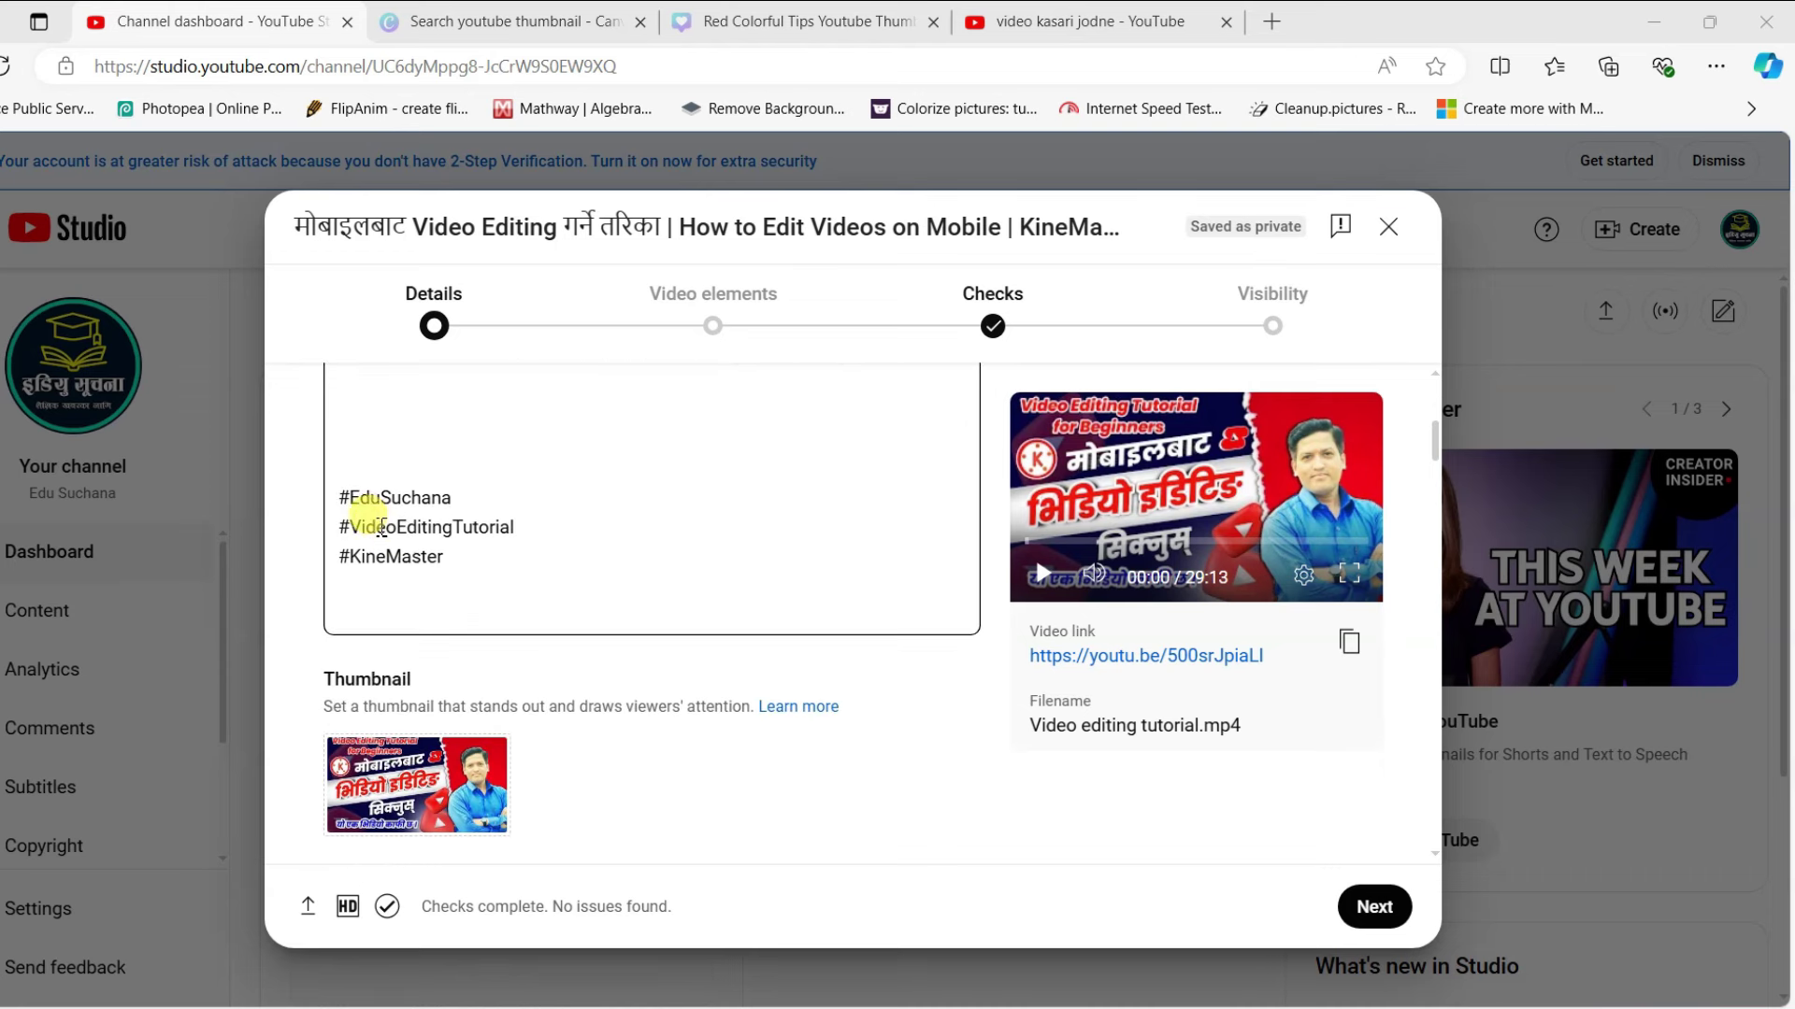
{"action": "scroll", "coordinate": [448, 561], "scroll_direction": "down", "scroll_amount": 3}
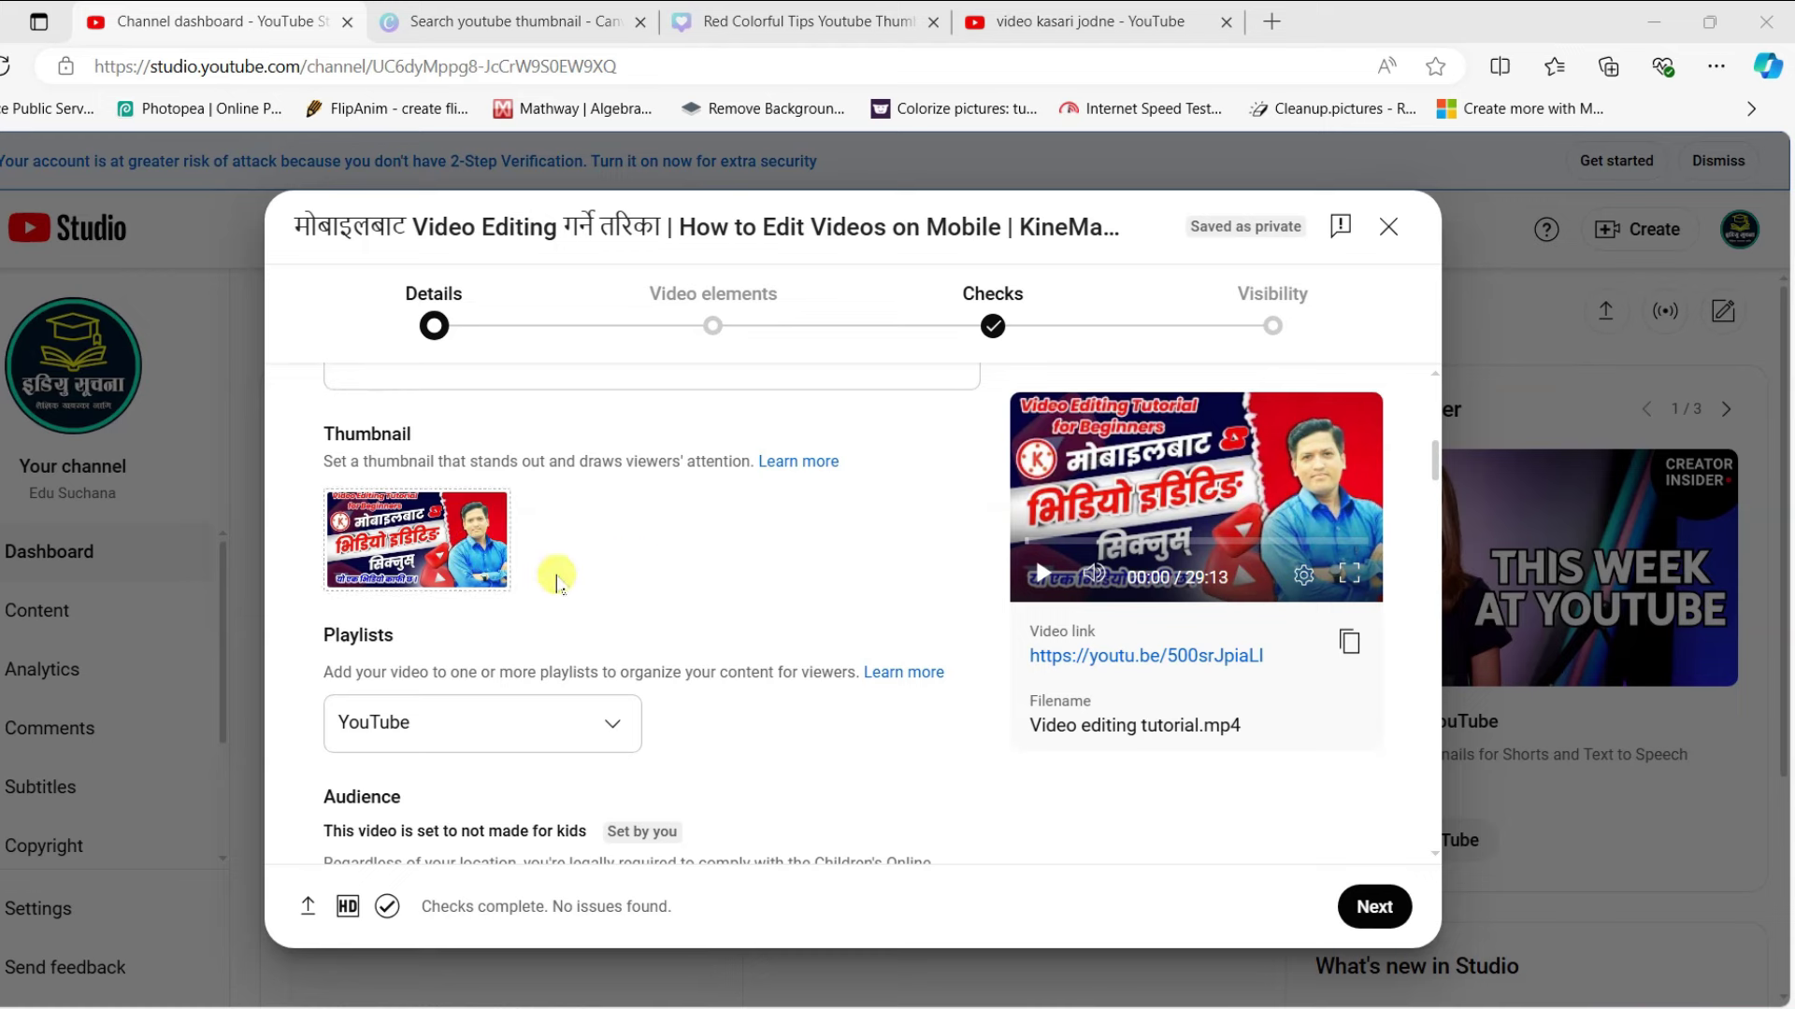
{"action": "scroll", "coordinate": [435, 609], "scroll_direction": "down", "scroll_amount": 3}
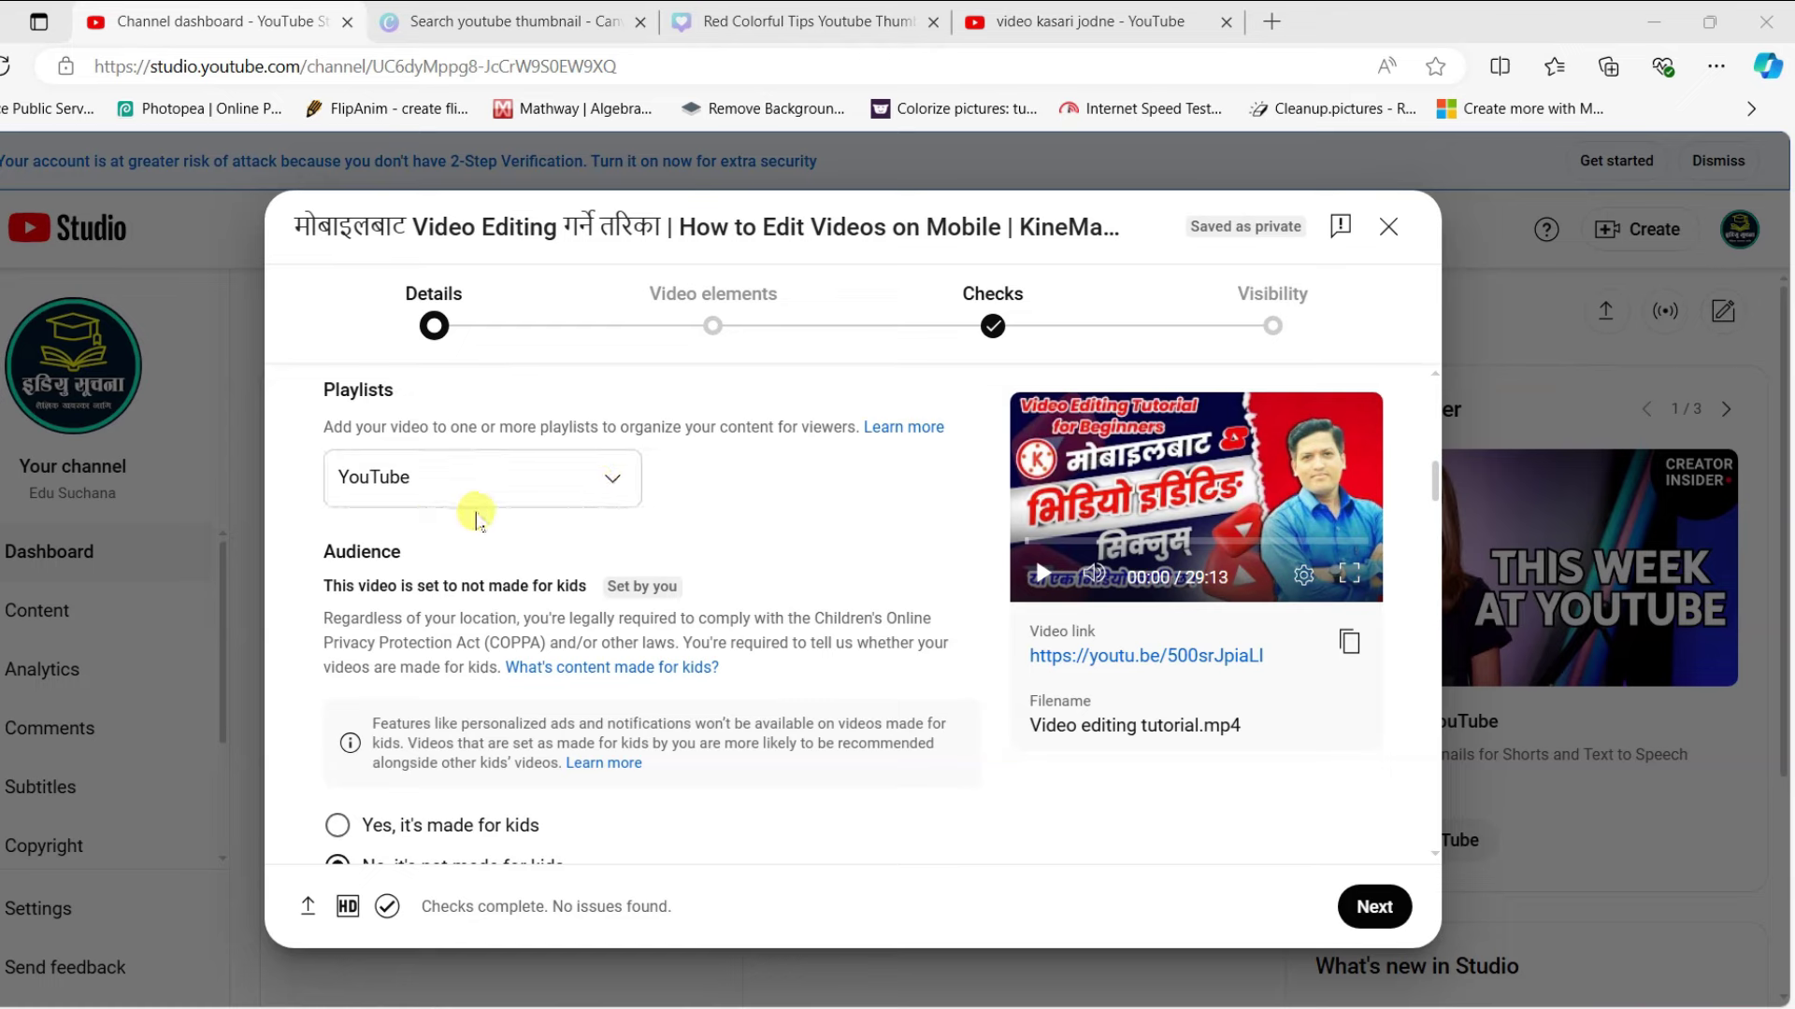
{"action": "scroll", "coordinate": [477, 534], "scroll_direction": "down", "scroll_amount": 8}
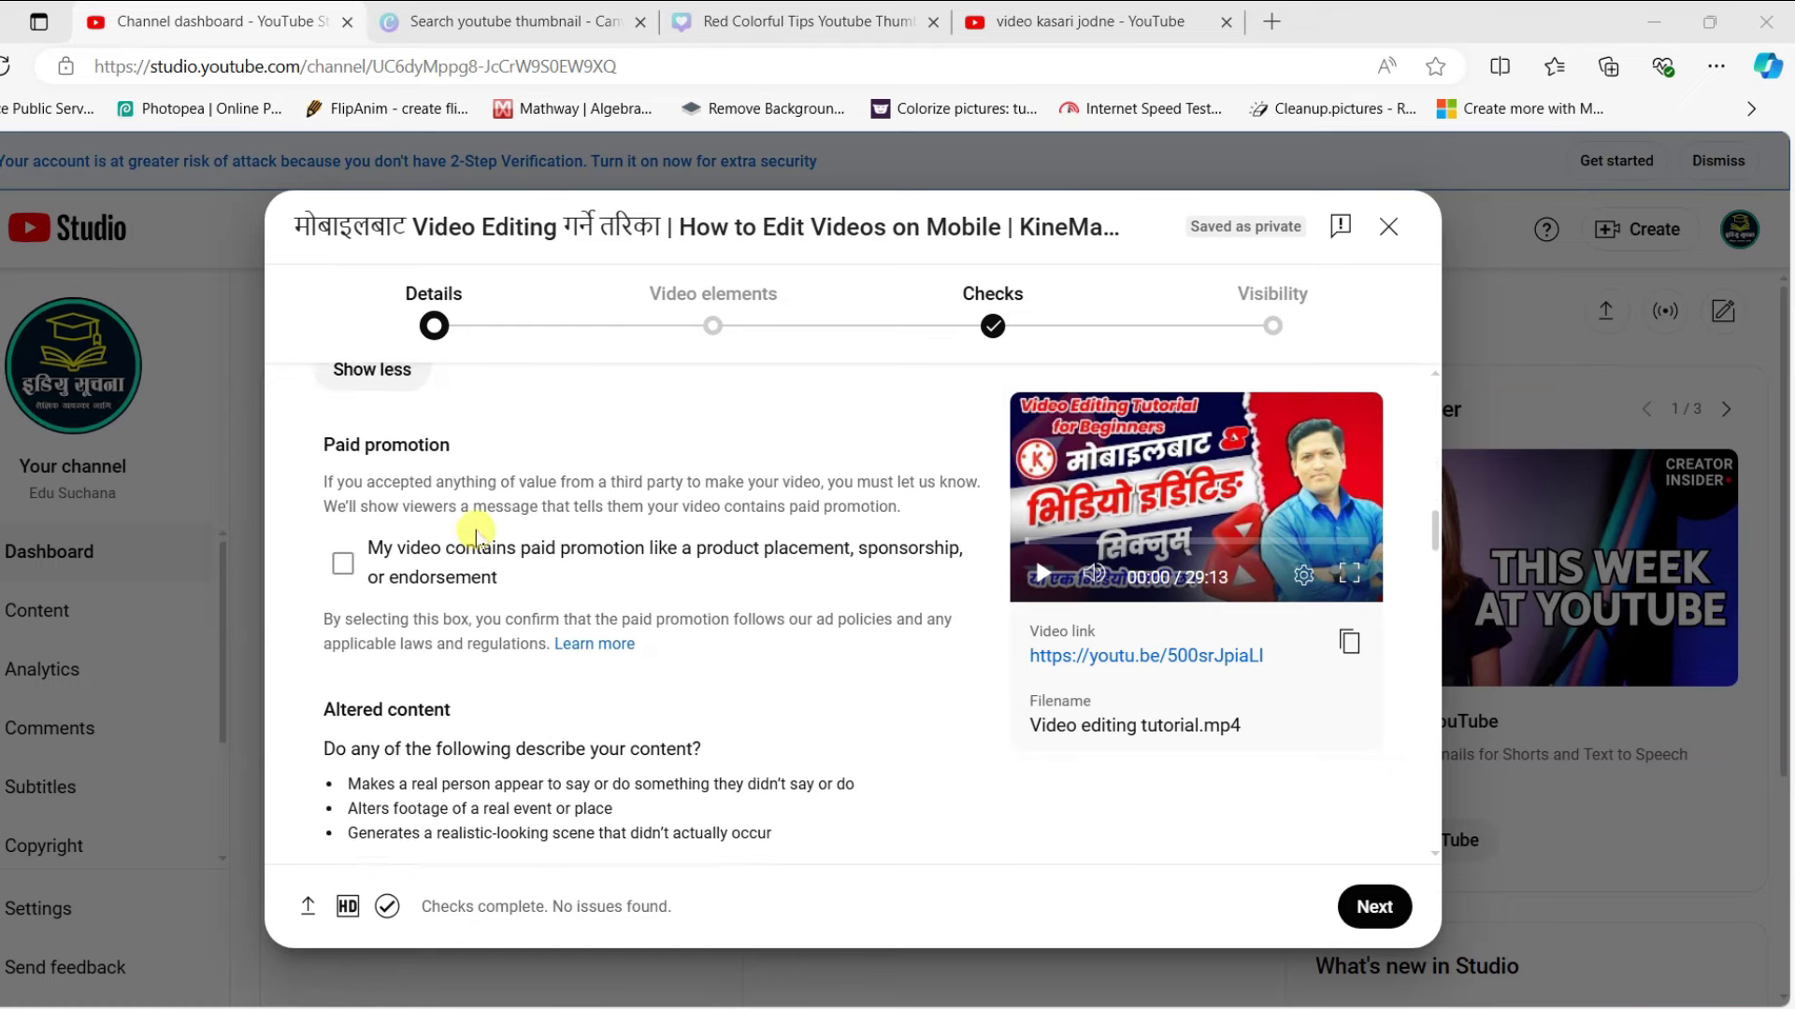
{"action": "scroll", "coordinate": [477, 534], "scroll_direction": "down", "scroll_amount": 10}
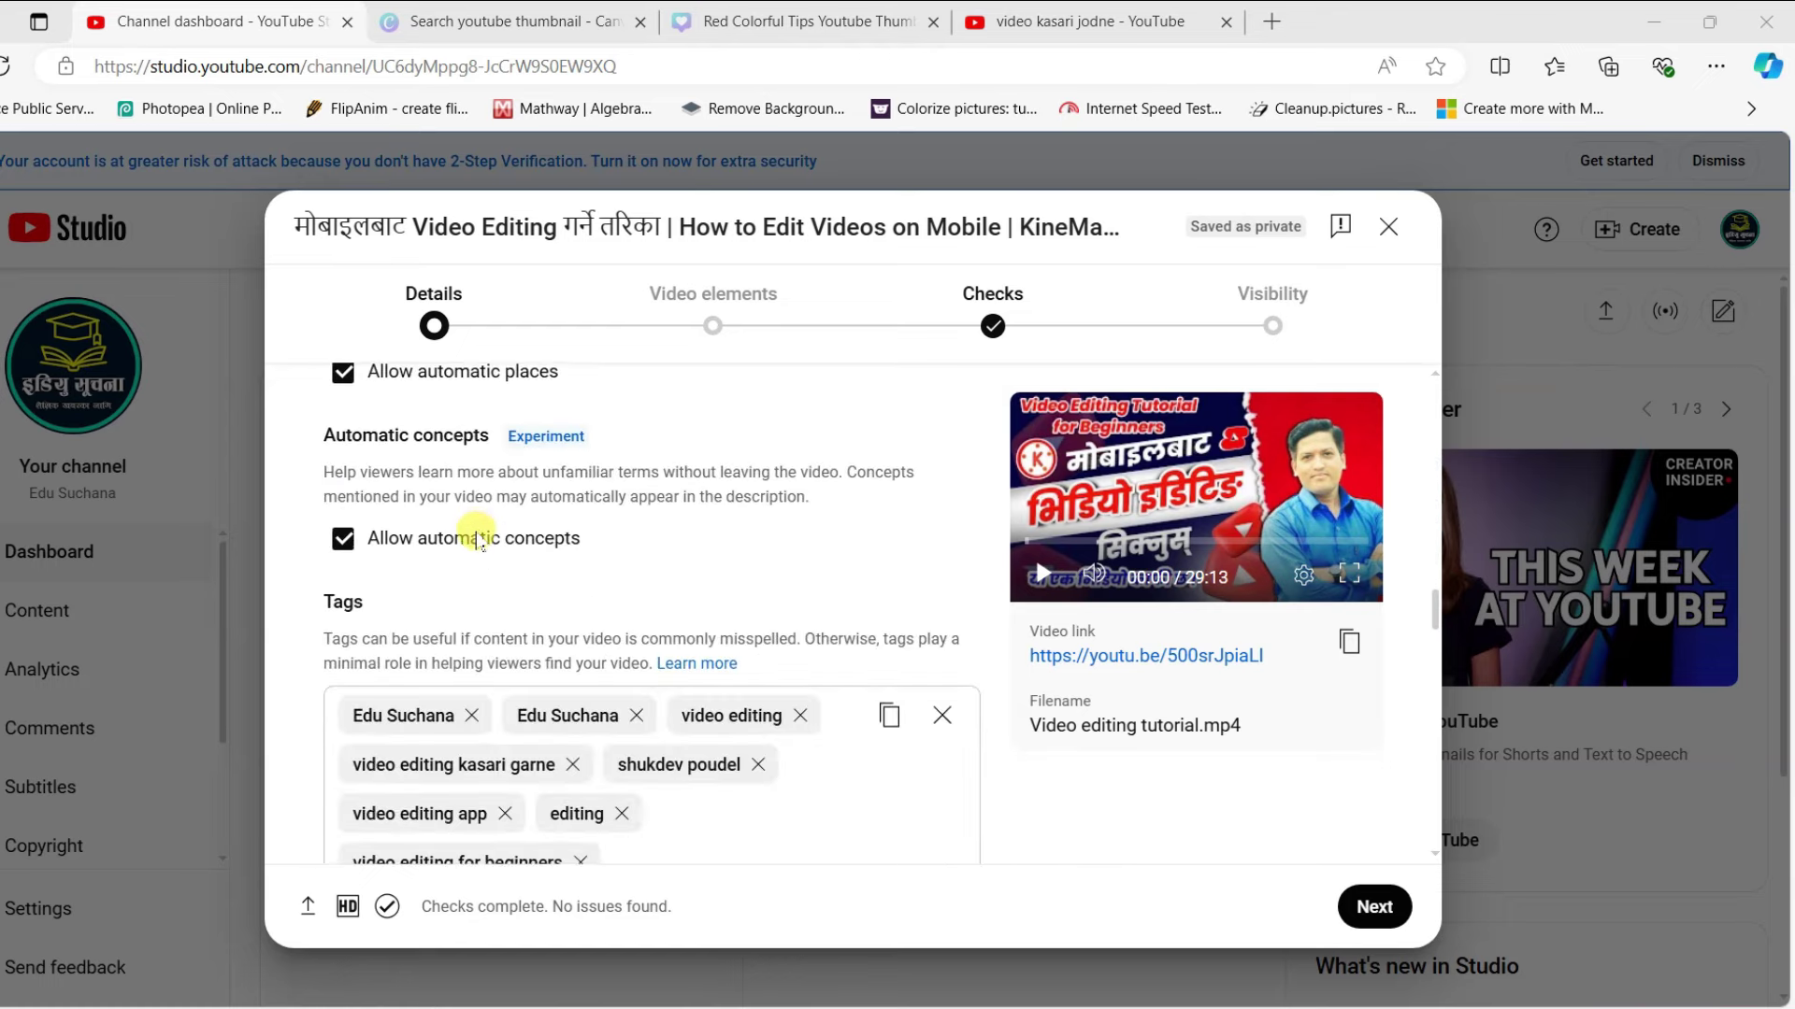
{"action": "scroll", "coordinate": [379, 529], "scroll_direction": "down", "scroll_amount": 3}
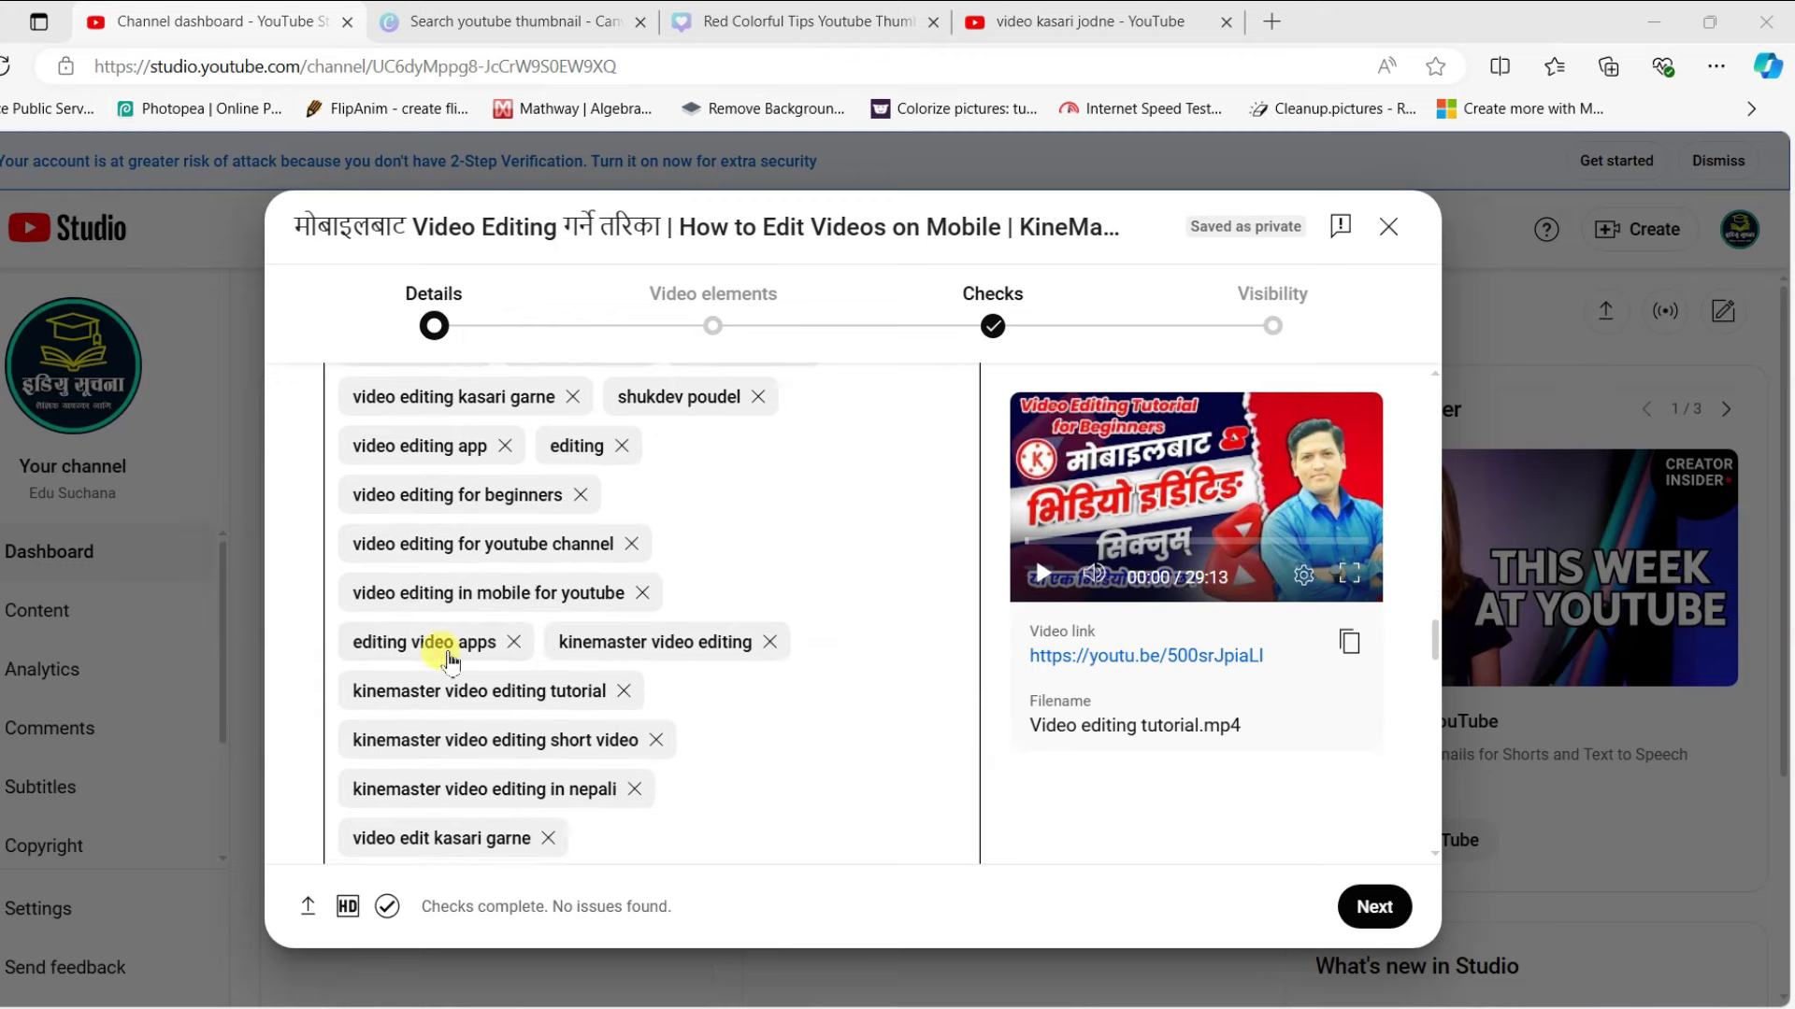
{"action": "scroll", "coordinate": [620, 548], "scroll_direction": "down", "scroll_amount": 3}
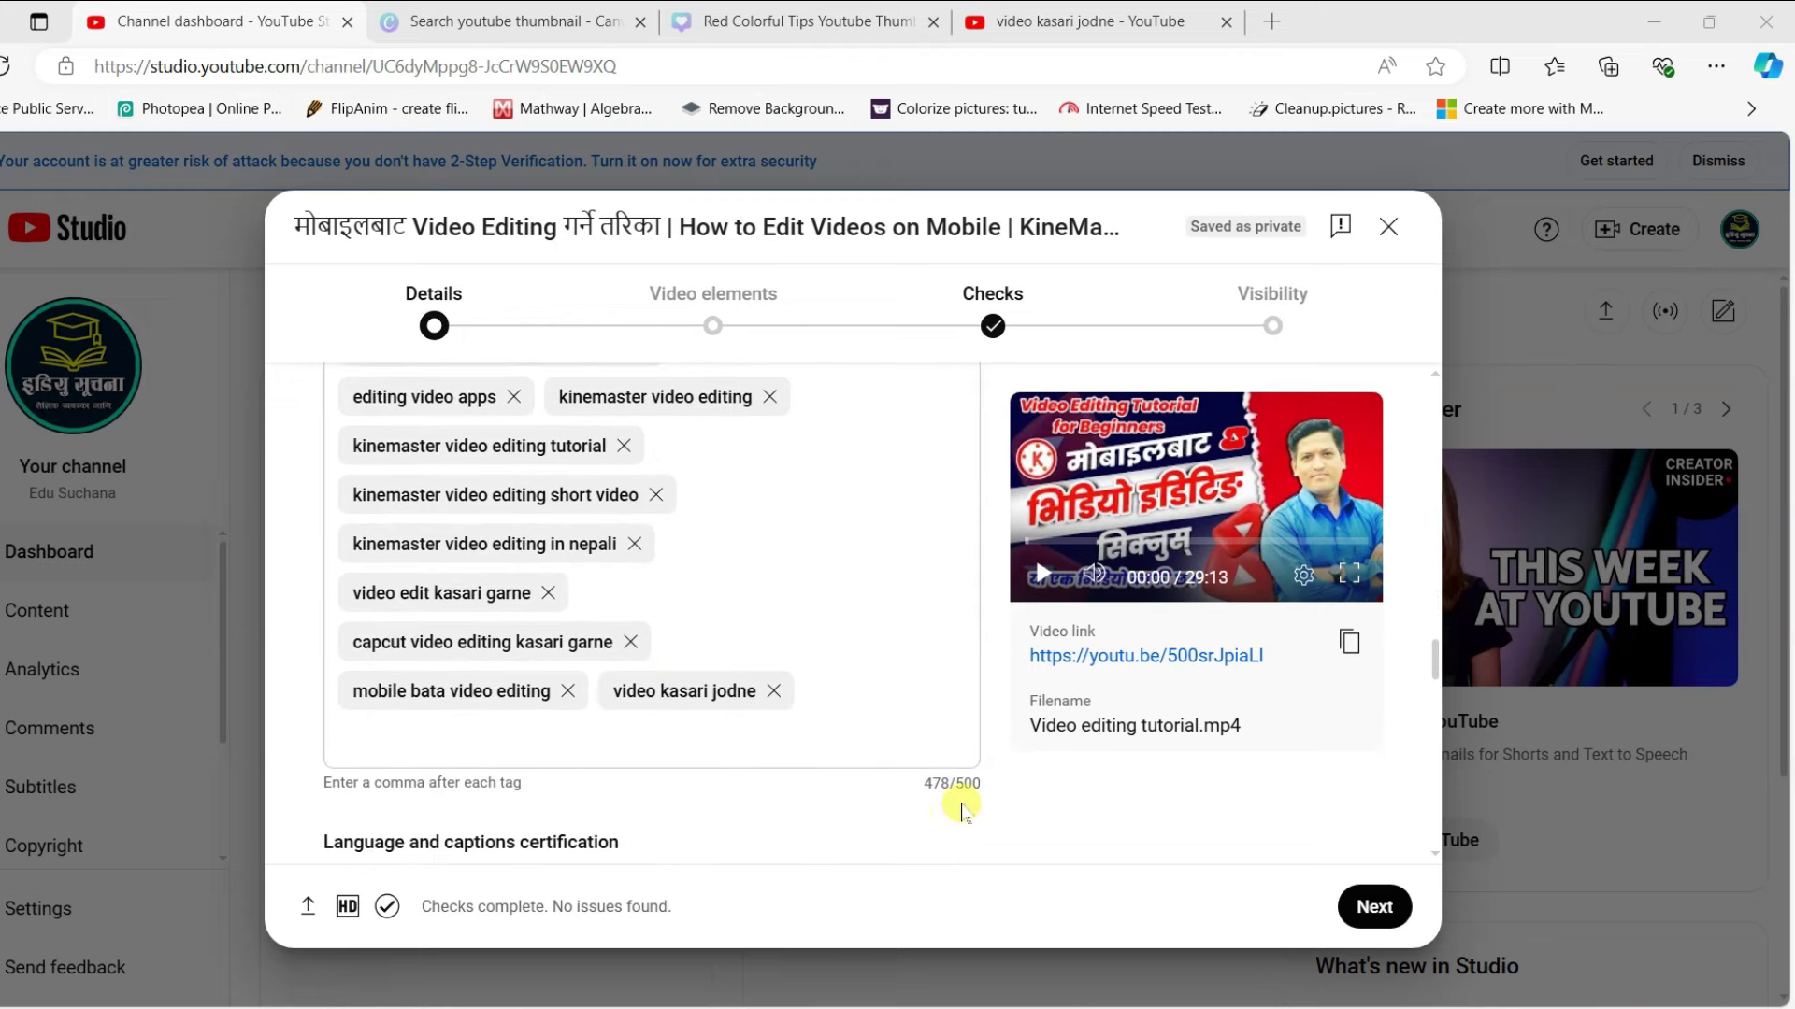
Look over the tags again along with the video language, recording date and license settings.
{"action": "scroll", "coordinate": [706, 633], "scroll_direction": "up", "scroll_amount": 6}
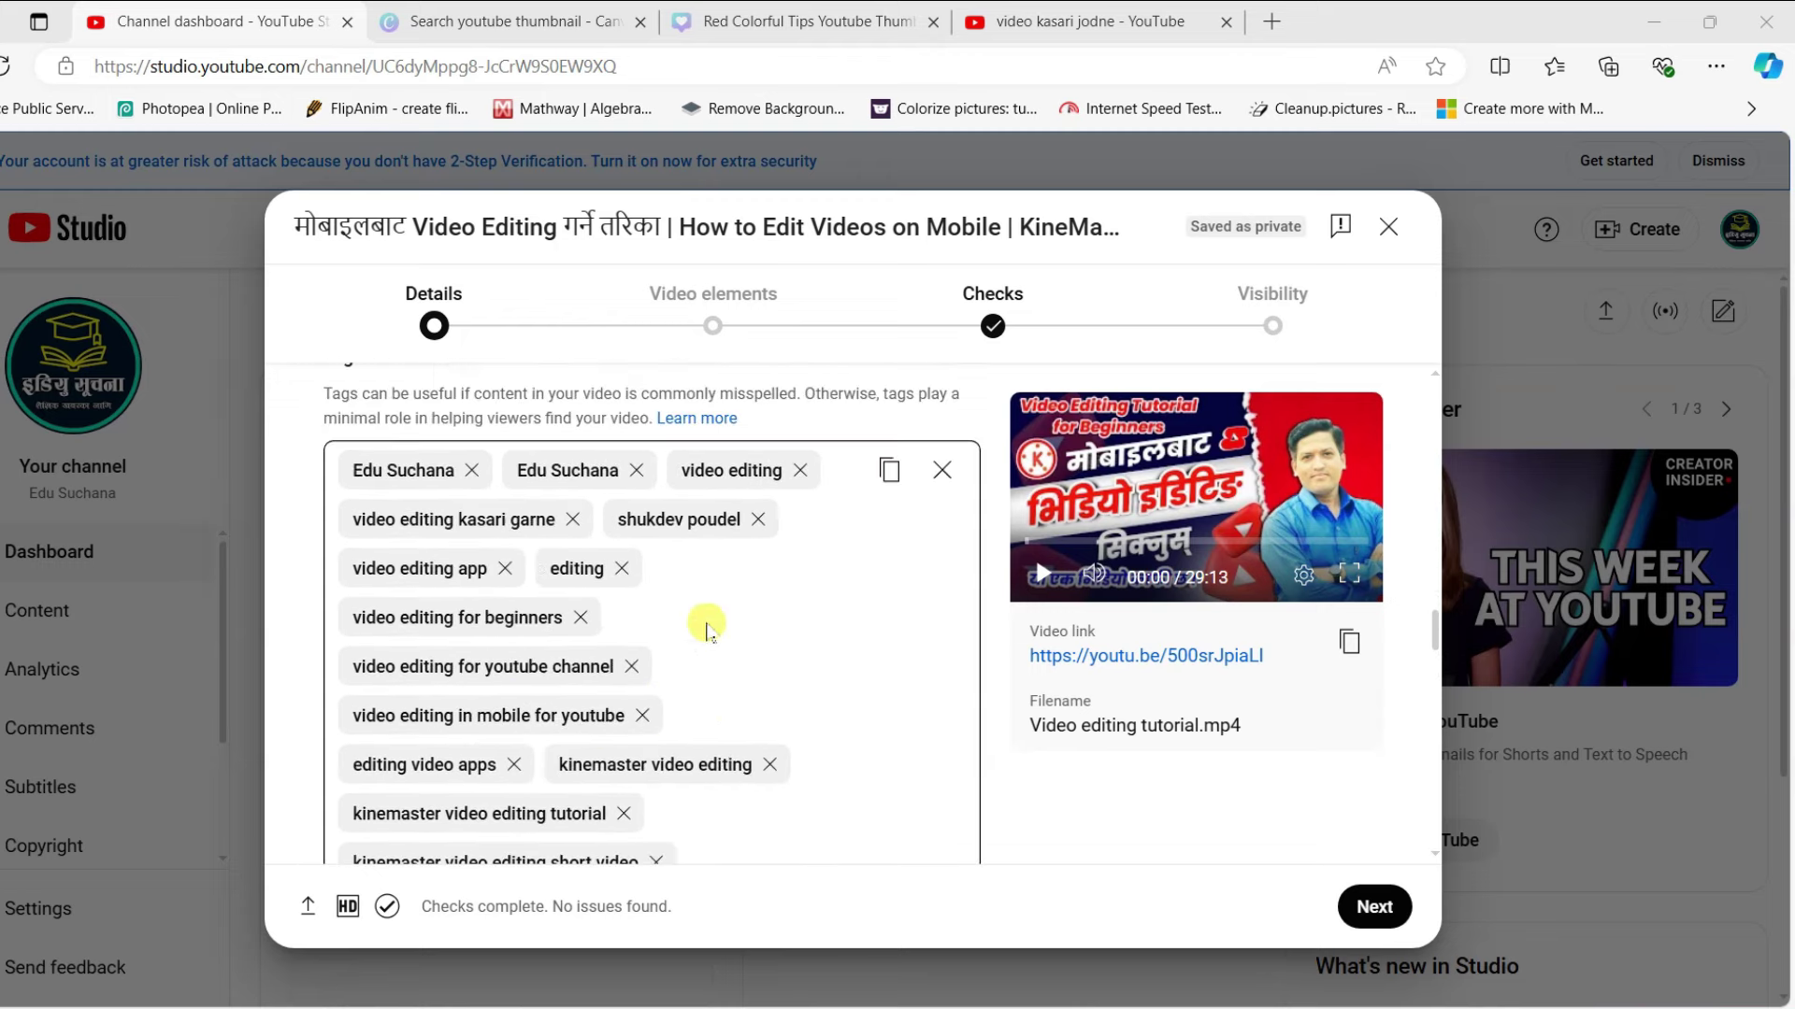
{"action": "scroll", "coordinate": [626, 673], "scroll_direction": "down", "scroll_amount": 3}
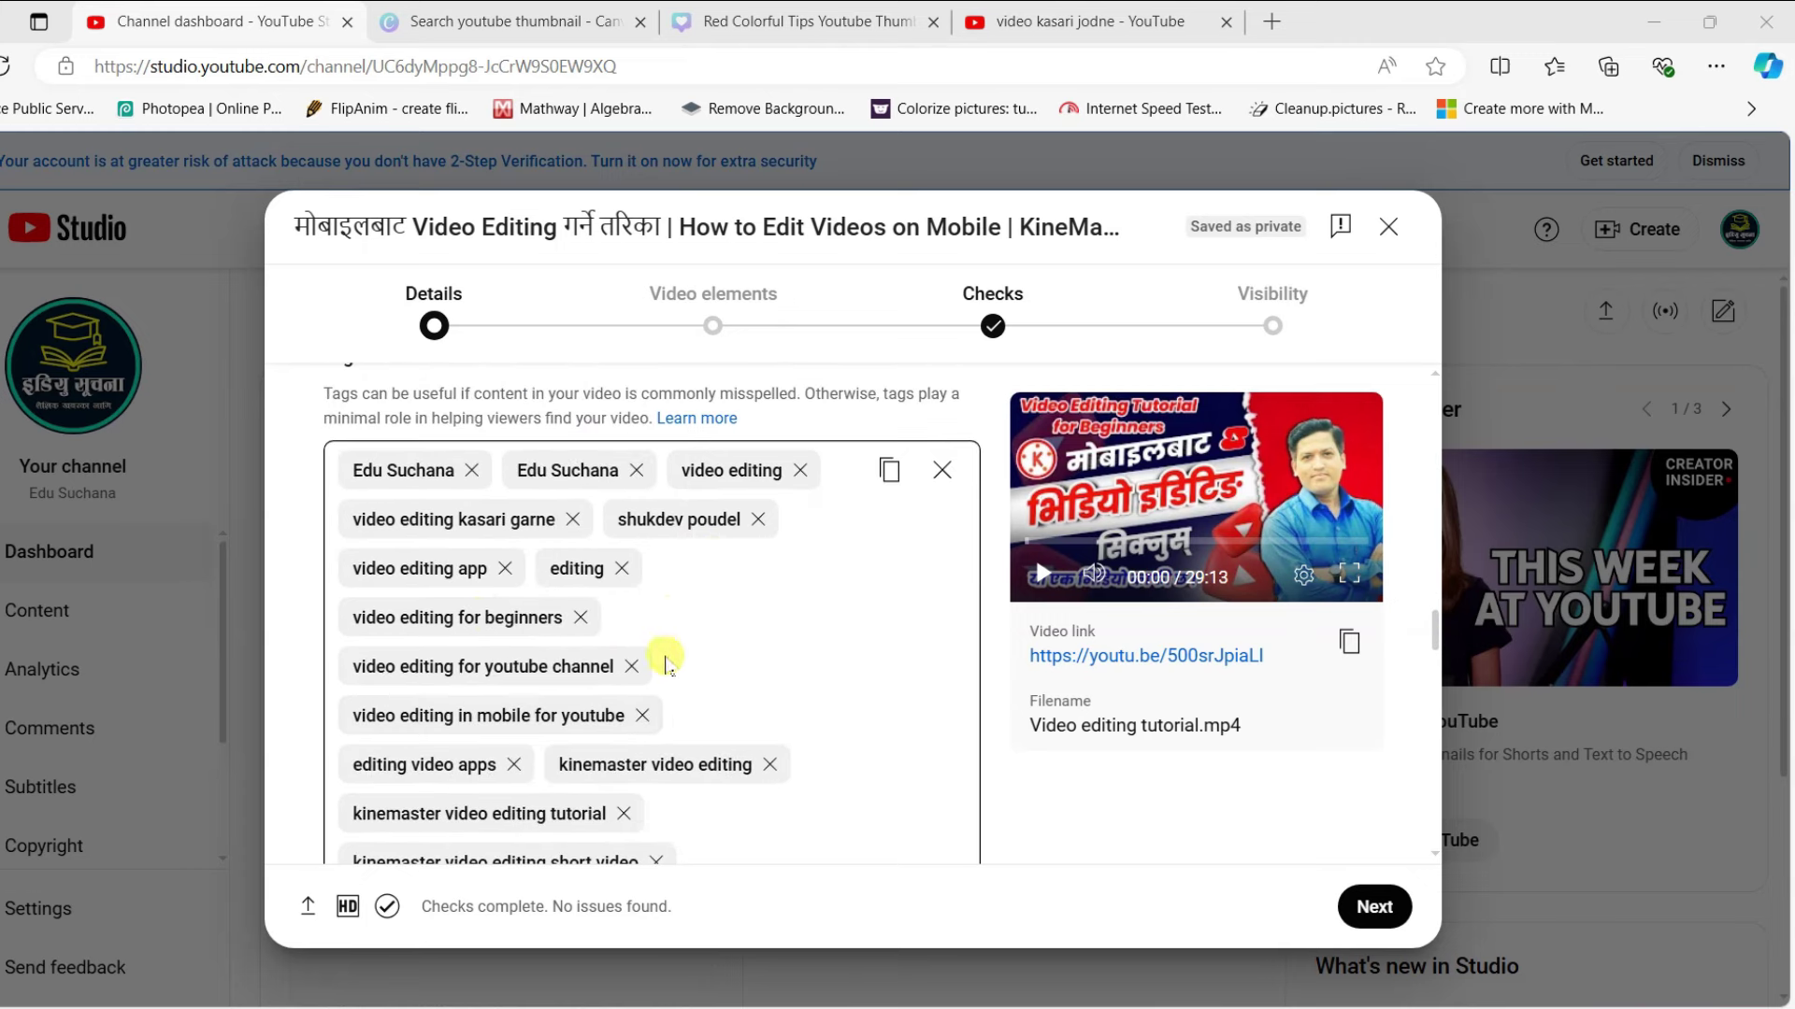
{"action": "scroll", "coordinate": [666, 662], "scroll_direction": "down", "scroll_amount": 5}
{"action": "scroll", "coordinate": [697, 505], "scroll_direction": "up", "scroll_amount": 4}
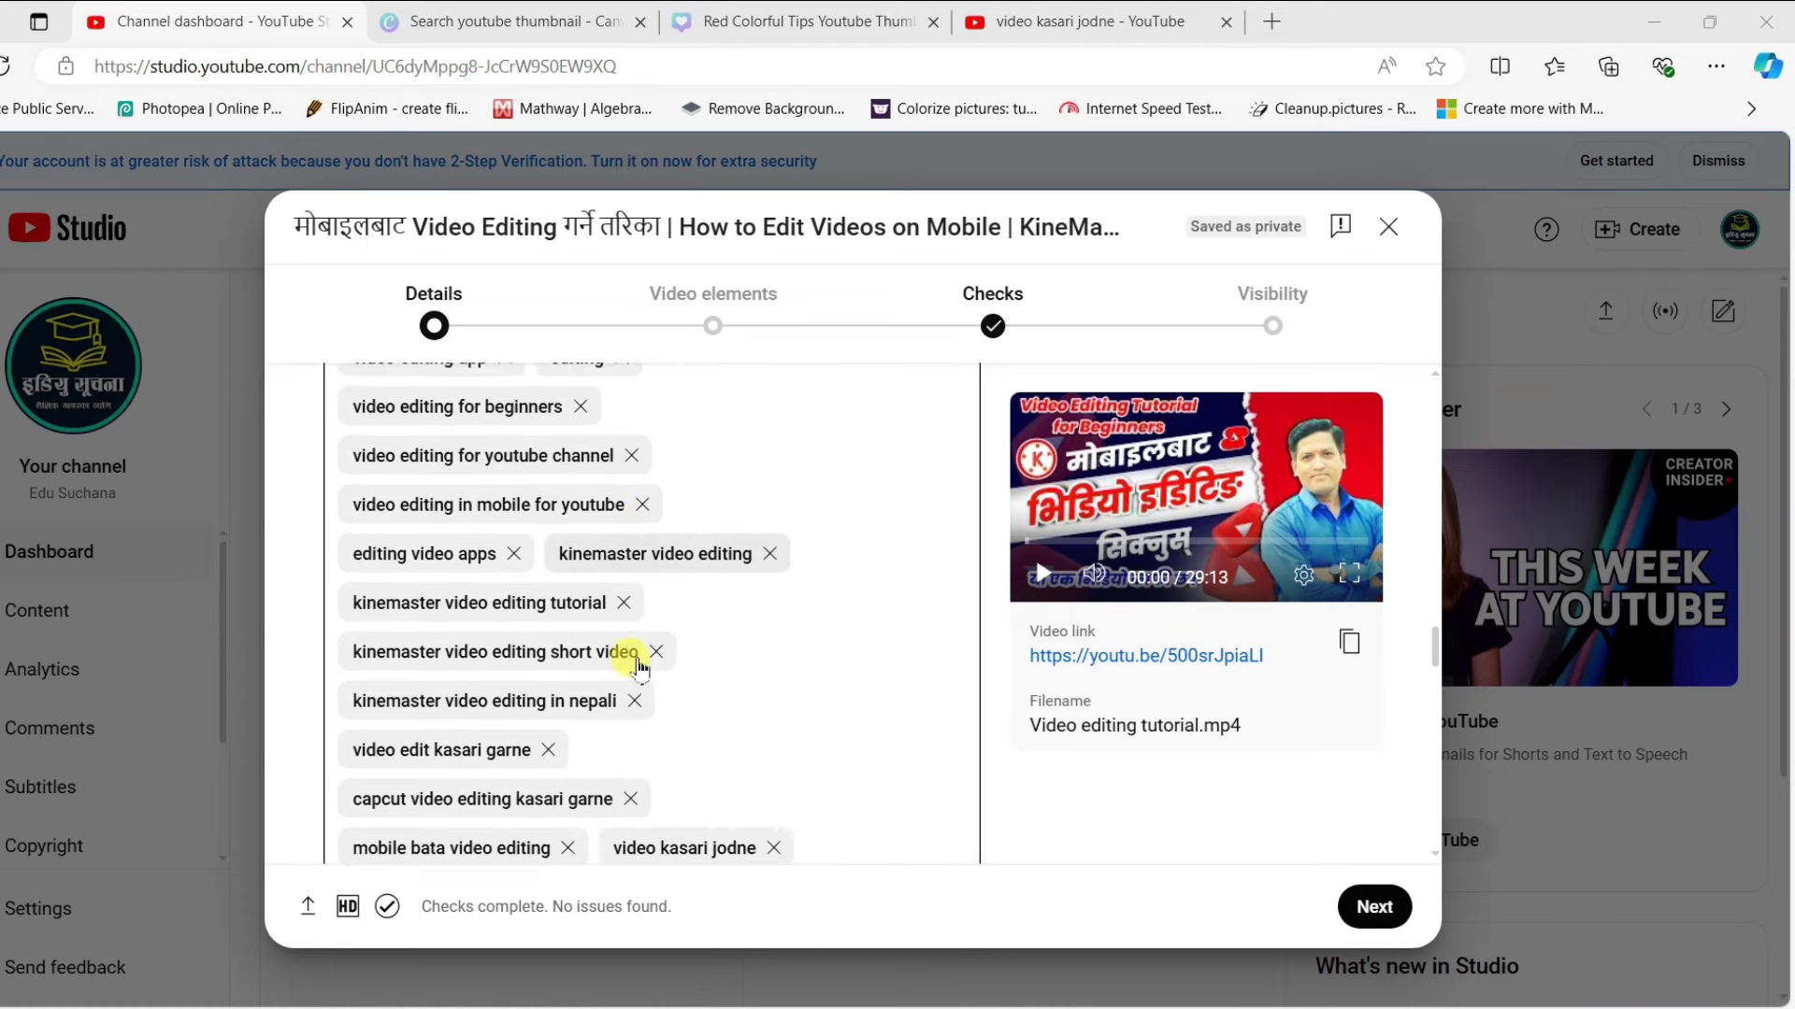
{"action": "scroll", "coordinate": [638, 667], "scroll_direction": "down", "scroll_amount": 2}
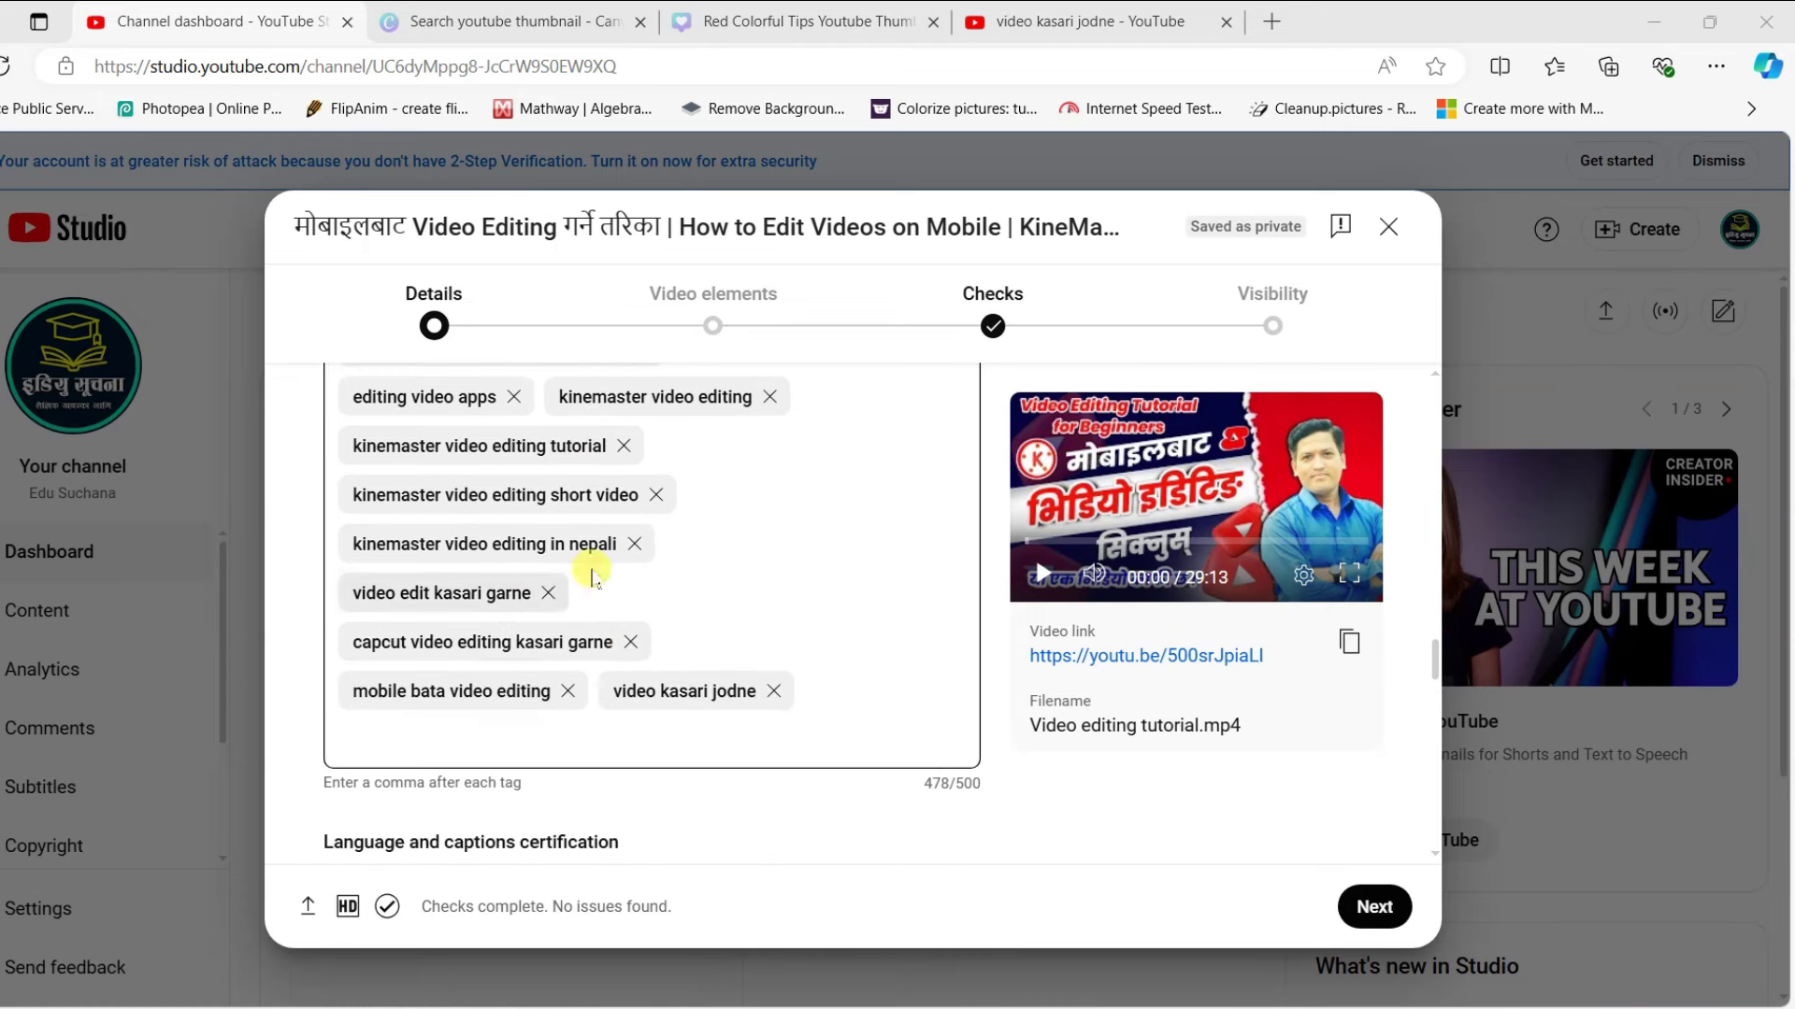
{"action": "scroll", "coordinate": [745, 718], "scroll_direction": "down", "scroll_amount": 1}
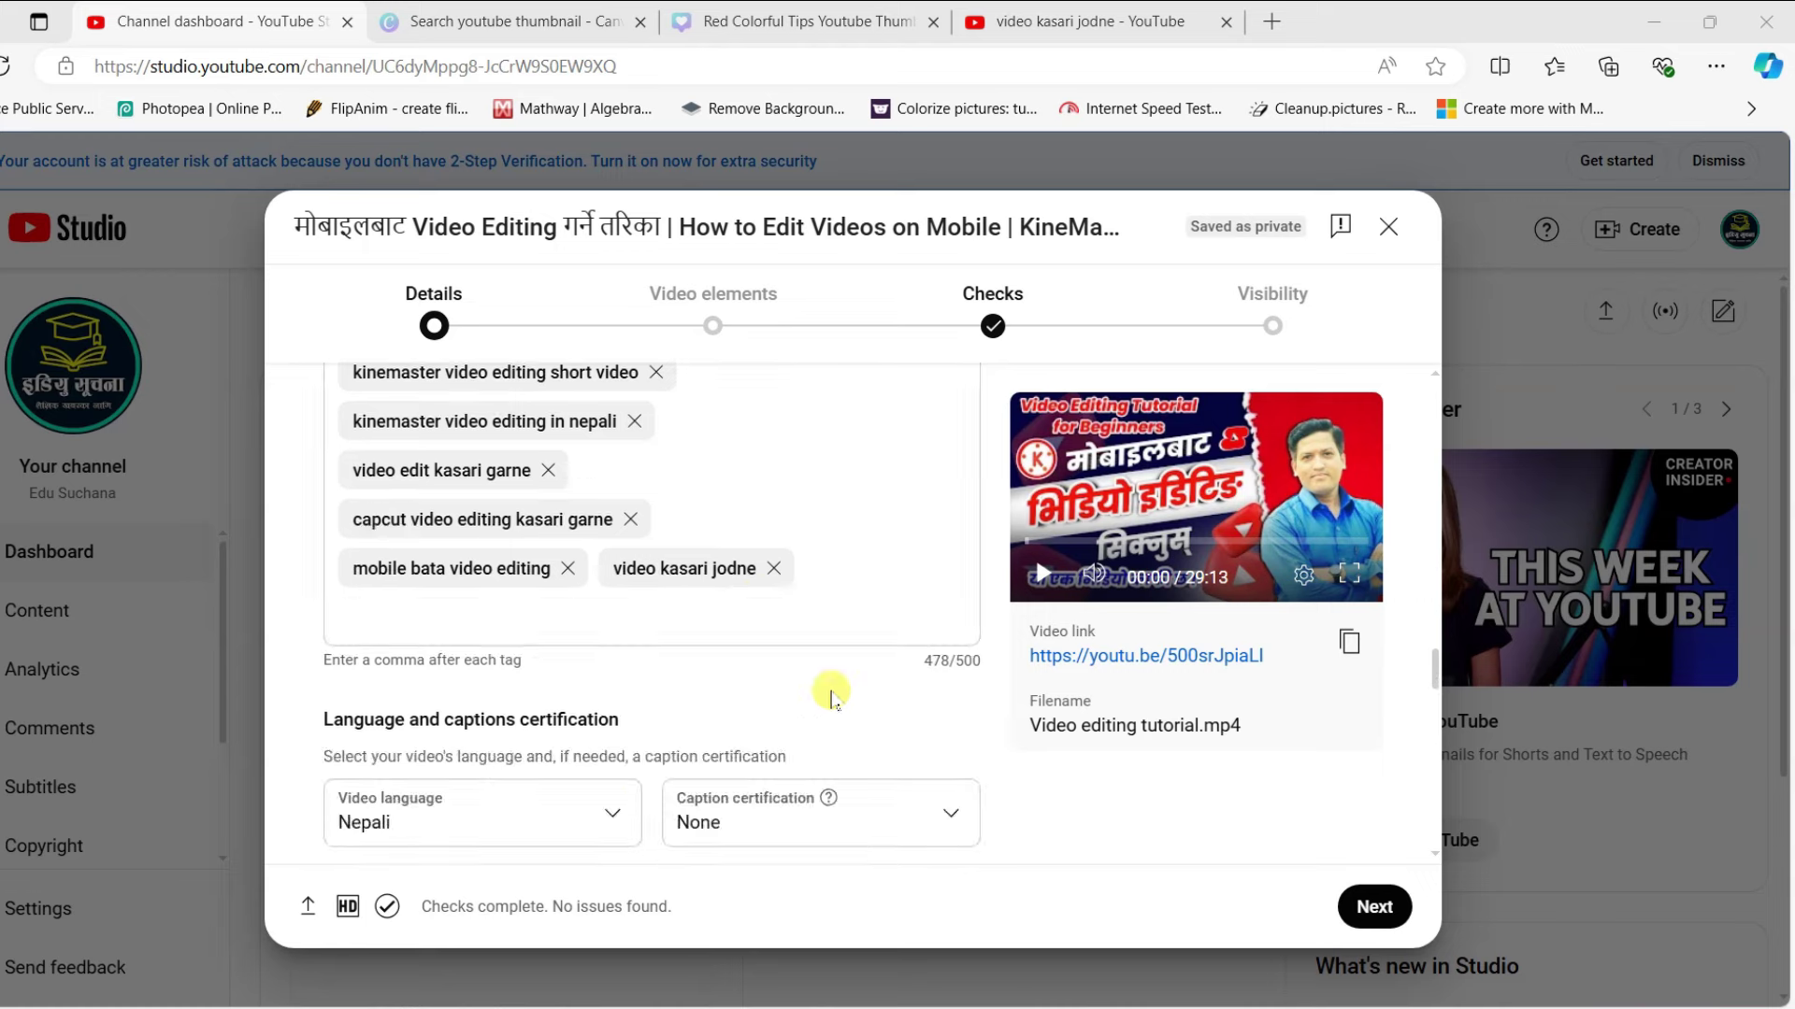
{"action": "scroll", "coordinate": [561, 659], "scroll_direction": "down", "scroll_amount": 6}
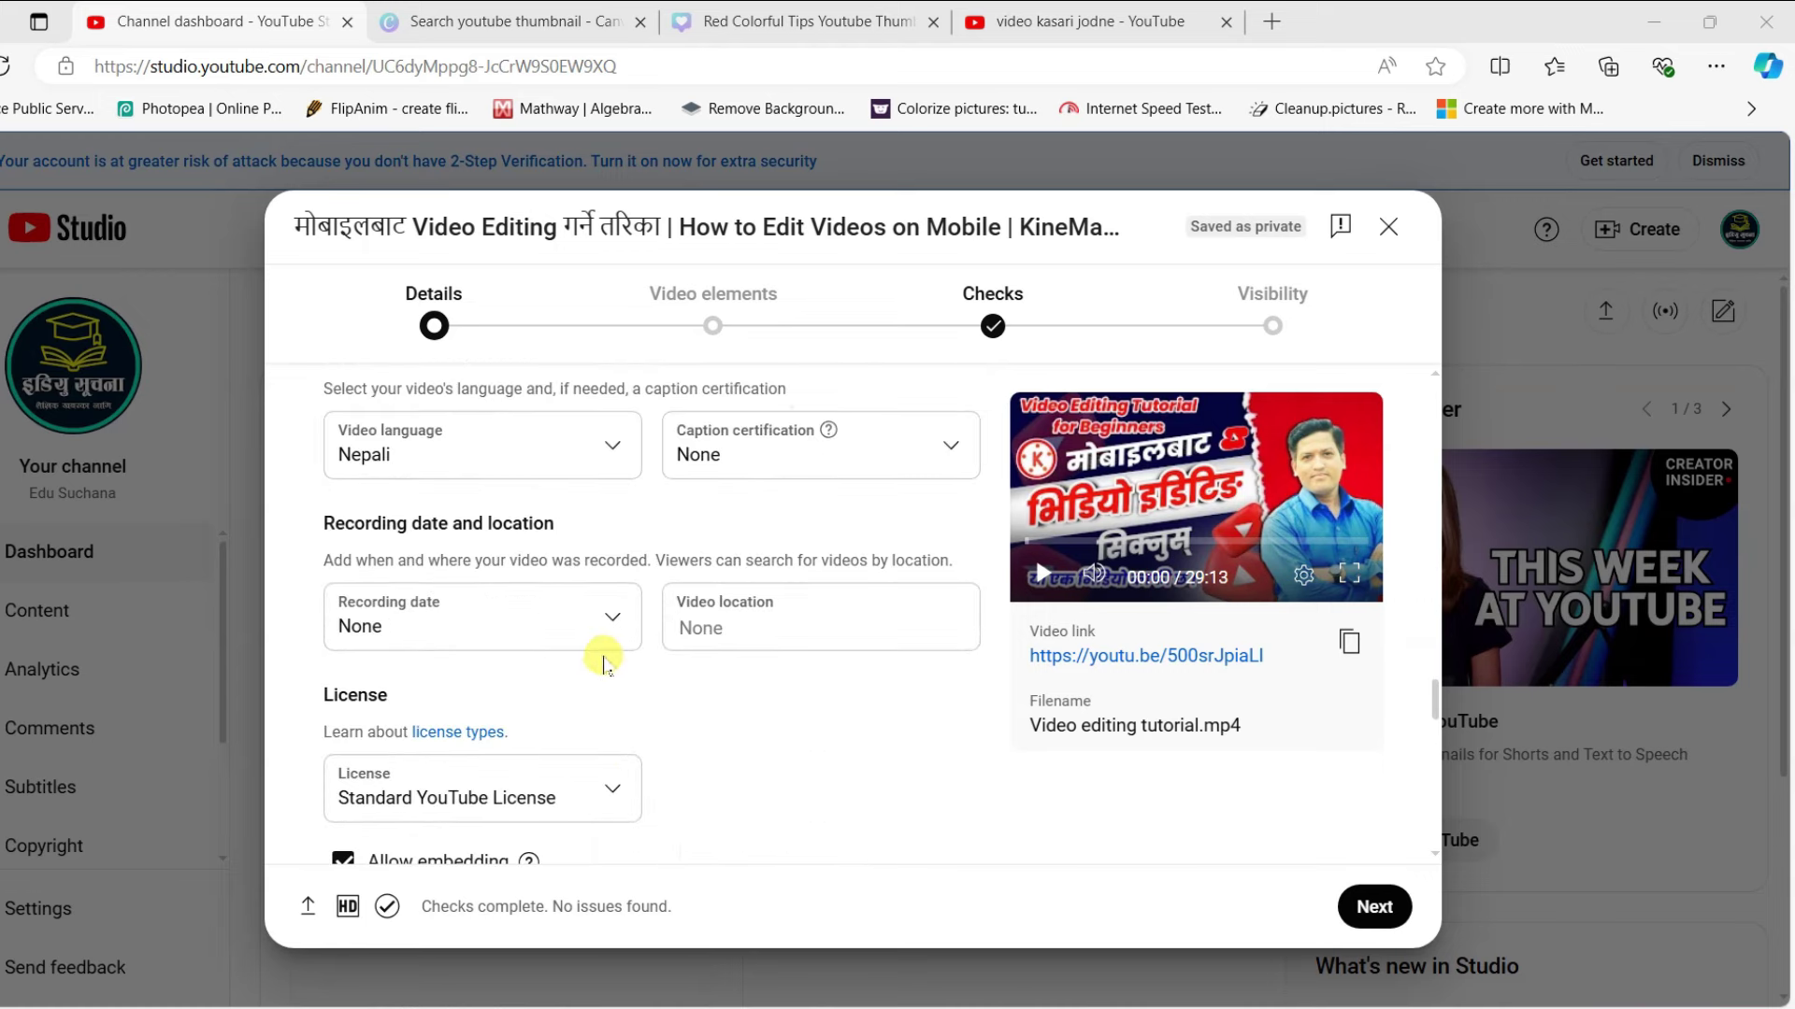
{"action": "scroll", "coordinate": [841, 665], "scroll_direction": "down", "scroll_amount": 2}
{"action": "scroll", "coordinate": [878, 654], "scroll_direction": "up", "scroll_amount": 8}
{"action": "scroll", "coordinate": [872, 651], "scroll_direction": "up", "scroll_amount": 8}
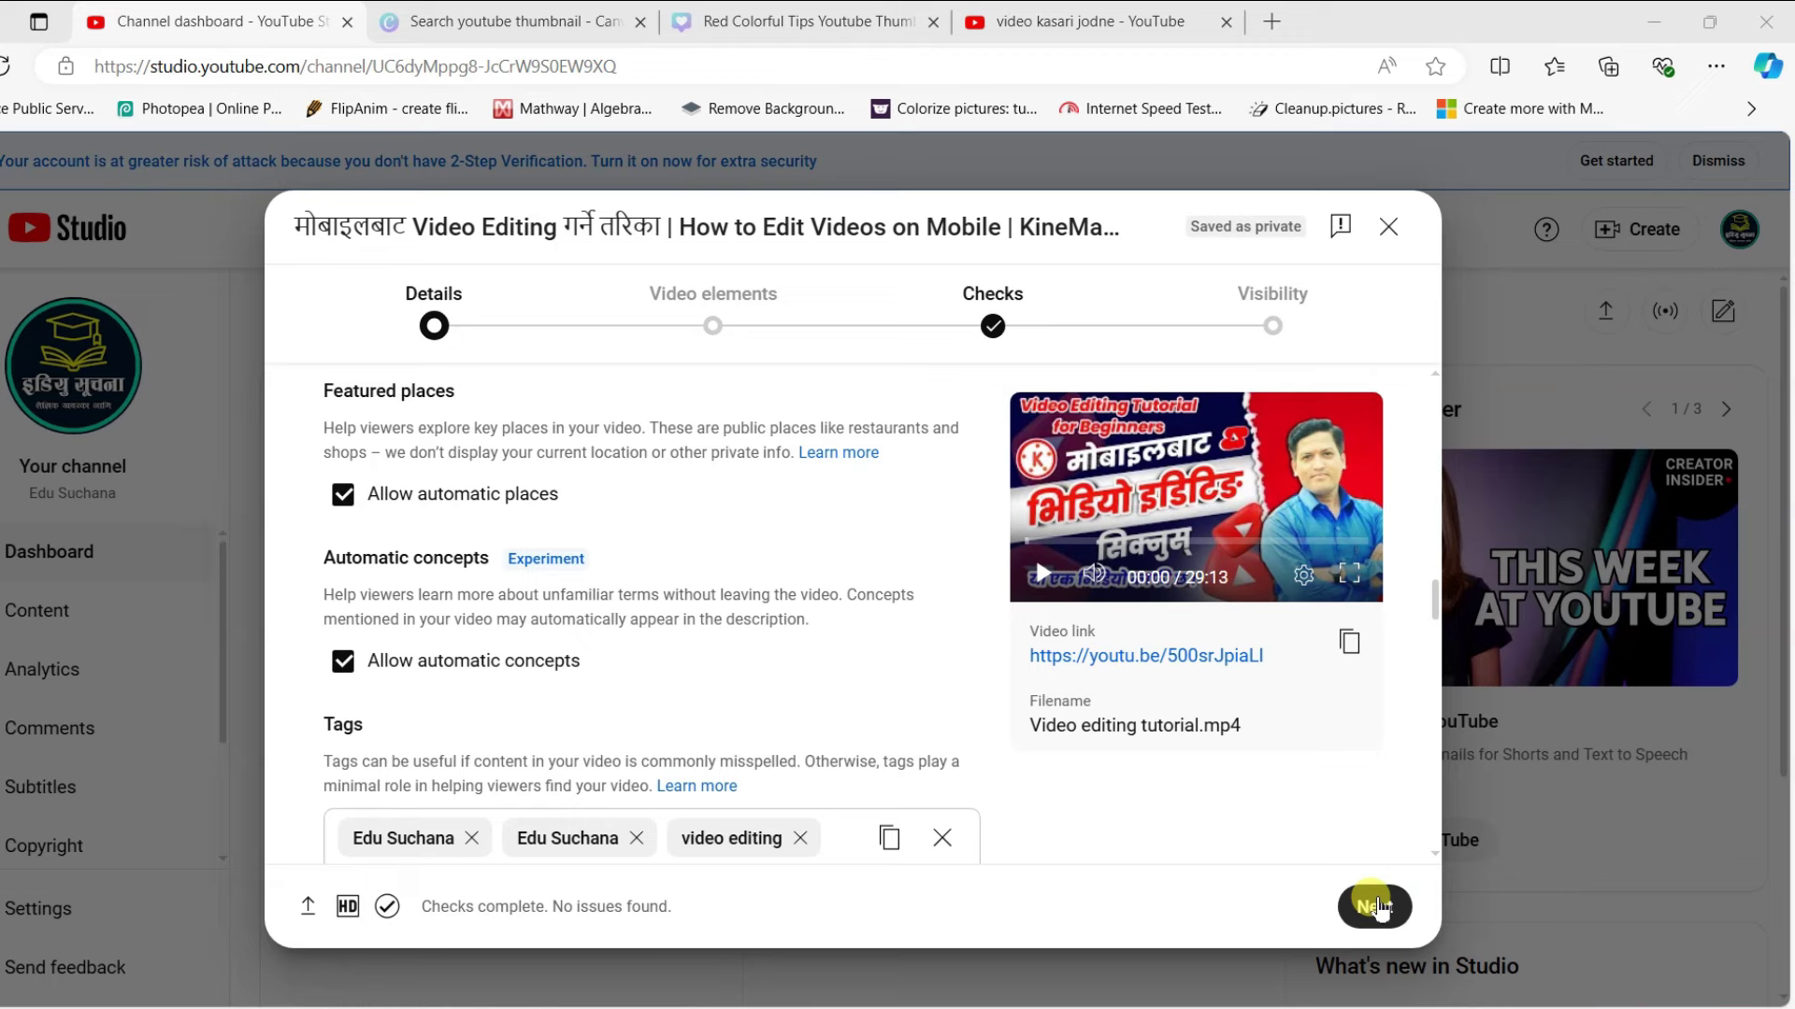
Add an end screen to the video using the "1 video, 1 subscribe" template with both elements along the lower edge.
{"action": "left_click", "coordinate": [1374, 906]}
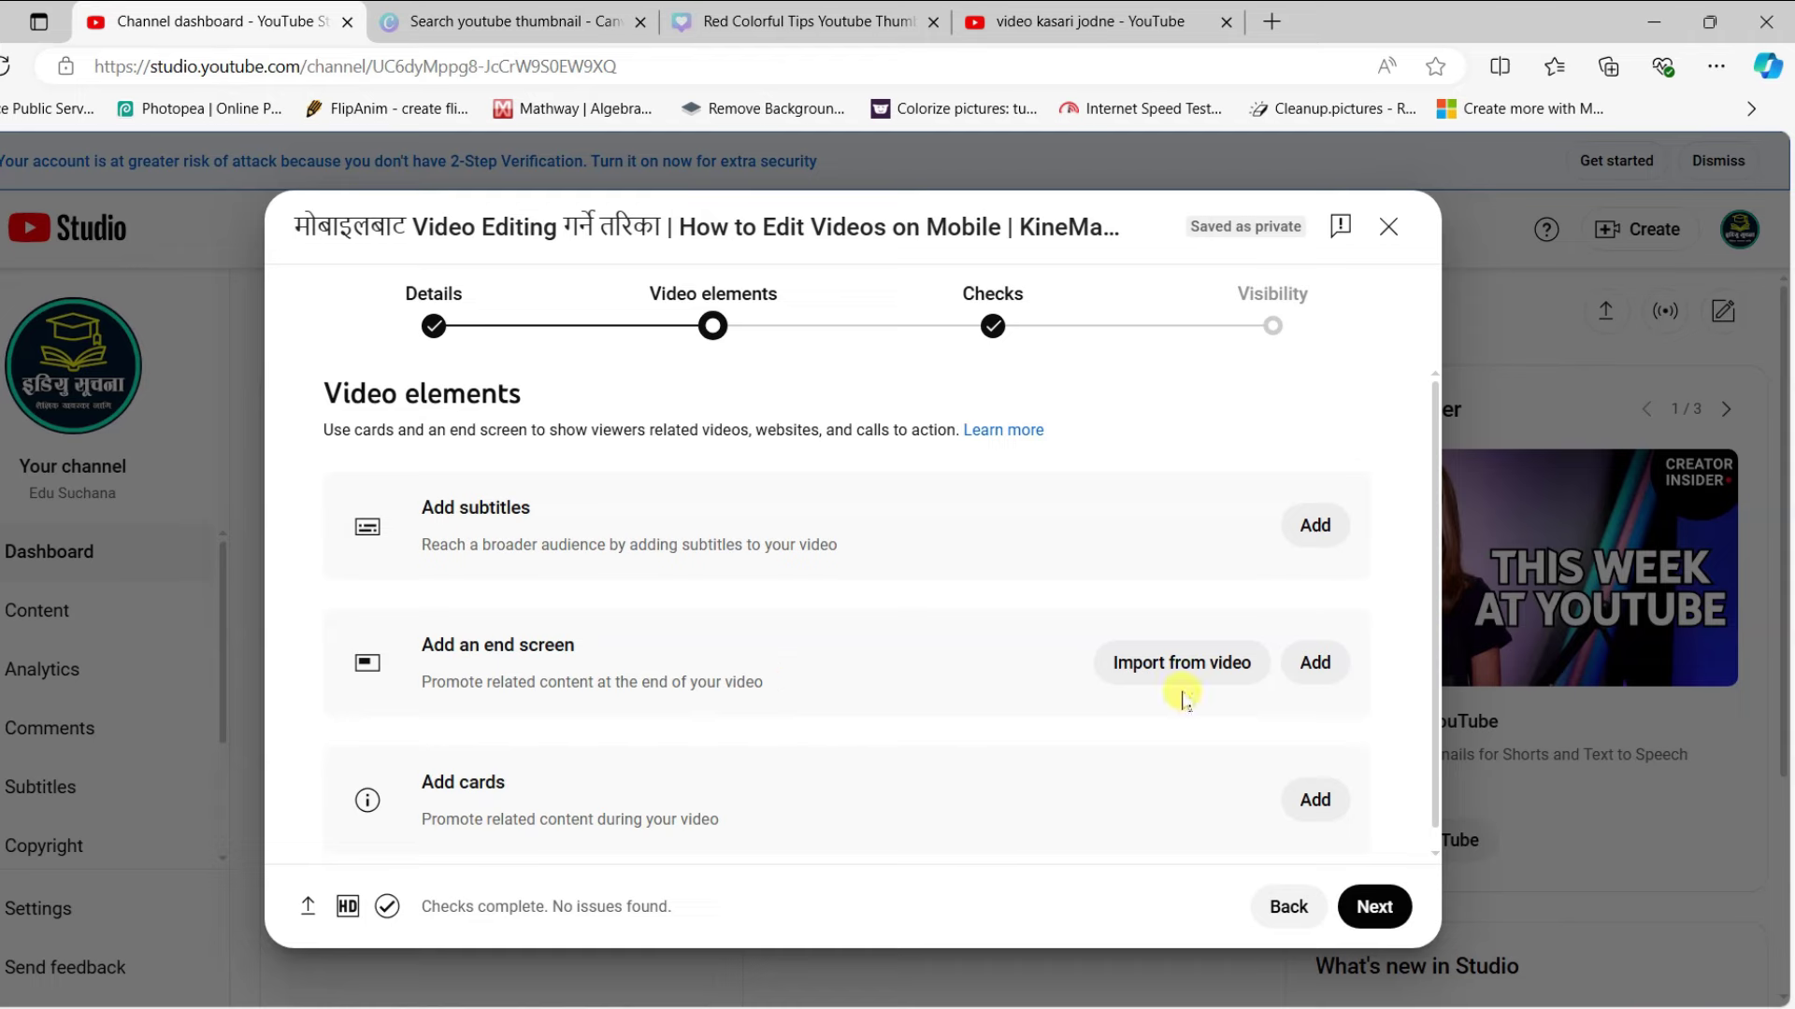
{"action": "left_click", "coordinate": [1316, 664]}
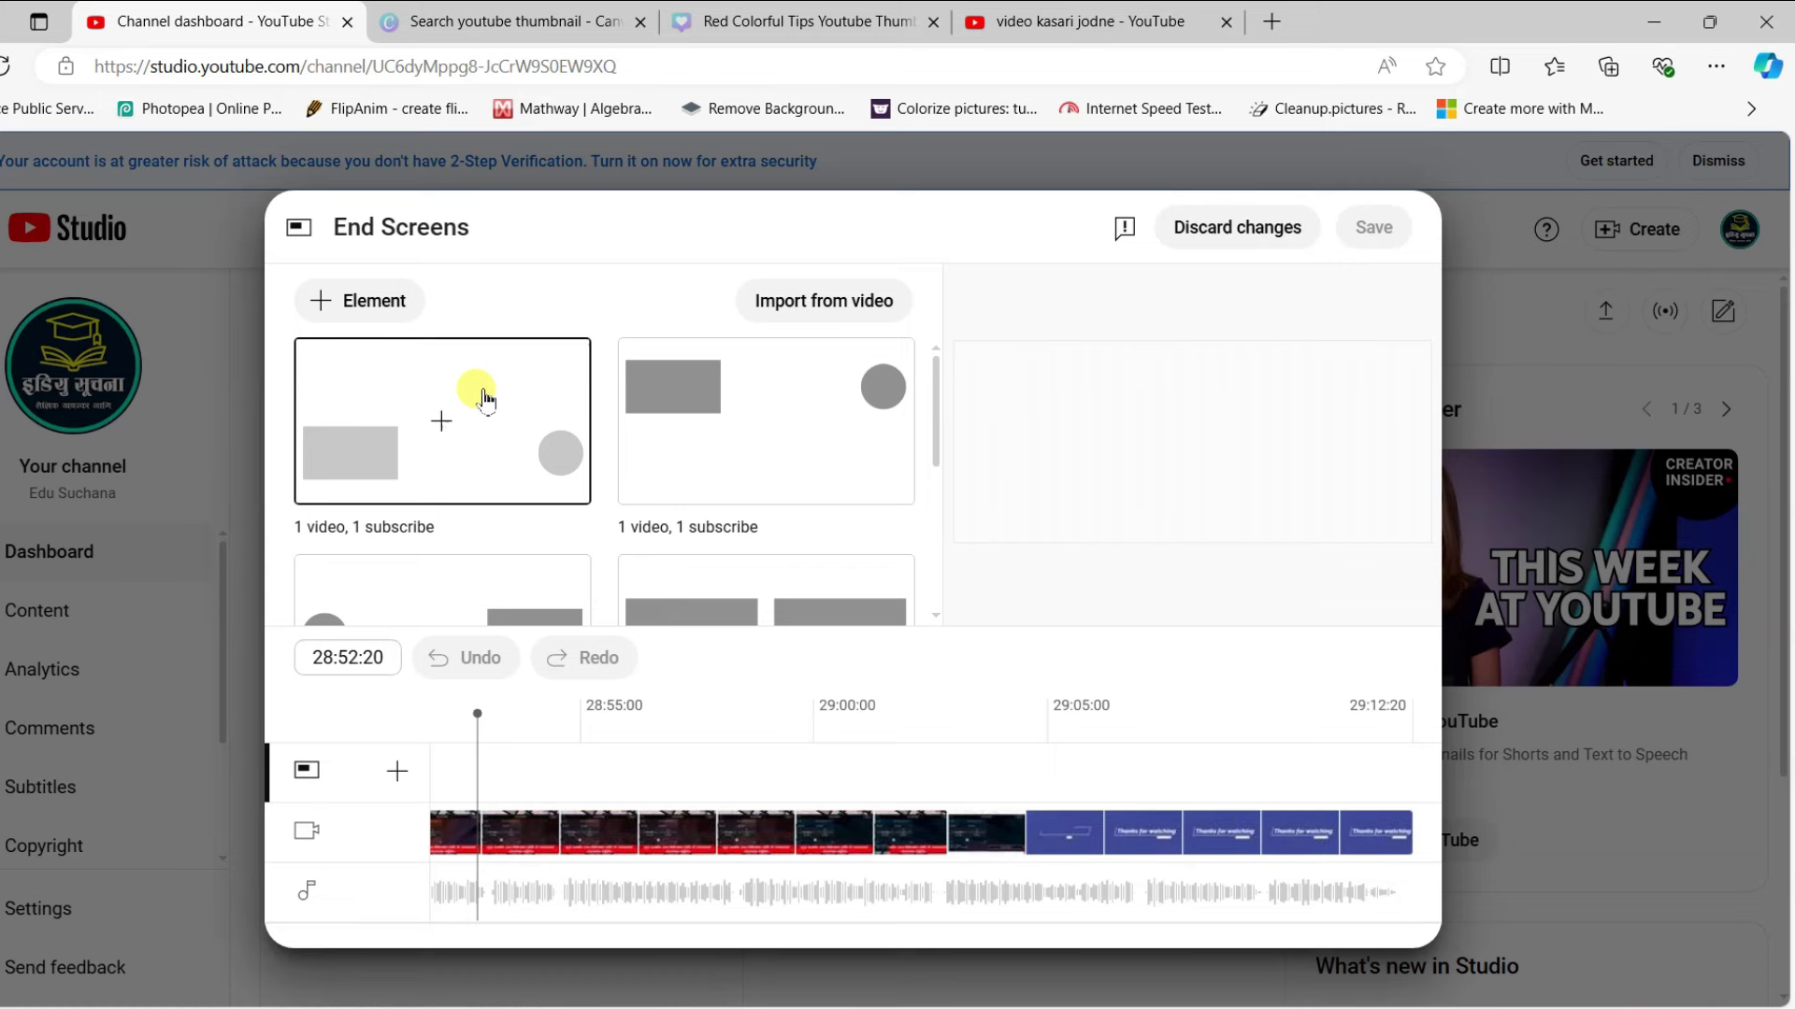
{"action": "scroll", "coordinate": [513, 491], "scroll_direction": "down", "scroll_amount": 2}
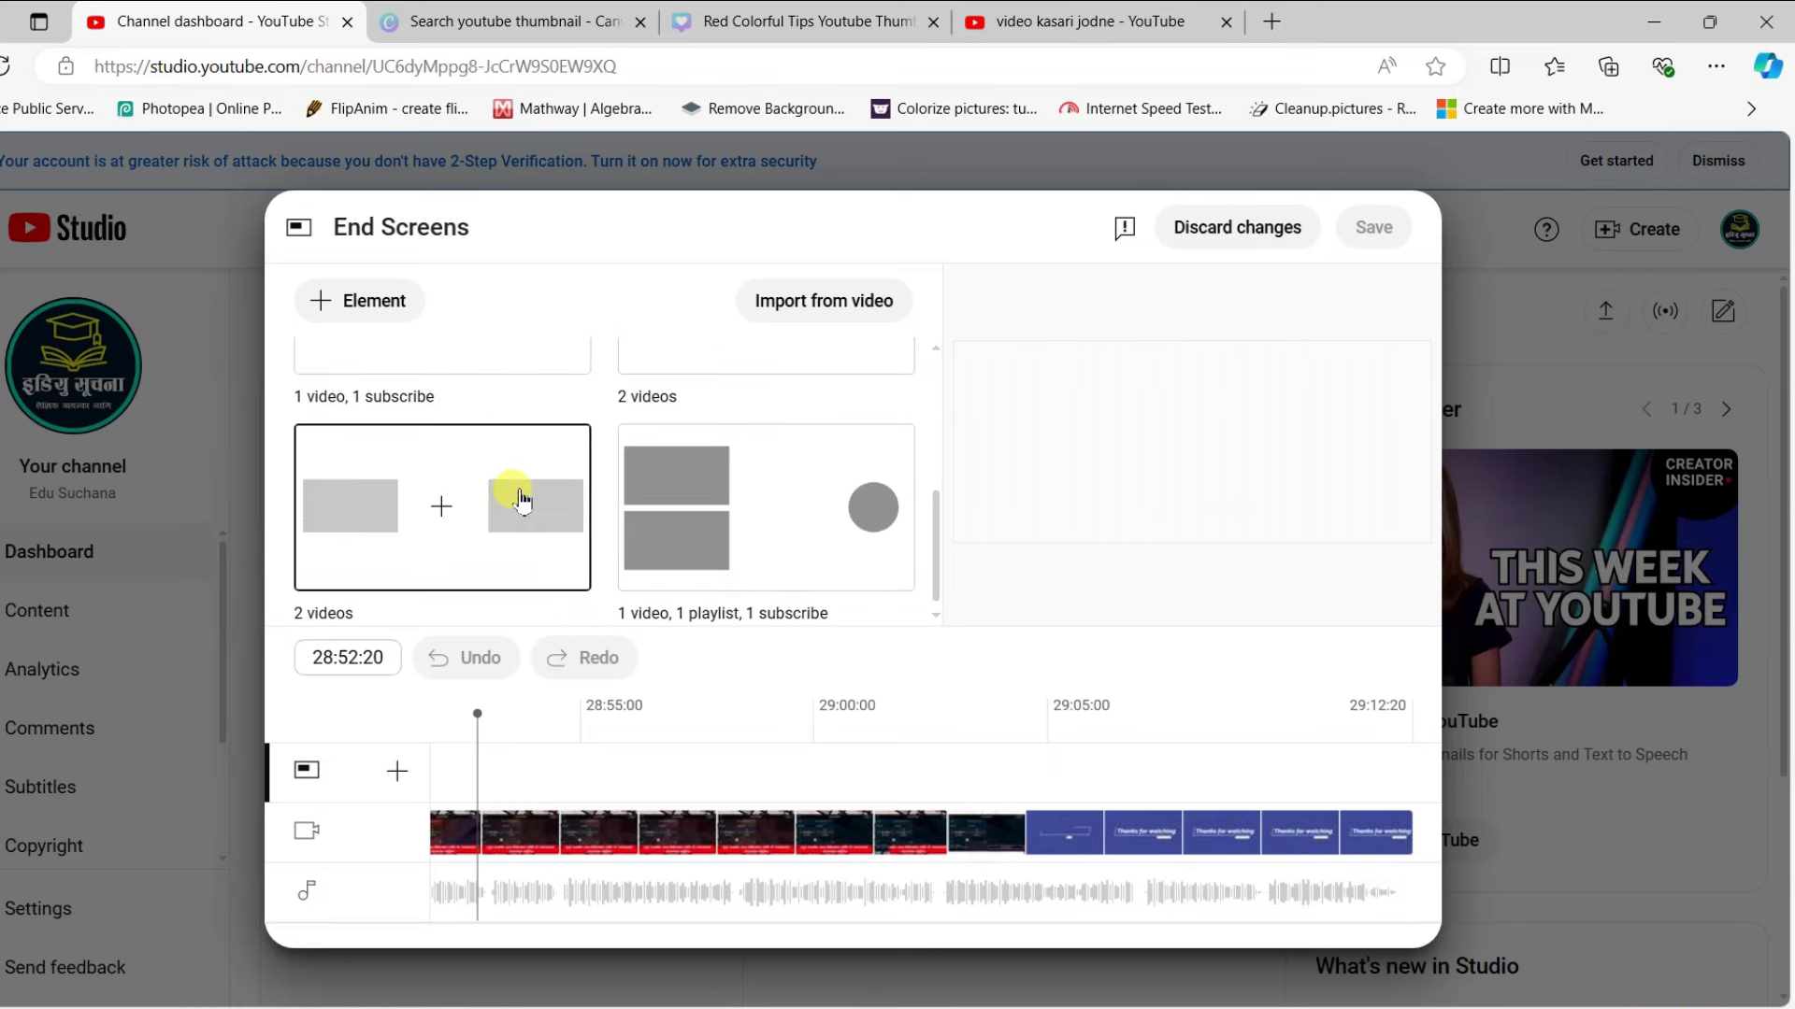
{"action": "scroll", "coordinate": [516, 495], "scroll_direction": "up", "scroll_amount": 2}
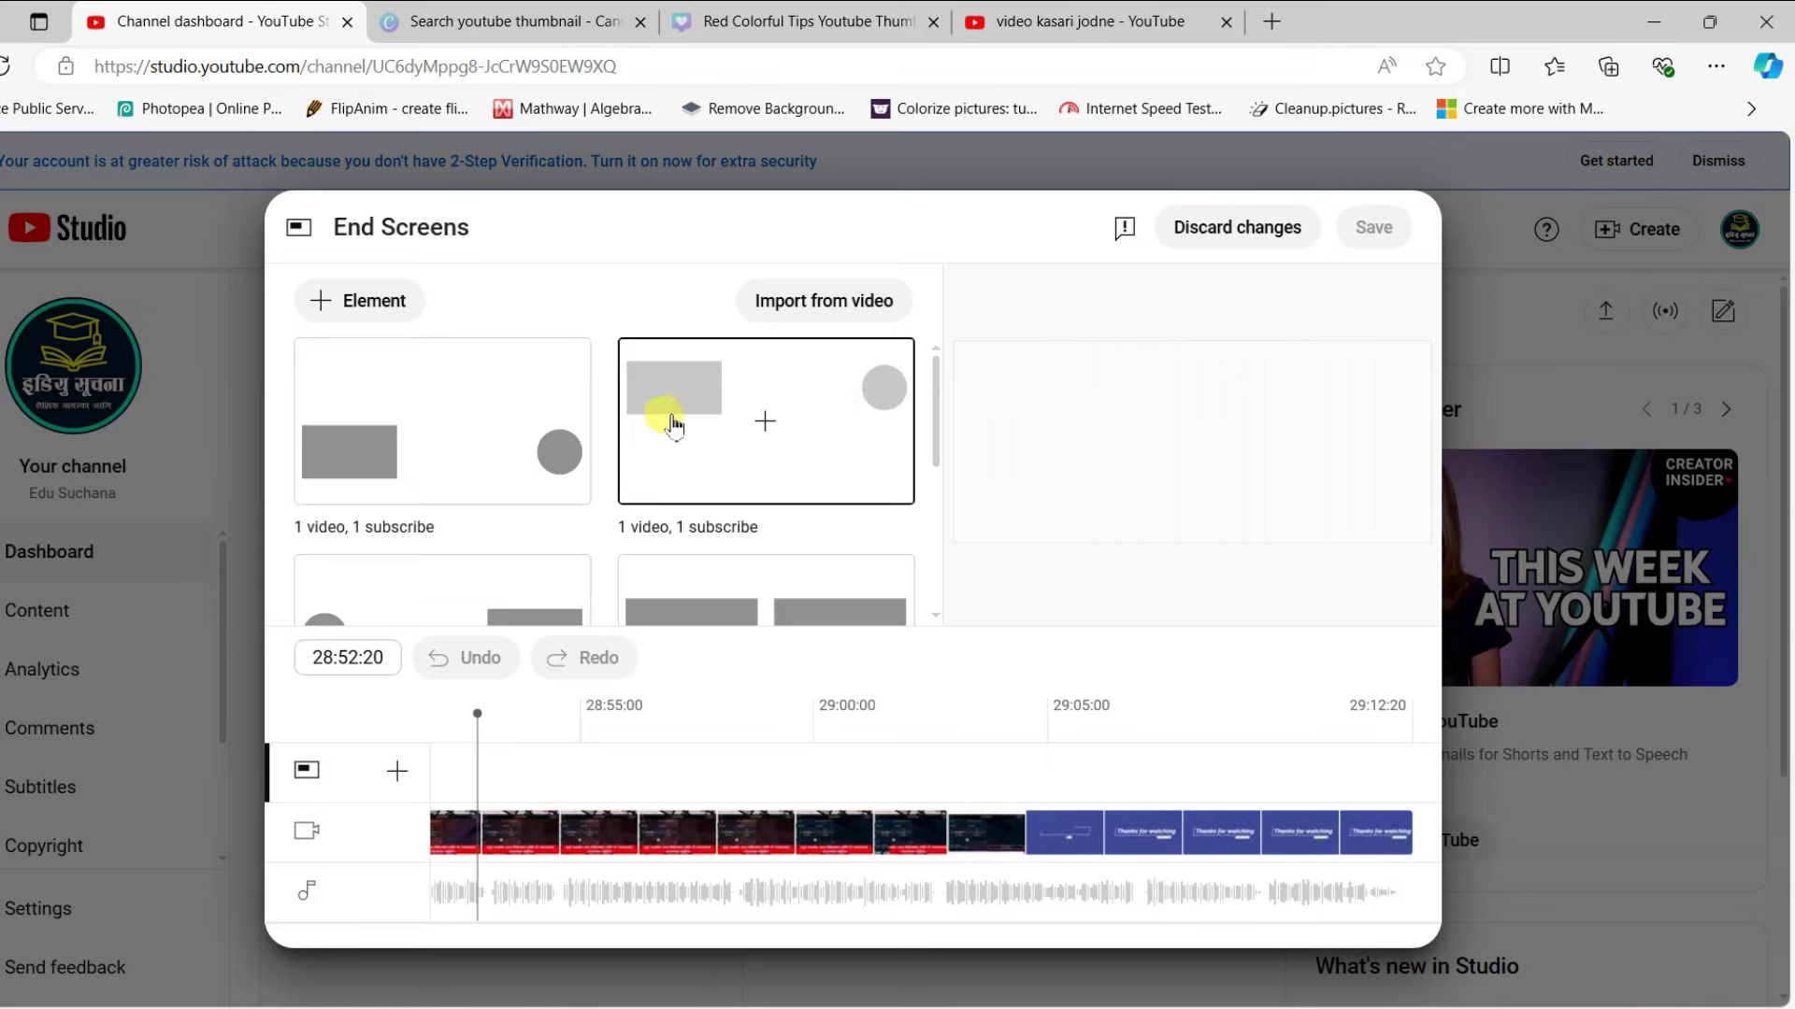
{"action": "scroll", "coordinate": [520, 473], "scroll_direction": "down", "scroll_amount": 2}
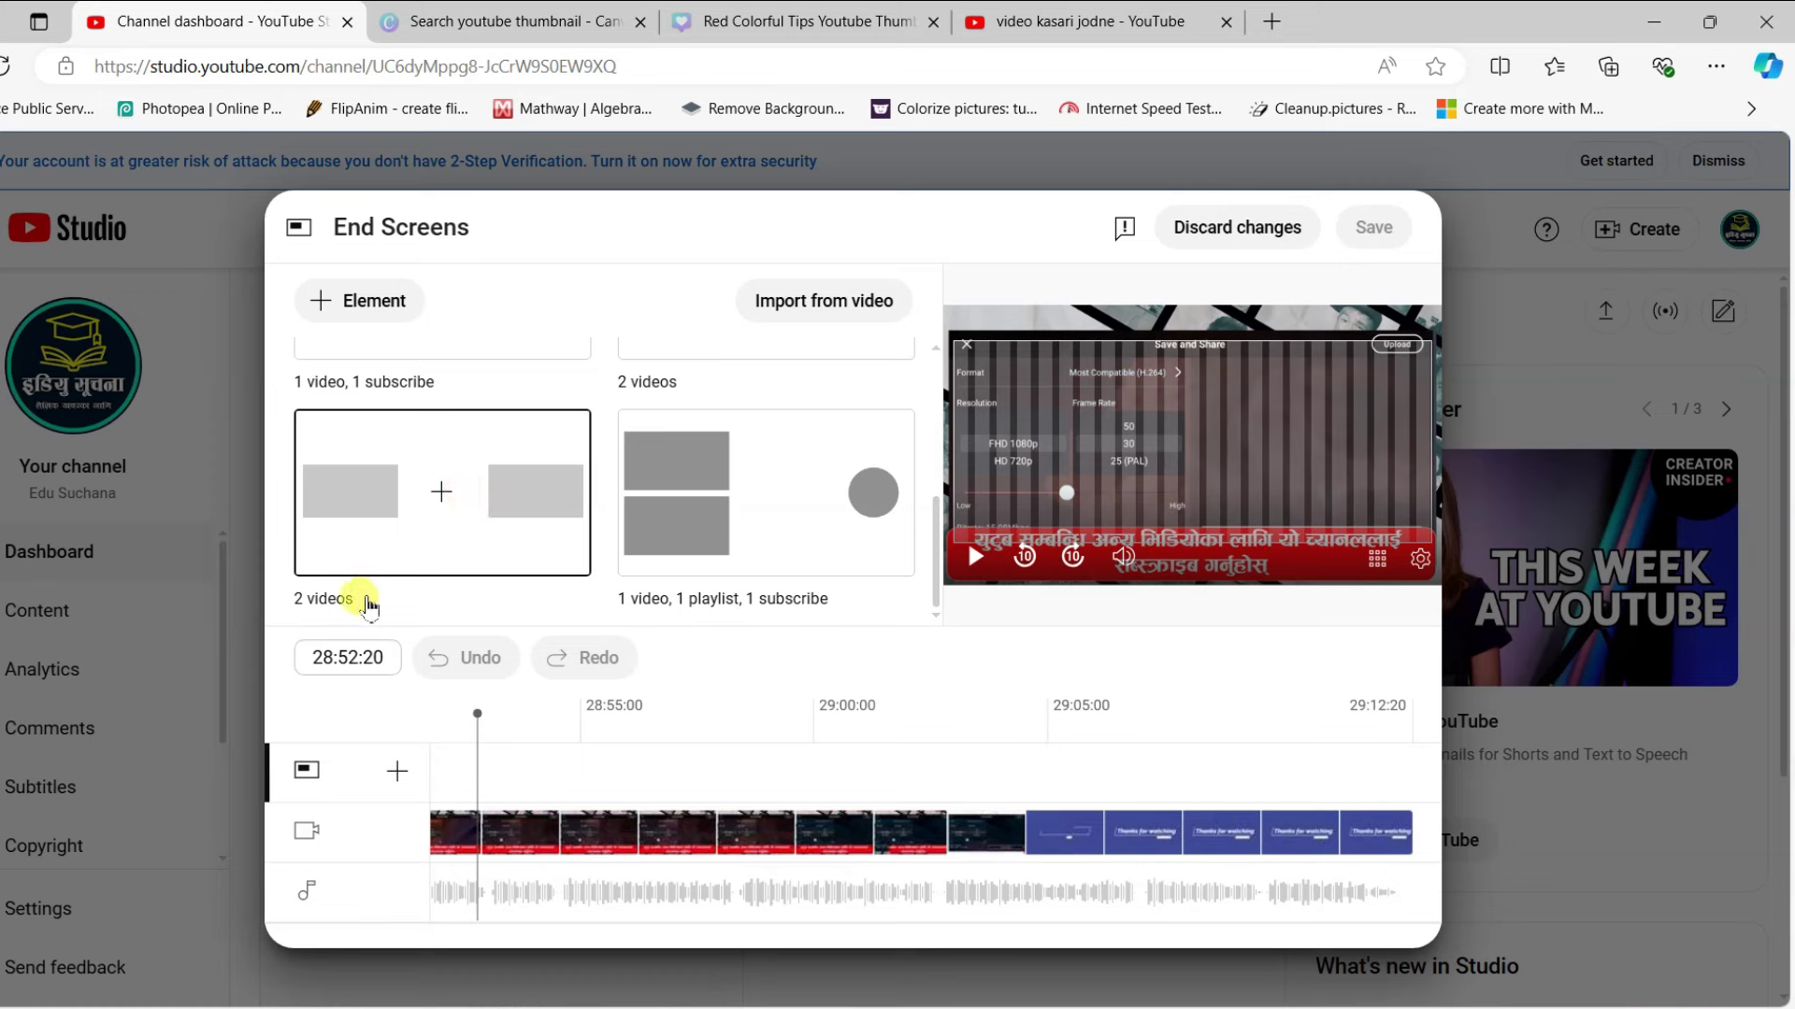
{"action": "scroll", "coordinate": [437, 528], "scroll_direction": "up", "scroll_amount": 5}
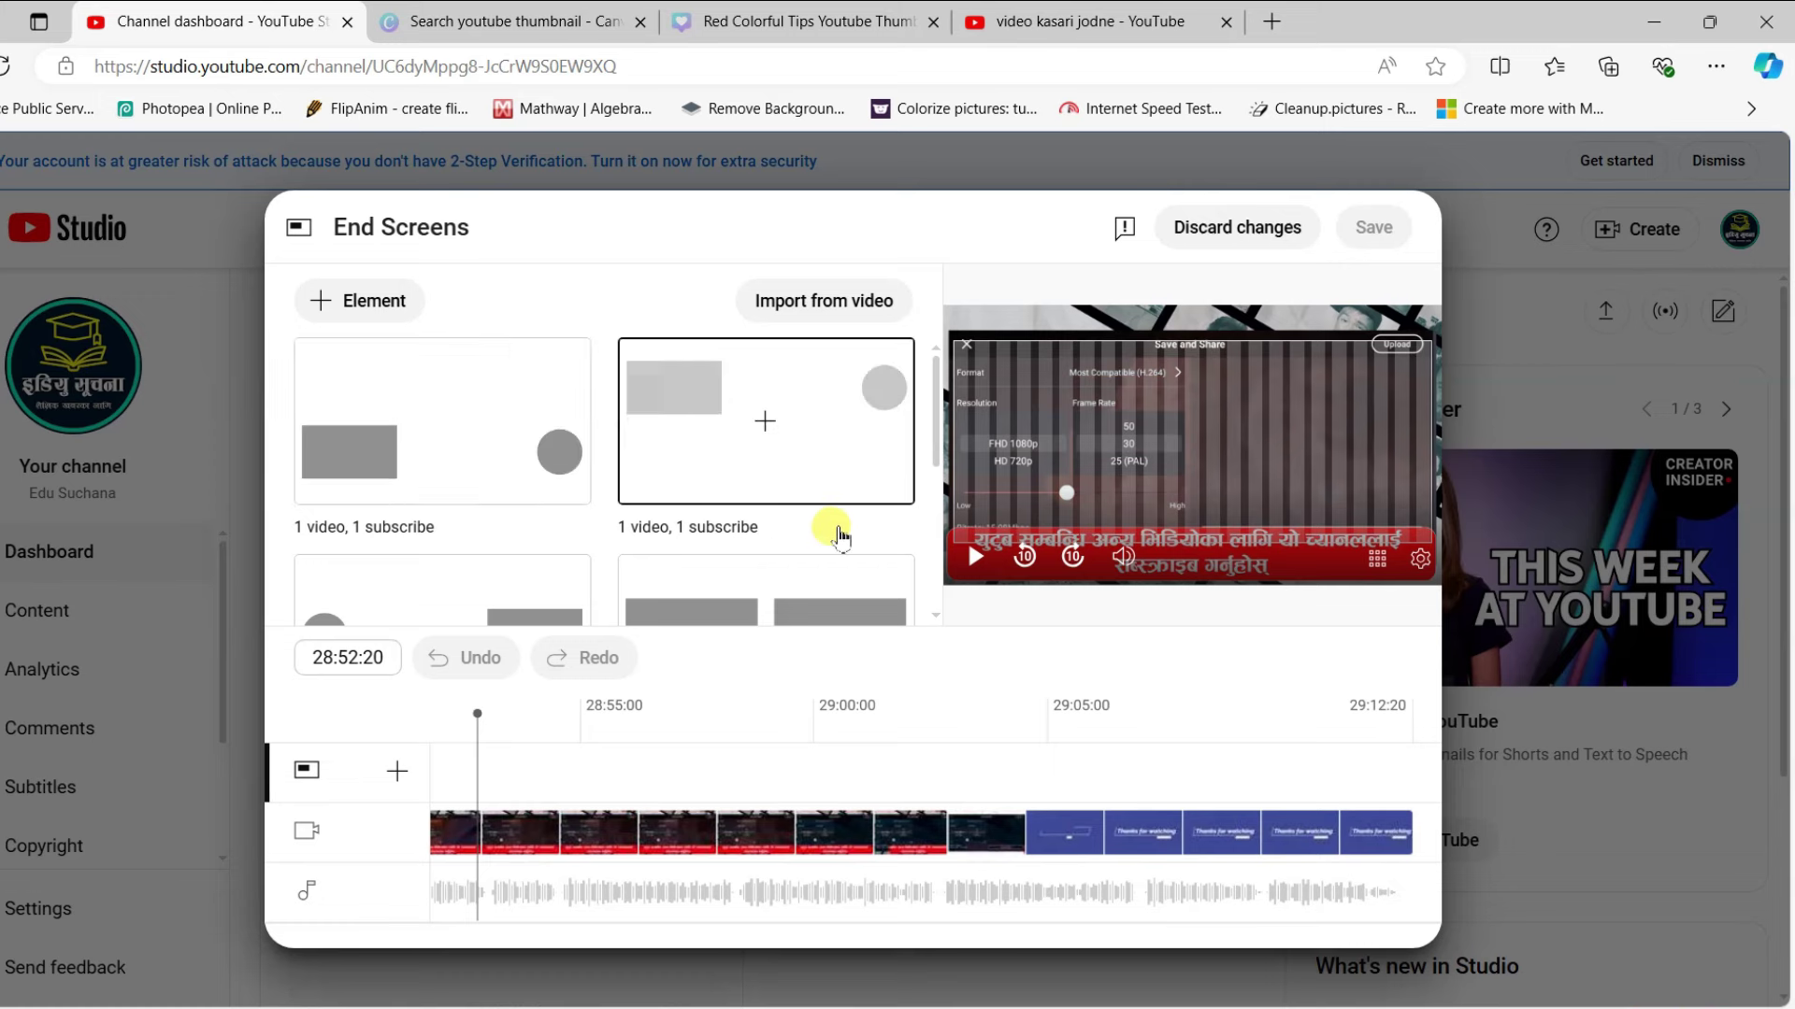
{"action": "left_click", "coordinate": [474, 435]}
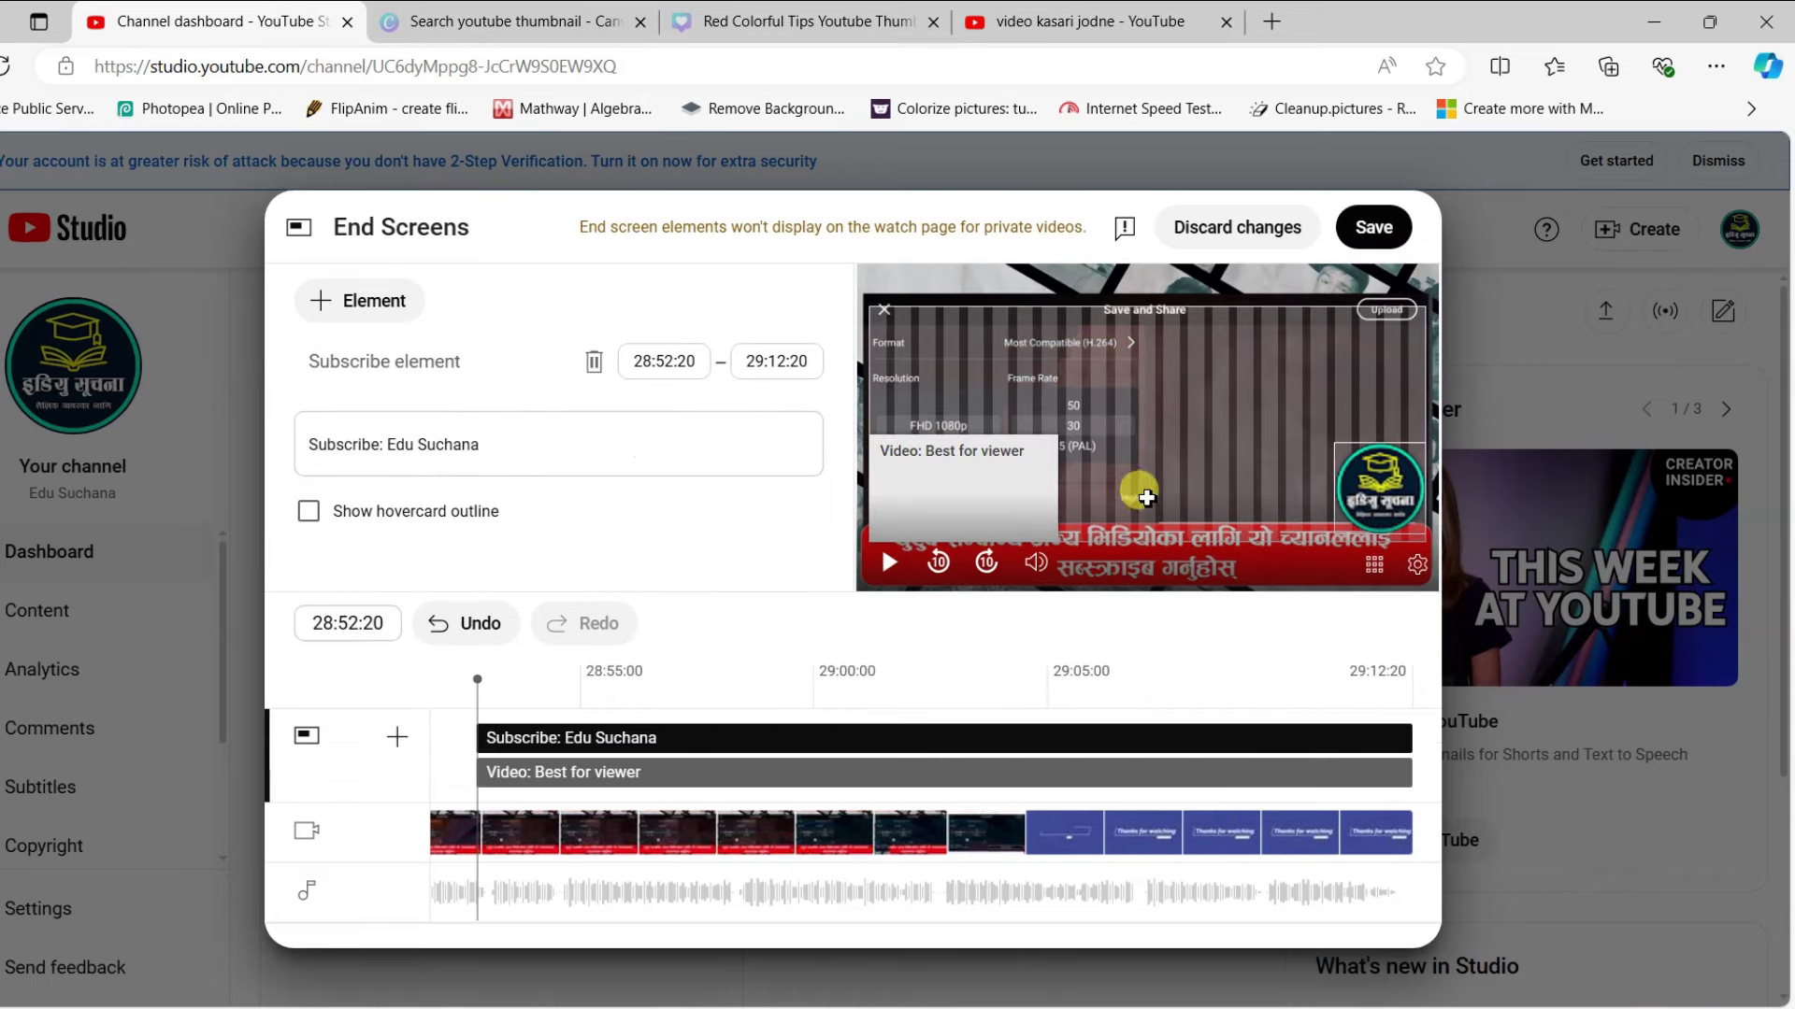
Move the subscribe element up and inward on the end screen, and enlarge the video element and position it beside it at mid-height.
{"action": "left_click_drag", "start_coordinate": [1356, 497], "coordinate": [1264, 425]}
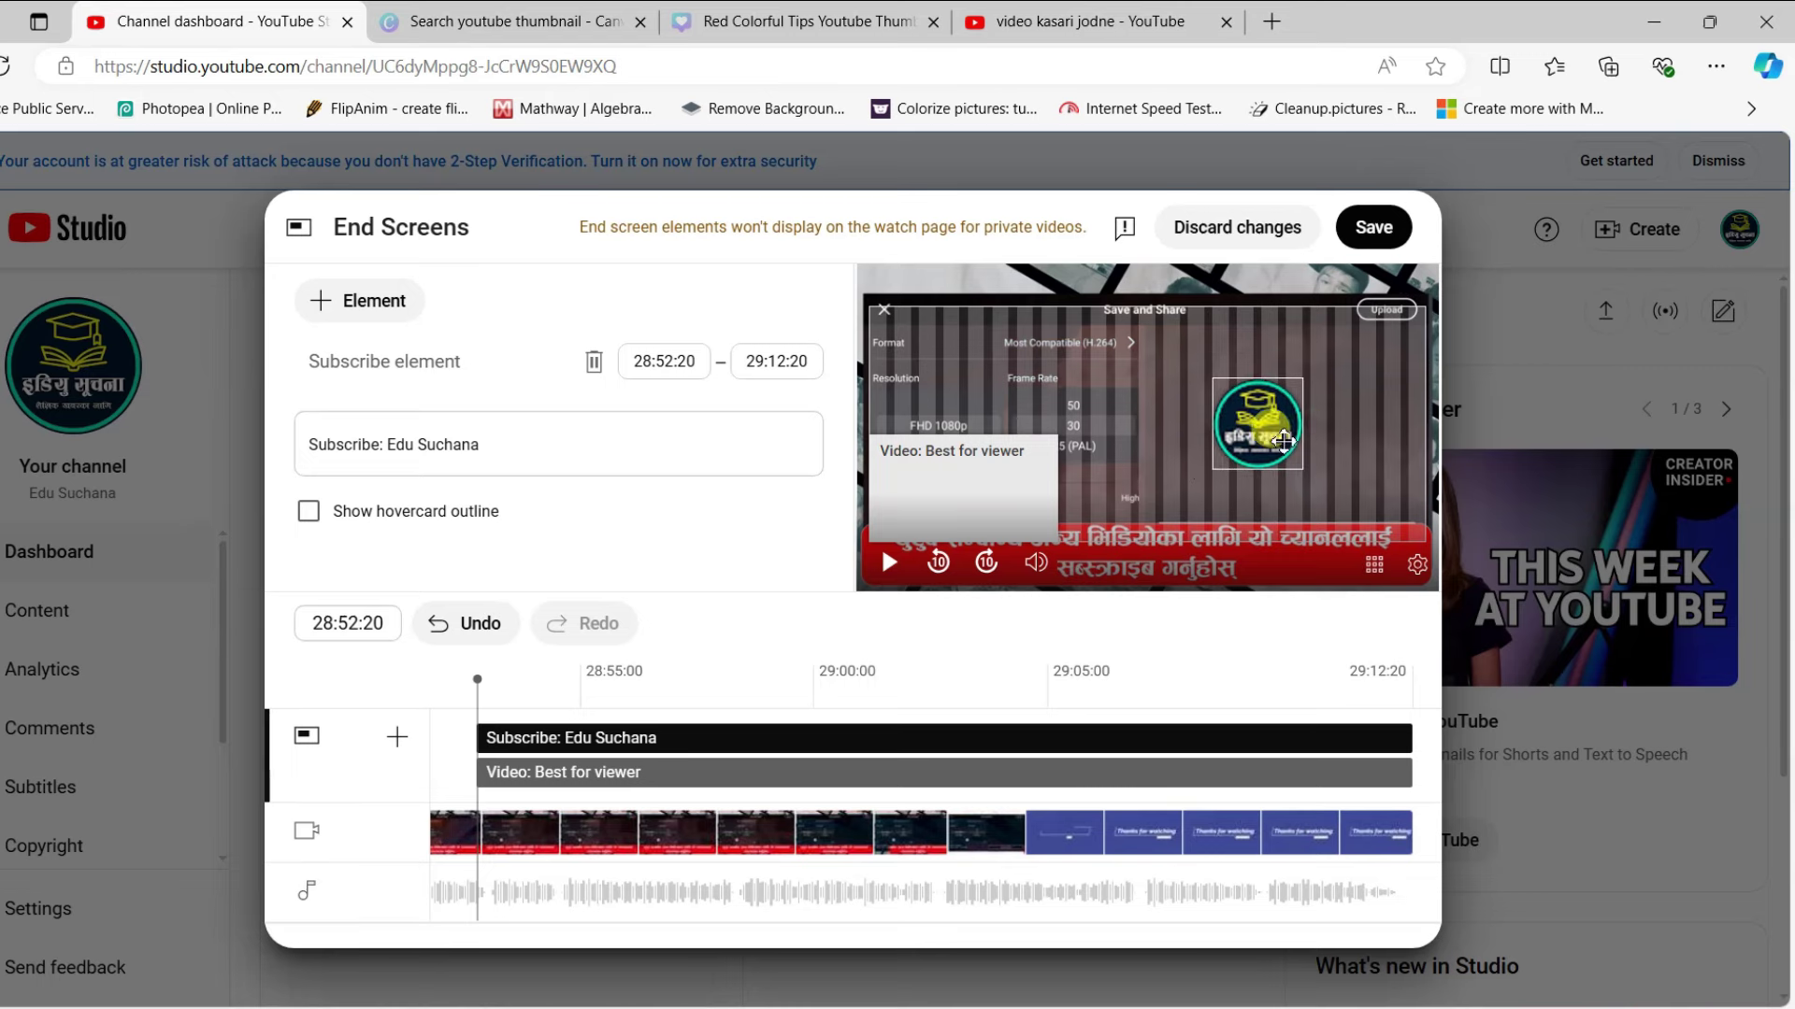
{"action": "left_click_drag", "start_coordinate": [1000, 455], "coordinate": [1149, 537]}
{"action": "left_click_drag", "start_coordinate": [1064, 458], "coordinate": [1058, 400]}
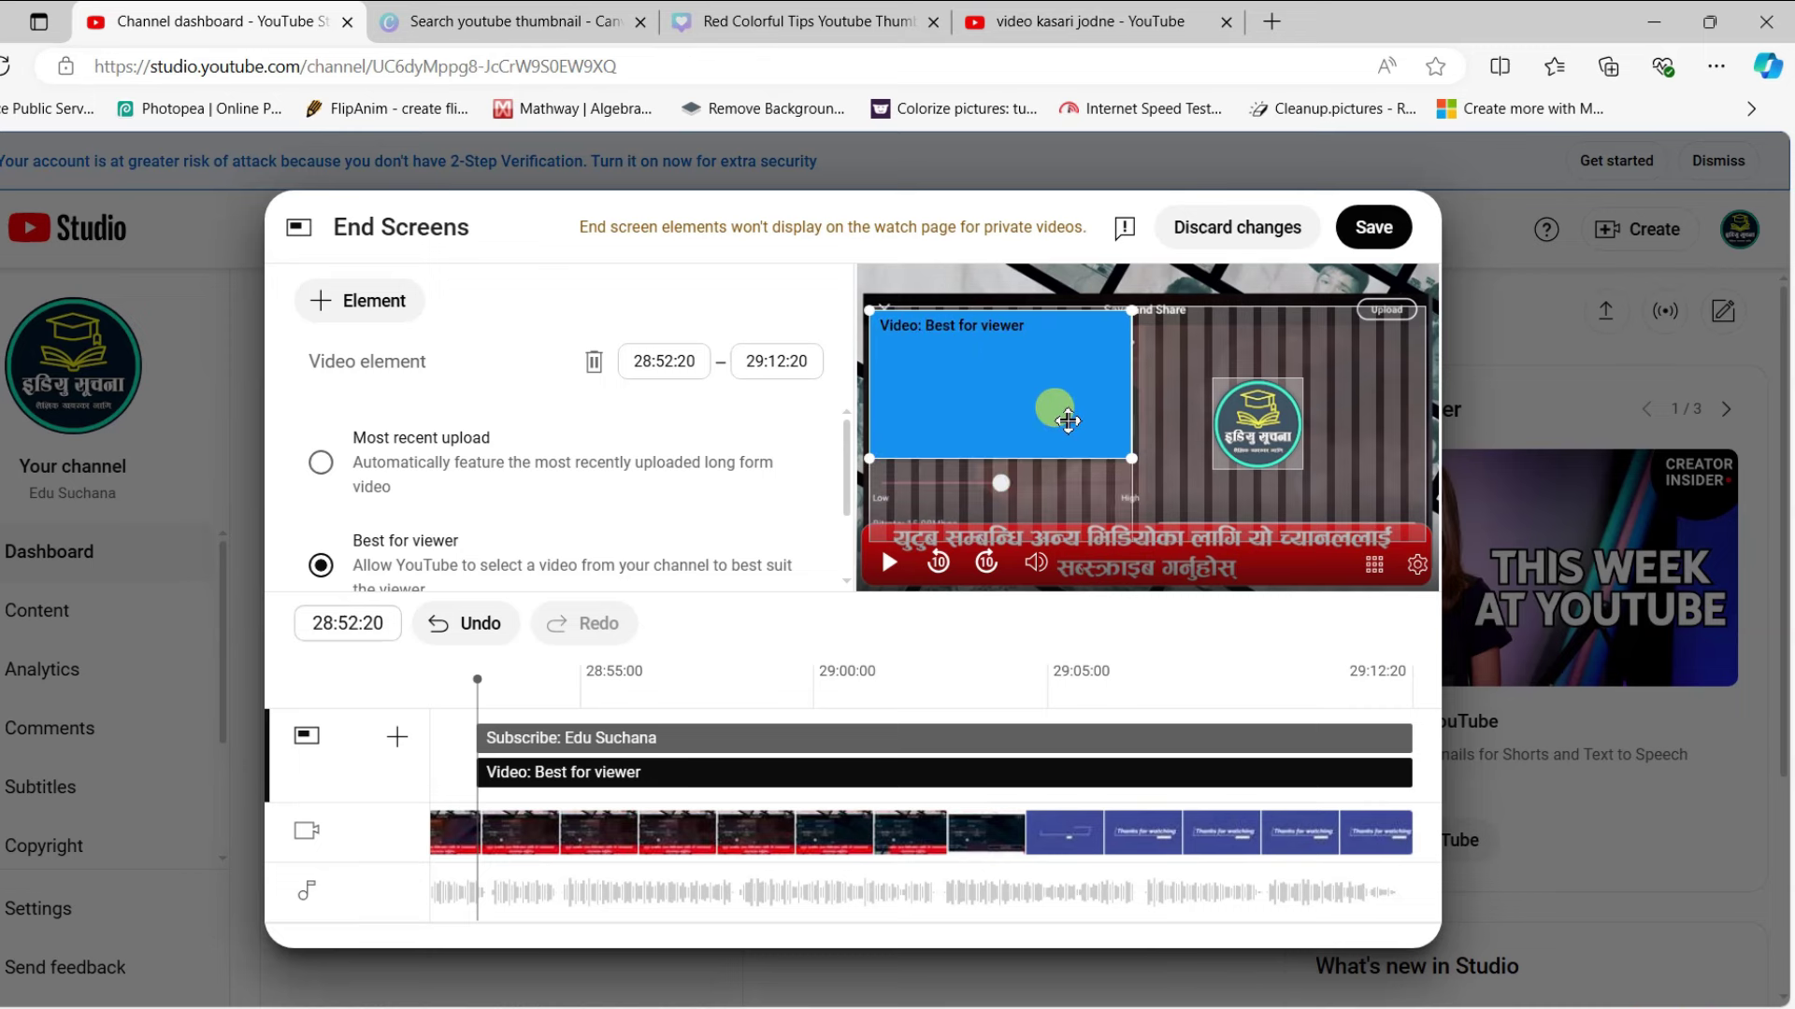
{"action": "mouse_move", "coordinate": [1078, 412]}
{"action": "left_mouse_down"}
{"action": "mouse_move", "coordinate": [1083, 455]}
{"action": "mouse_move", "coordinate": [1066, 440]}
{"action": "left_mouse_up"}
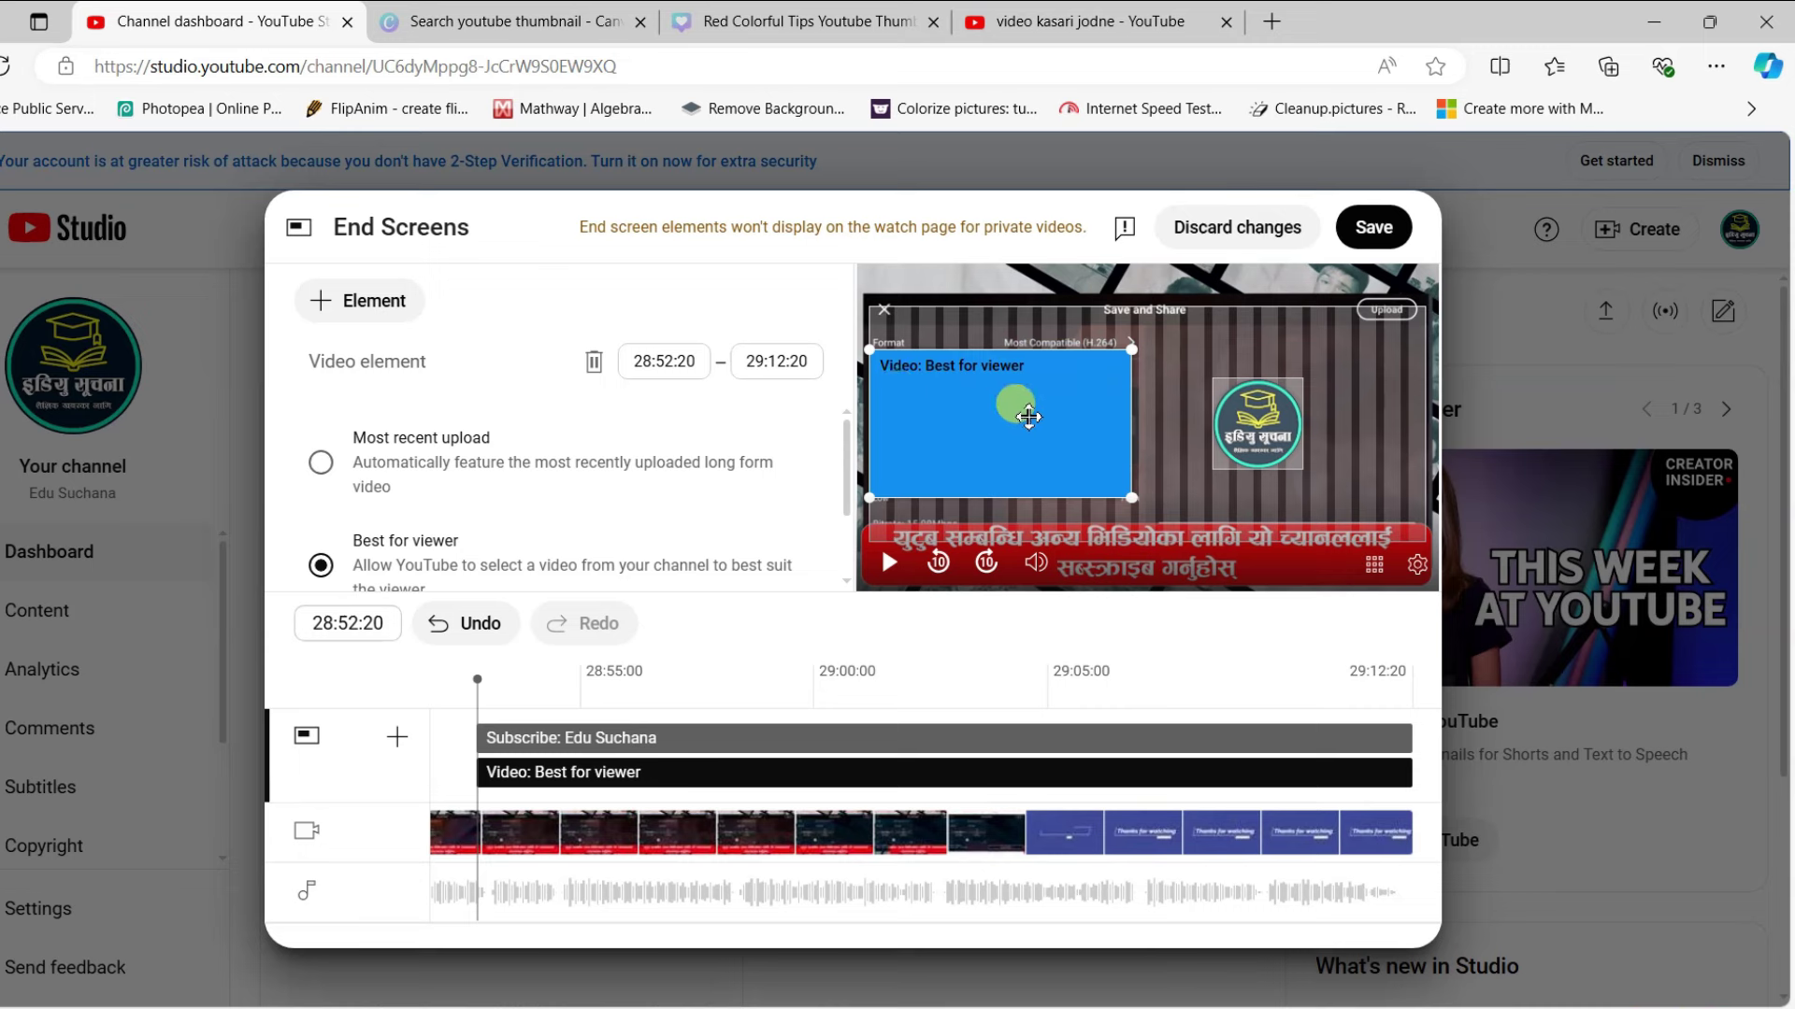
Set the video element to the specific video "How to Create YouTube Channel", found by searching other channels for "nepali book youtube channel", and adjust its position.
{"action": "scroll", "coordinate": [589, 551], "scroll_direction": "down", "scroll_amount": 2}
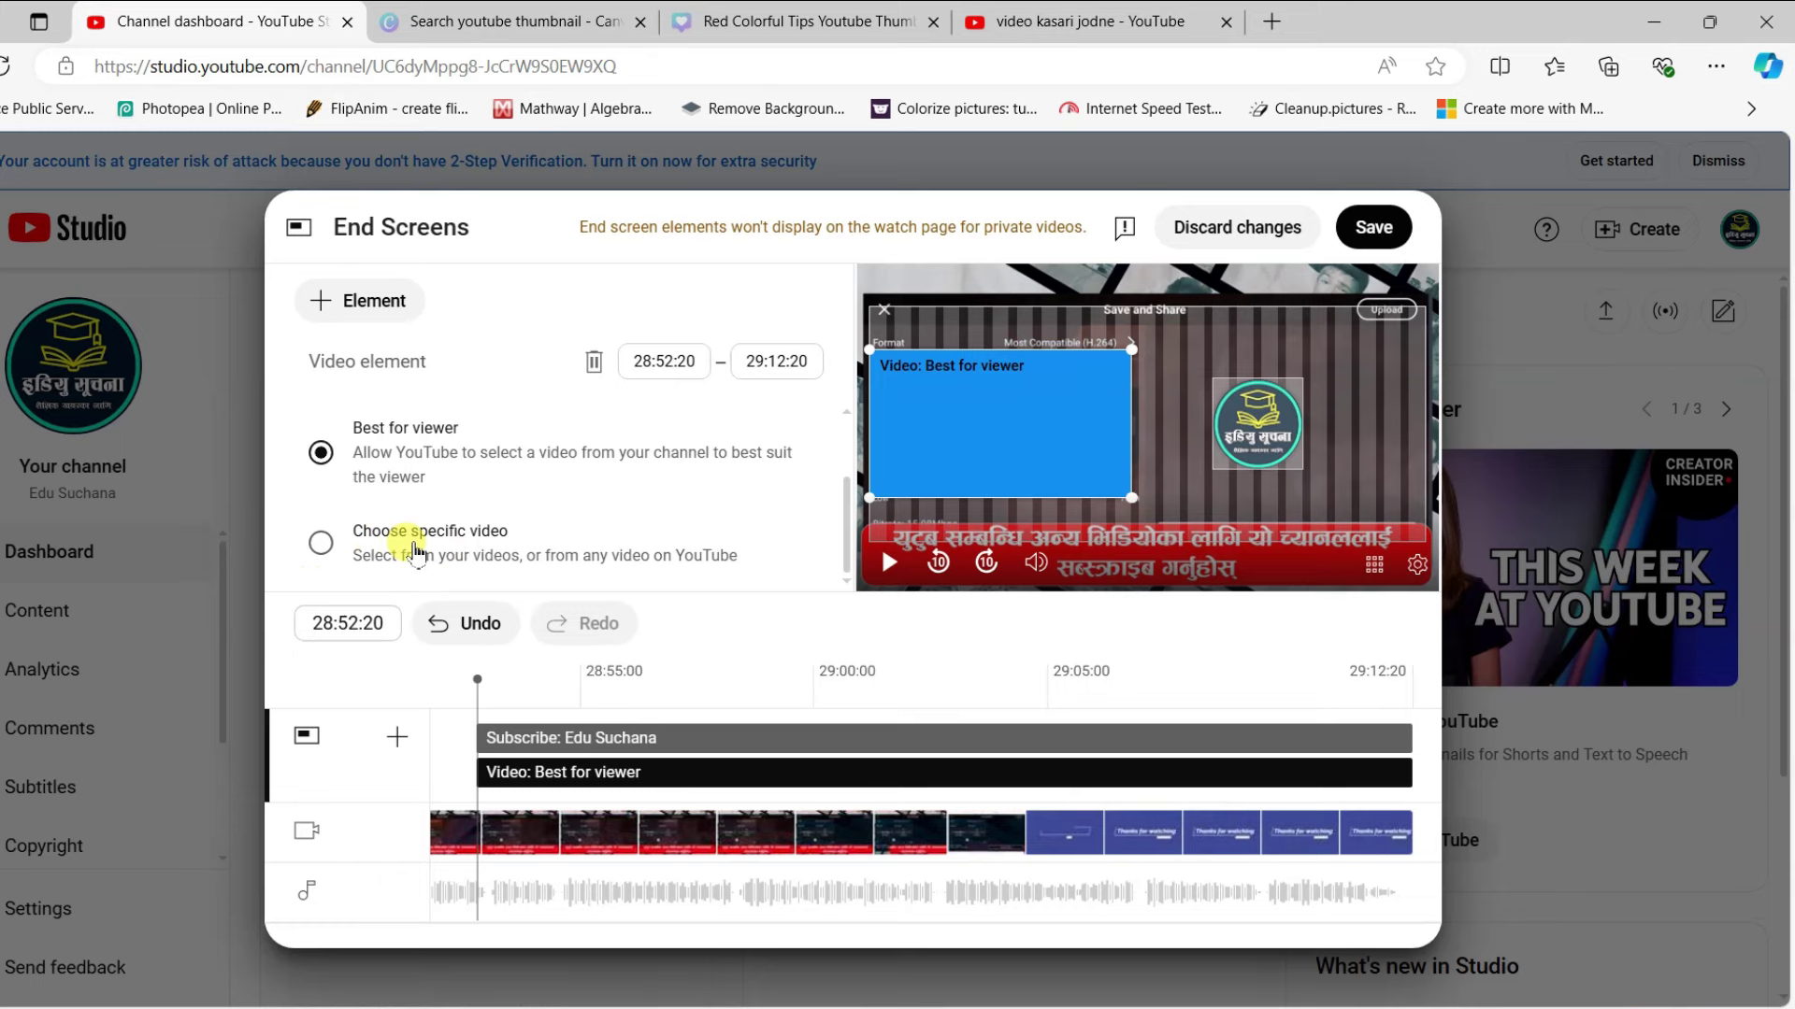
{"action": "left_click", "coordinate": [416, 551]}
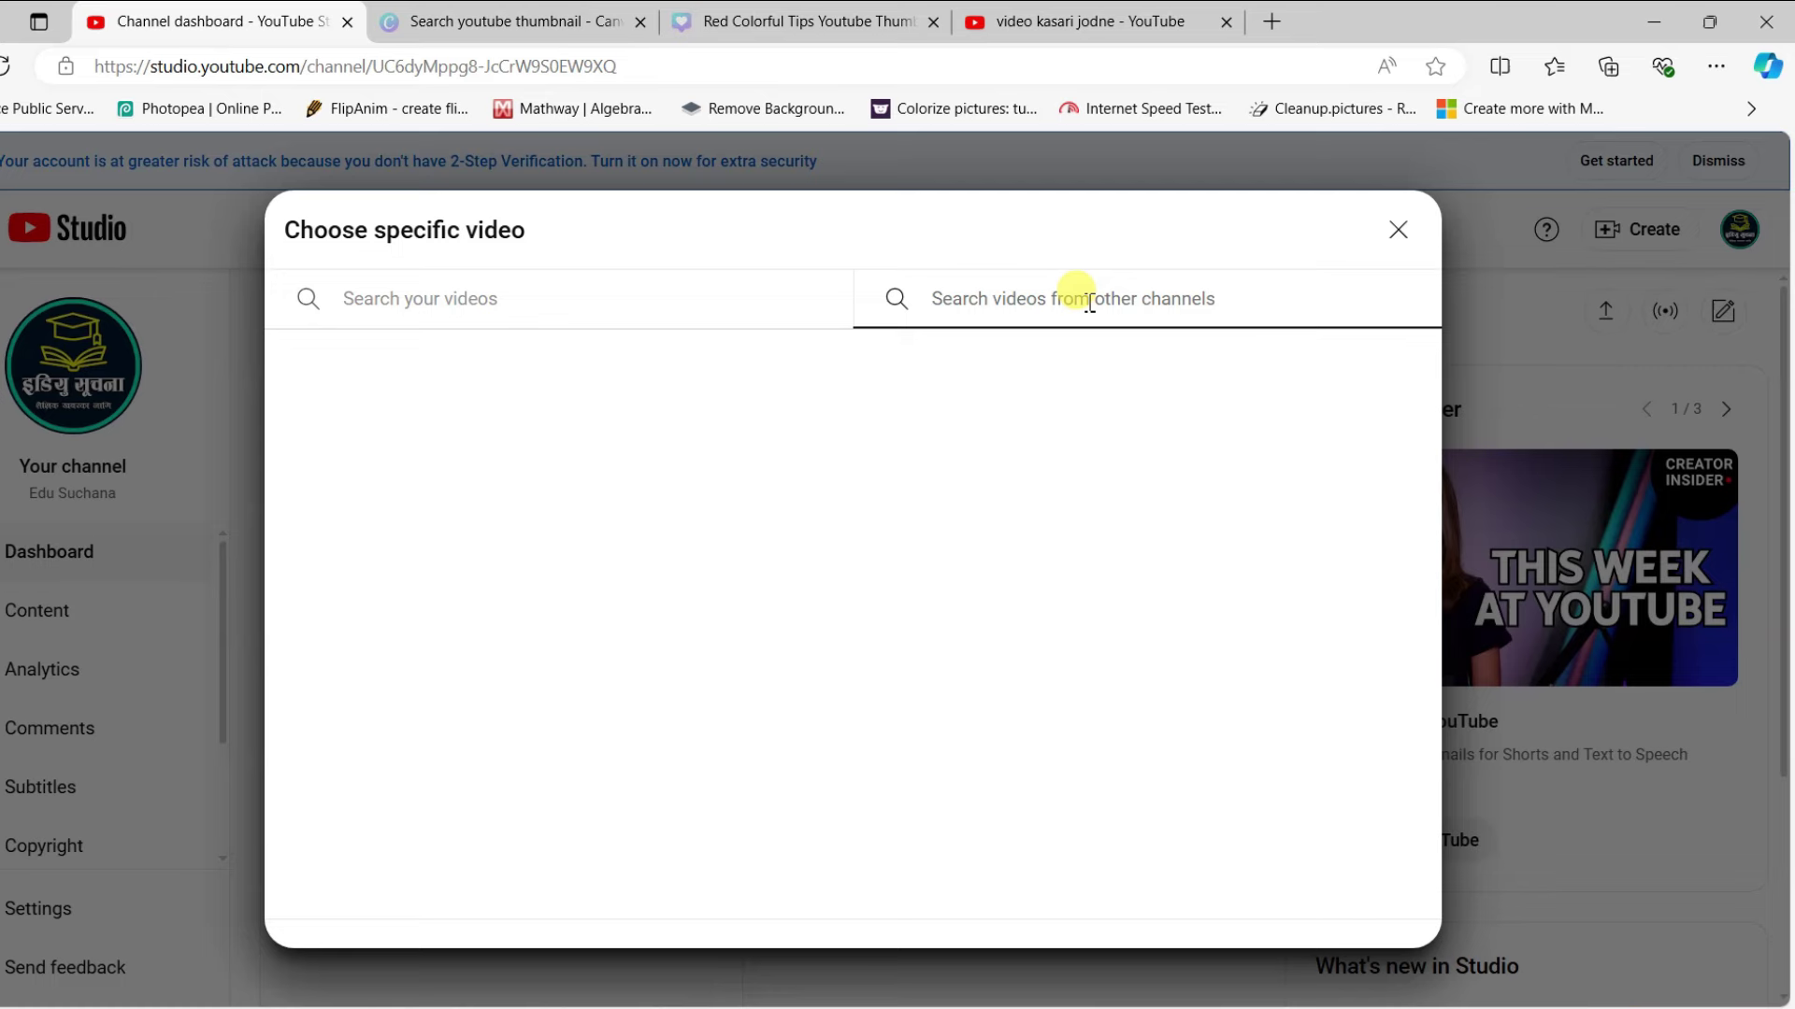
{"action": "type", "text": "nepali book youtube channel"}
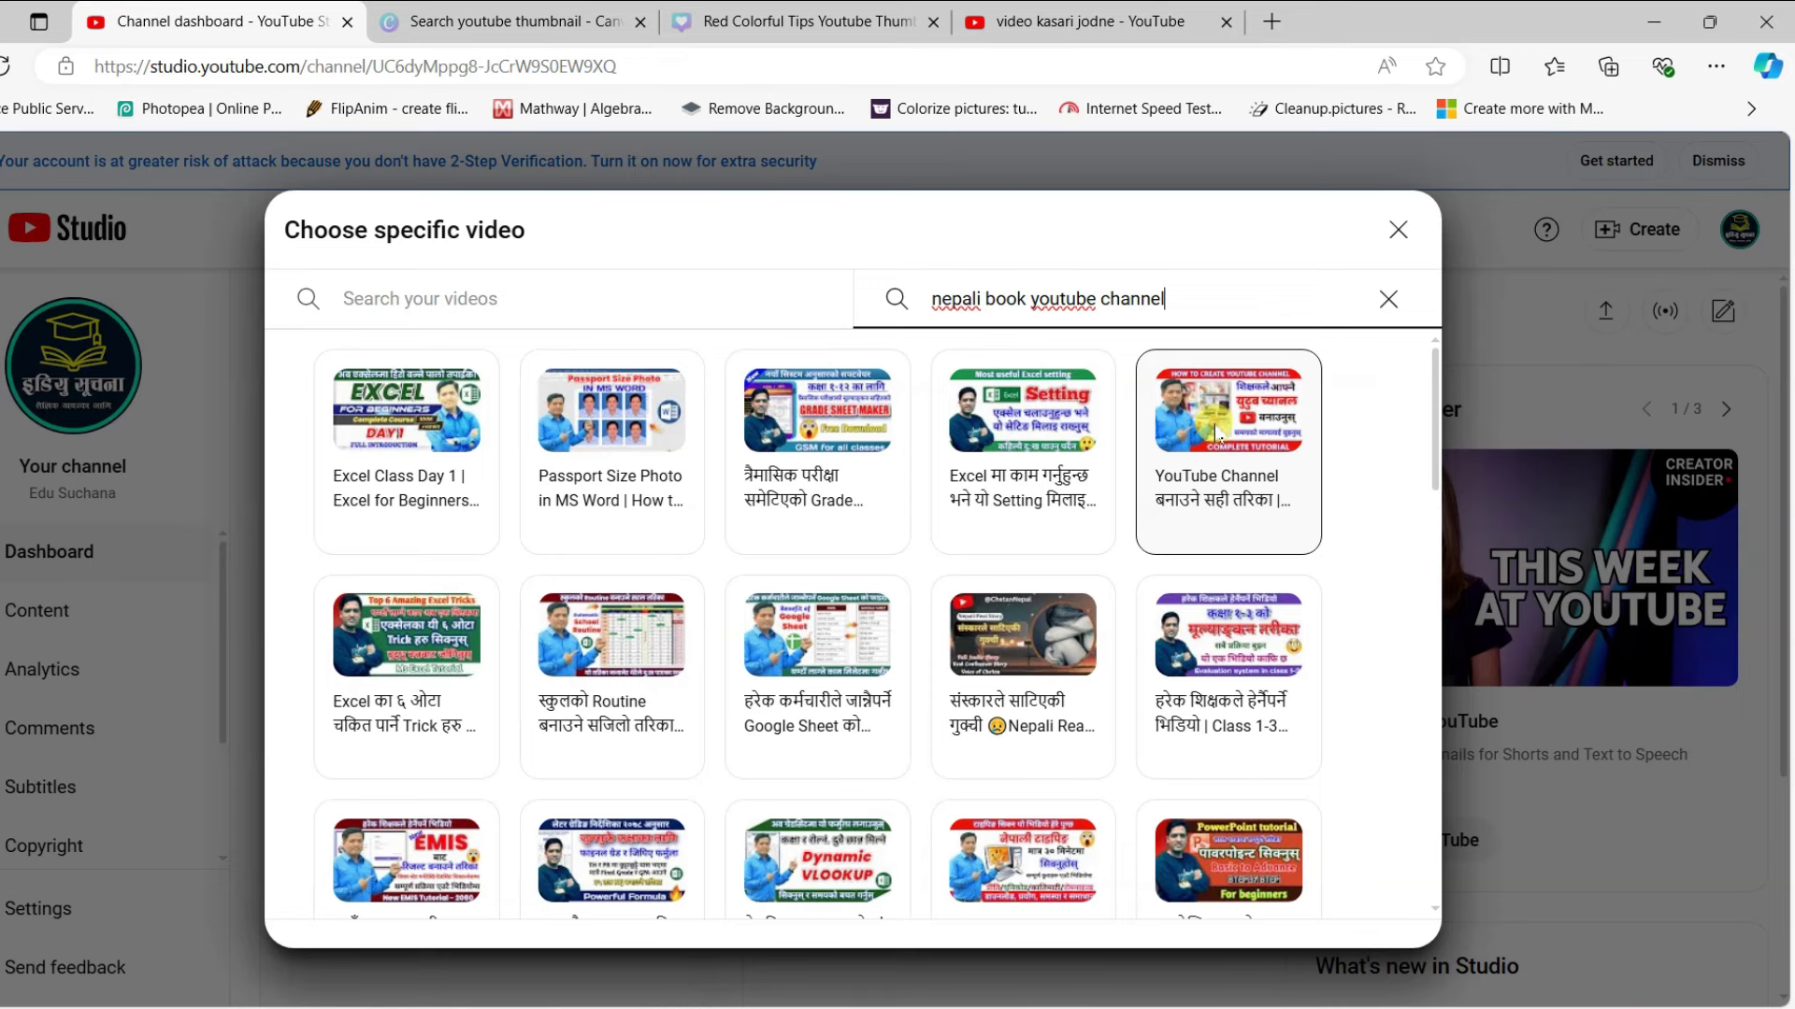
{"action": "left_click", "coordinate": [1217, 435]}
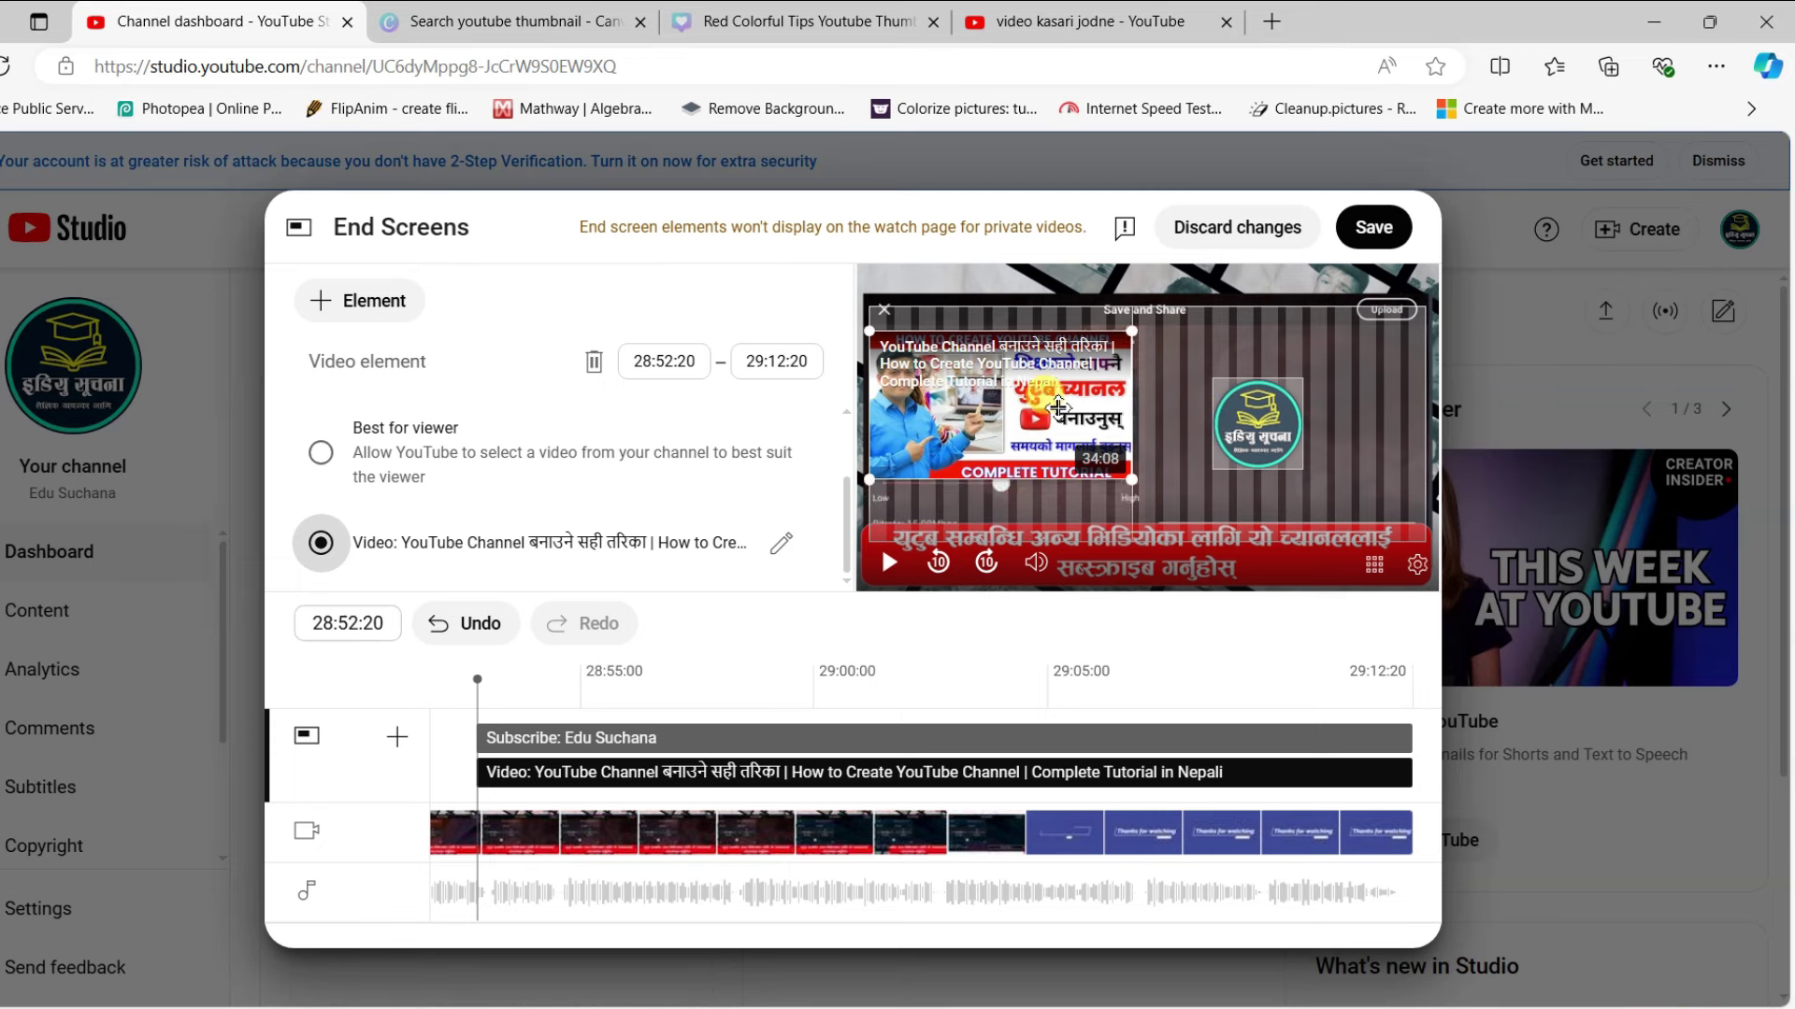
{"action": "left_click_drag", "start_coordinate": [1058, 423], "coordinate": [1058, 419]}
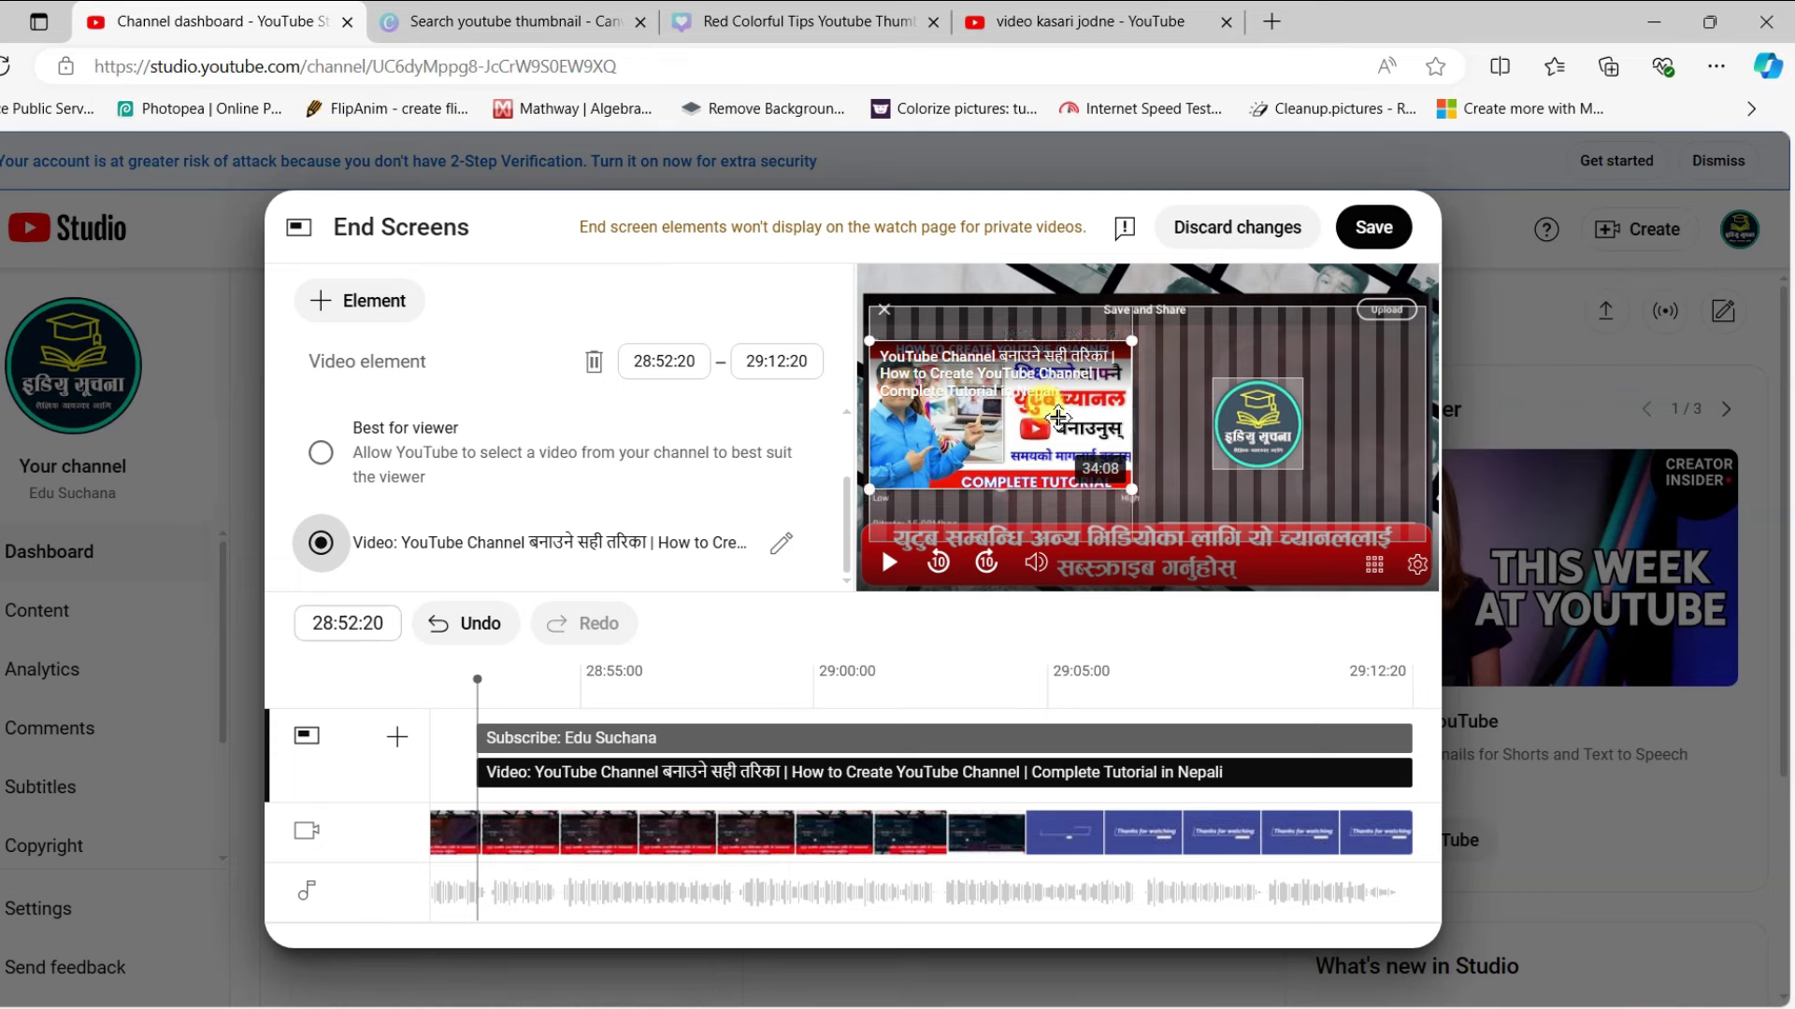